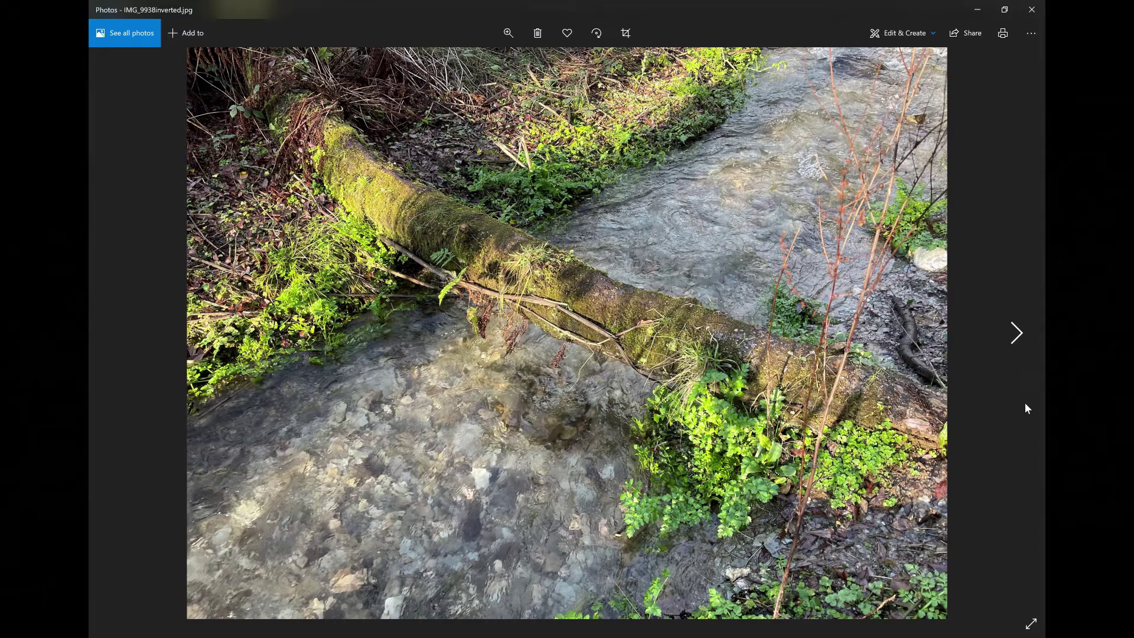
Step: Play the stream reference video IMG_9939.MOV and close the photo viewer
{"action": "key", "text": "Right"}
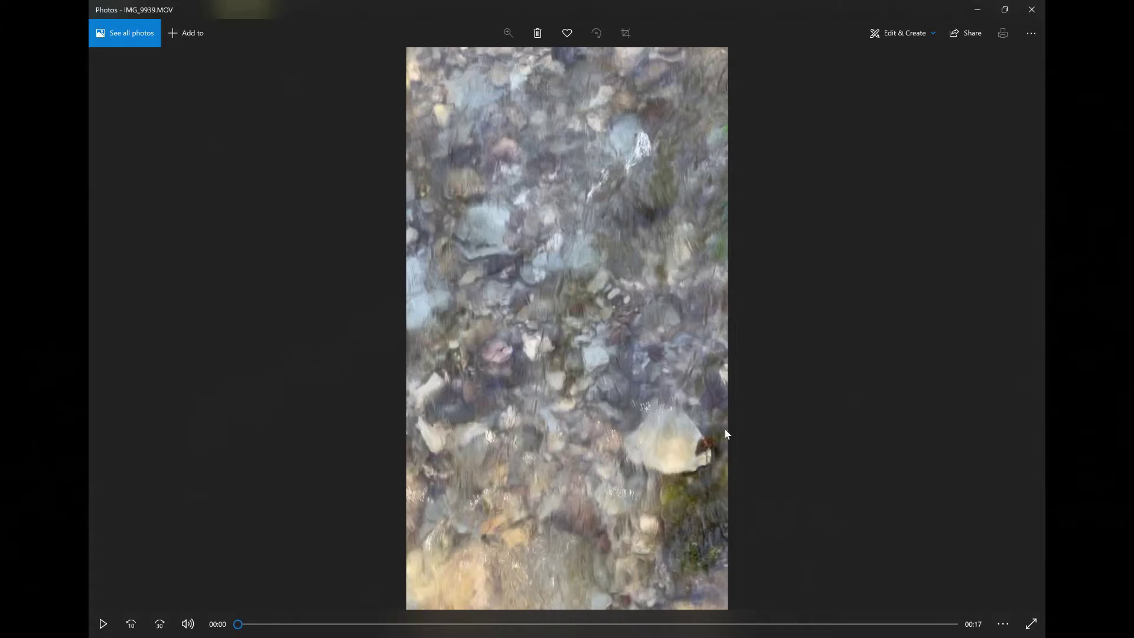
{"action": "left_click", "coordinate": [103, 624]}
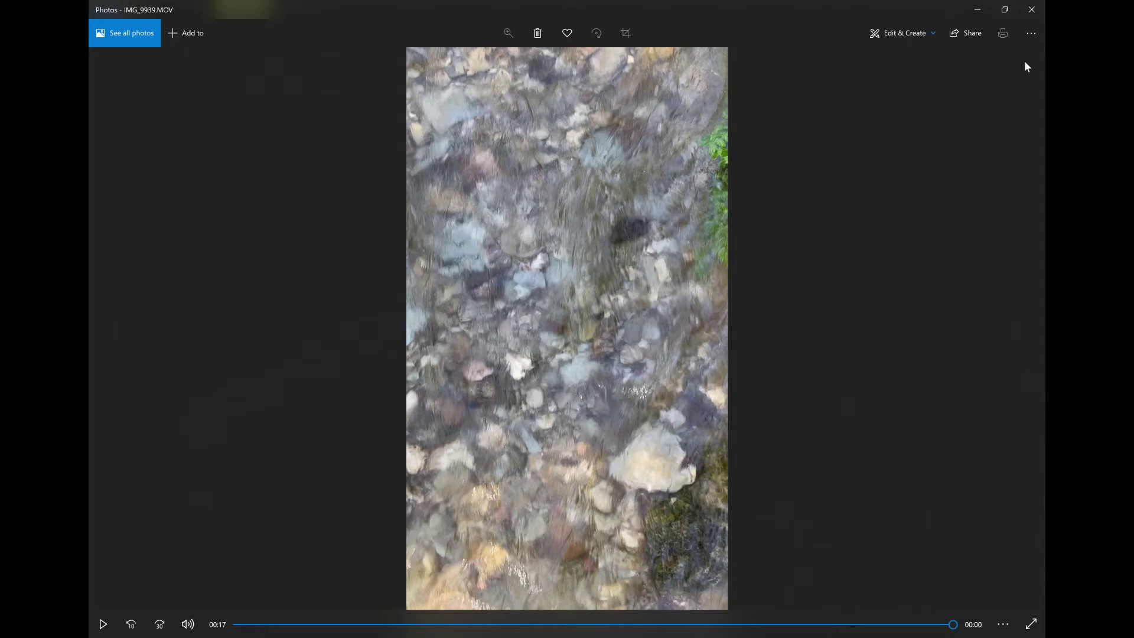
{"action": "left_click", "coordinate": [1026, 19]}
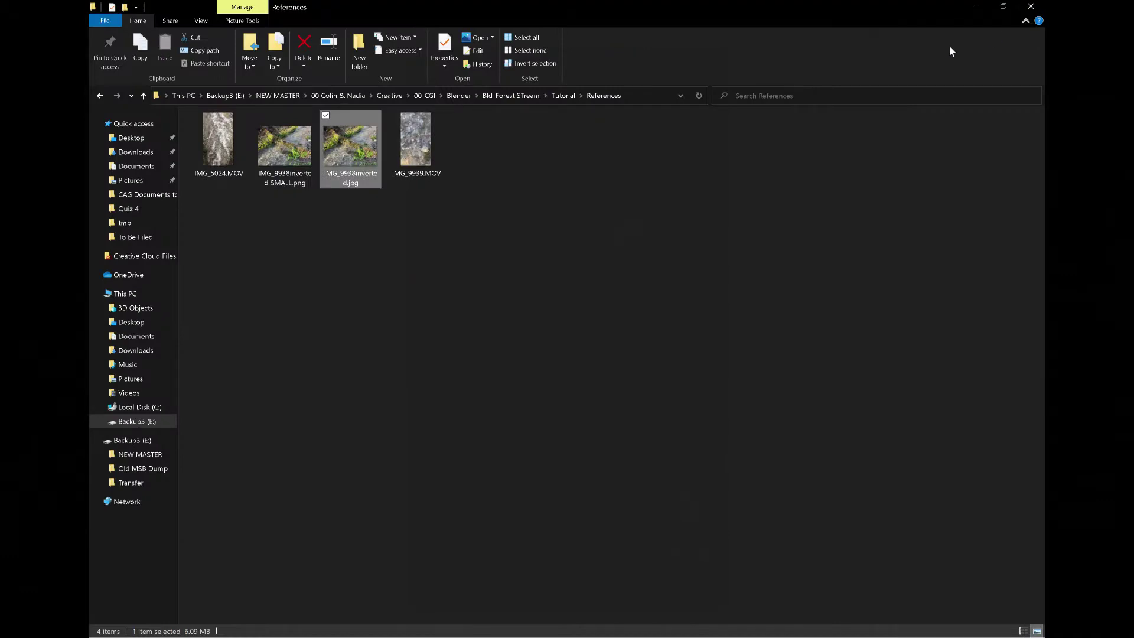
Step: Switch to Blender and delete the default cube from the scene
{"action": "key", "text": "alt+Tab"}
{"action": "key", "text": "alt+Tab"}
{"action": "key", "text": "alt+Tab"}
{"action": "key", "text": "alt+Tab"}
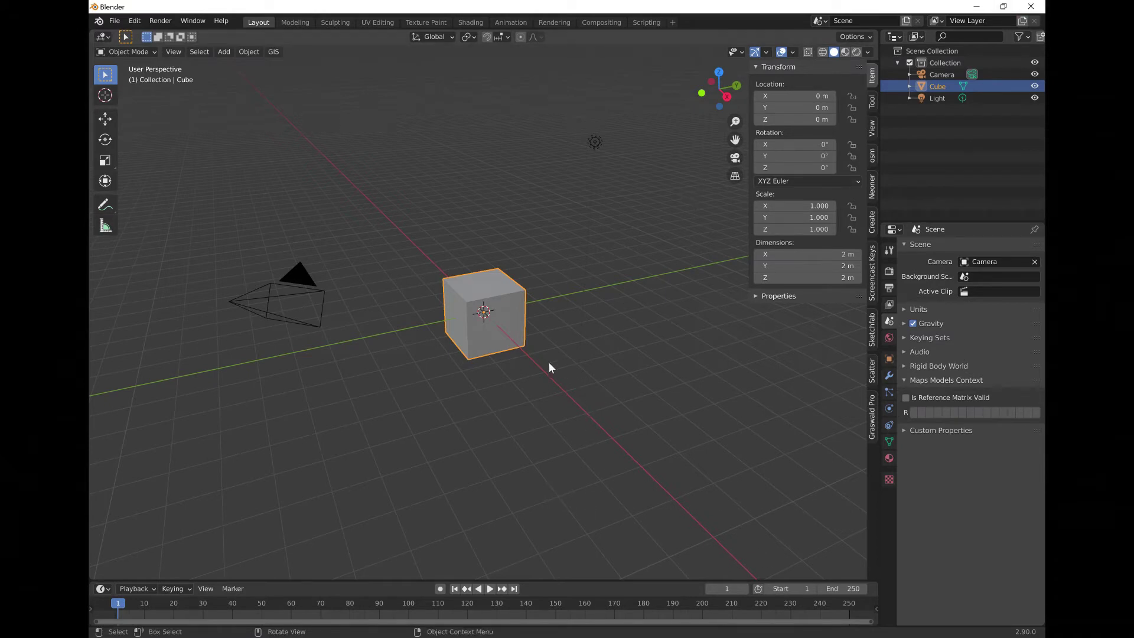
{"action": "left_click_drag", "start_coordinate": [506, 322], "coordinate": [583, 346]}
{"action": "key", "text": "x"}
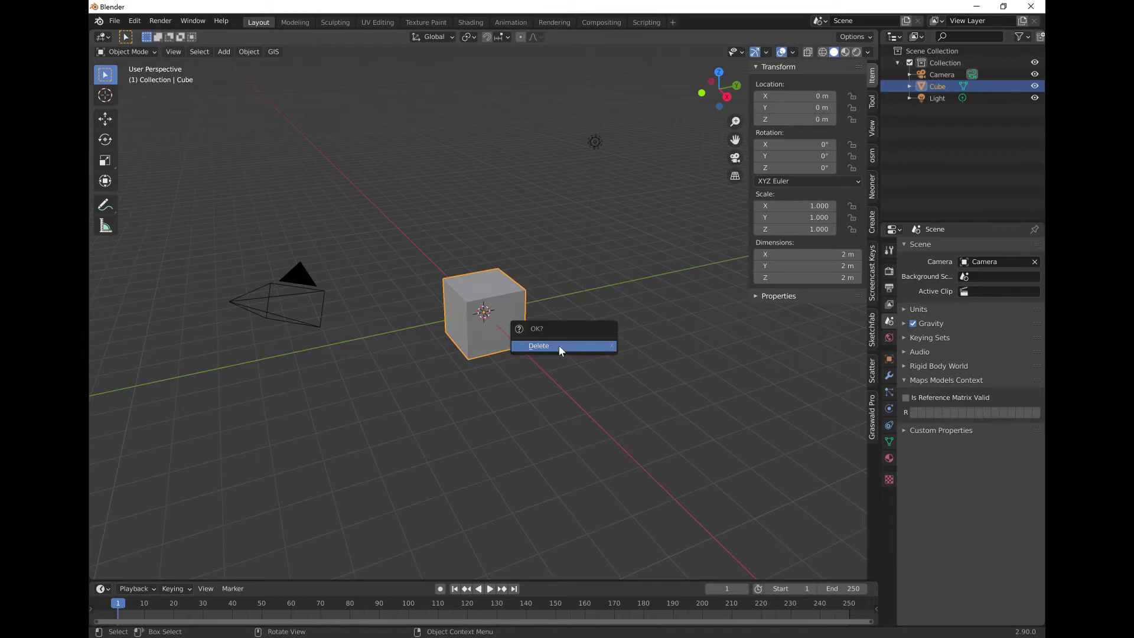
{"action": "left_click", "coordinate": [561, 348]}
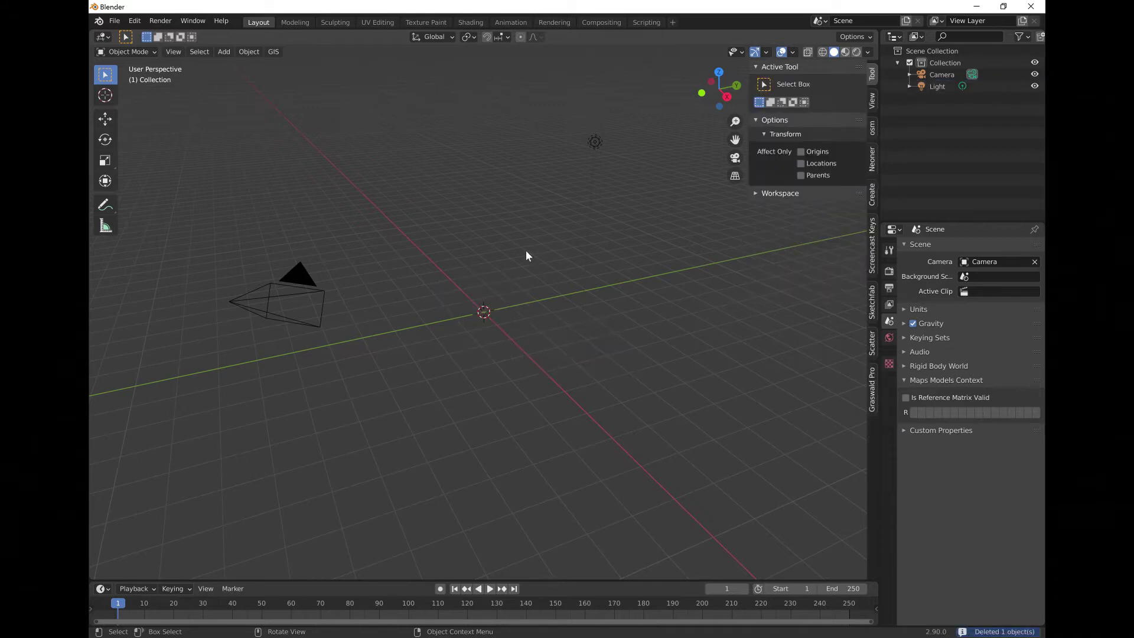
Step: Add a mesh plane at the origin and rename it Stream
{"action": "key", "text": "shift+a"}
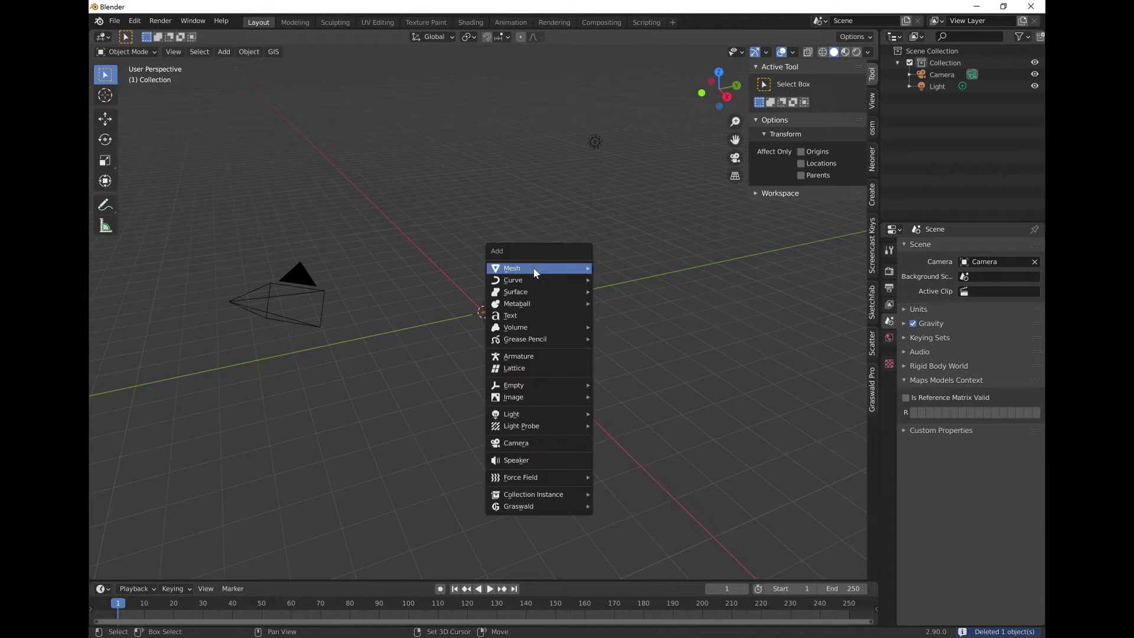
{"action": "mouse_move", "coordinate": [534, 272]}
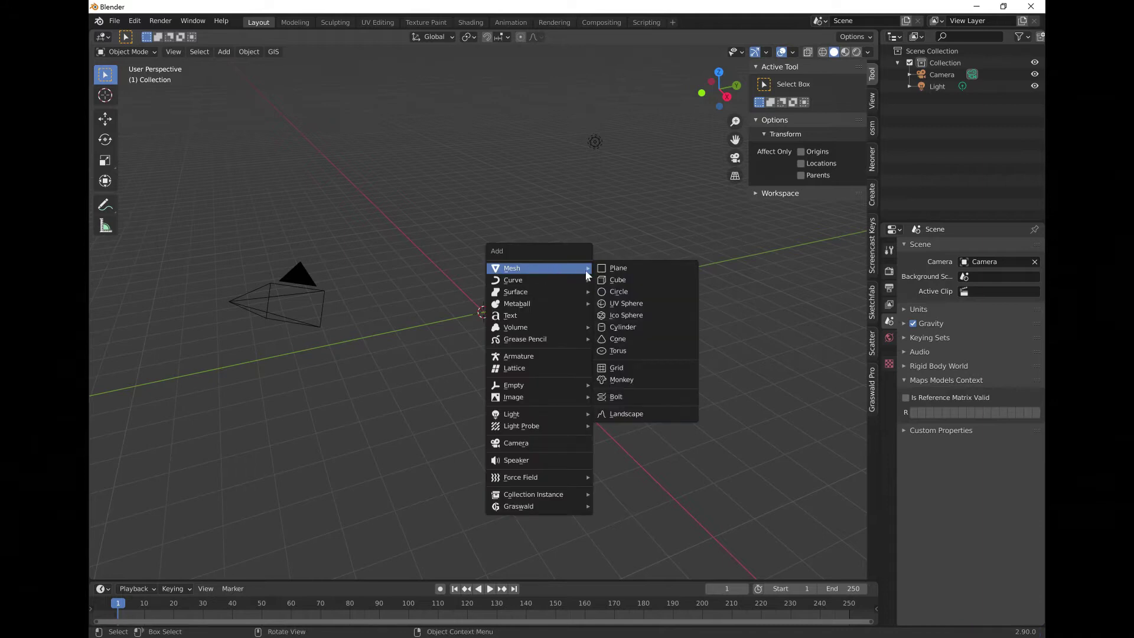
{"action": "left_click", "coordinate": [612, 271]}
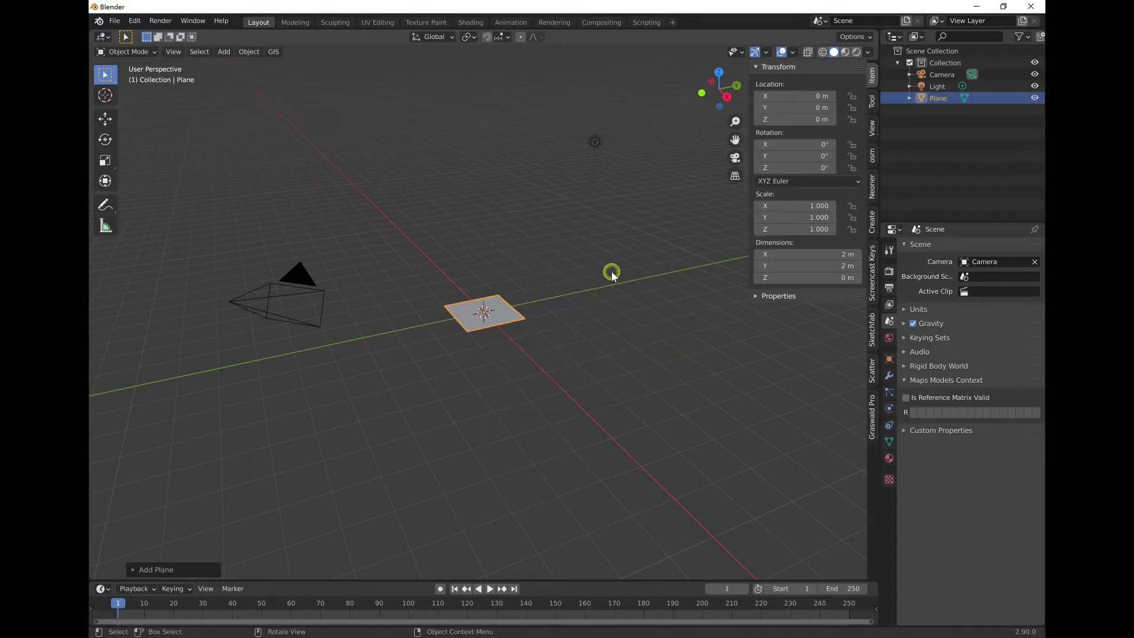
{"action": "double_click", "coordinate": [938, 98]}
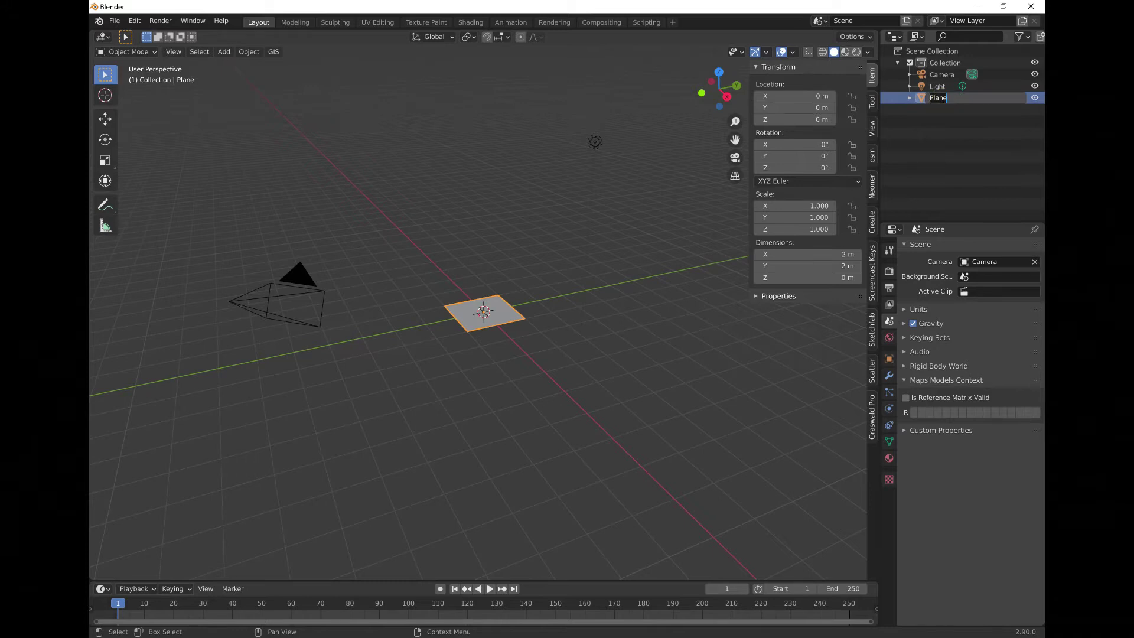
{"action": "type", "text": "Stream"}
{"action": "key", "text": "Return"}
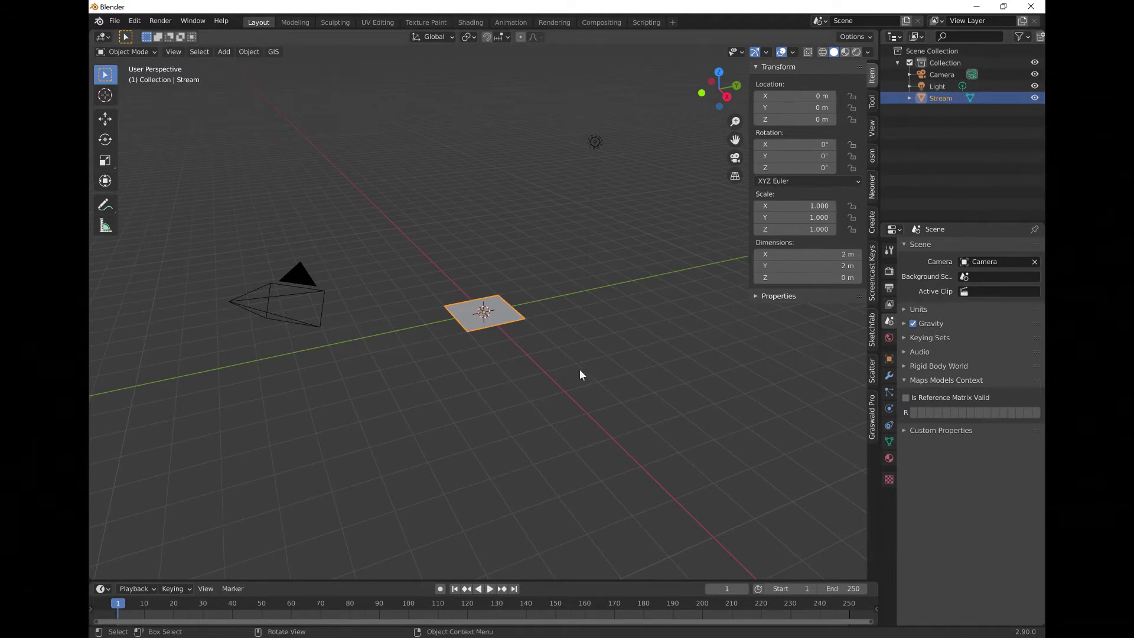
Step: Enter Edit Mode on the Stream plane and subdivide it with 15 cuts
{"action": "mouse_move", "coordinate": [541, 347]}
{"action": "middle_mouse_down"}
{"action": "mouse_move", "coordinate": [481, 313]}
{"action": "mouse_move", "coordinate": [489, 360]}
{"action": "mouse_move", "coordinate": [556, 367]}
{"action": "mouse_move", "coordinate": [548, 342]}
{"action": "middle_mouse_up"}
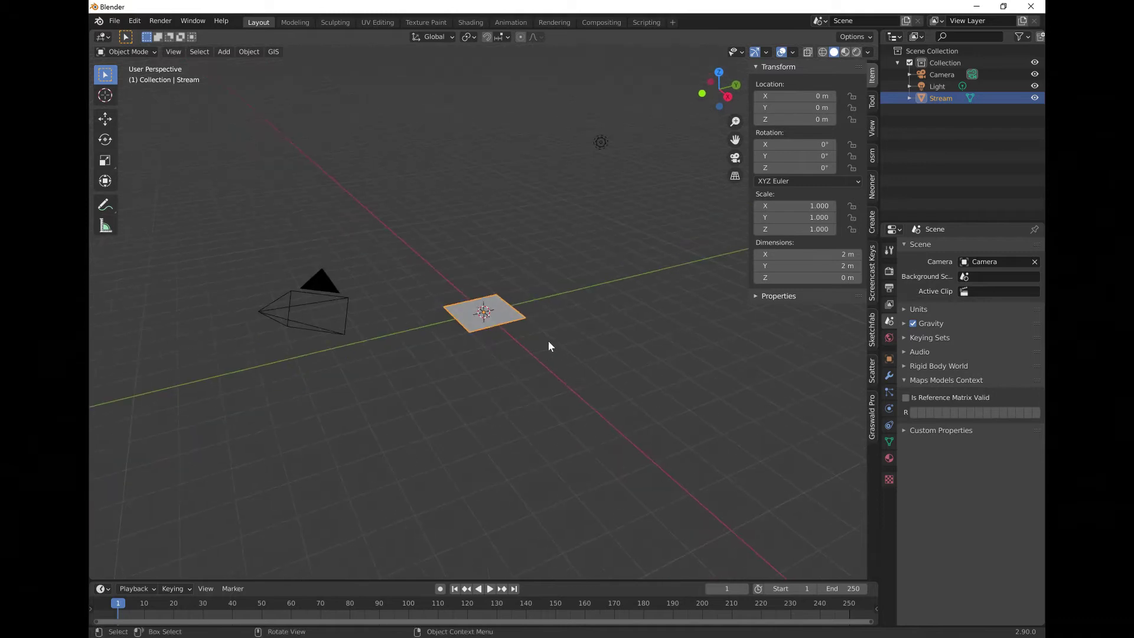
{"action": "scroll", "coordinate": [495, 317], "scroll_direction": "up", "scroll_amount": 2}
{"action": "scroll", "coordinate": [495, 320], "scroll_direction": "up", "scroll_amount": 3}
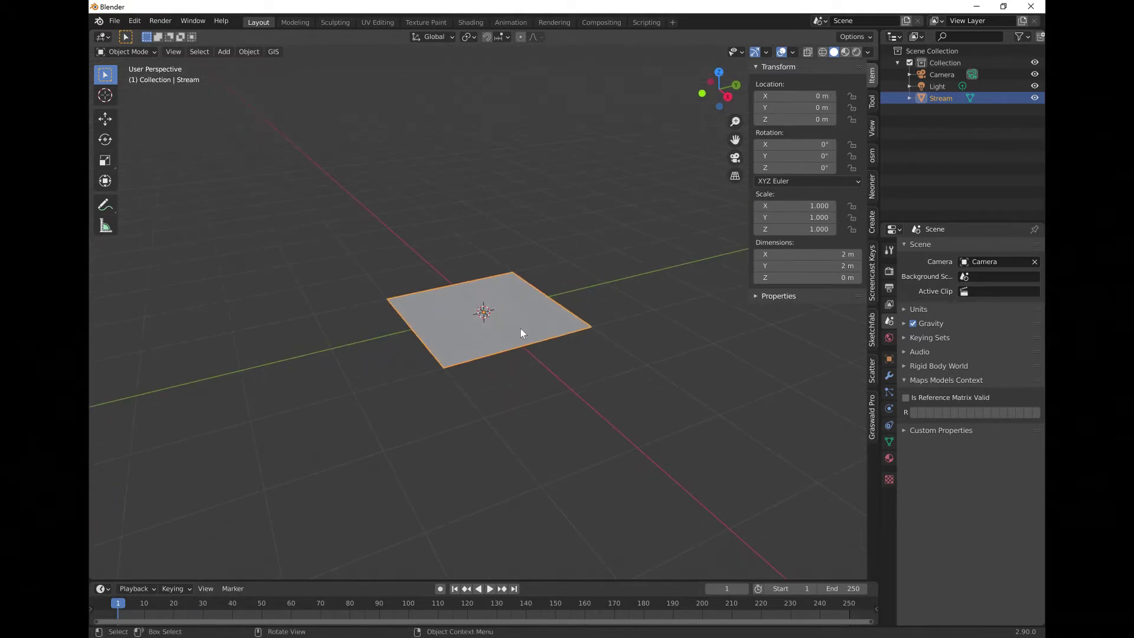
{"action": "mouse_move", "coordinate": [519, 331]}
{"action": "middle_mouse_down"}
{"action": "mouse_move", "coordinate": [486, 365]}
{"action": "mouse_move", "coordinate": [529, 349]}
{"action": "mouse_move", "coordinate": [504, 339]}
{"action": "middle_mouse_up"}
{"action": "scroll", "coordinate": [511, 336], "scroll_direction": "up", "scroll_amount": 1}
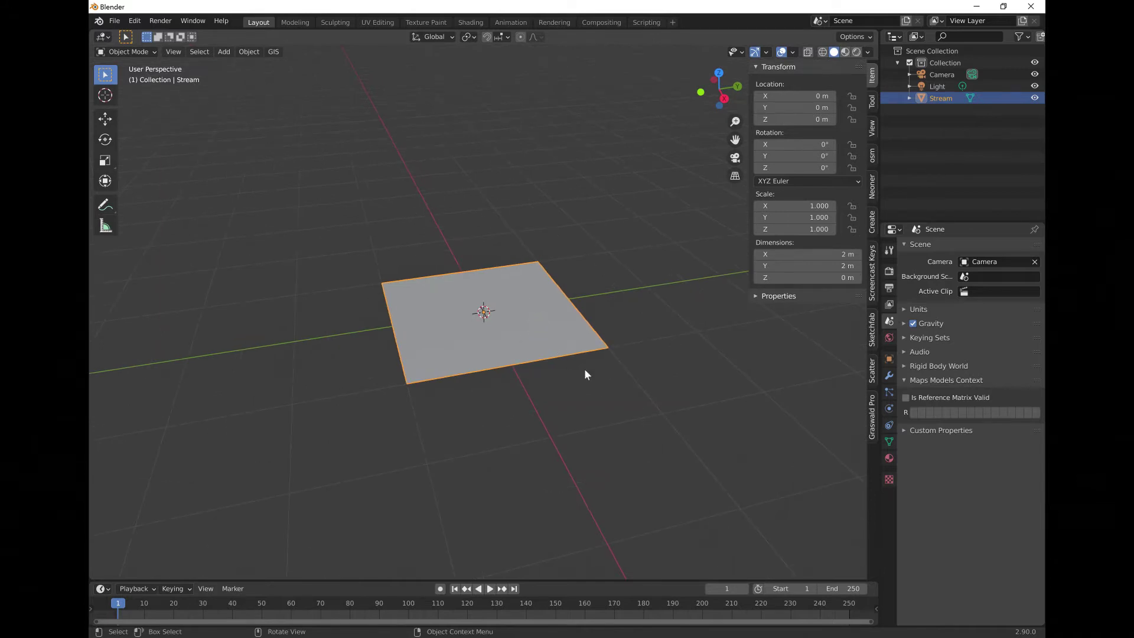
{"action": "key", "text": "Tab"}
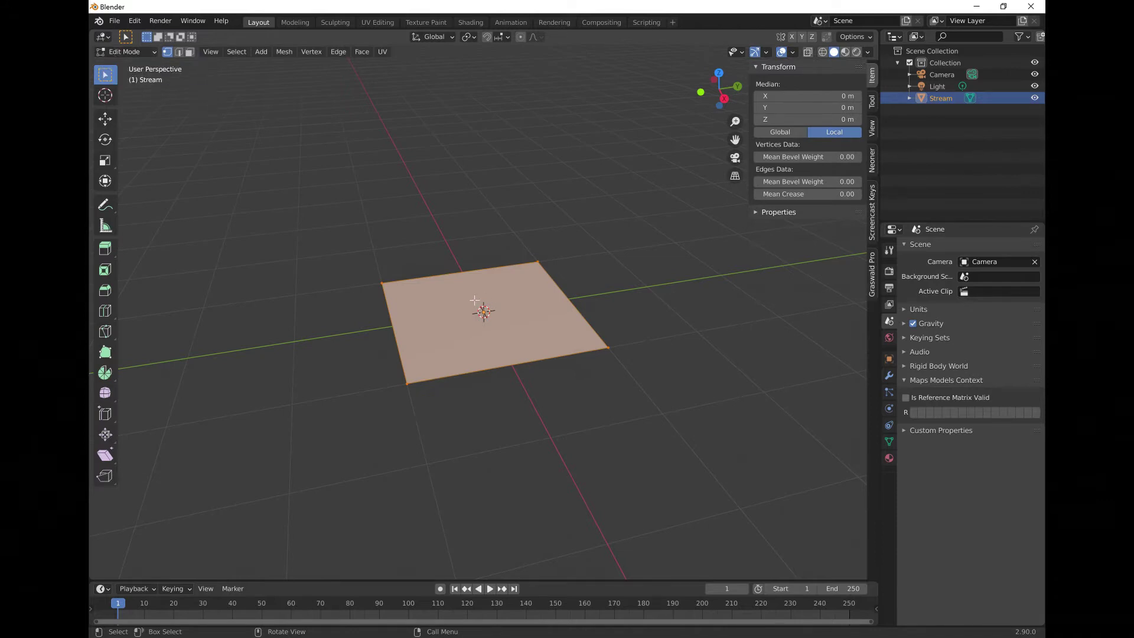
{"action": "right_click", "coordinate": [473, 299]}
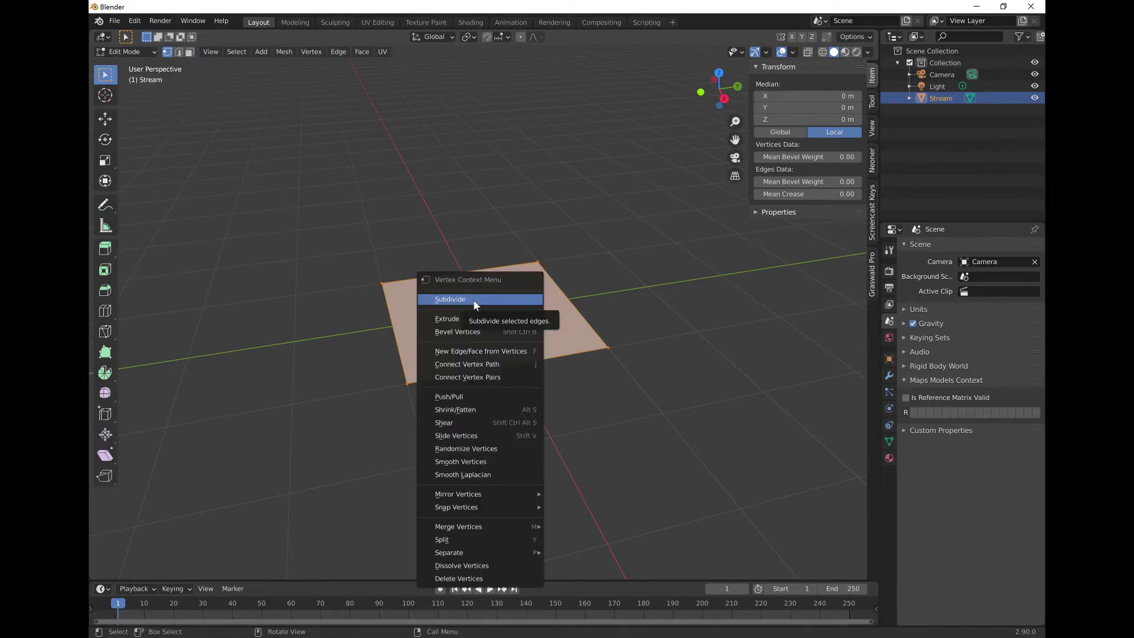
{"action": "left_click", "coordinate": [474, 300]}
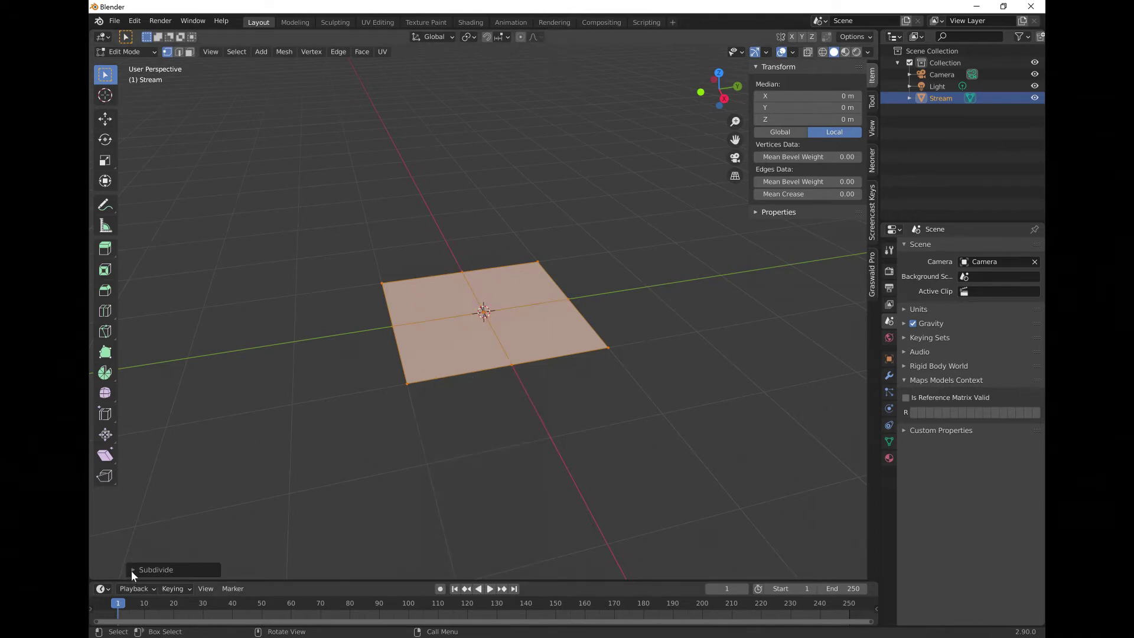
{"action": "left_click", "coordinate": [131, 570]}
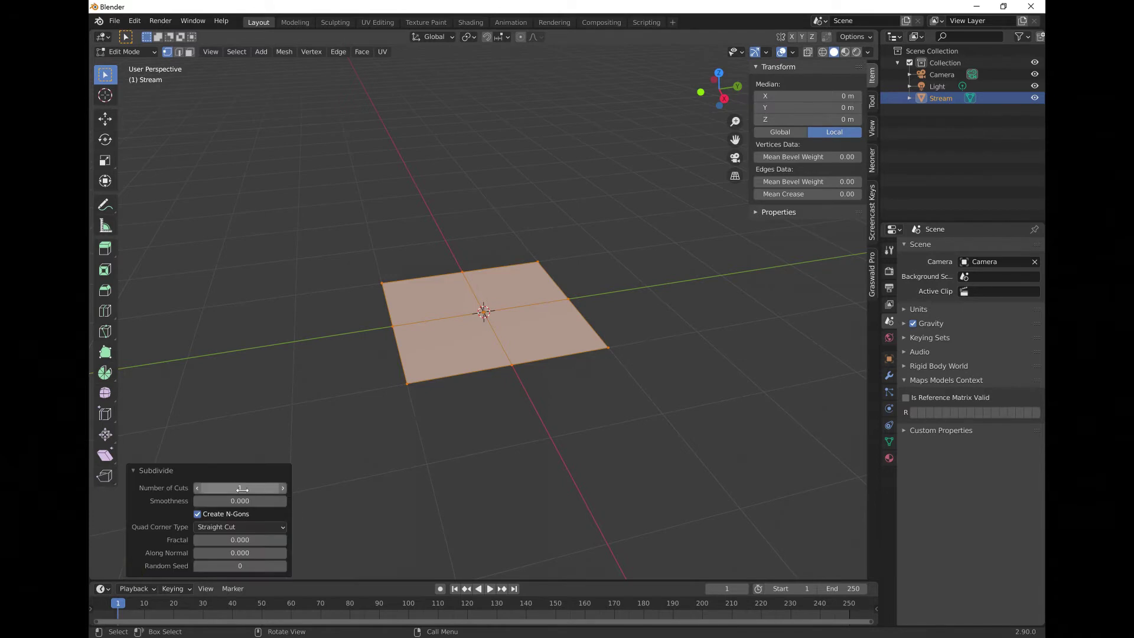
{"action": "left_click", "coordinate": [240, 488]}
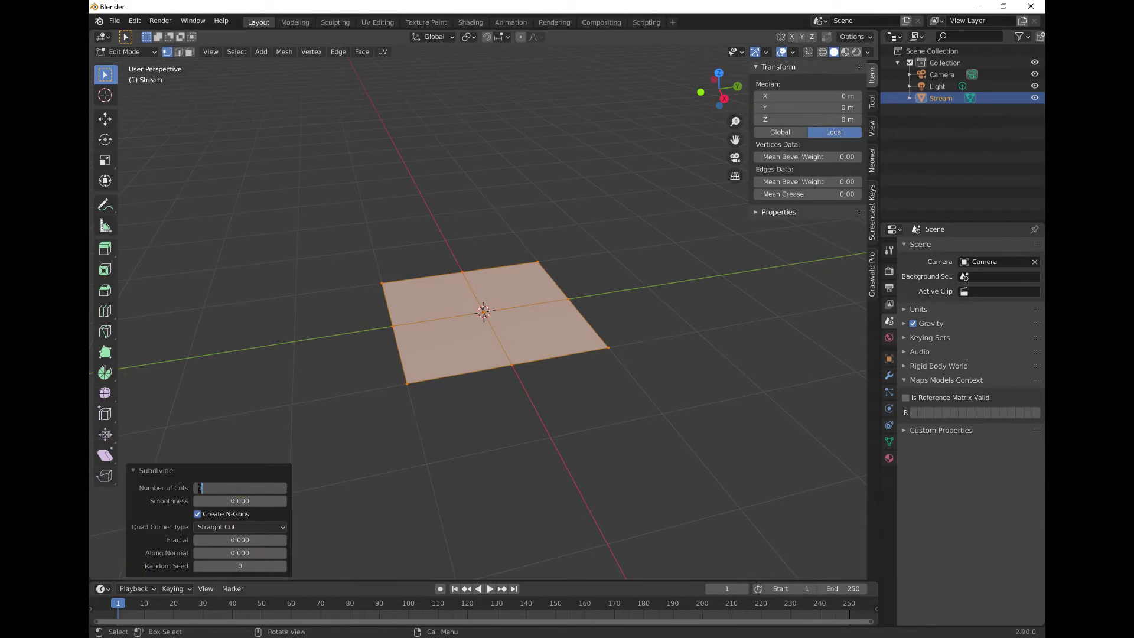
{"action": "type", "text": "15"}
{"action": "key", "text": "Return"}
Step: Examine the subdivided grid and individual vertices of the Stream plane from several angles
{"action": "left_click", "coordinate": [558, 435]}
{"action": "scroll", "coordinate": [582, 413], "scroll_direction": "up", "scroll_amount": 2}
{"action": "middle_click_drag", "start_coordinate": [593, 431], "coordinate": [480, 426]}
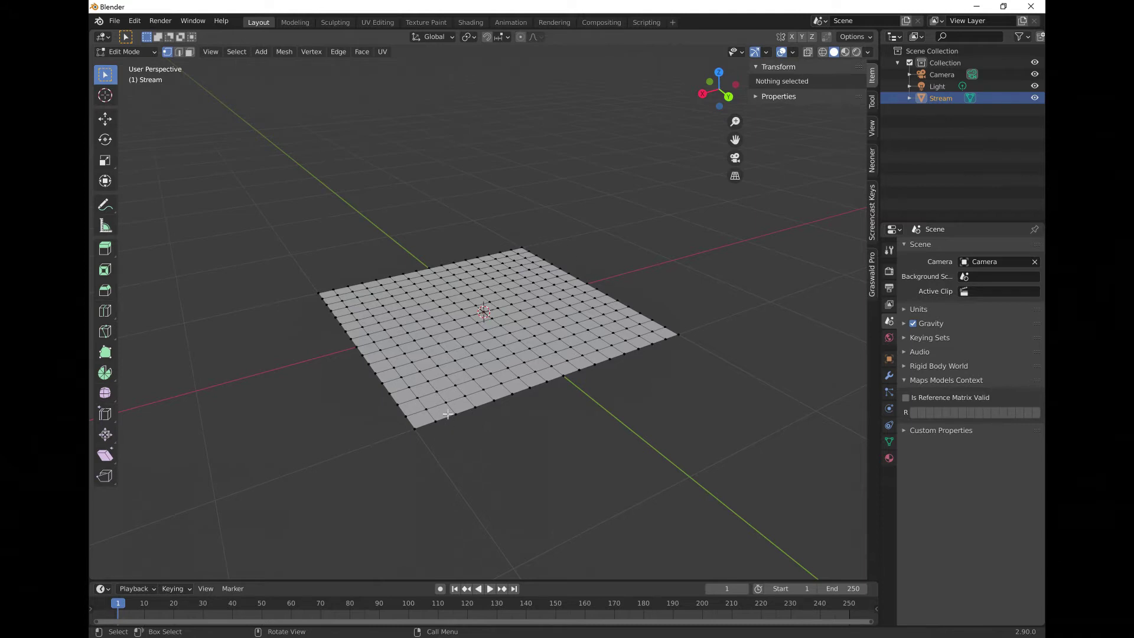
{"action": "middle_click_drag", "start_coordinate": [461, 437], "coordinate": [576, 459]}
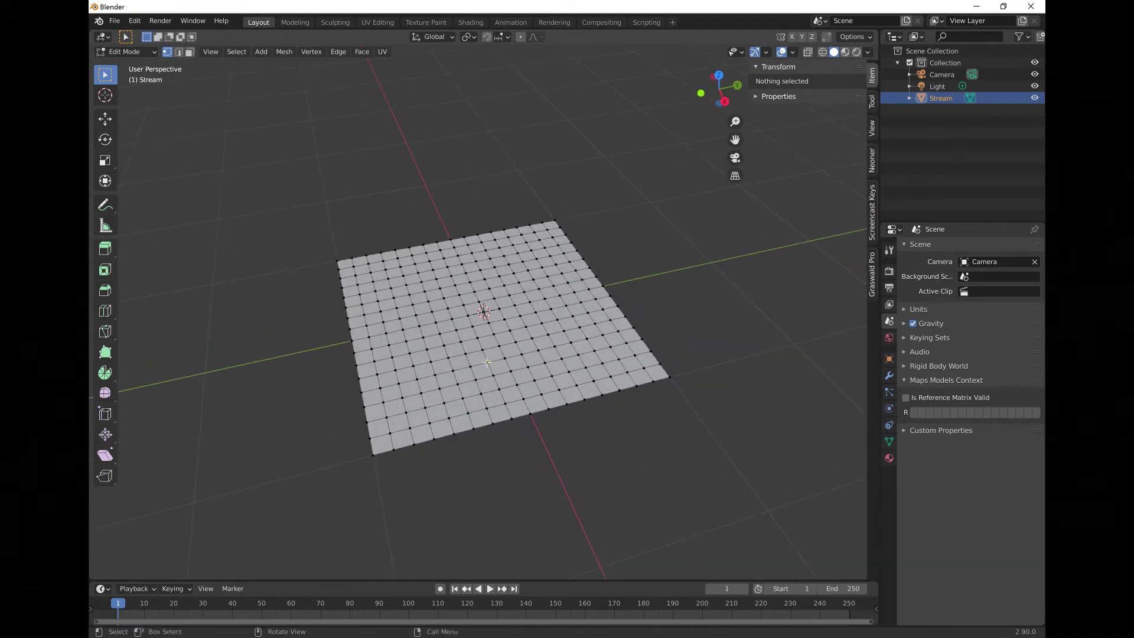
{"action": "left_click", "coordinate": [487, 361]}
{"action": "left_click", "coordinate": [505, 355]}
{"action": "left_click", "coordinate": [509, 337]}
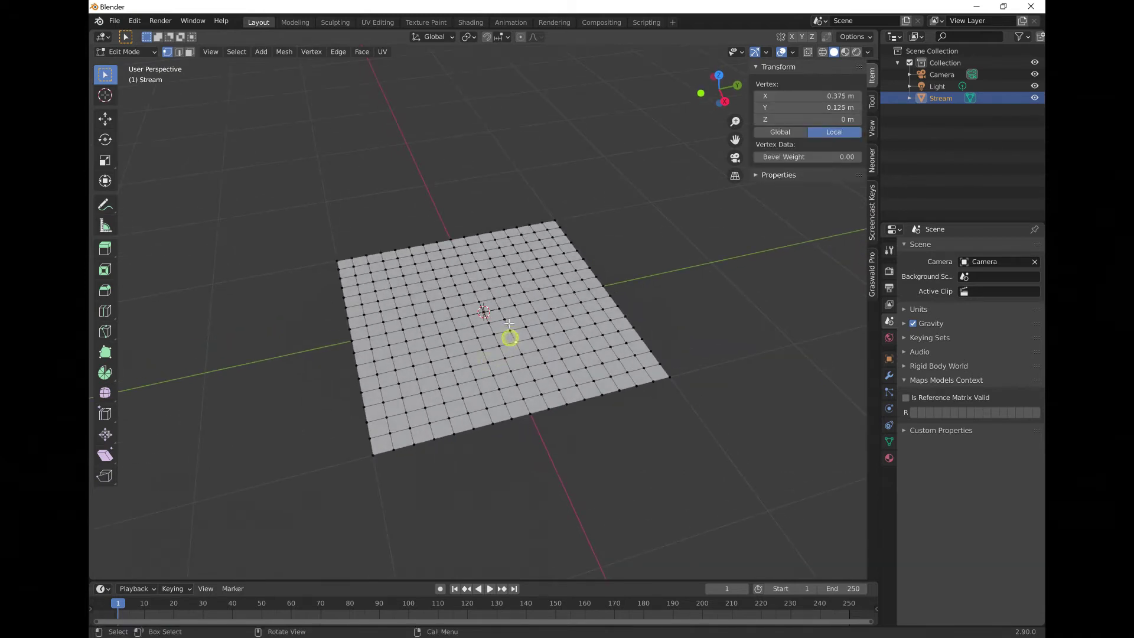
{"action": "left_click", "coordinate": [505, 319]}
{"action": "left_click", "coordinate": [395, 305]}
{"action": "middle_click_drag", "start_coordinate": [407, 312], "coordinate": [493, 350]}
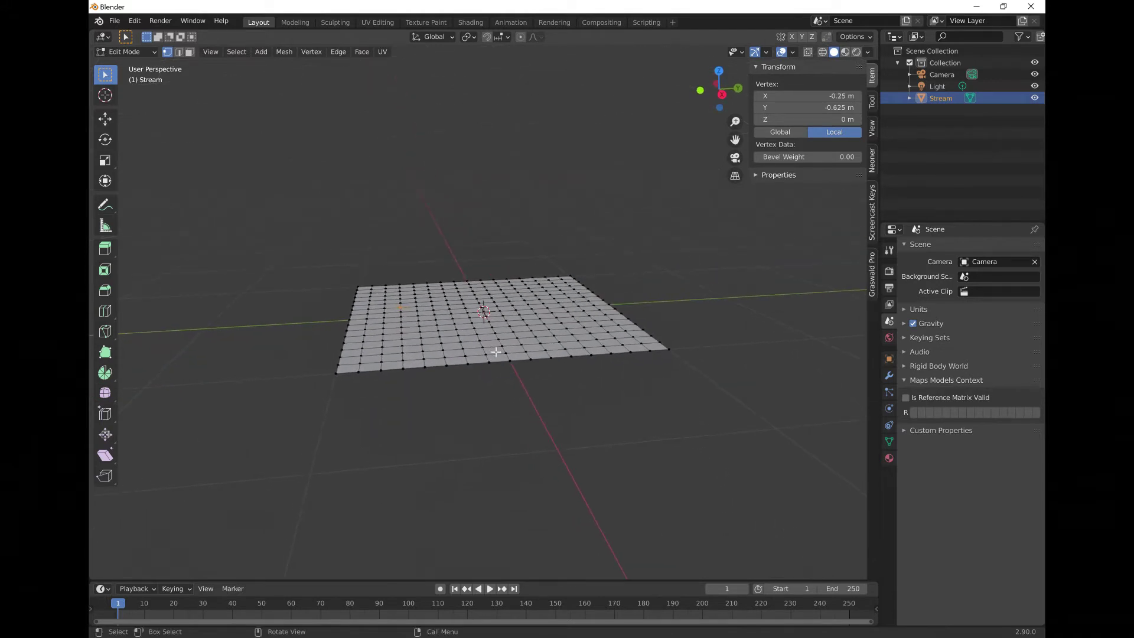
{"action": "middle_click_drag", "start_coordinate": [486, 318], "coordinate": [523, 363]}
{"action": "middle_click_drag", "start_coordinate": [569, 406], "coordinate": [573, 377]}
{"action": "right_click", "coordinate": [575, 378]}
{"action": "key", "text": "Escape"}
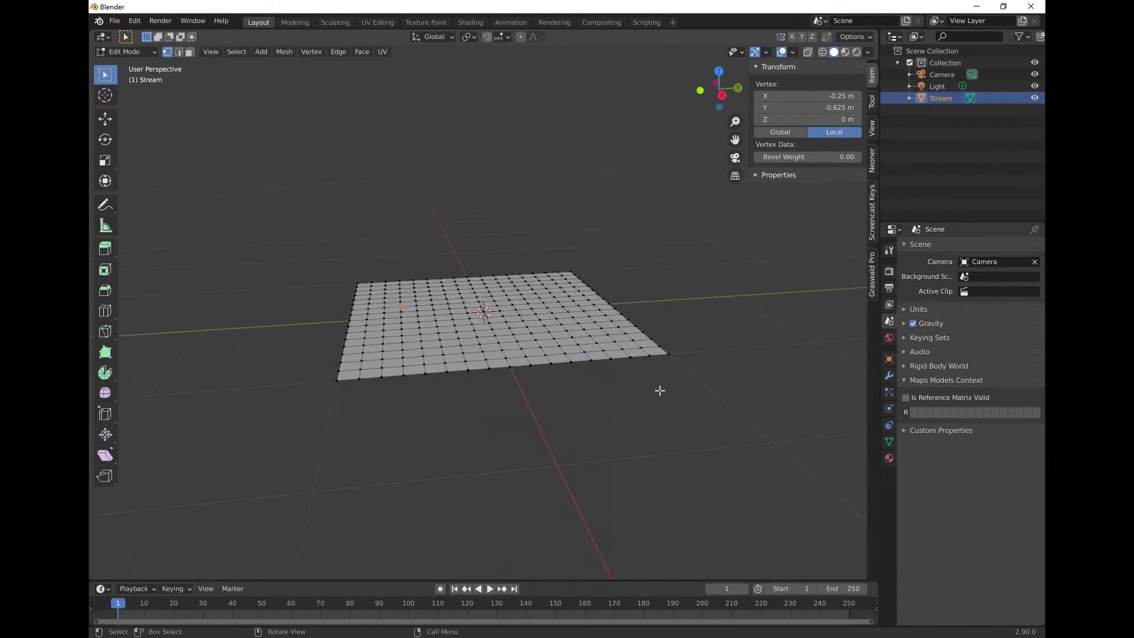
Step: Return the Stream plane to Object Mode
{"action": "key", "text": "Tab"}
{"action": "middle_click_drag", "start_coordinate": [622, 406], "coordinate": [557, 418]}
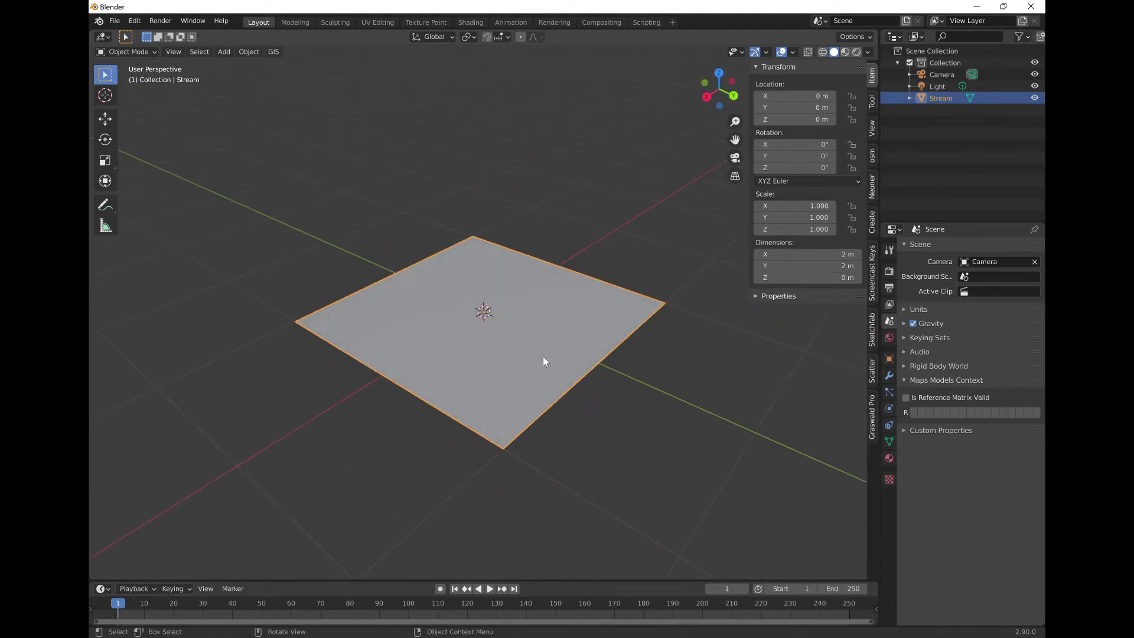
{"action": "middle_click_drag", "start_coordinate": [531, 354], "coordinate": [557, 332]}
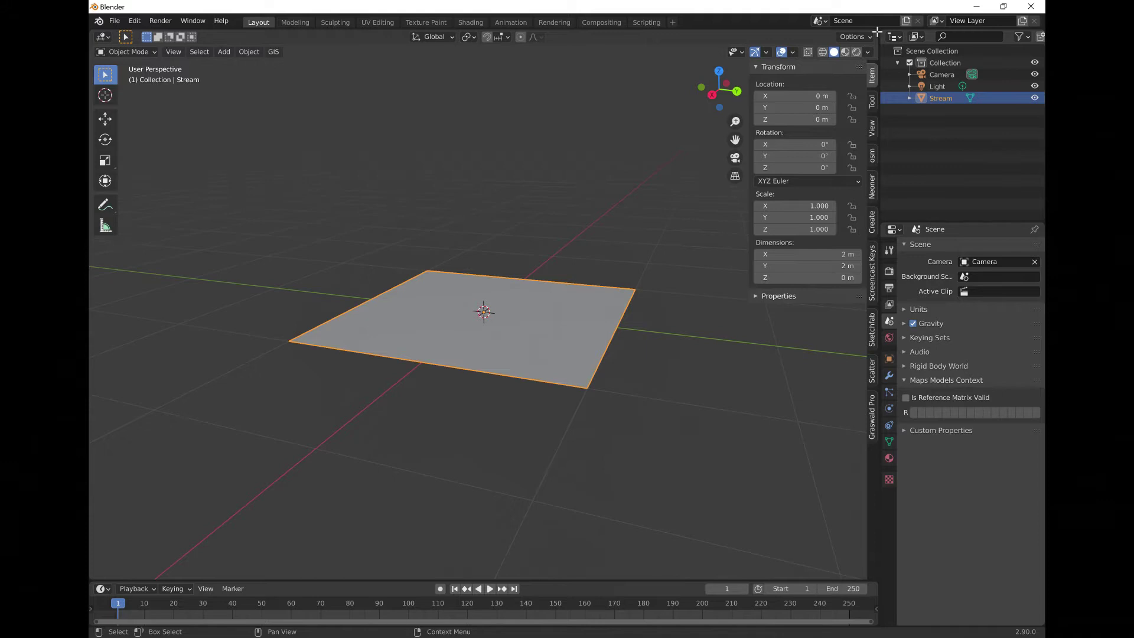
Step: Split the 3D viewport vertically into two areas and turn the new one into a Shader Editor
{"action": "left_click_drag", "start_coordinate": [877, 31], "coordinate": [543, 65]}
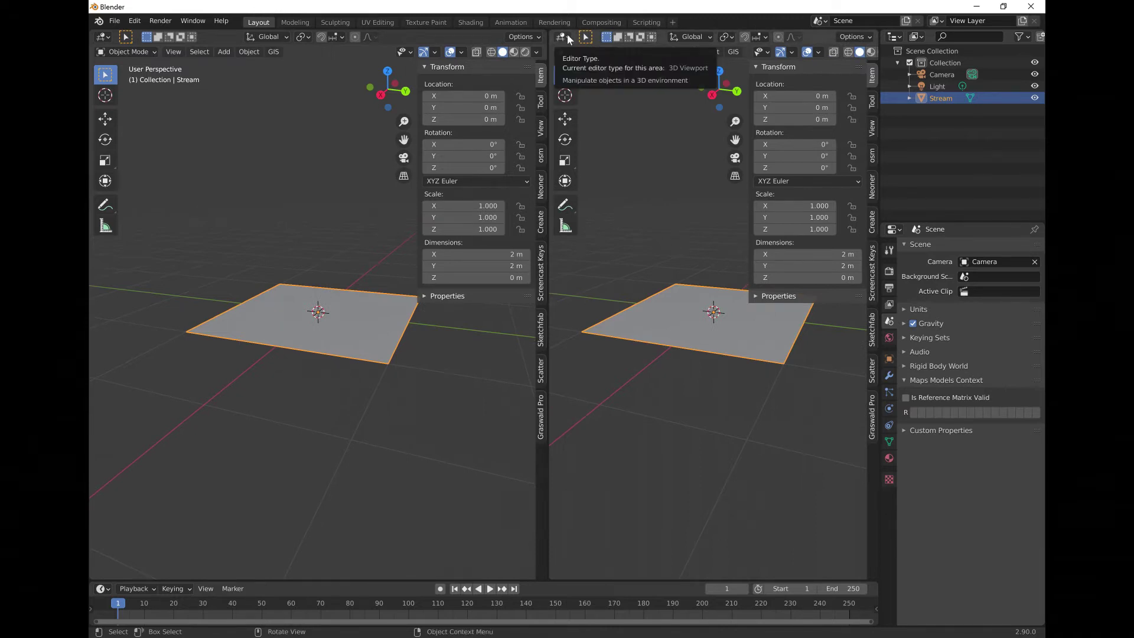
{"action": "left_click", "coordinate": [567, 37]}
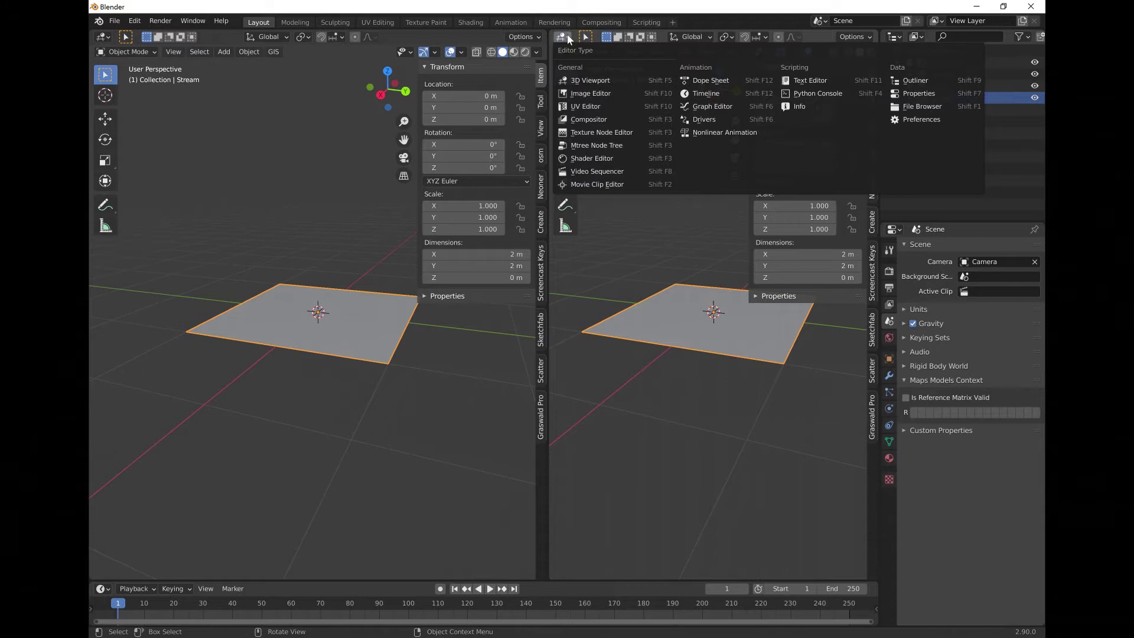
{"action": "left_click", "coordinate": [599, 158]}
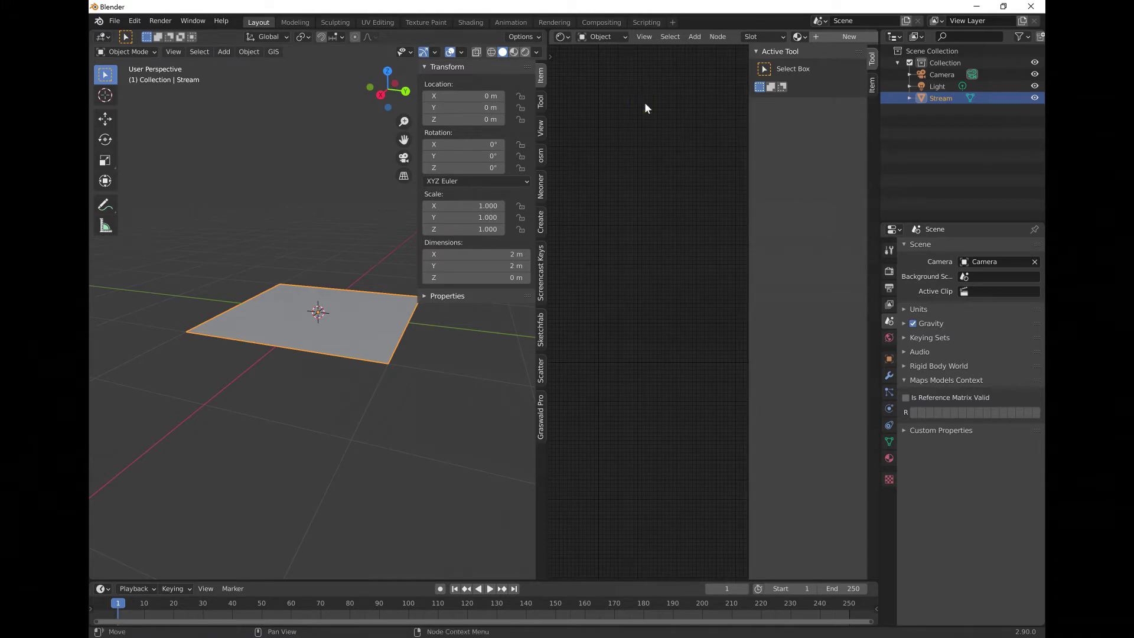
Step: Hide the sidebars in both the Shader Editor and the 3D viewport
{"action": "key", "text": "n"}
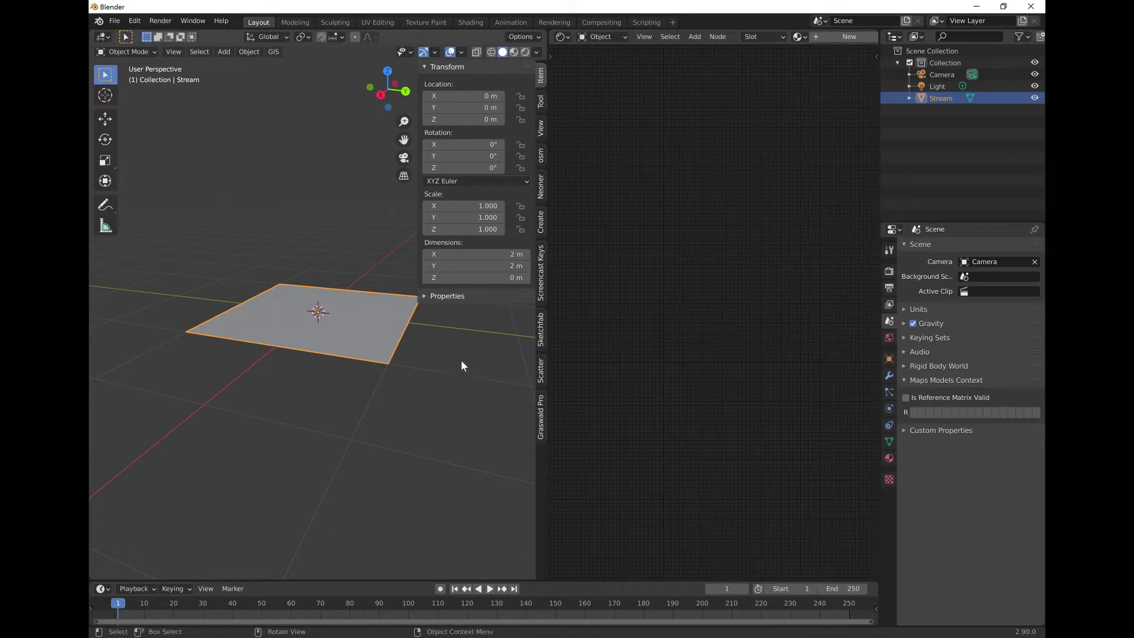
{"action": "left_click", "coordinate": [399, 409]}
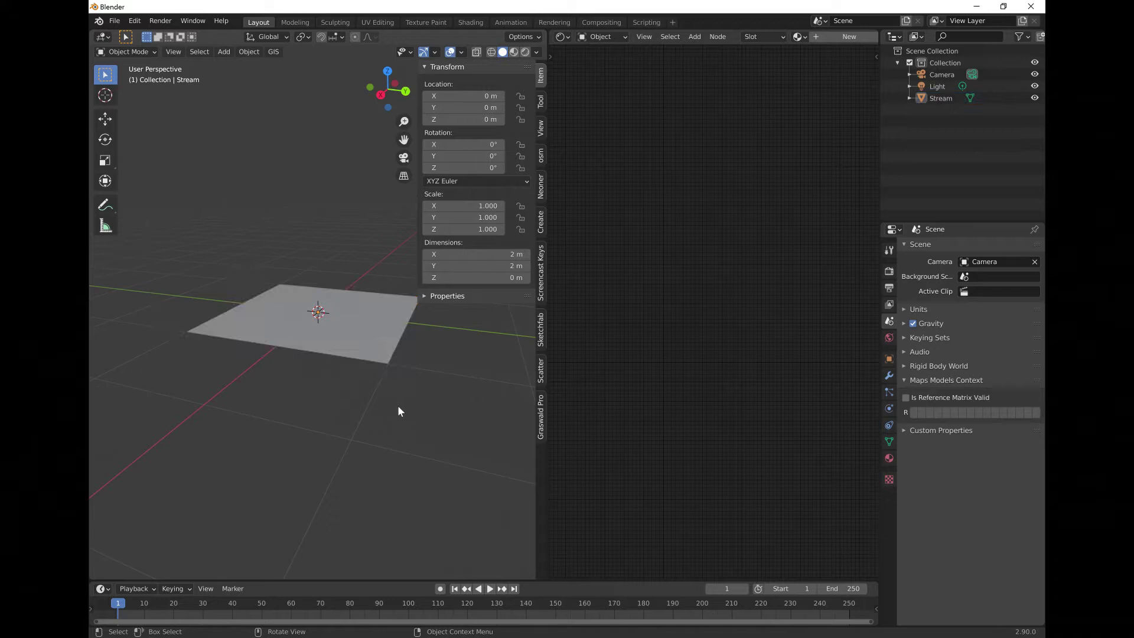
{"action": "key", "text": "n"}
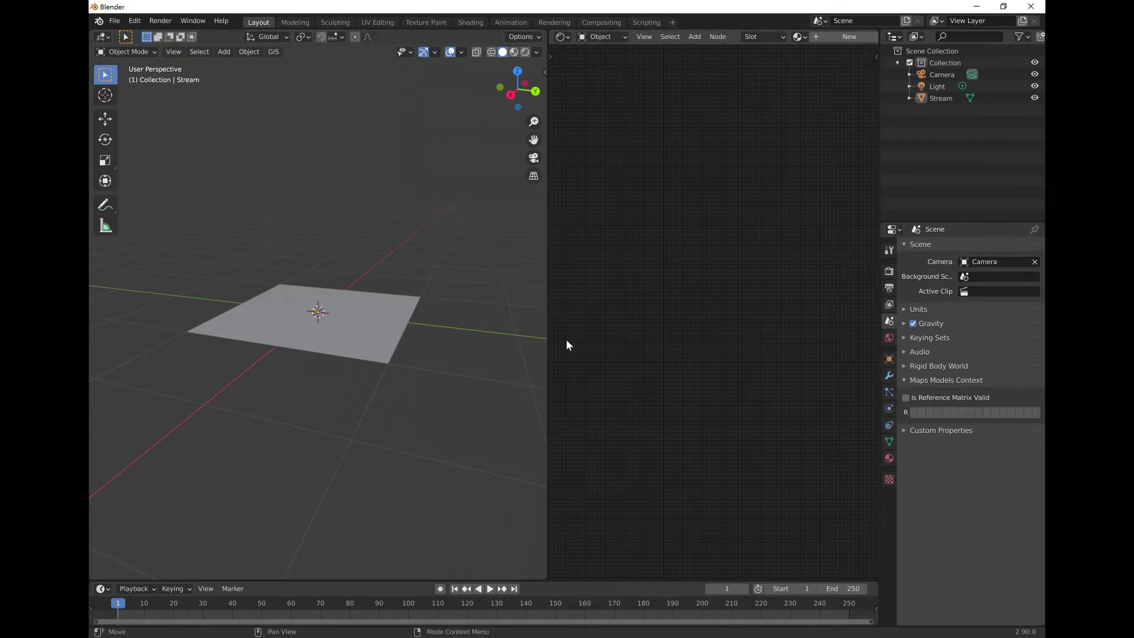
Step: Select the Stream plane and create a new material for it
{"action": "left_click", "coordinate": [368, 337]}
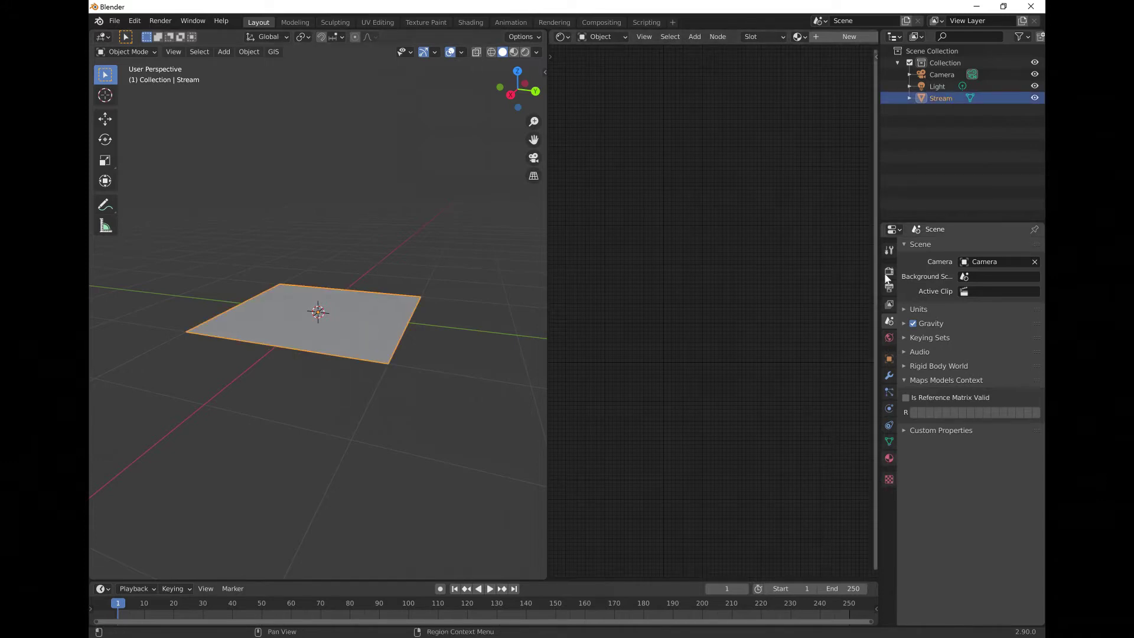
{"action": "left_click", "coordinate": [890, 457]}
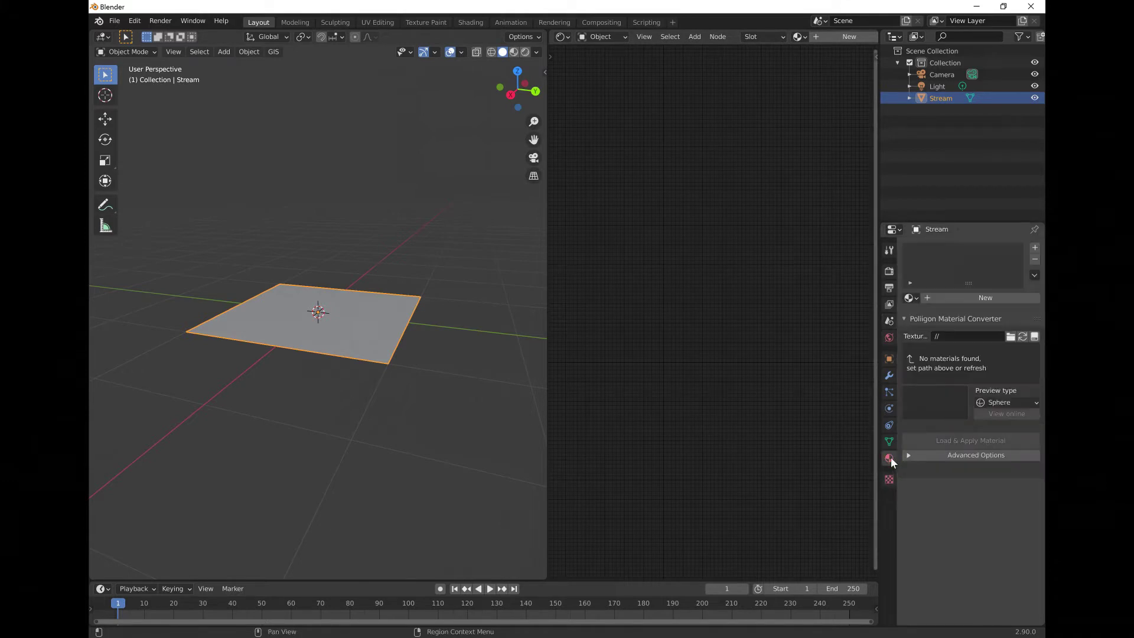
{"action": "left_click", "coordinate": [979, 297]}
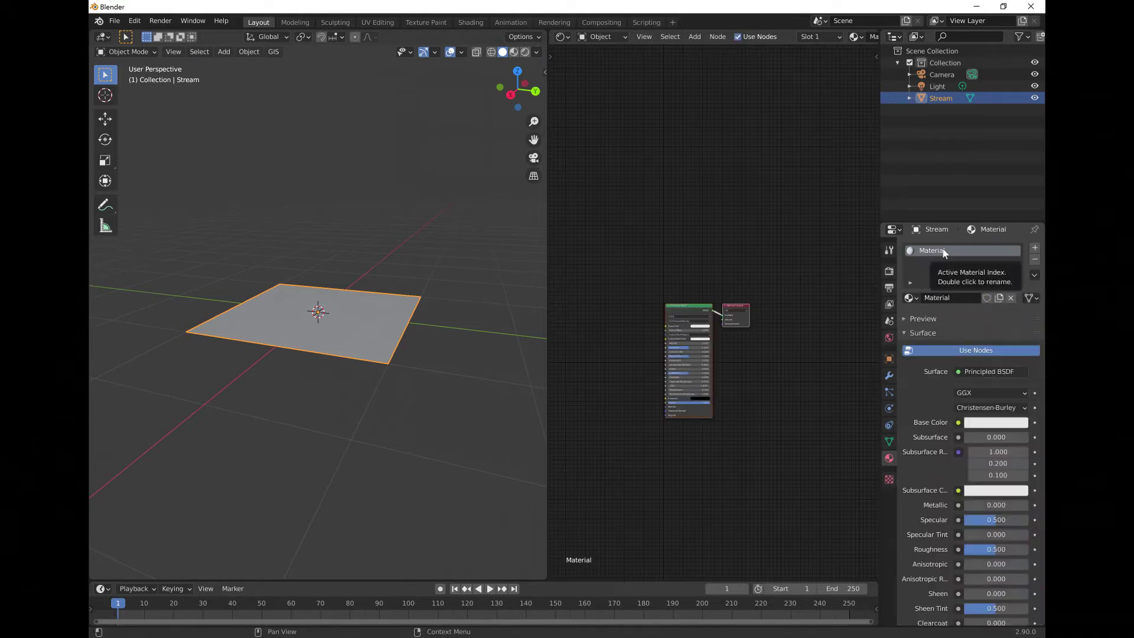
Step: Rename the Stream plane's material as Water and expand the Stream object in the scene hierarchy
{"action": "double_click", "coordinate": [944, 253]}
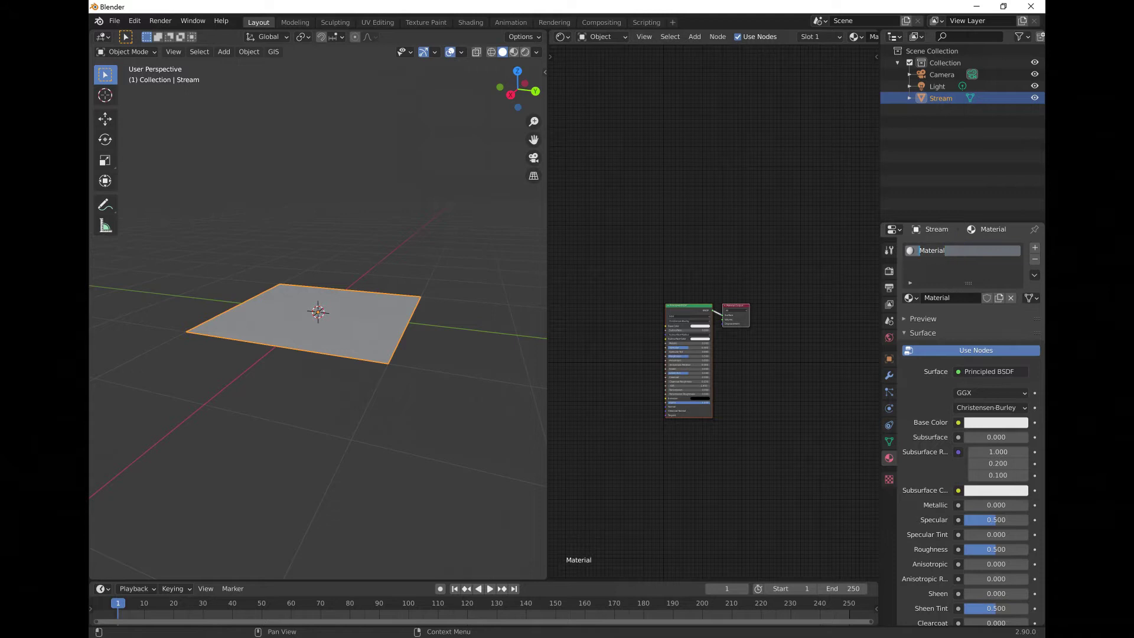
{"action": "type", "text": "Water"}
{"action": "key", "text": "Return"}
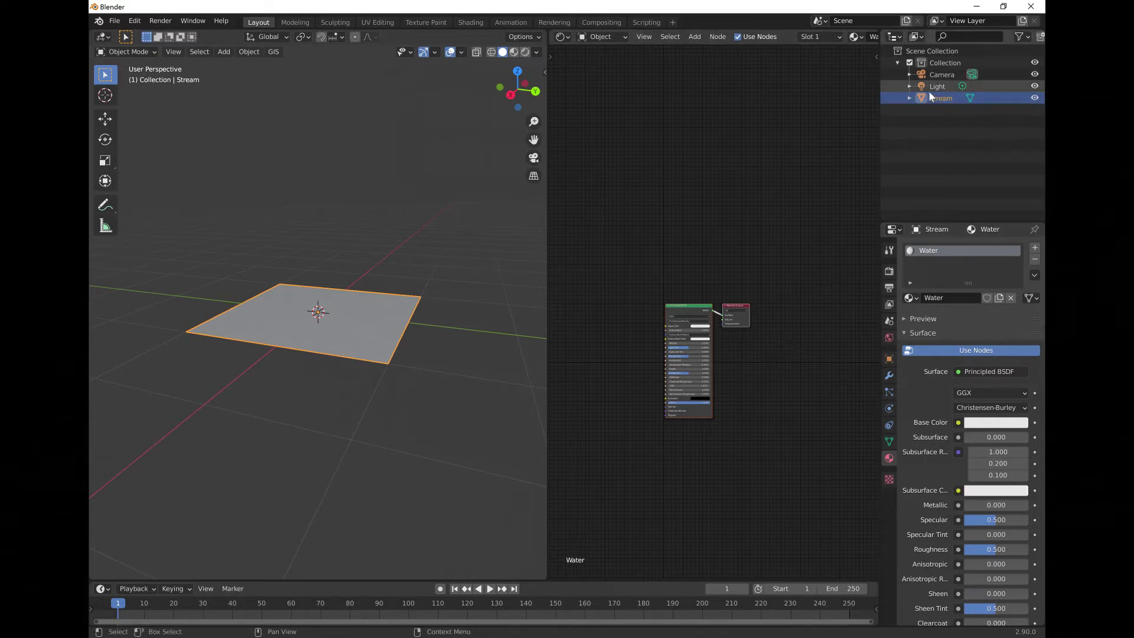
{"action": "left_click", "coordinate": [908, 98]}
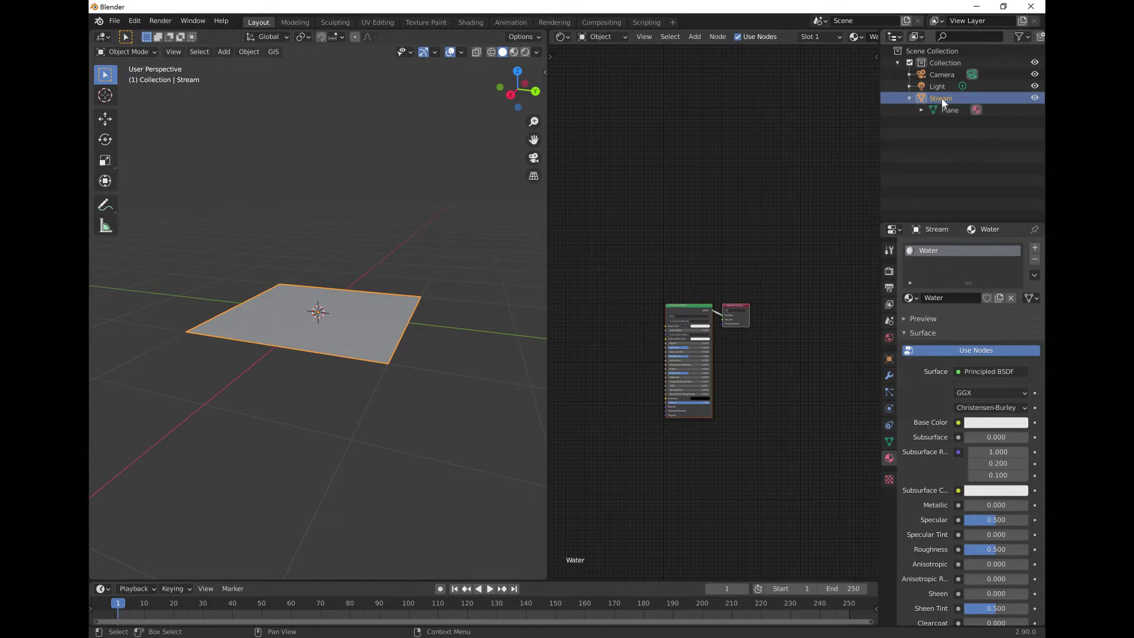
Step: Set the Base Color of the Water material's Principled BSDF node to magenta
{"action": "scroll", "coordinate": [735, 415], "scroll_direction": "up", "scroll_amount": 3}
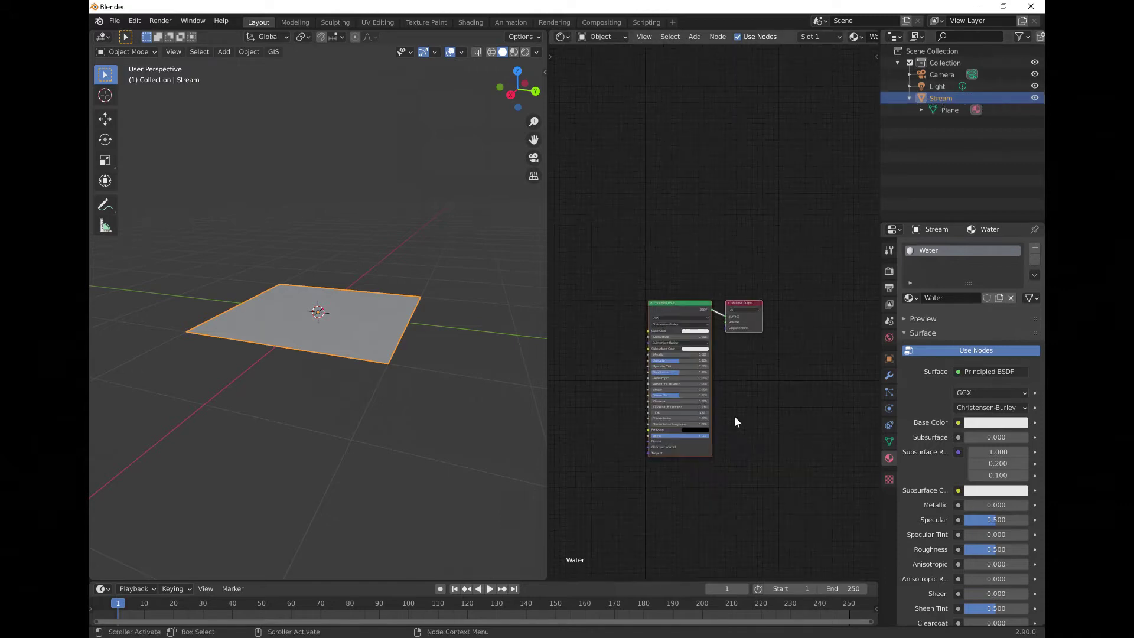
{"action": "scroll", "coordinate": [762, 435], "scroll_direction": "up", "scroll_amount": 3}
{"action": "middle_click_drag", "start_coordinate": [783, 443], "coordinate": [794, 287]}
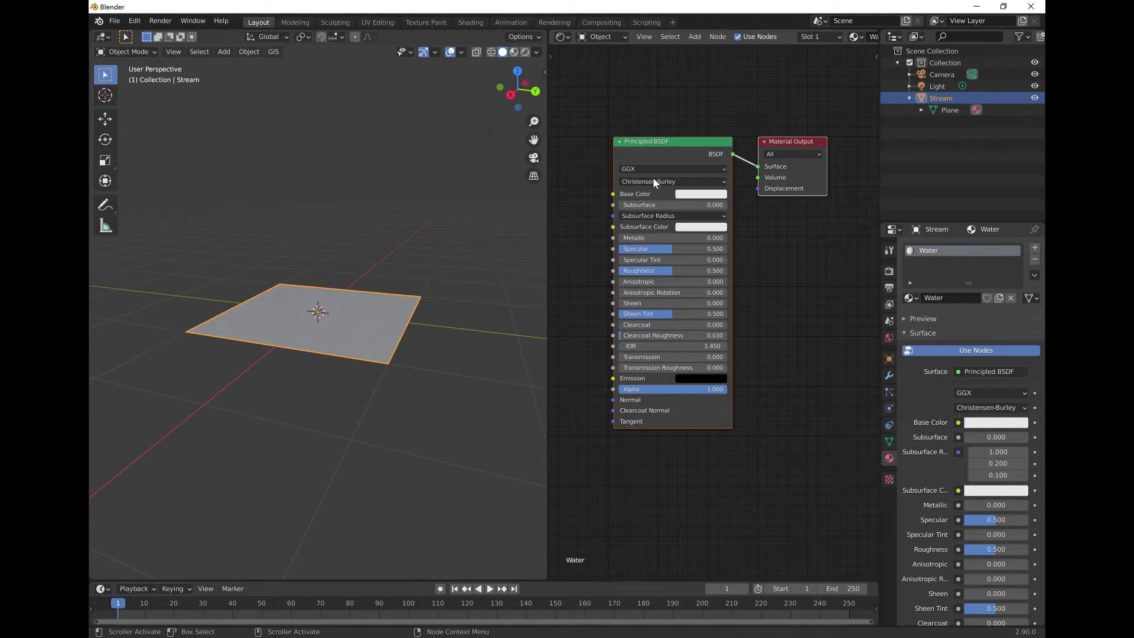
{"action": "mouse_move", "coordinate": [371, 339]}
{"action": "middle_mouse_down"}
{"action": "mouse_move", "coordinate": [382, 385]}
{"action": "mouse_move", "coordinate": [330, 360]}
{"action": "mouse_move", "coordinate": [299, 323]}
{"action": "mouse_move", "coordinate": [372, 348]}
{"action": "middle_mouse_up"}
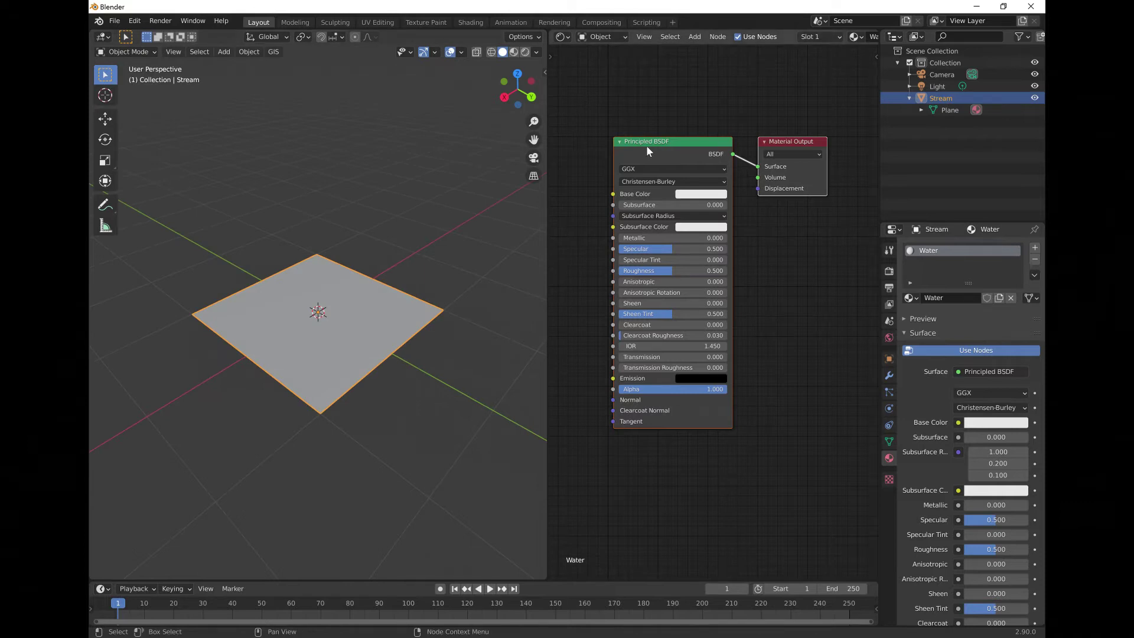
{"action": "left_click_drag", "start_coordinate": [669, 145], "coordinate": [696, 159]}
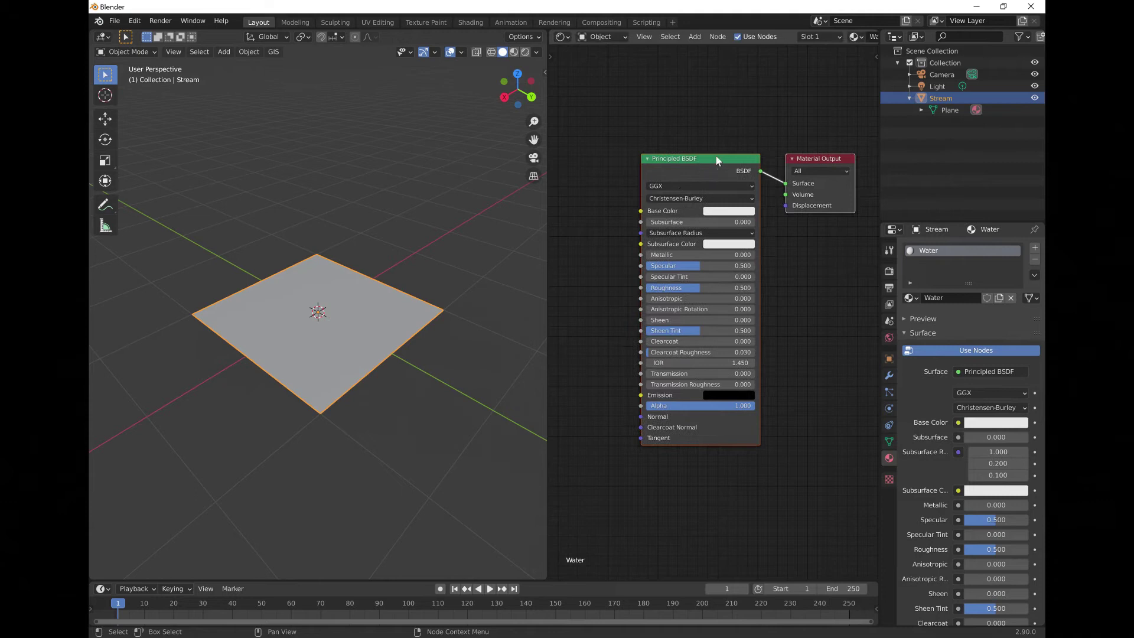
{"action": "left_click", "coordinate": [735, 211]}
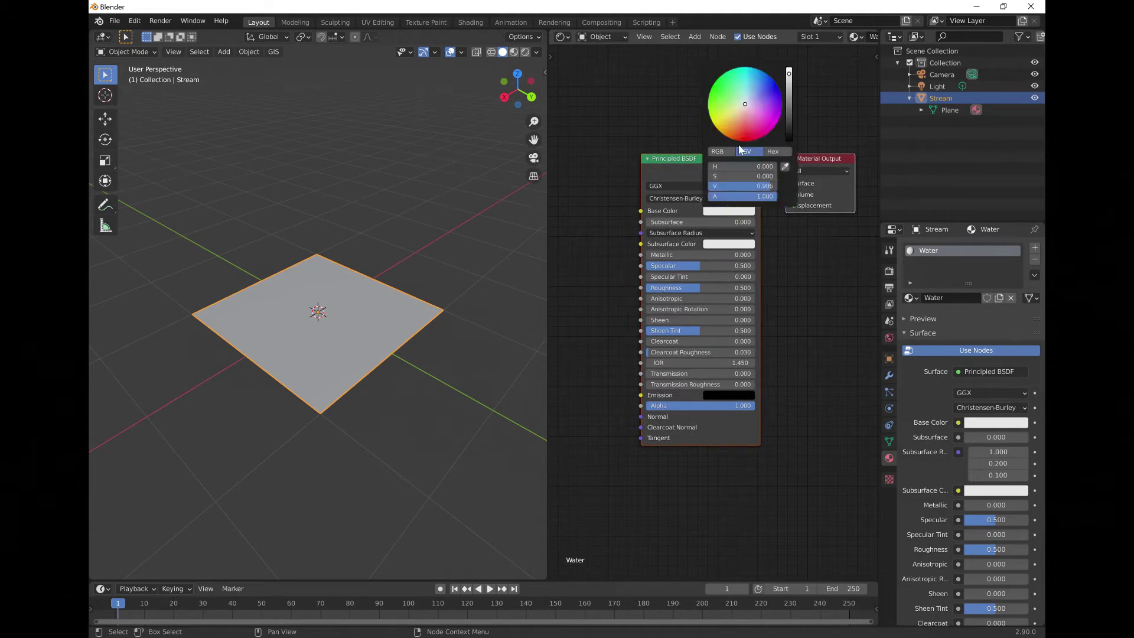
{"action": "left_click", "coordinate": [768, 122]}
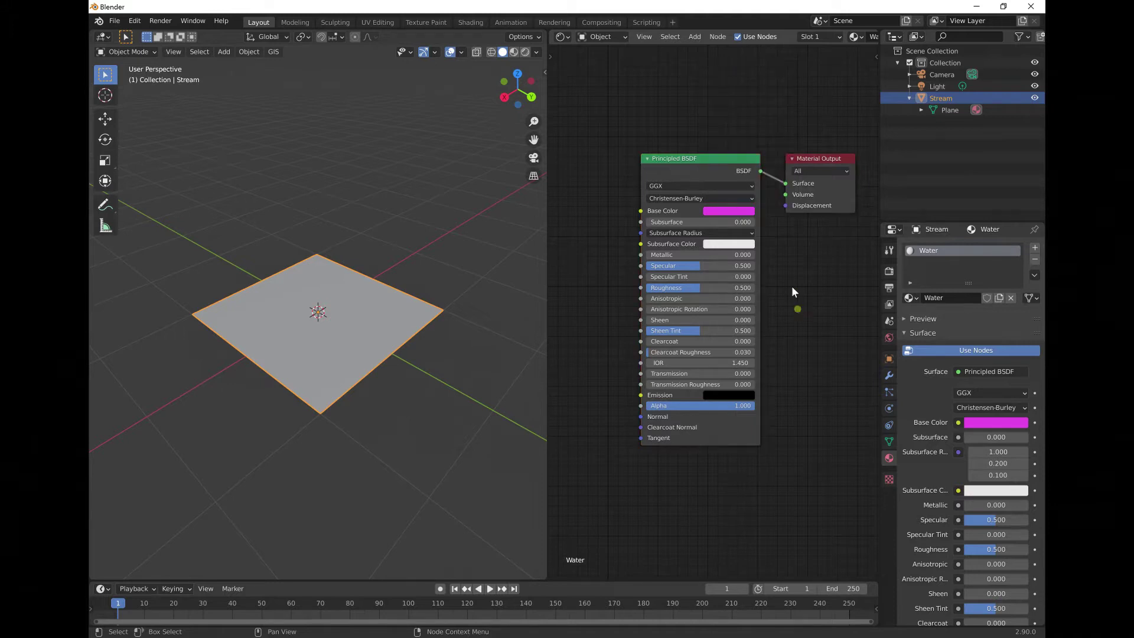
Step: Switch the 3D viewport to Material Preview shading and set the Principled BSDF's Base Color to near white at full brightness
{"action": "left_click", "coordinate": [515, 53]}
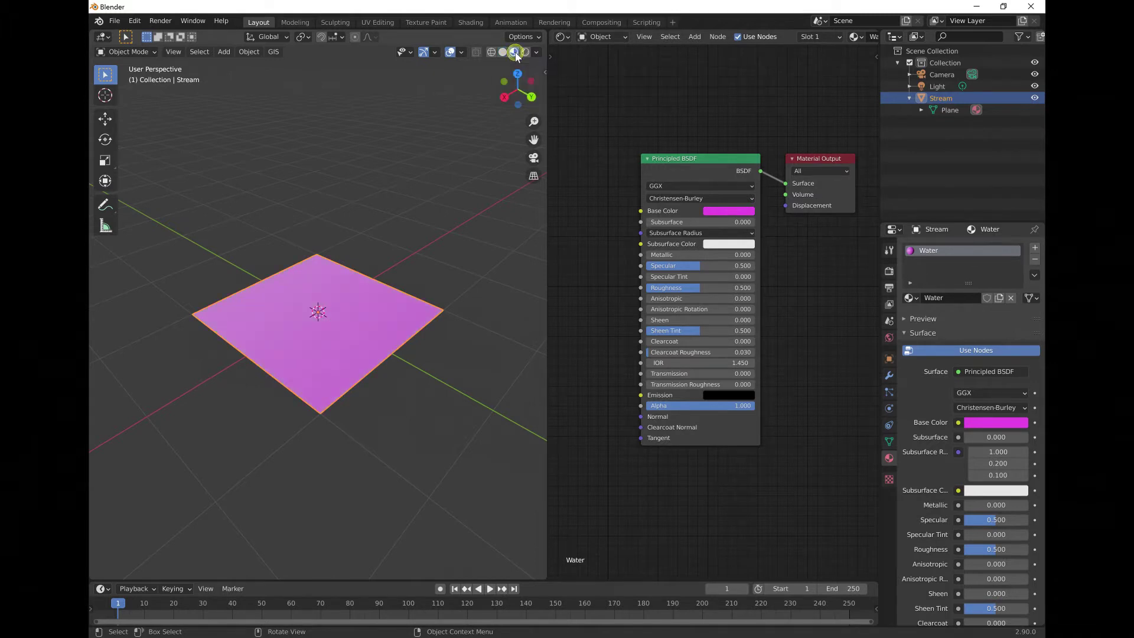
{"action": "mouse_move", "coordinate": [409, 293]}
{"action": "middle_mouse_down"}
{"action": "mouse_move", "coordinate": [367, 235]}
{"action": "mouse_move", "coordinate": [376, 306]}
{"action": "middle_mouse_up"}
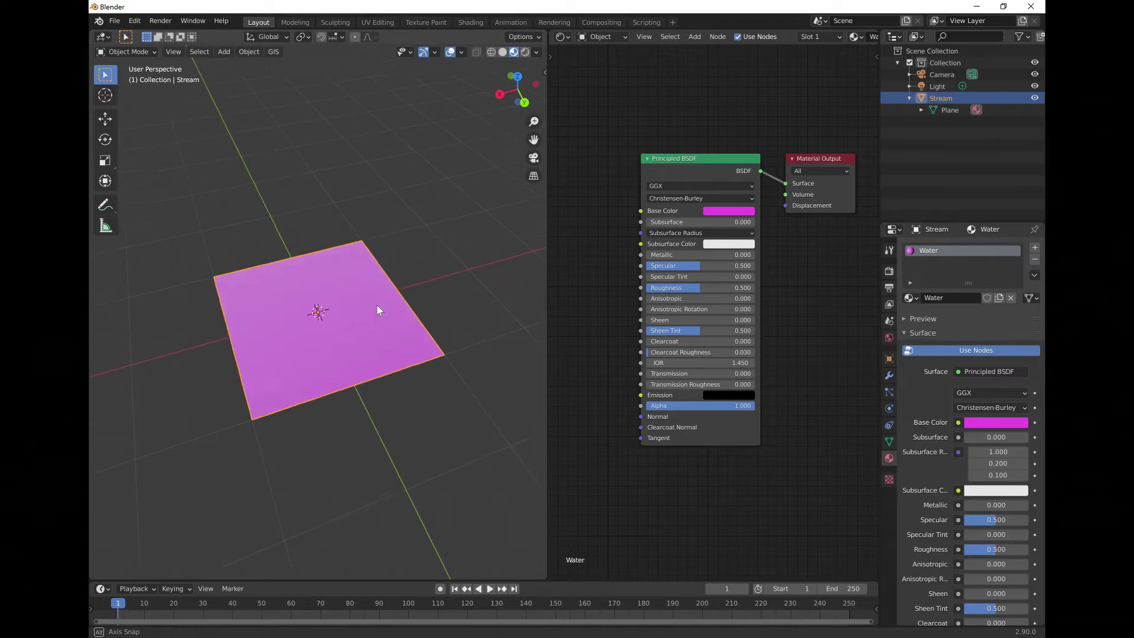
{"action": "left_click", "coordinate": [730, 212]}
{"action": "left_click", "coordinate": [722, 110]}
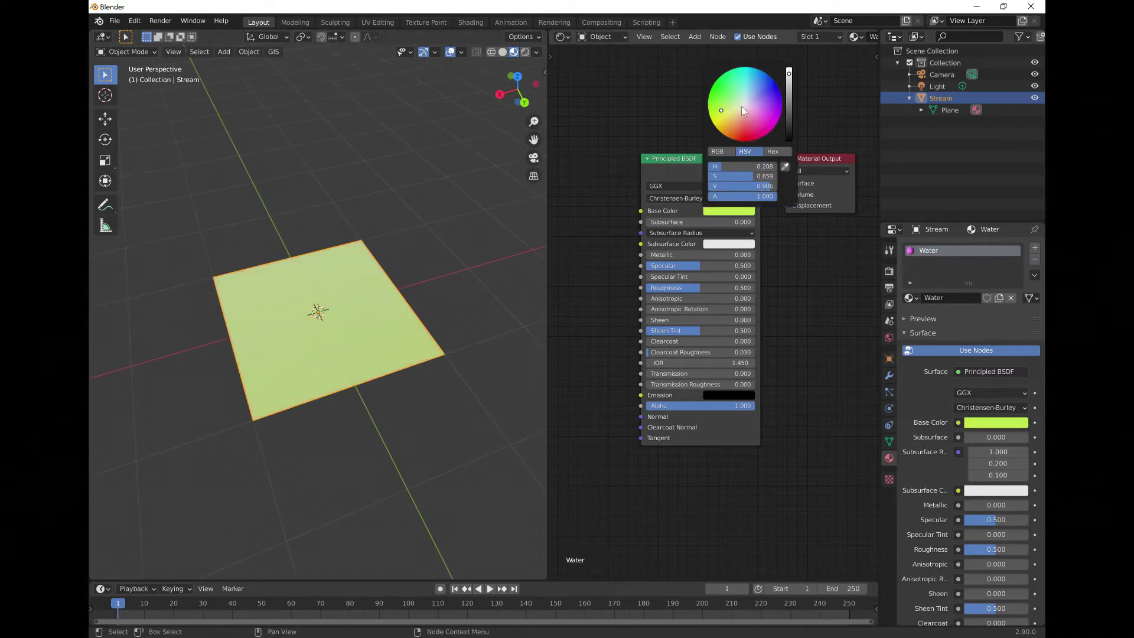
{"action": "left_click", "coordinate": [745, 102]}
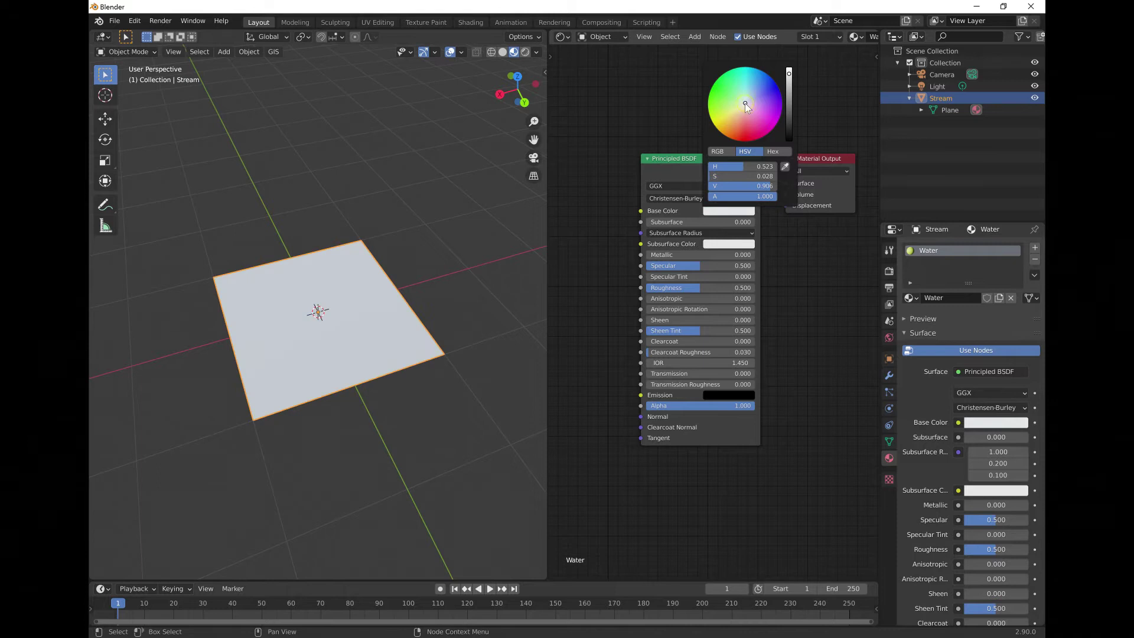
{"action": "left_click", "coordinate": [789, 73]}
{"action": "middle_click_drag", "start_coordinate": [408, 248], "coordinate": [513, 272]}
{"action": "left_click", "coordinate": [409, 279]}
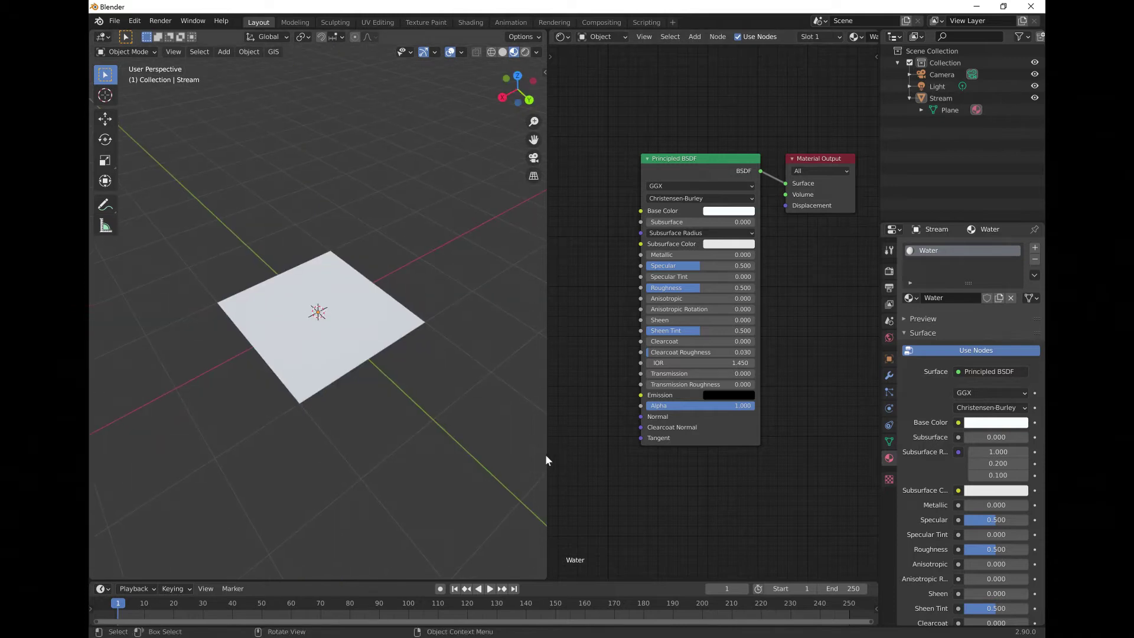
Step: Widen the Shader Editor by narrowing the 3D viewport, making room beside the Principled BSDF node
{"action": "left_click_drag", "start_coordinate": [545, 454], "coordinate": [464, 447]}
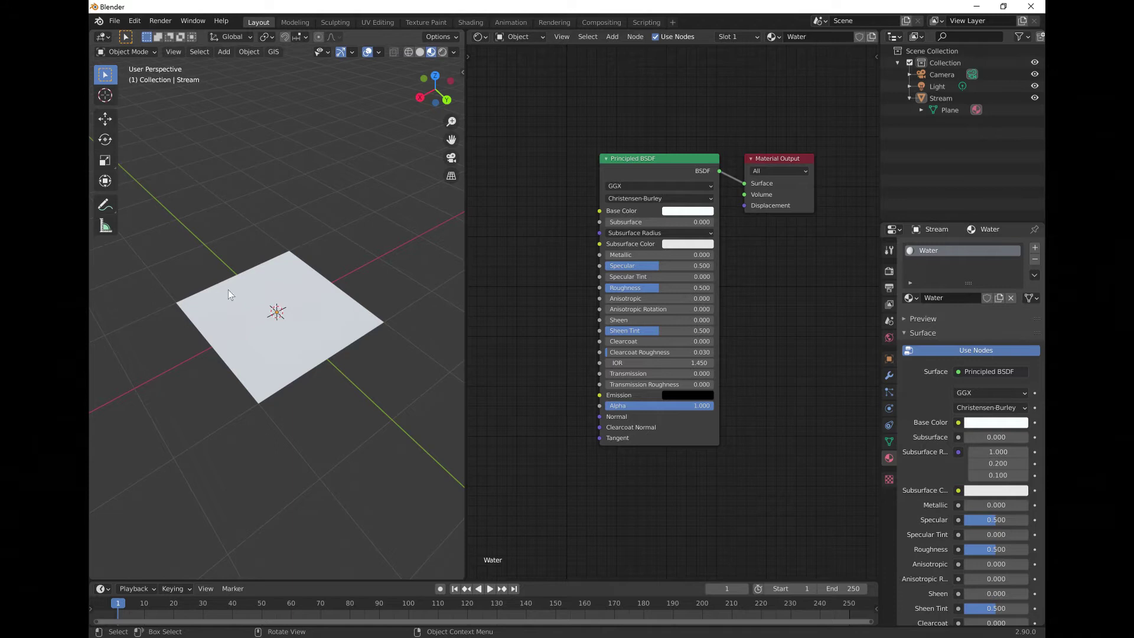
{"action": "scroll", "coordinate": [777, 362], "scroll_direction": "down", "scroll_amount": 2}
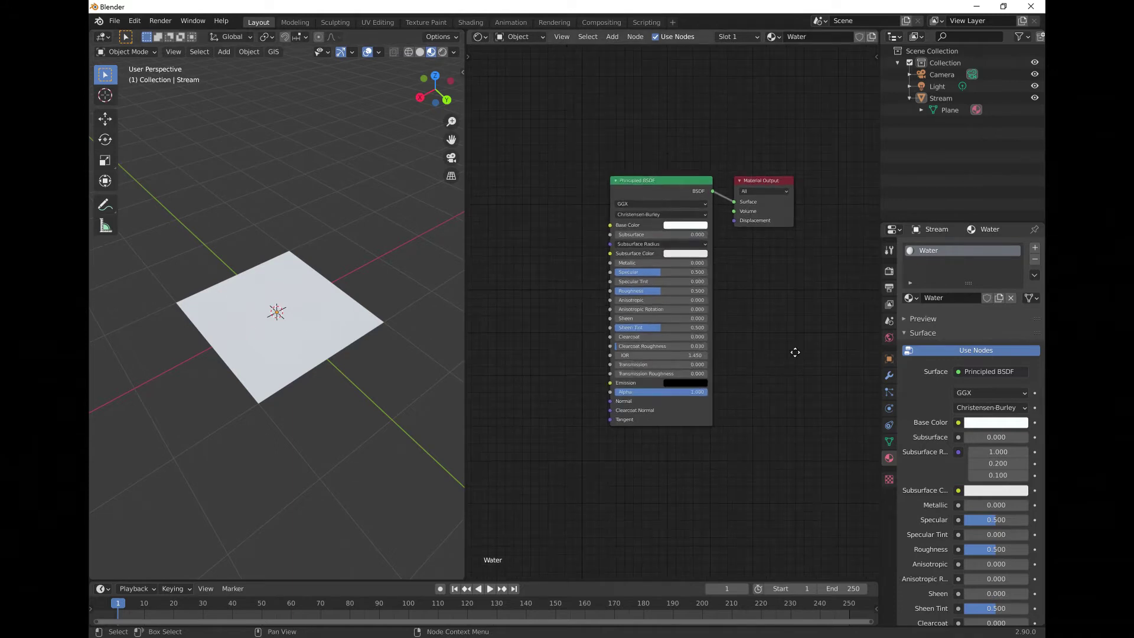
{"action": "middle_click_drag", "start_coordinate": [795, 352], "coordinate": [830, 354]}
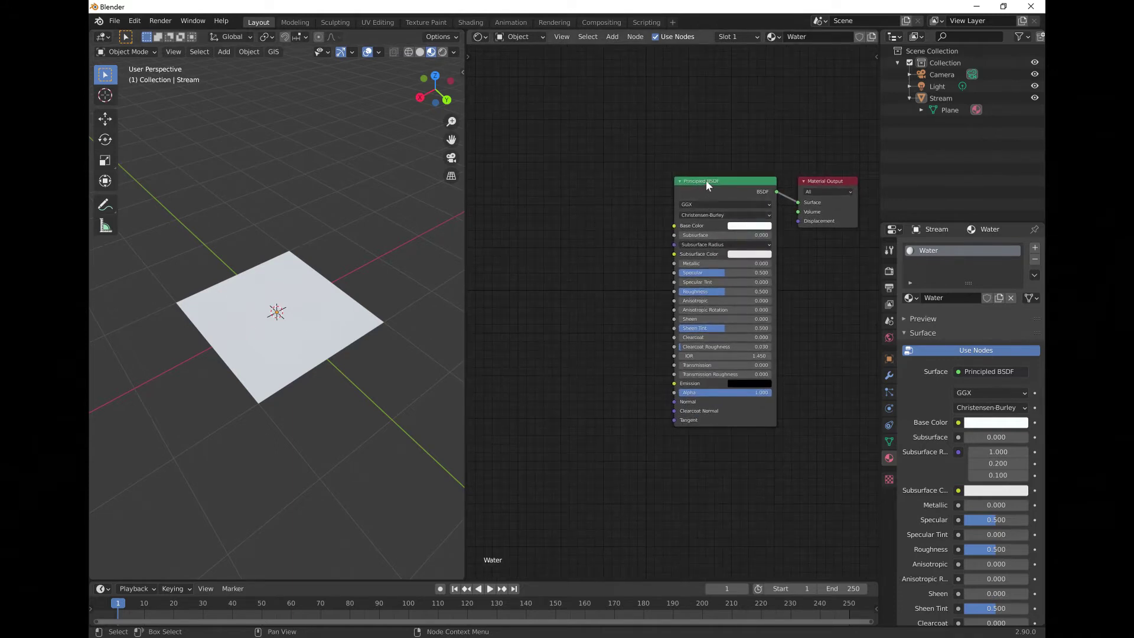
Step: Add a linked Texture Coordinate, Mapping and Image Texture setup to the Principled BSDF's Base Color and arrange the new nodes beside it
{"action": "left_click", "coordinate": [726, 180]}
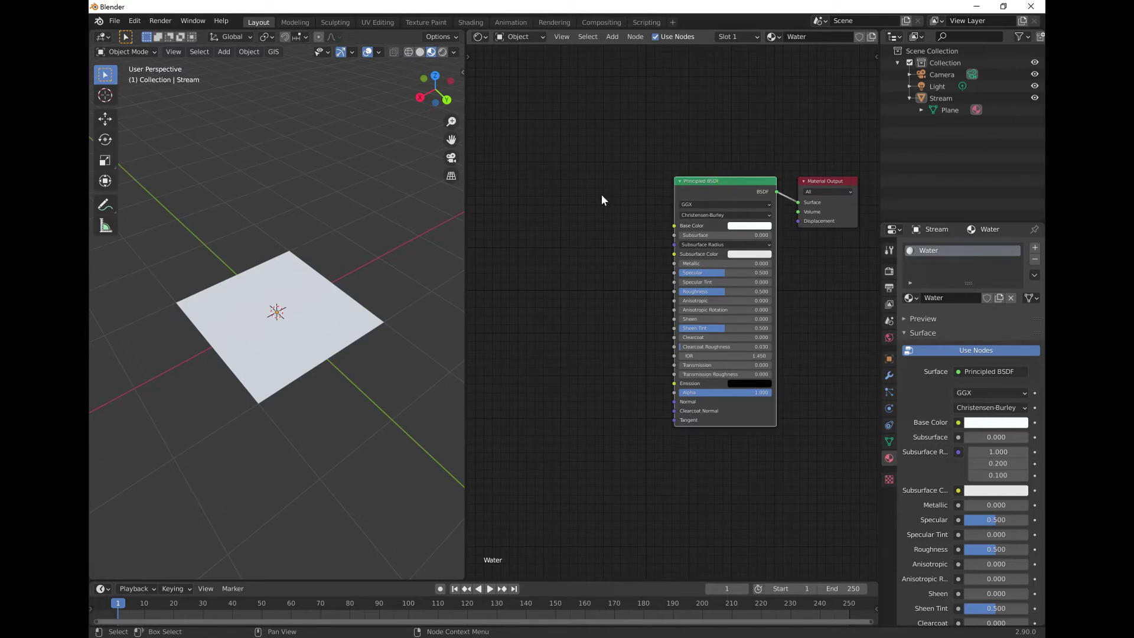
{"action": "key", "text": "ctrl+t"}
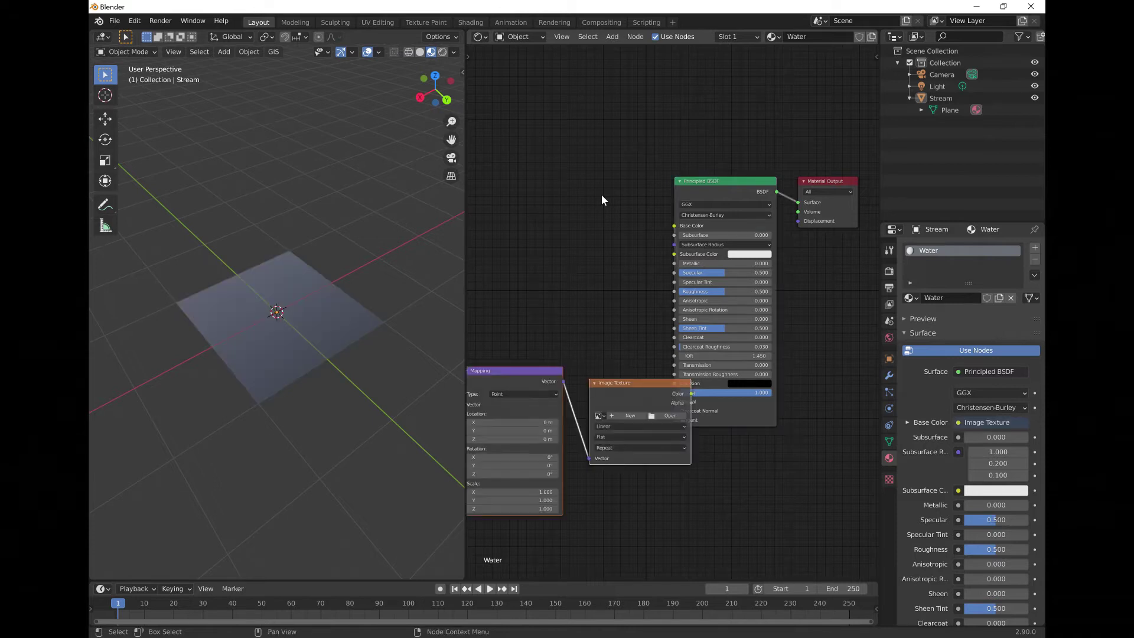
{"action": "scroll", "coordinate": [685, 484], "scroll_direction": "down", "scroll_amount": 2}
{"action": "scroll", "coordinate": [744, 442], "scroll_direction": "left", "scroll_amount": 3, "text": "ctrl"}
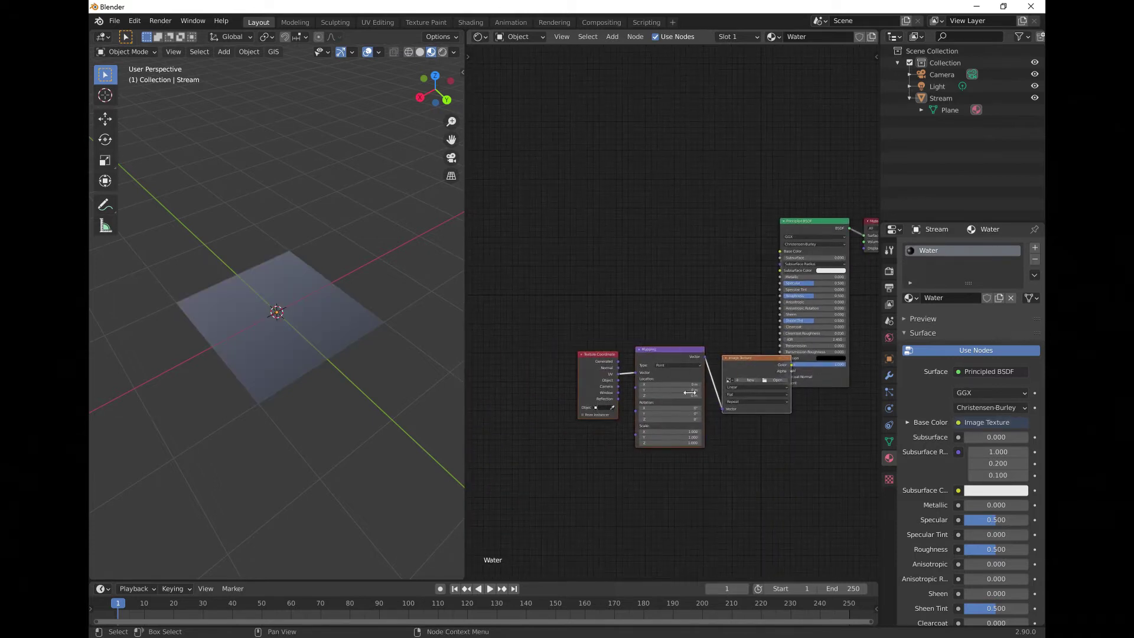
{"action": "left_click_drag", "start_coordinate": [602, 358], "coordinate": [568, 257]}
{"action": "scroll", "coordinate": [767, 275], "scroll_direction": "up", "scroll_amount": 3}
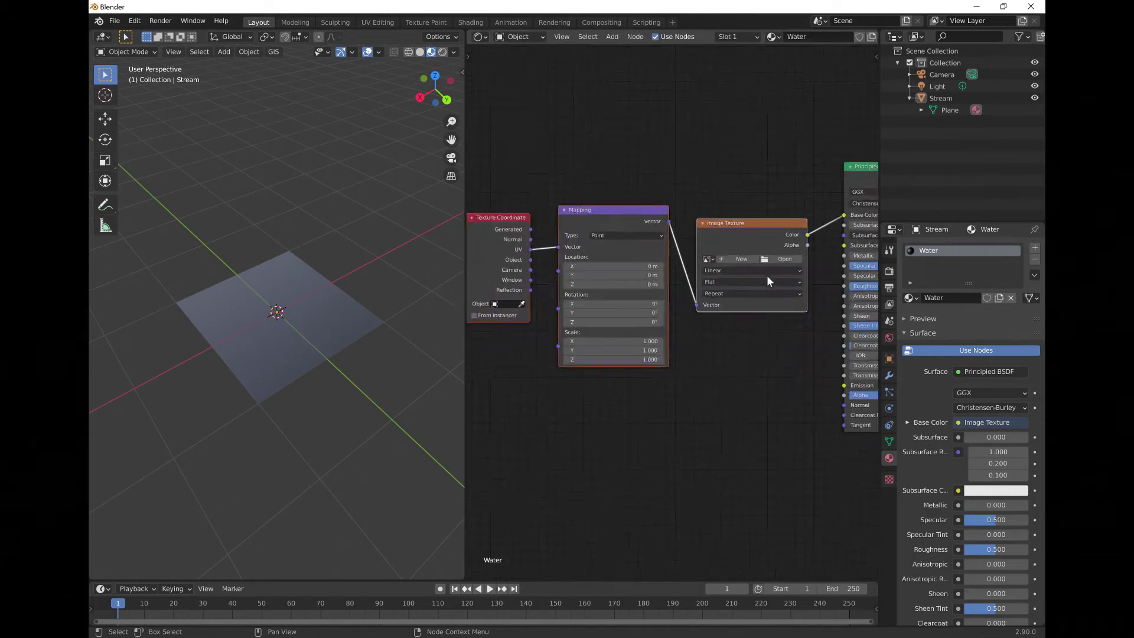
{"action": "scroll", "coordinate": [763, 278], "scroll_direction": "down", "scroll_amount": 1}
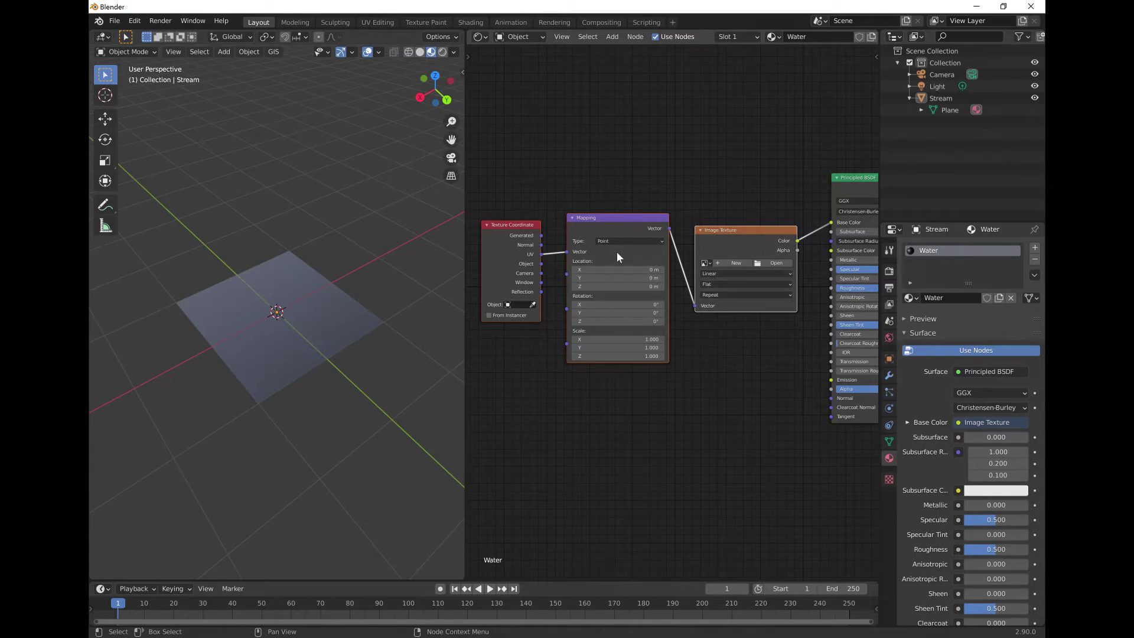
{"action": "left_click", "coordinate": [731, 230]}
{"action": "left_click_drag", "start_coordinate": [731, 230], "coordinate": [733, 224]}
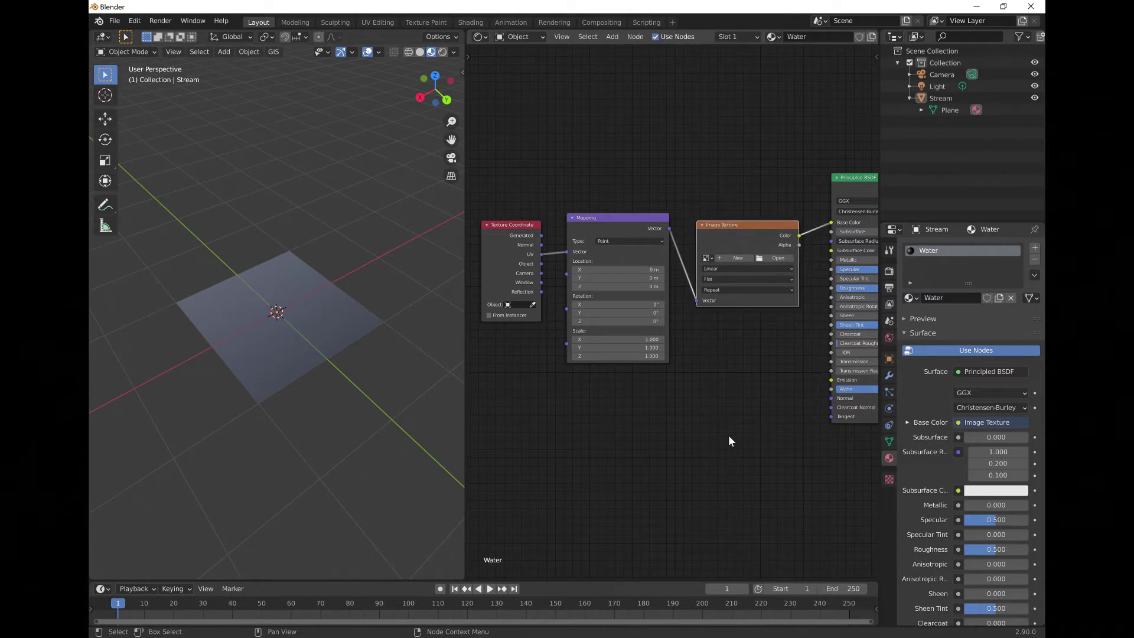
Step: Load the movie IMG_9939.MOV from the References folder into the Image Texture node and view it on the plane
{"action": "left_click", "coordinate": [767, 260]}
{"action": "left_click_drag", "start_coordinate": [583, 259], "coordinate": [557, 167]}
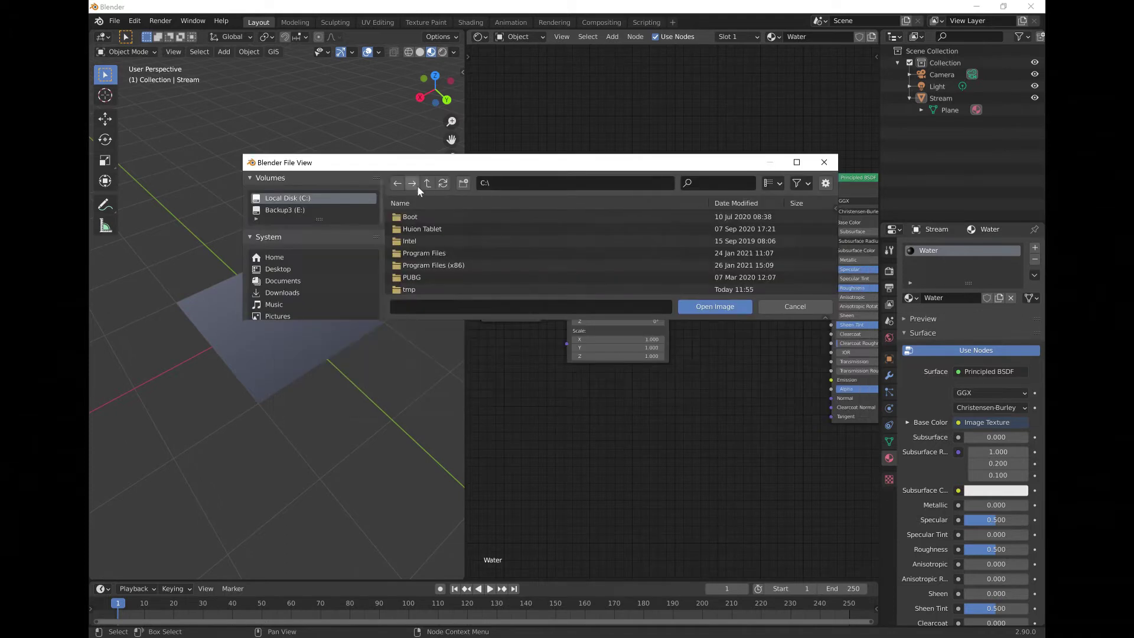
{"action": "scroll", "coordinate": [352, 286], "scroll_direction": "down", "scroll_amount": 2}
{"action": "scroll", "coordinate": [351, 288], "scroll_direction": "down", "scroll_amount": 5}
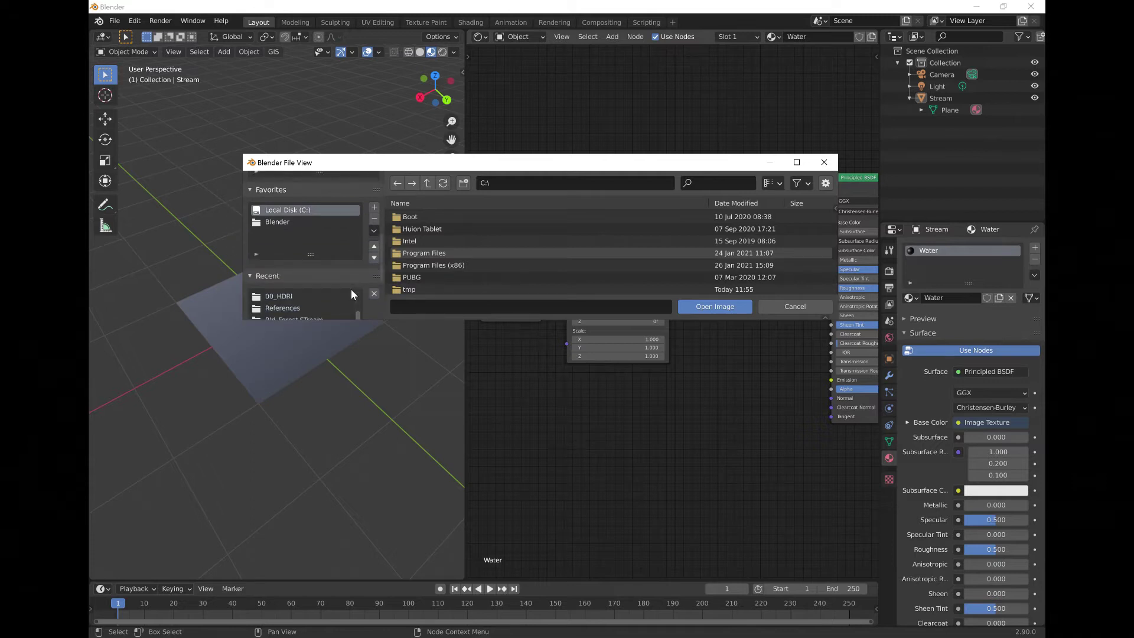
{"action": "left_click", "coordinate": [282, 307]}
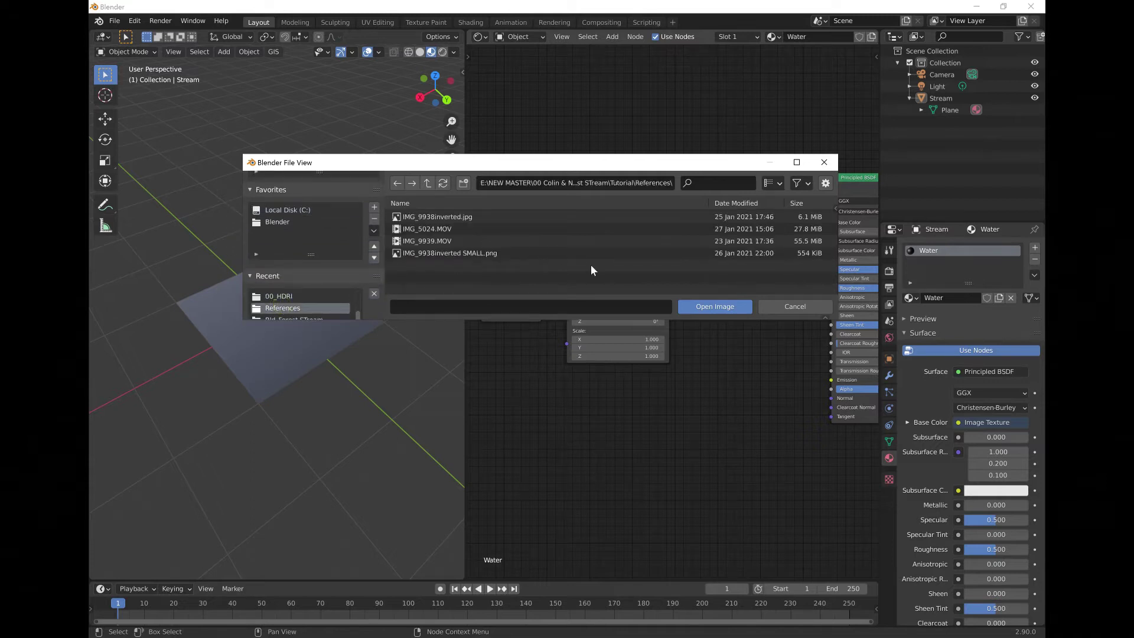
{"action": "left_click", "coordinate": [436, 242]}
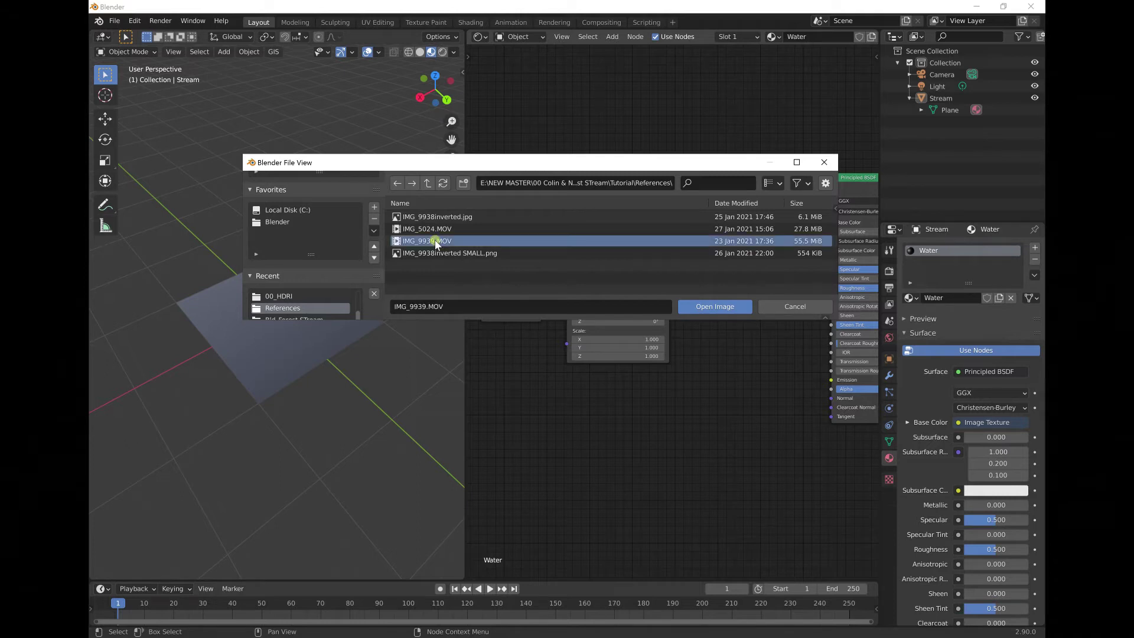
{"action": "left_click", "coordinate": [724, 308]}
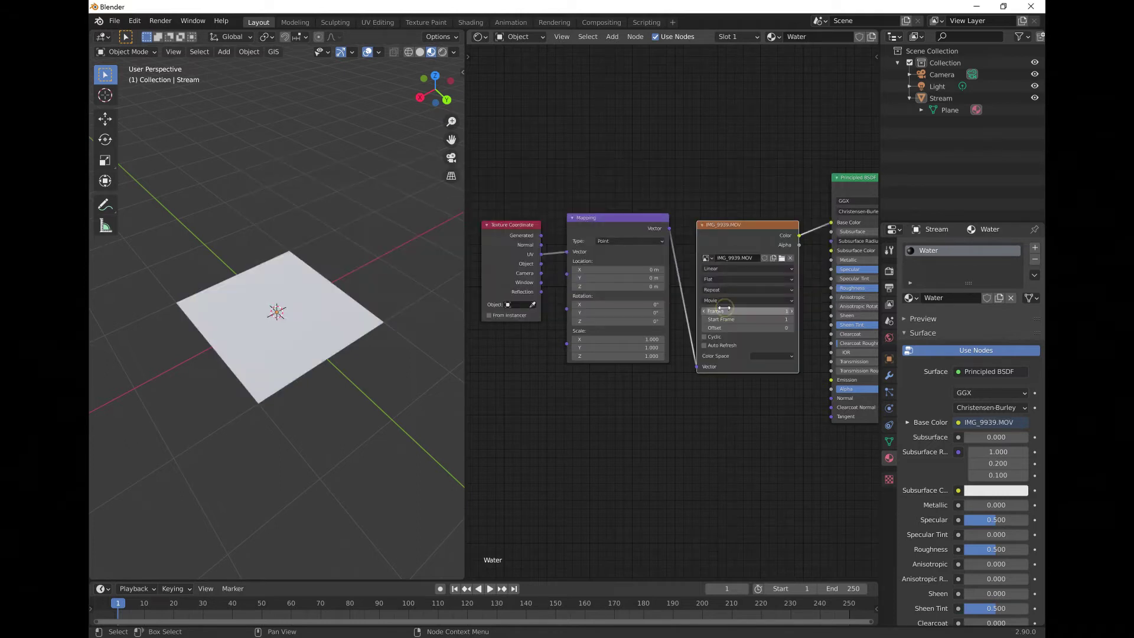
{"action": "scroll", "coordinate": [296, 345], "scroll_direction": "up", "scroll_amount": 5}
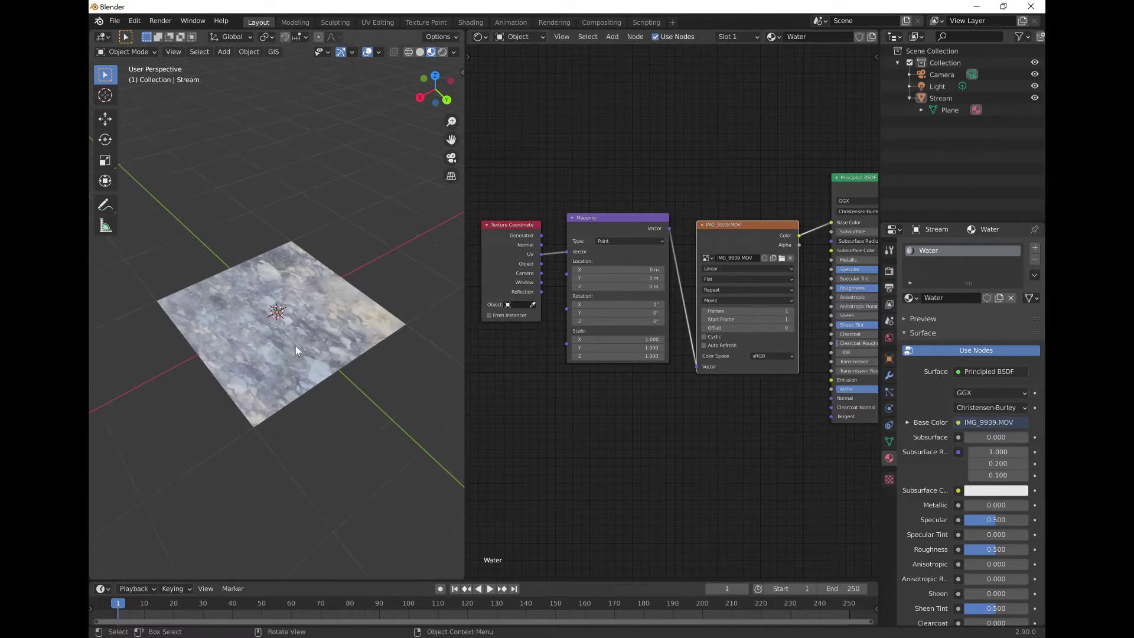
{"action": "scroll", "coordinate": [375, 363], "scroll_direction": "down", "scroll_amount": 2}
{"action": "middle_click_drag", "start_coordinate": [354, 371], "coordinate": [268, 349]}
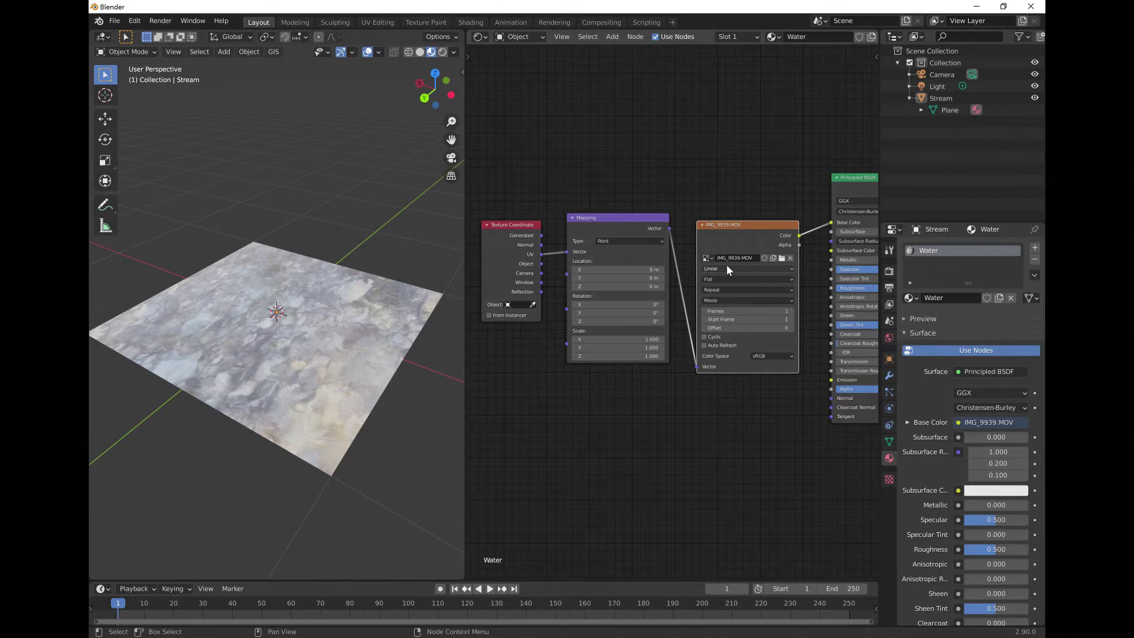
Step: Configure the movie texture to use 260 frames with an offset of 1 and cyclic playback
{"action": "left_click", "coordinate": [738, 299]}
{"action": "left_click", "coordinate": [739, 300]}
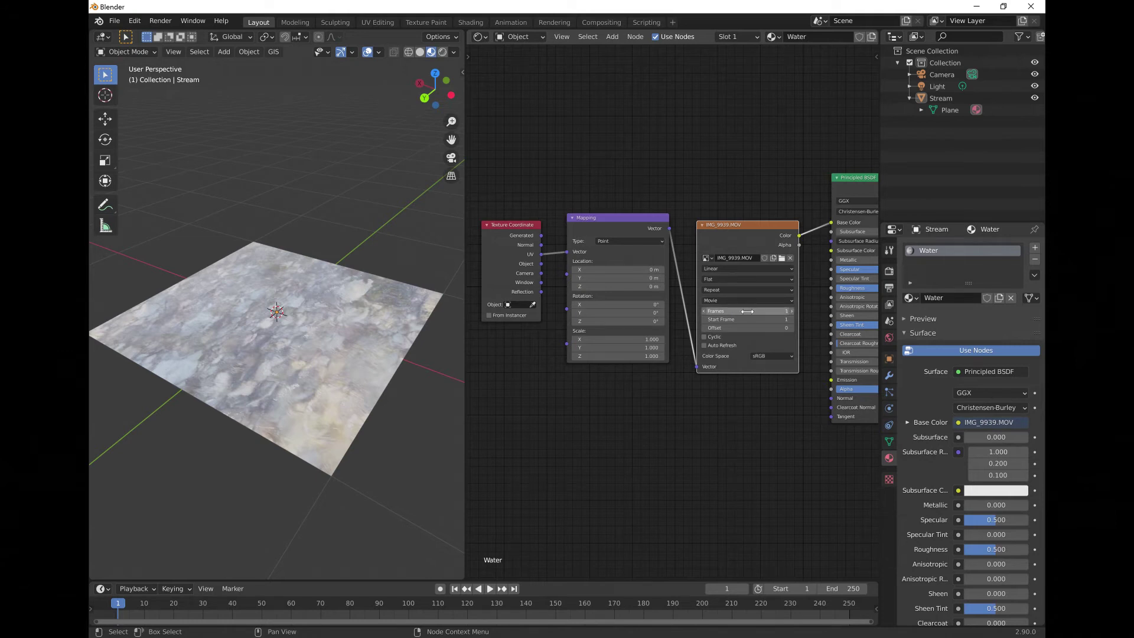
{"action": "left_click", "coordinate": [770, 311]}
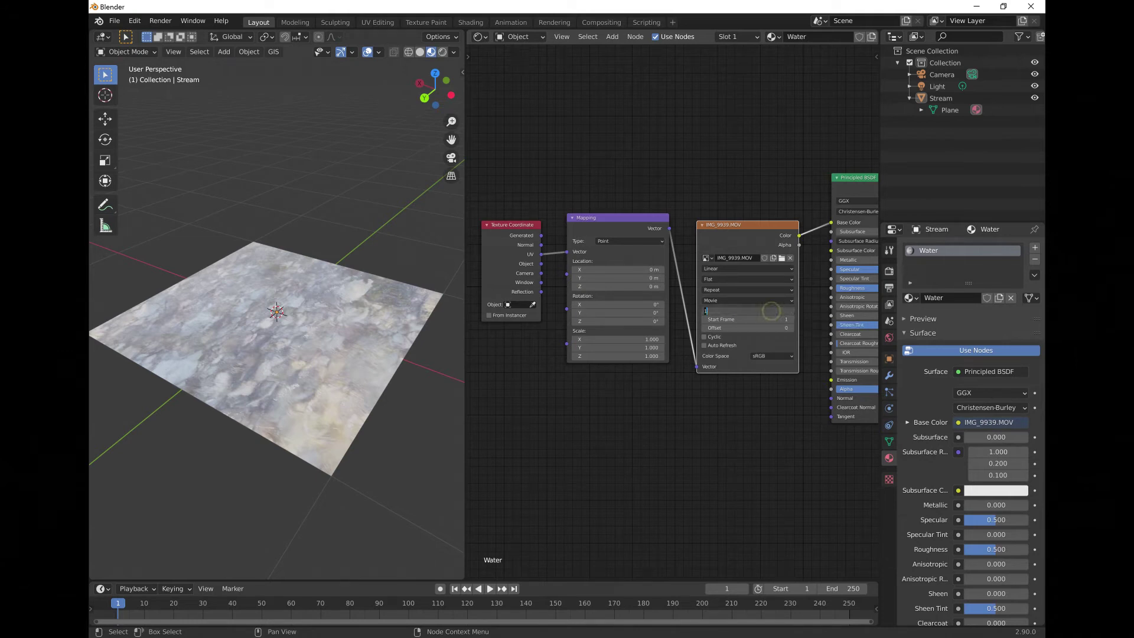
{"action": "type", "text": "260"}
{"action": "key", "text": "Return"}
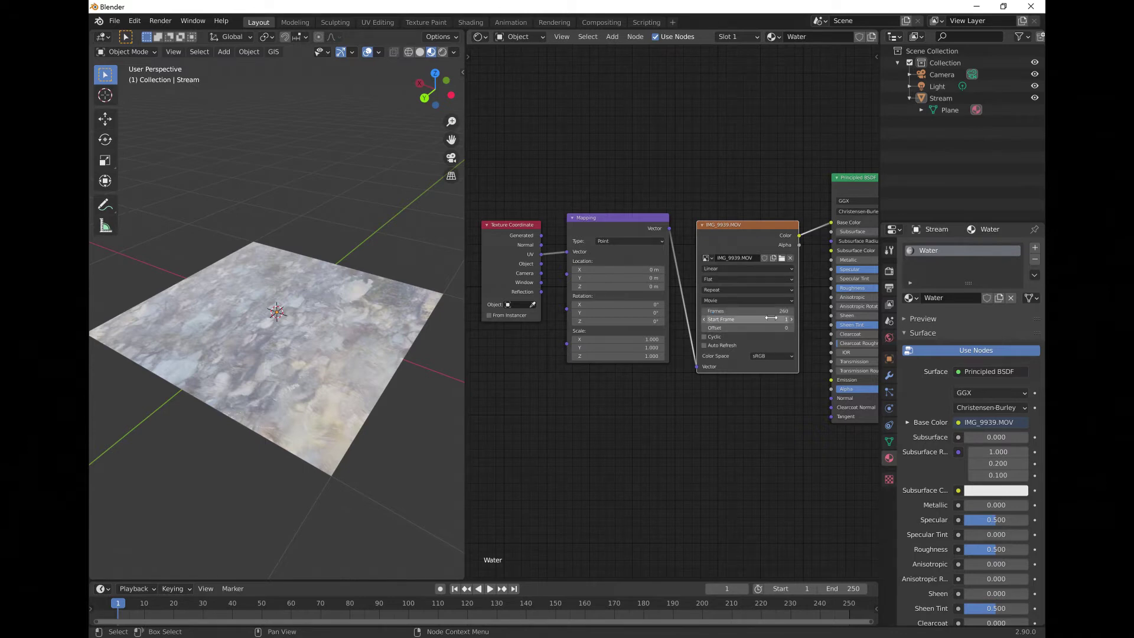
{"action": "left_click", "coordinate": [792, 328]}
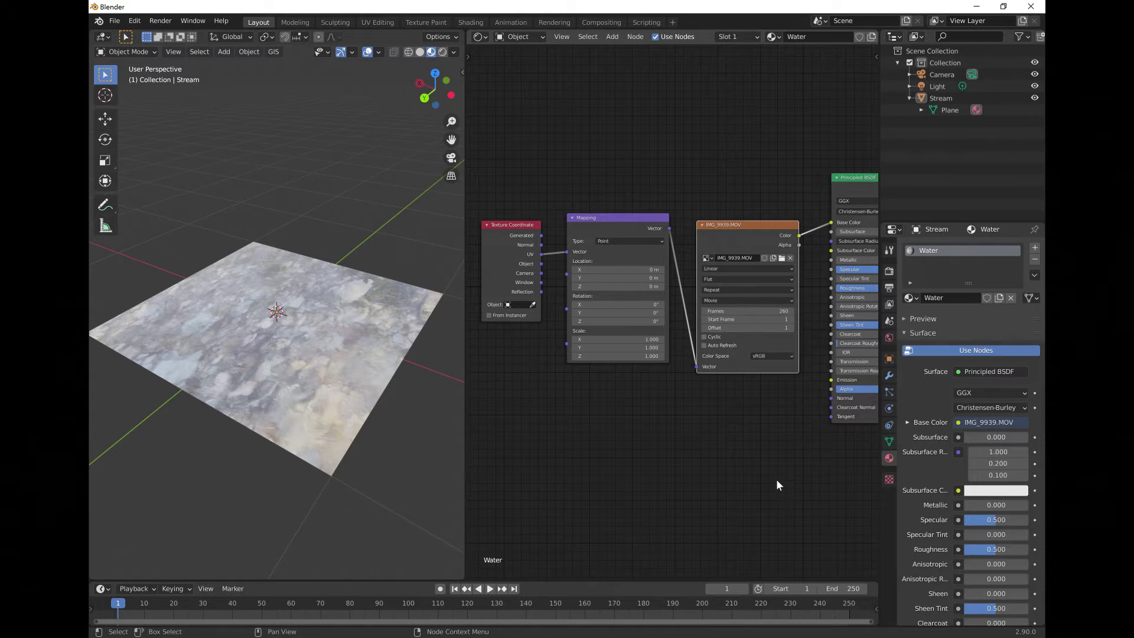
{"action": "left_click", "coordinate": [704, 337]}
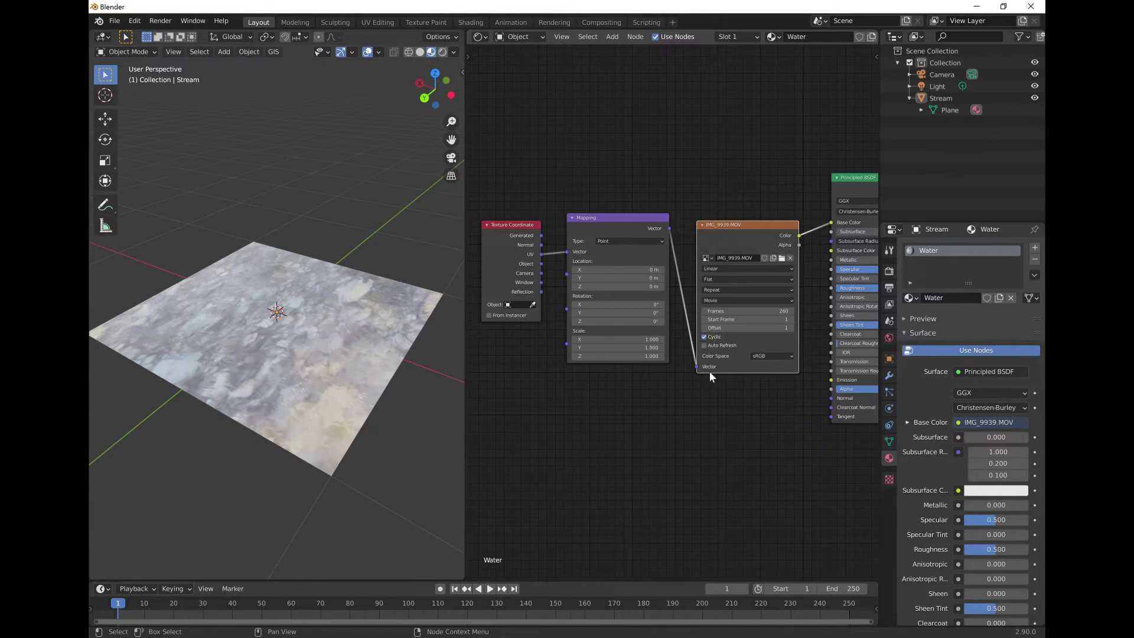
Step: Enable Auto Refresh on the movie texture node and set the scene's end frame to 250
{"action": "left_click", "coordinate": [704, 346]}
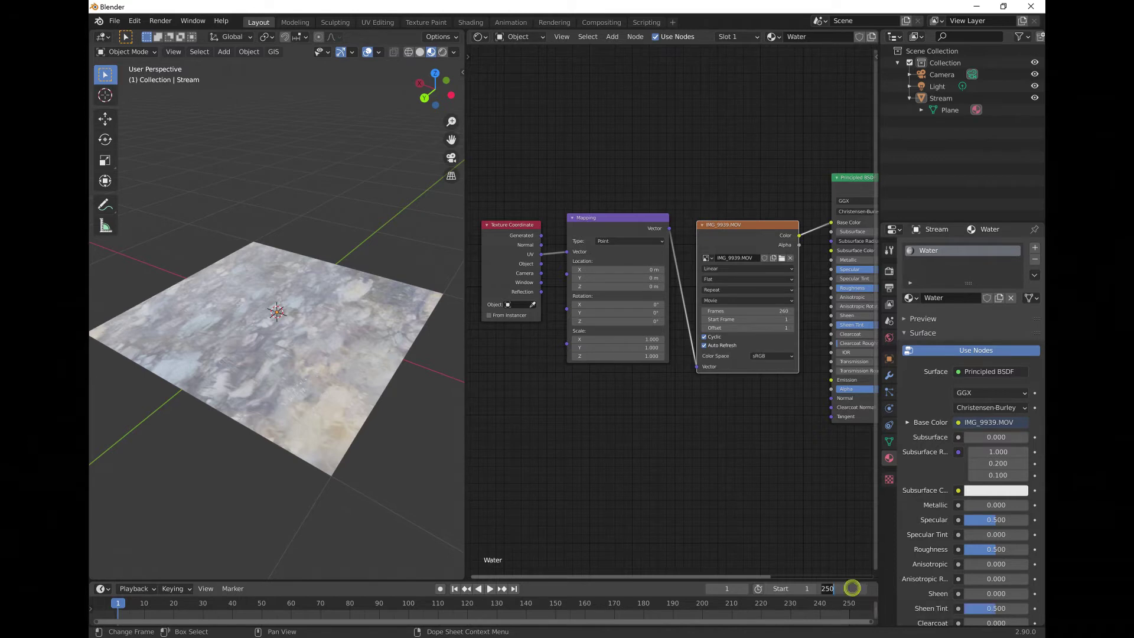
{"action": "left_click", "coordinate": [844, 588]}
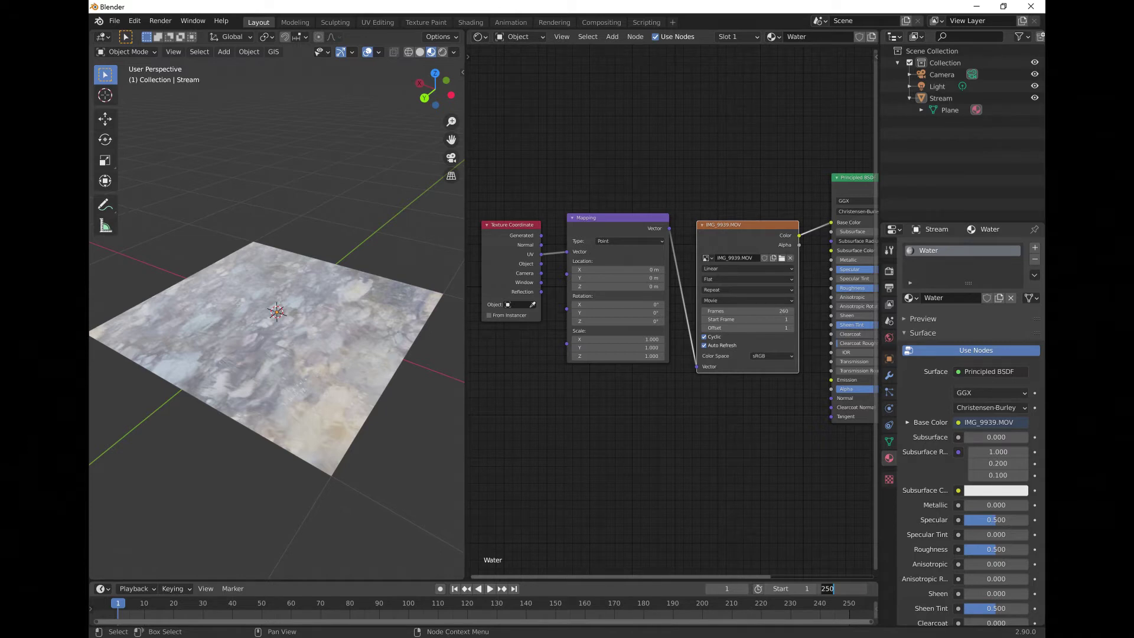
{"action": "key", "text": "Return"}
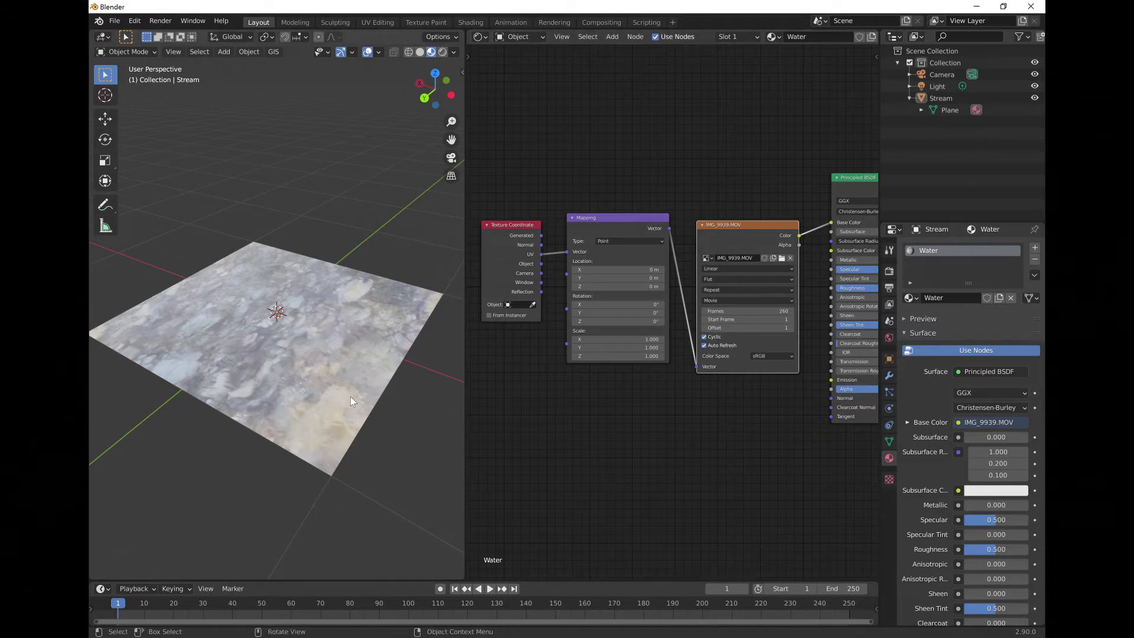
Step: Play the animation to preview the moving water footage on the plane, and return to frame 1
{"action": "left_click", "coordinate": [490, 588]}
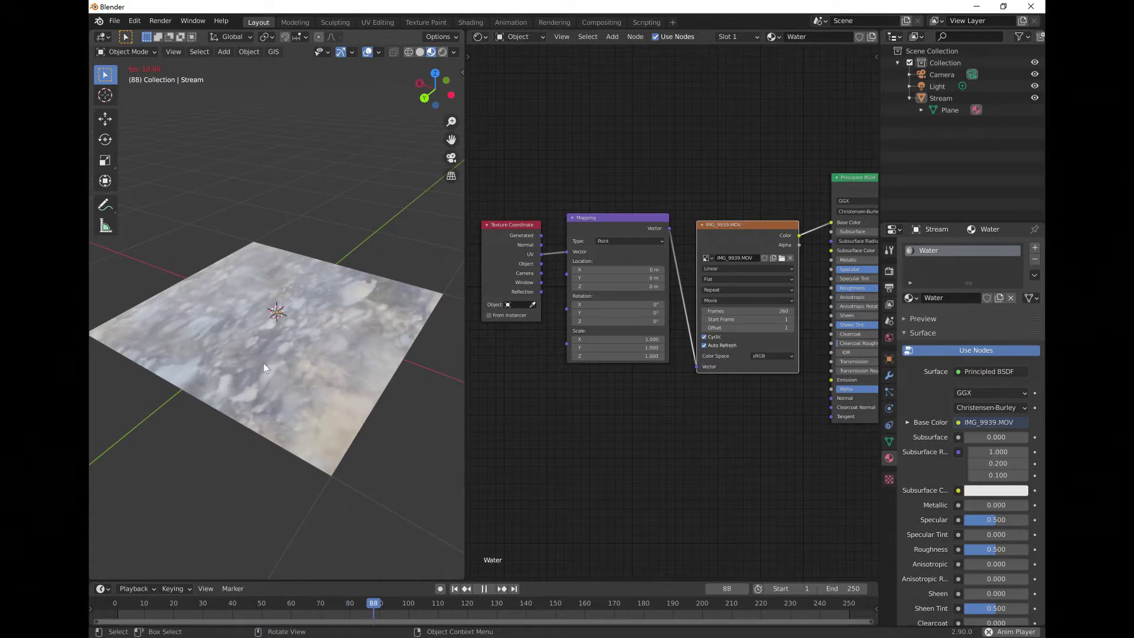
{"action": "middle_click_drag", "start_coordinate": [273, 377], "coordinate": [340, 414]}
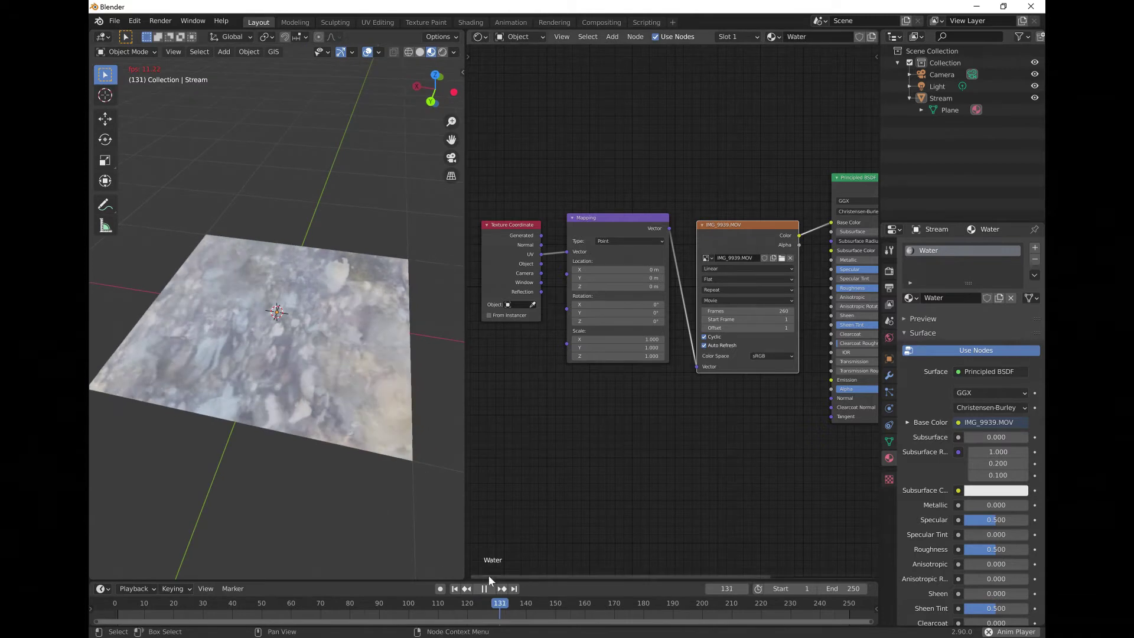
{"action": "left_click", "coordinate": [485, 589]}
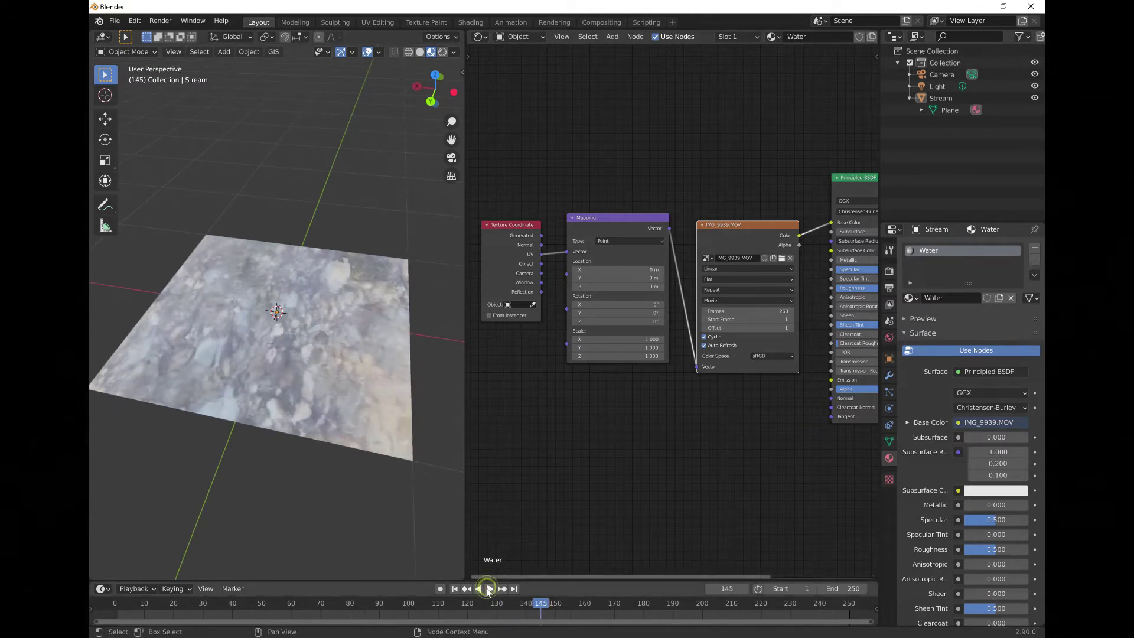
{"action": "left_click", "coordinate": [454, 588]}
Step: Replay the animation while examining the flowing texture from low and high angles, and rewind to the first frame
{"action": "middle_click_drag", "start_coordinate": [338, 413], "coordinate": [304, 361]}
{"action": "scroll", "coordinate": [317, 332], "scroll_direction": "up", "scroll_amount": 2}
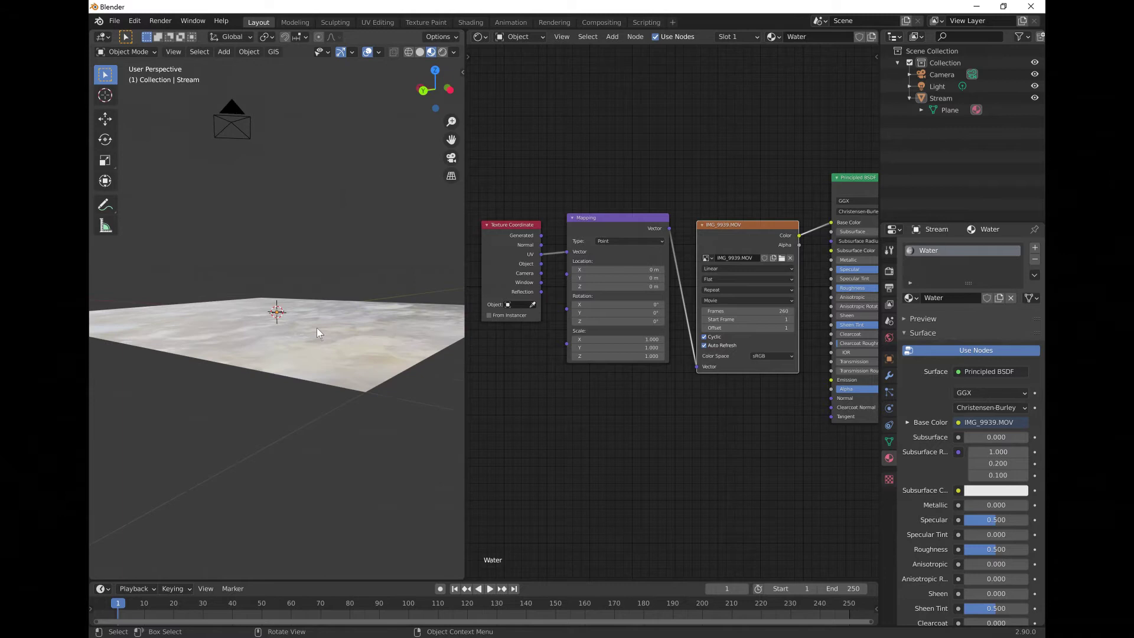
{"action": "left_click", "coordinate": [490, 589]}
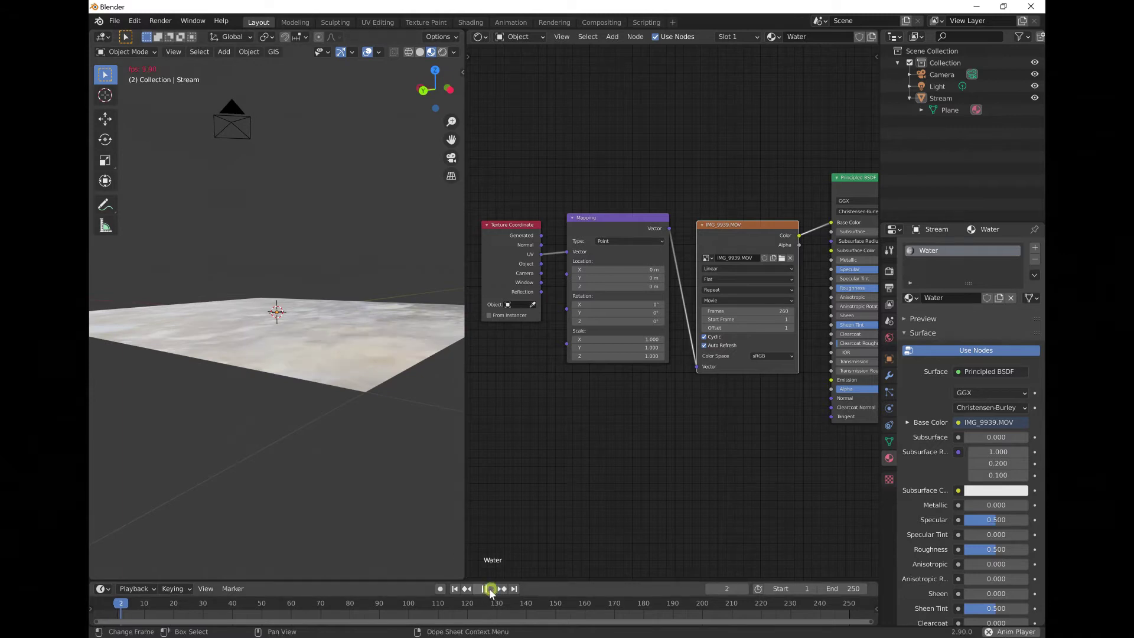
{"action": "middle_click_drag", "start_coordinate": [302, 350], "coordinate": [288, 332]}
{"action": "middle_click_drag", "start_coordinate": [392, 348], "coordinate": [326, 371]}
{"action": "scroll", "coordinate": [356, 370], "scroll_direction": "down", "scroll_amount": 3}
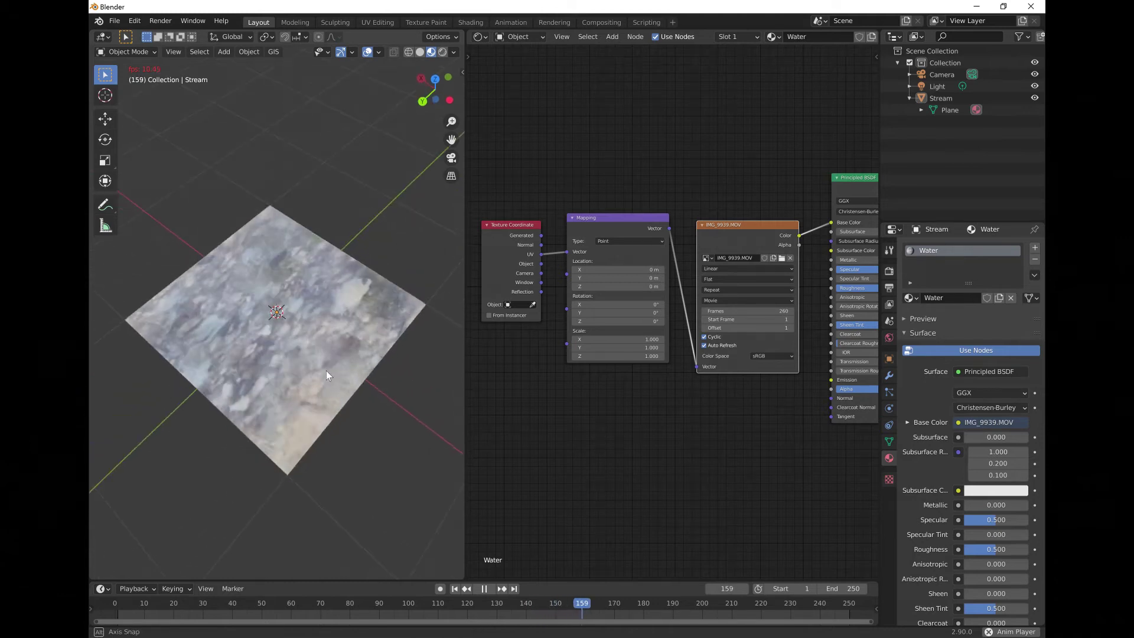
{"action": "scroll", "coordinate": [307, 363], "scroll_direction": "up", "scroll_amount": 3}
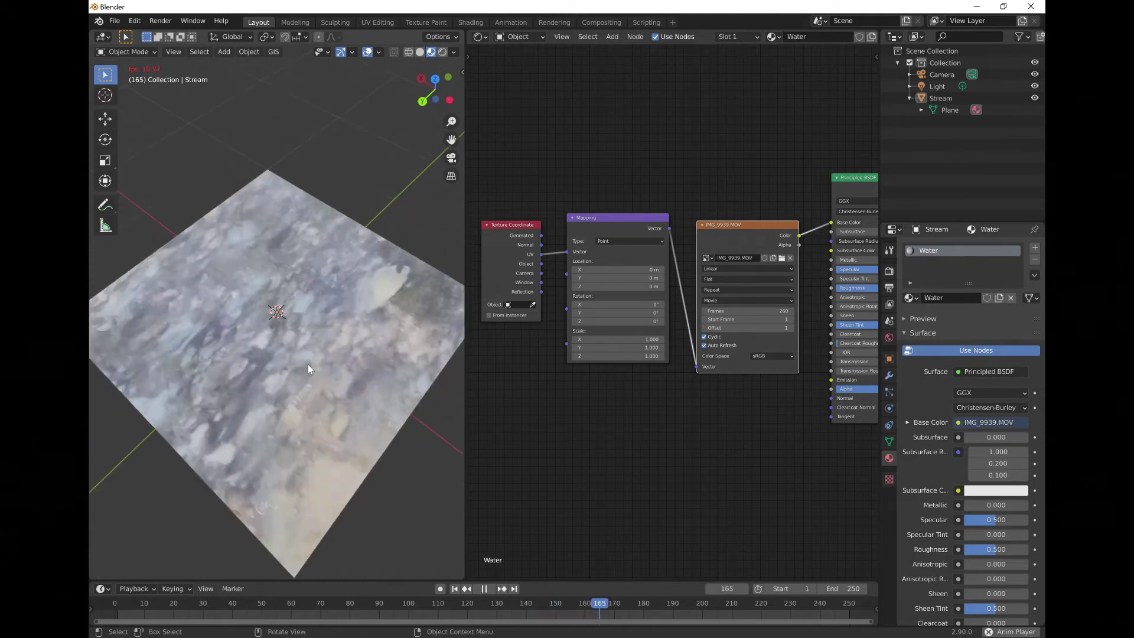
{"action": "left_click", "coordinate": [481, 590]}
{"action": "left_click", "coordinate": [454, 589]}
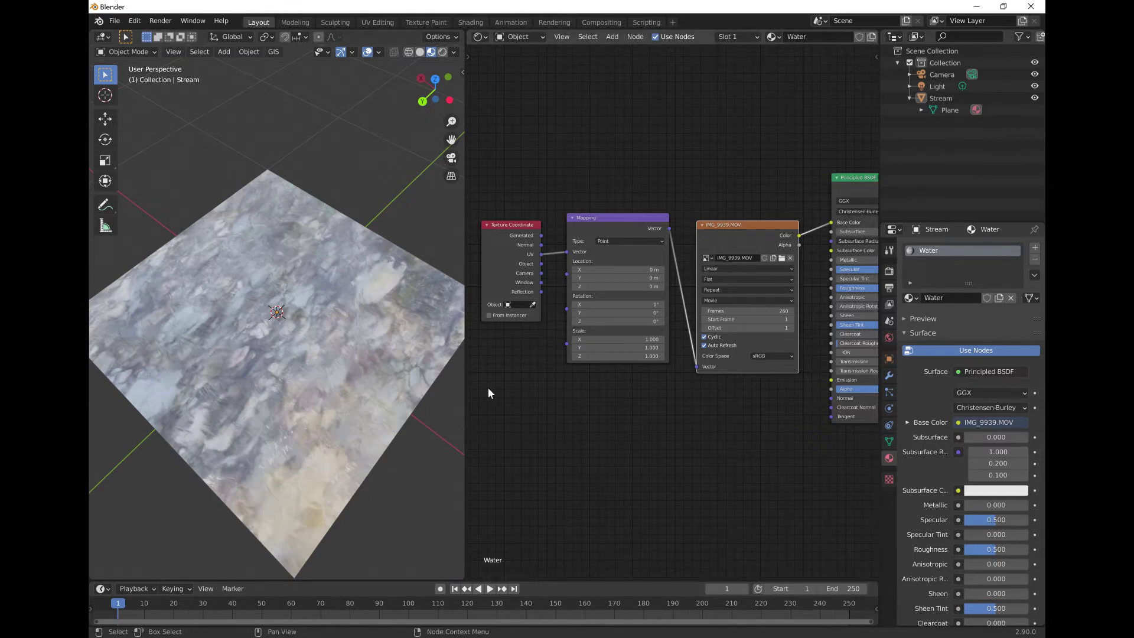
Step: Add a Displace modifier to the Stream plane and set its Midlevel to 0.484
{"action": "middle_click_drag", "start_coordinate": [320, 417], "coordinate": [321, 348]}
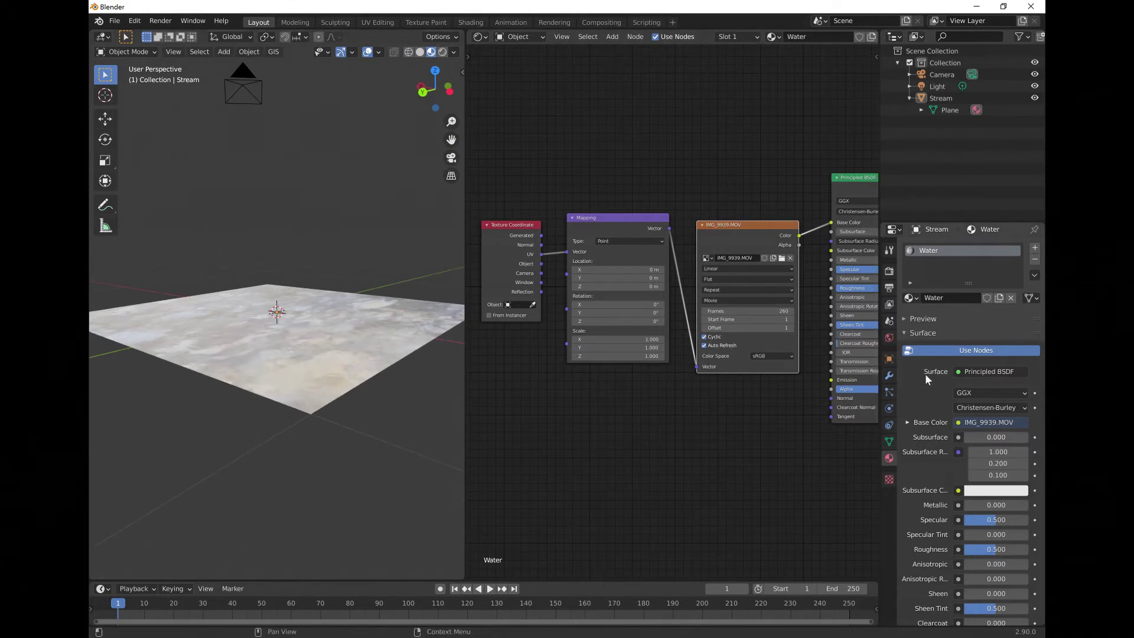
{"action": "left_click", "coordinate": [890, 378]}
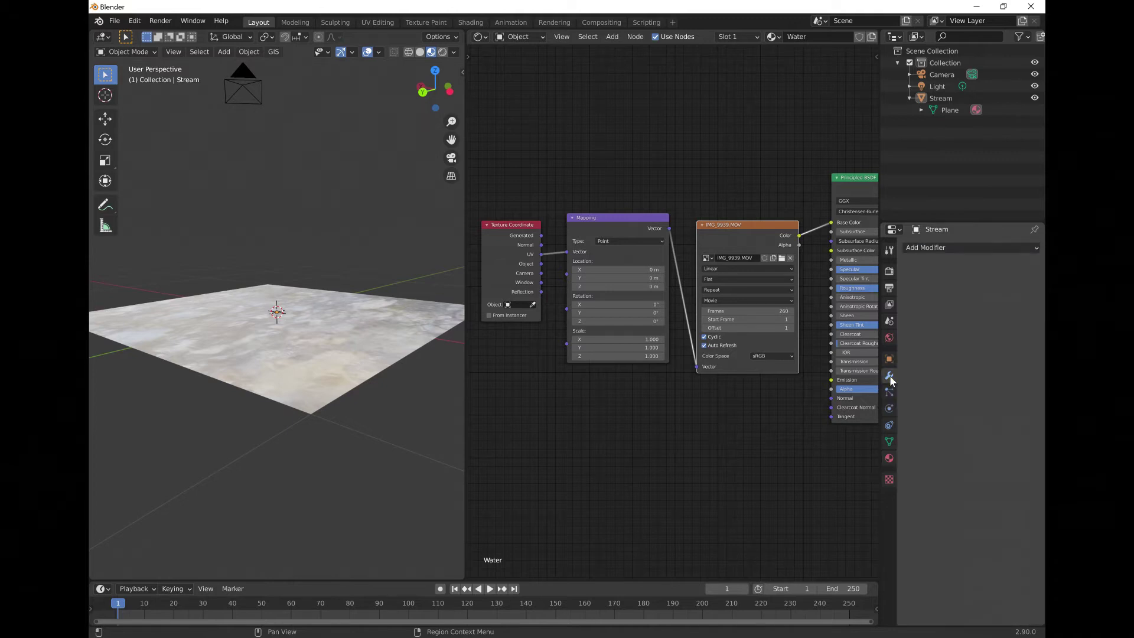
{"action": "left_click", "coordinate": [303, 371]}
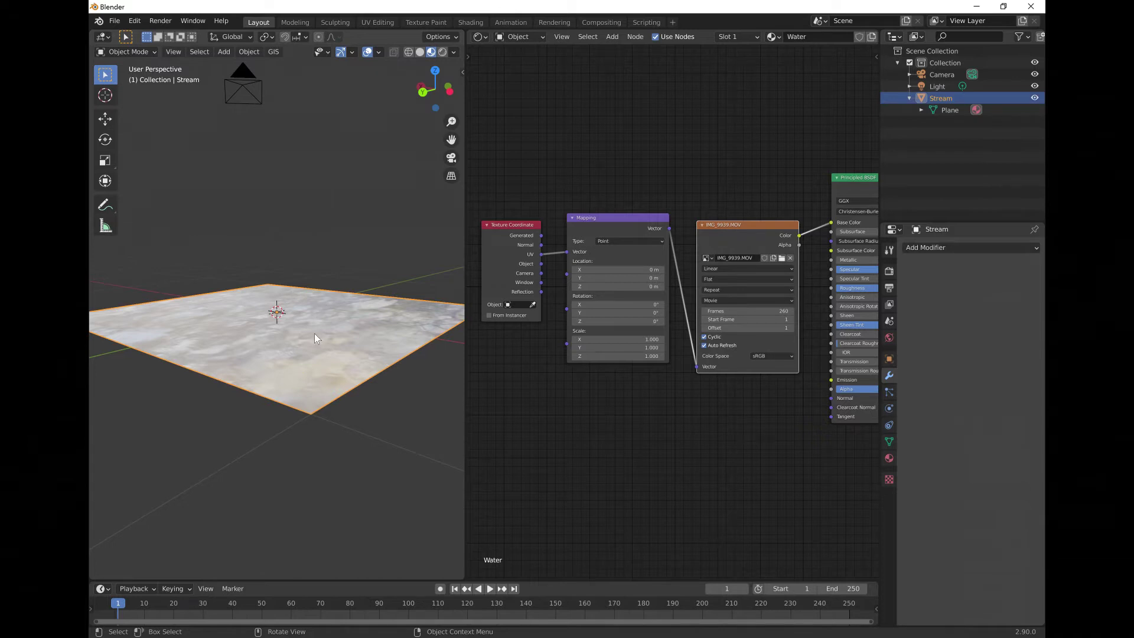
{"action": "left_click", "coordinate": [946, 247]}
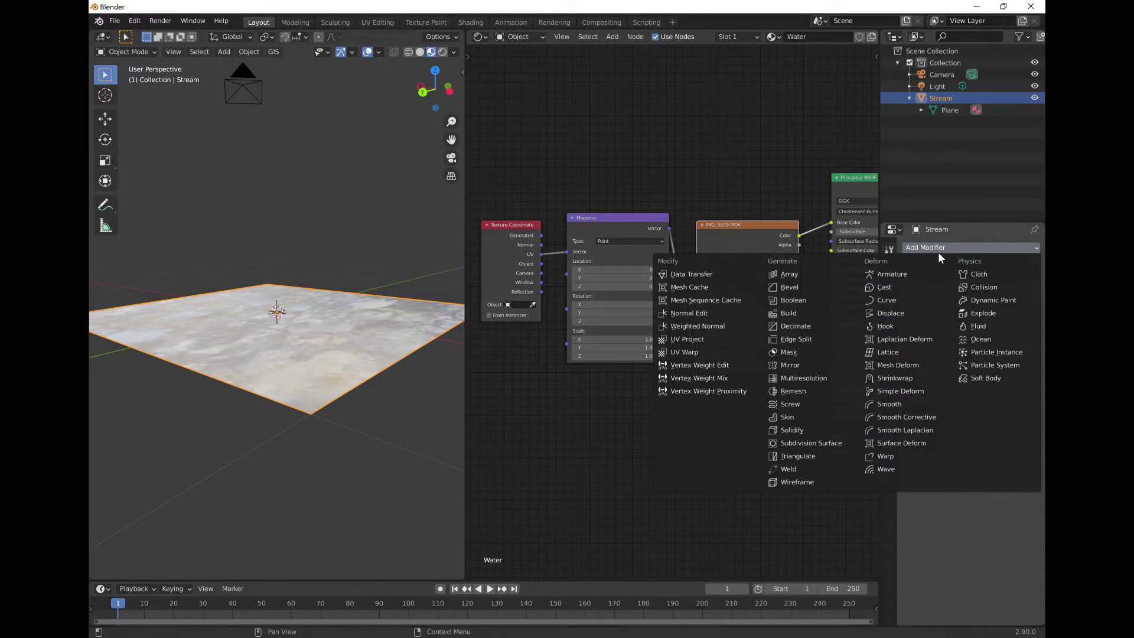
{"action": "left_click", "coordinate": [891, 313]}
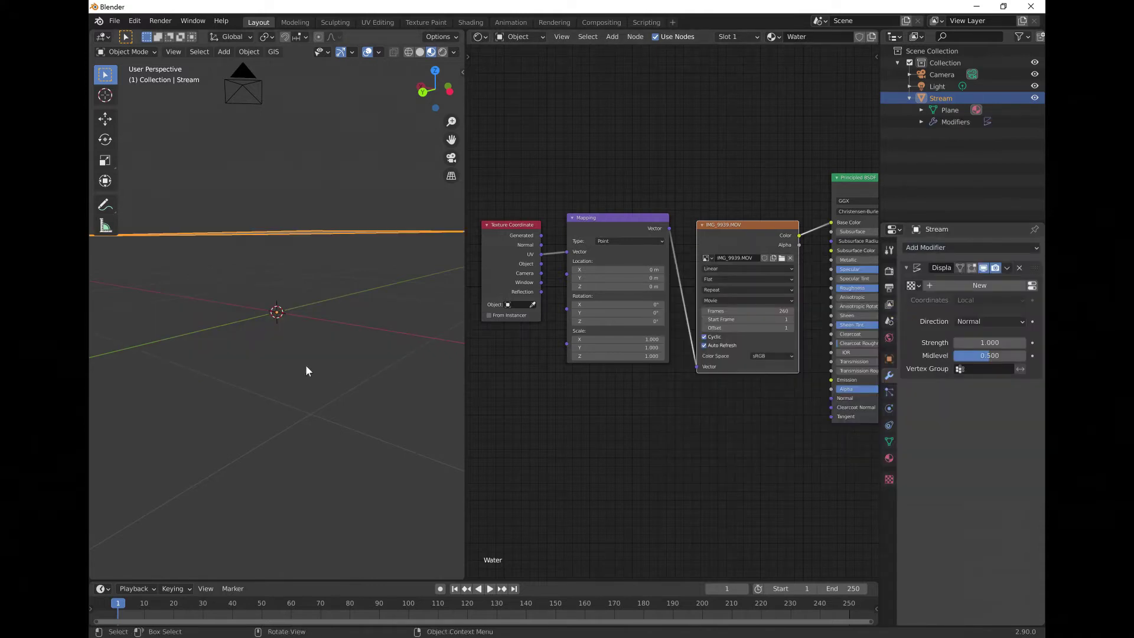
{"action": "mouse_move", "coordinate": [325, 321]}
{"action": "middle_mouse_down"}
{"action": "mouse_move", "coordinate": [320, 380]}
{"action": "mouse_move", "coordinate": [303, 384]}
{"action": "mouse_move", "coordinate": [303, 323]}
{"action": "mouse_move", "coordinate": [329, 296]}
{"action": "mouse_move", "coordinate": [328, 325]}
{"action": "mouse_move", "coordinate": [327, 311]}
{"action": "middle_mouse_up"}
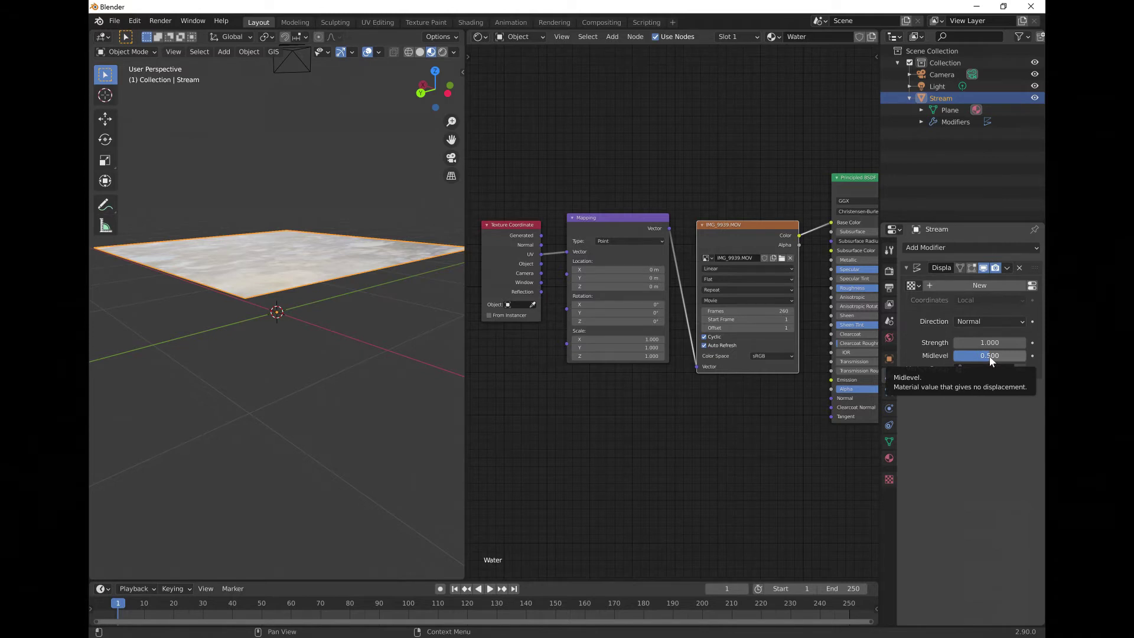
{"action": "mouse_move", "coordinate": [990, 357]}
{"action": "left_mouse_down"}
{"action": "mouse_move", "coordinate": [880, 357]}
{"action": "mouse_move", "coordinate": [1031, 357]}
{"action": "mouse_move", "coordinate": [968, 357]}
{"action": "mouse_move", "coordinate": [998, 356]}
{"action": "mouse_move", "coordinate": [987, 357]}
{"action": "left_mouse_up"}
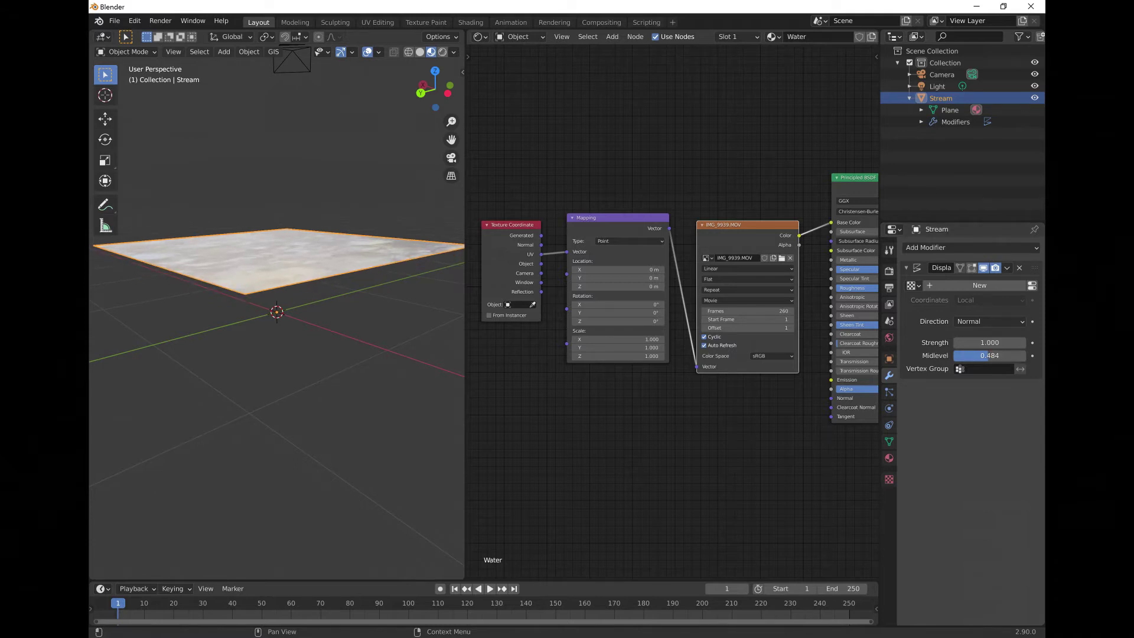
{"action": "mouse_move", "coordinate": [319, 279]}
{"action": "middle_mouse_down"}
{"action": "mouse_move", "coordinate": [315, 301]}
{"action": "mouse_move", "coordinate": [259, 284]}
{"action": "mouse_move", "coordinate": [301, 271]}
{"action": "middle_mouse_up"}
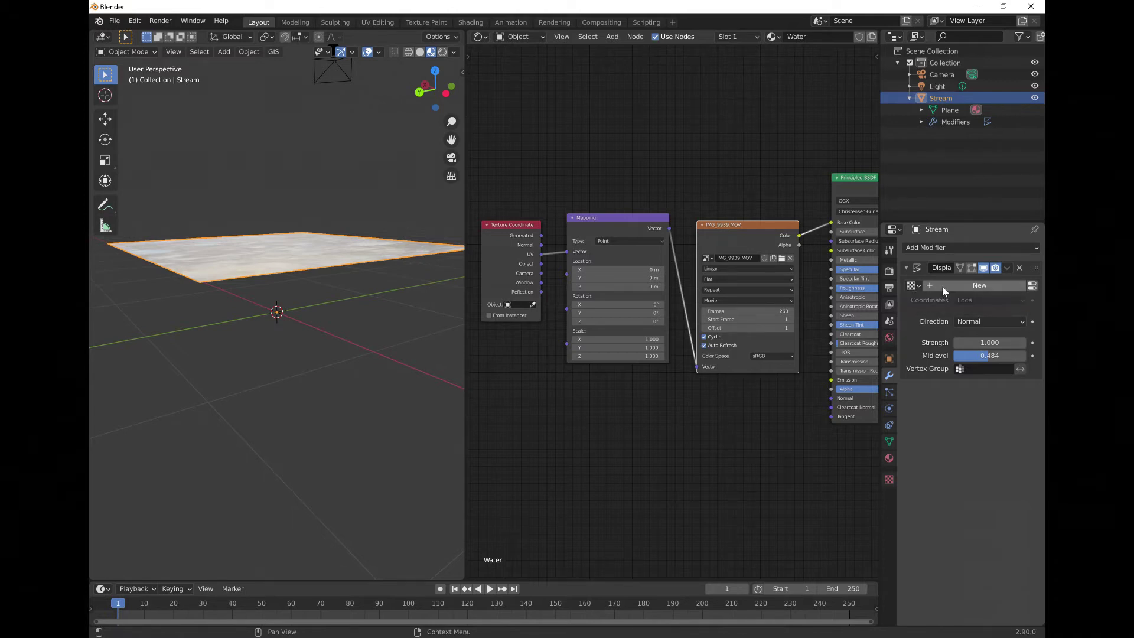
Step: Create a new texture for the Displace modifier and name it Water
{"action": "left_click", "coordinate": [918, 286]}
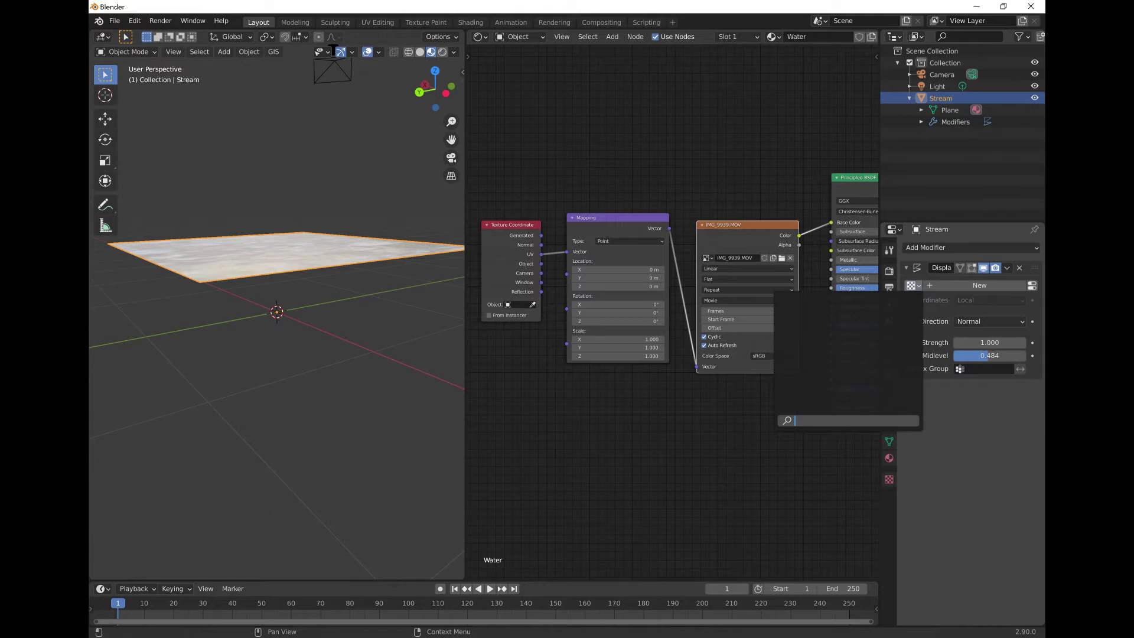
{"action": "left_click", "coordinate": [978, 286]}
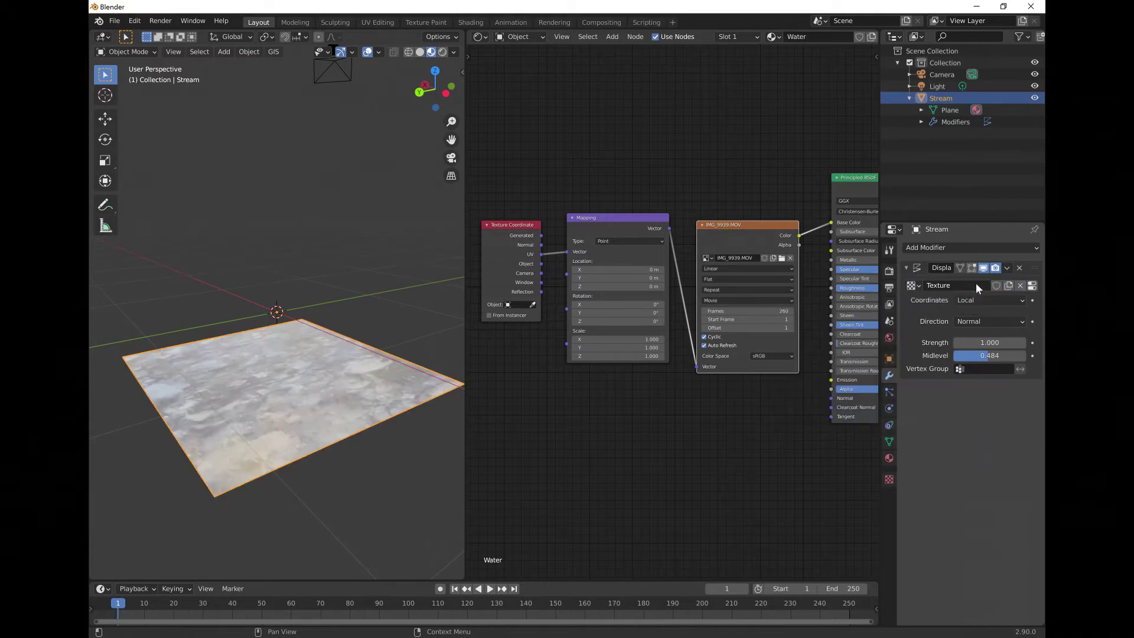
{"action": "double_click", "coordinate": [960, 287]}
{"action": "key", "text": "Home"}
{"action": "key", "text": "Delete"}
{"action": "key", "text": "Delete"}
{"action": "key", "text": "Delete"}
{"action": "key", "text": "Delete"}
{"action": "key", "text": "Delete"}
{"action": "key", "text": "Delete"}
{"action": "key", "text": "Delete"}
{"action": "type", "text": "Water"}
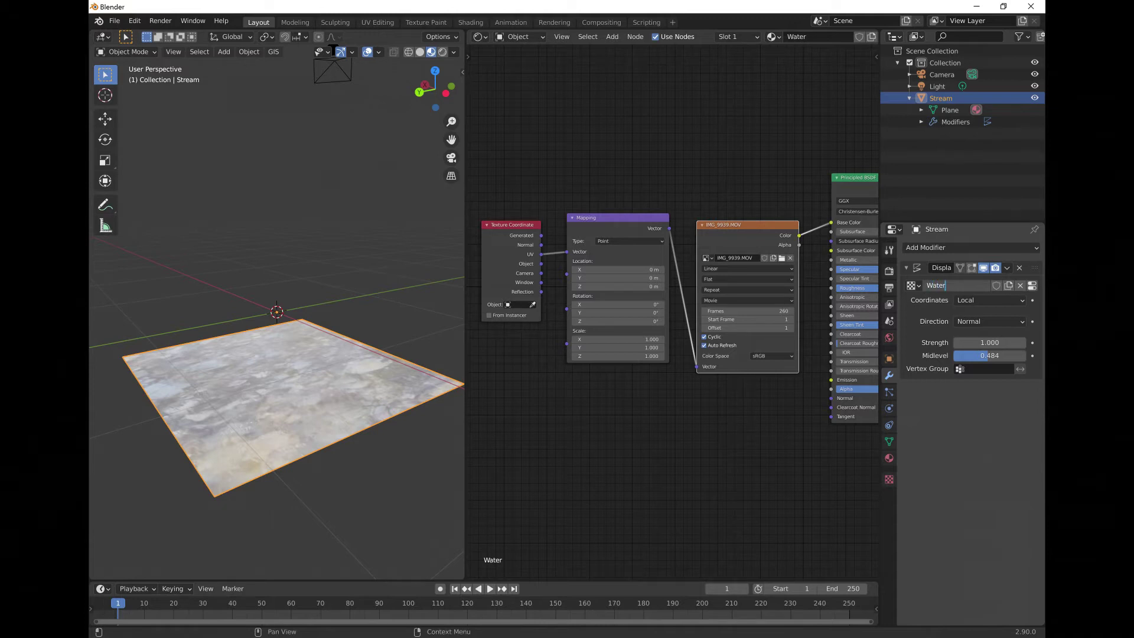
{"action": "key", "text": "Return"}
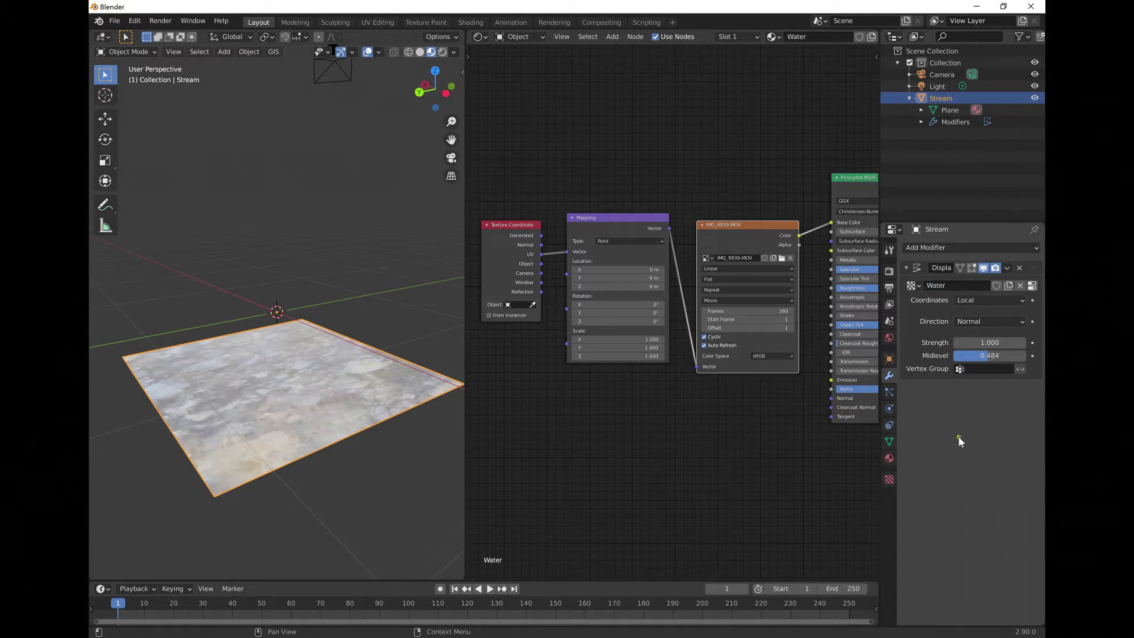
Step: Load IMG_9939.MOV from the Tutorial's References folder as the image source of the Water displacement texture
{"action": "left_click", "coordinate": [914, 285]}
{"action": "left_click", "coordinate": [919, 286]}
{"action": "left_click", "coordinate": [889, 479]}
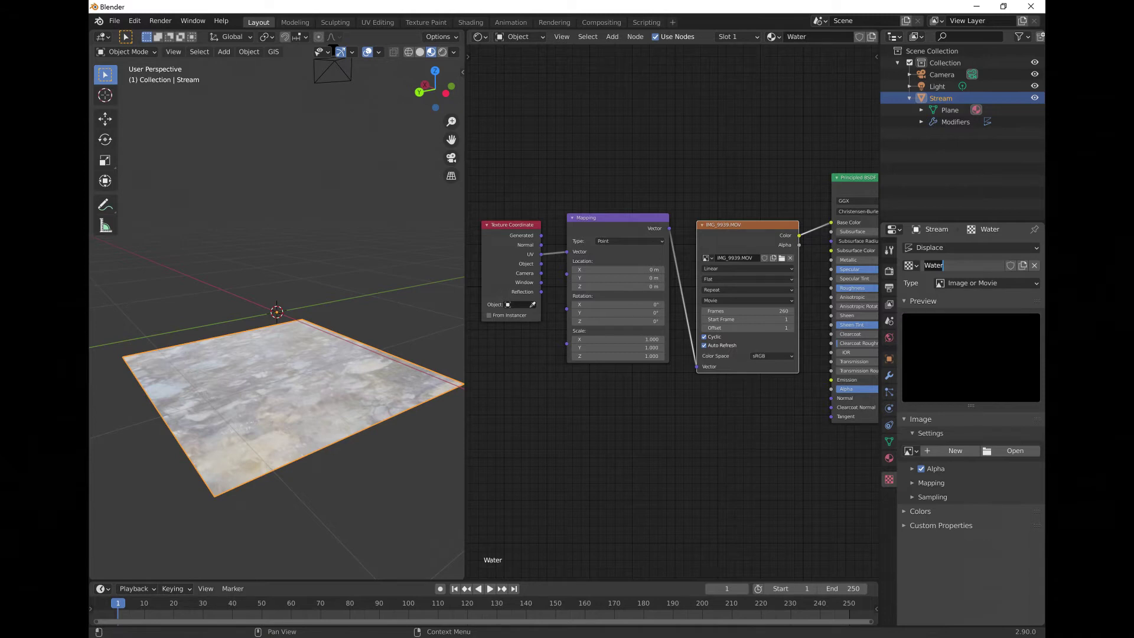
{"action": "left_click", "coordinate": [1013, 452]}
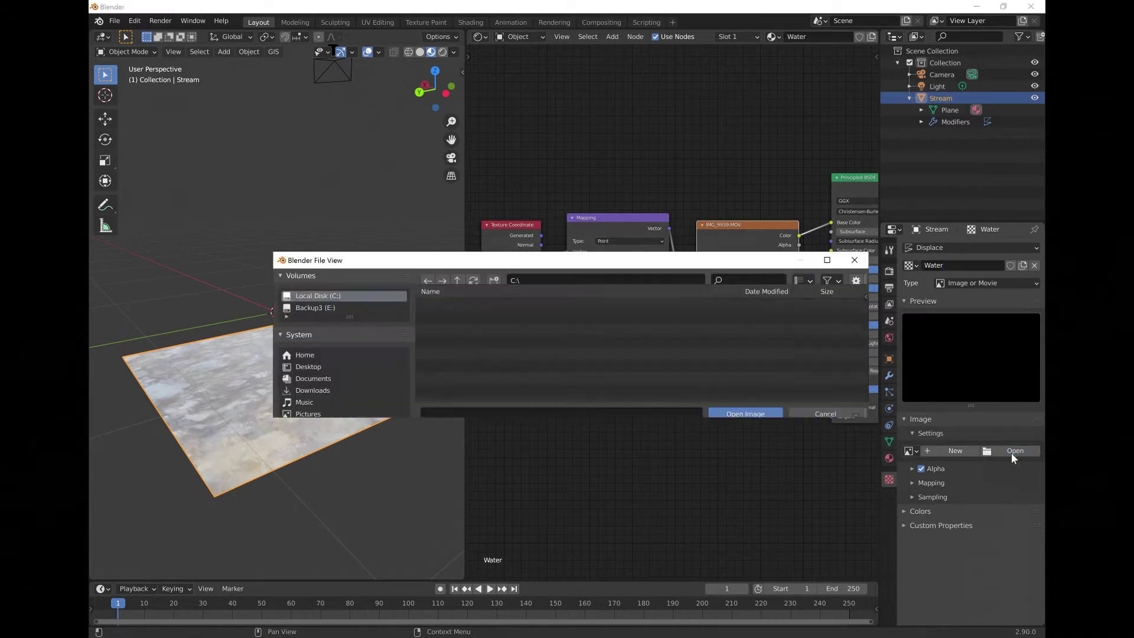
{"action": "scroll", "coordinate": [360, 379], "scroll_direction": "down", "scroll_amount": 6}
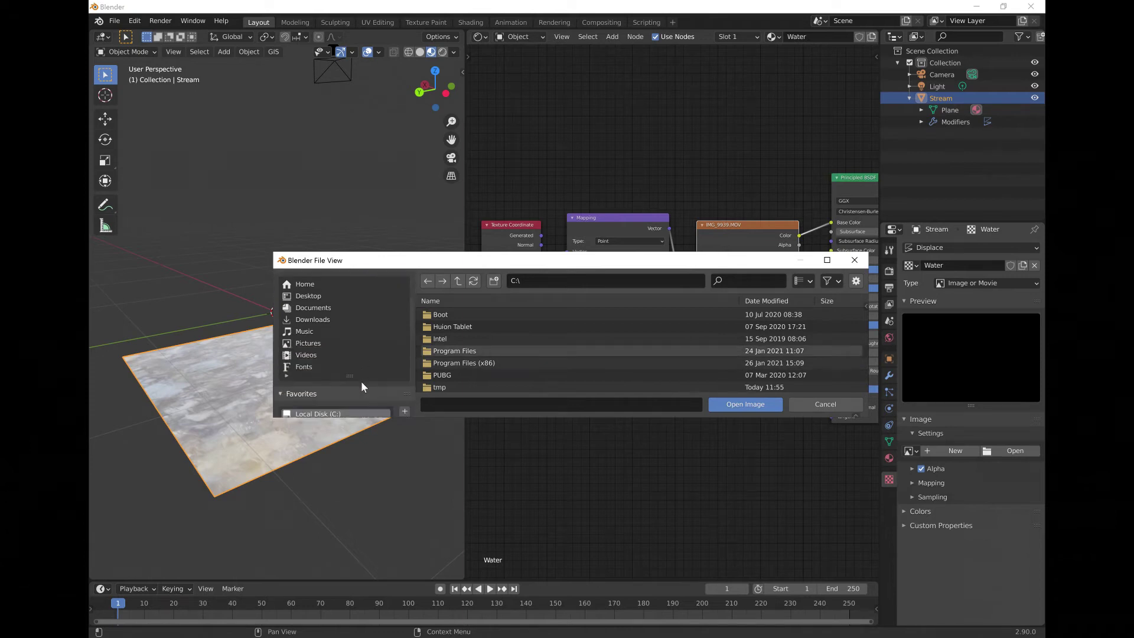
{"action": "scroll", "coordinate": [362, 387], "scroll_direction": "down", "scroll_amount": 4}
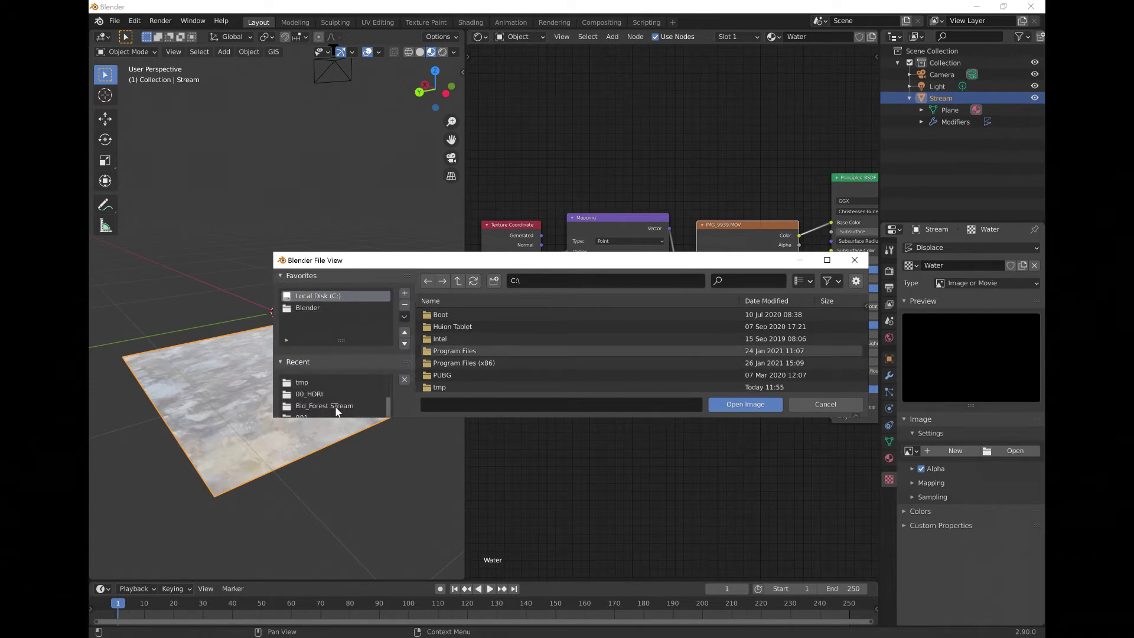
{"action": "left_click", "coordinate": [336, 406]}
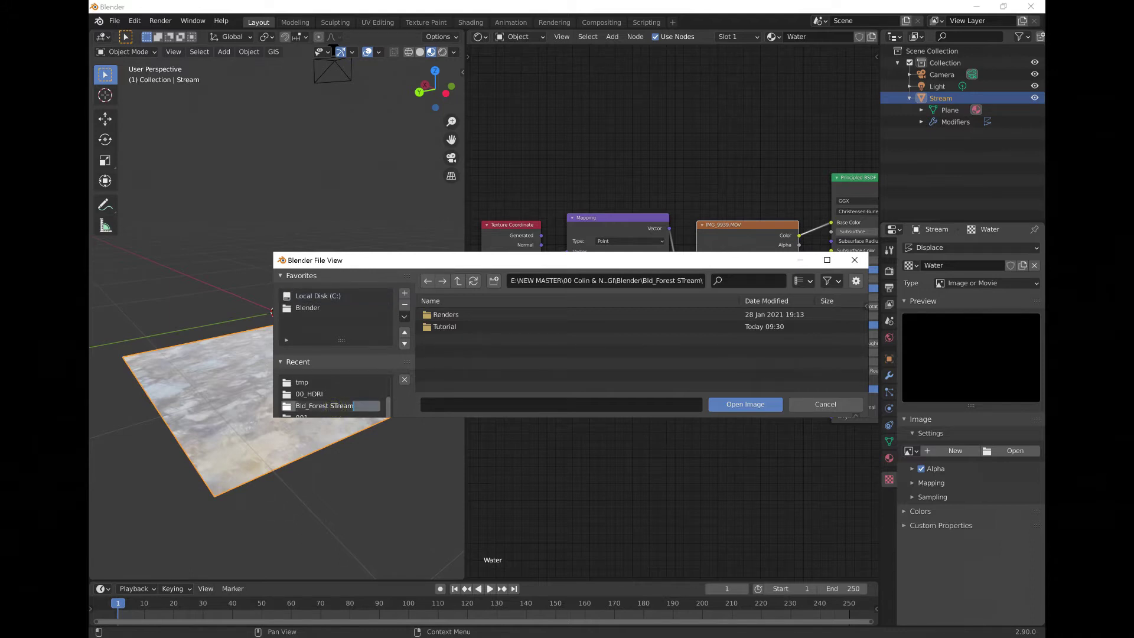
{"action": "double_click", "coordinate": [444, 326]}
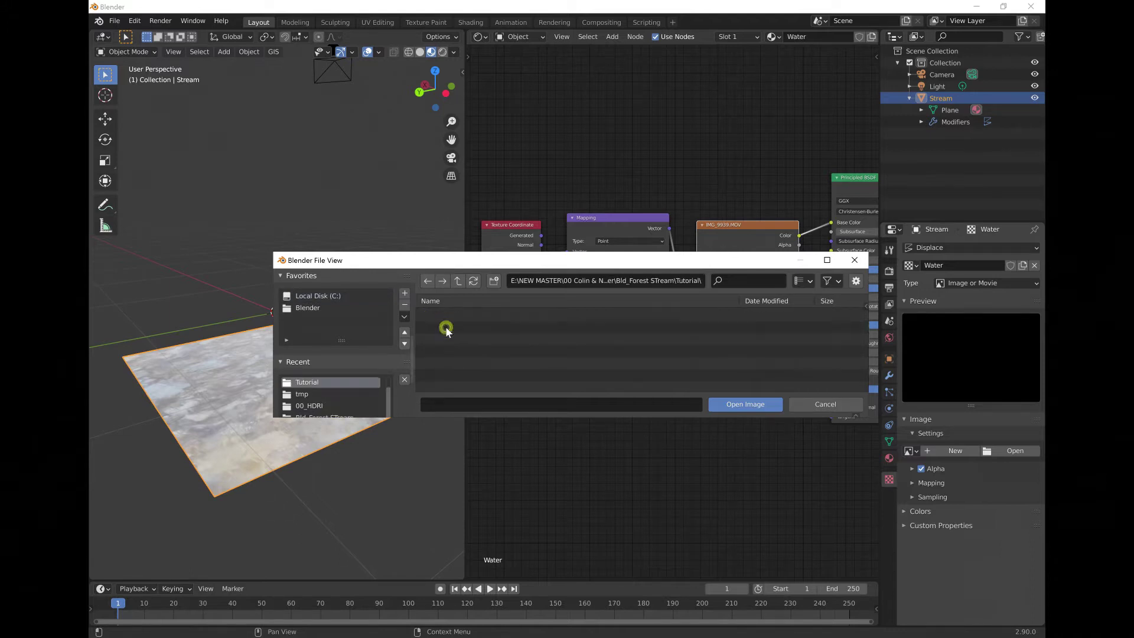
{"action": "double_click", "coordinate": [442, 315]}
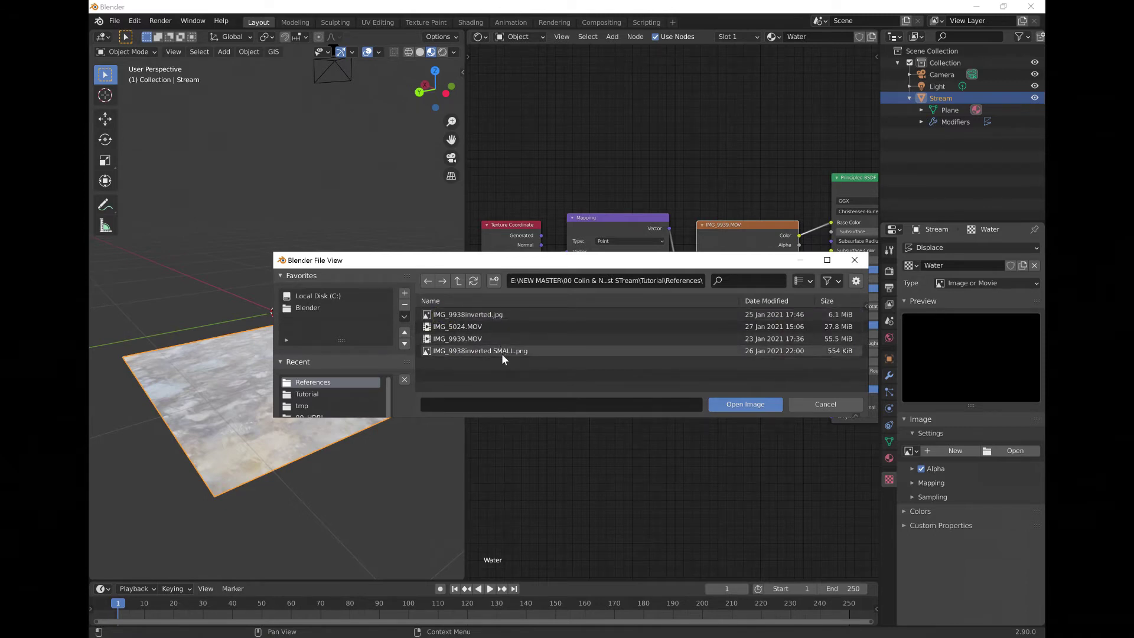
{"action": "left_click", "coordinate": [476, 340]}
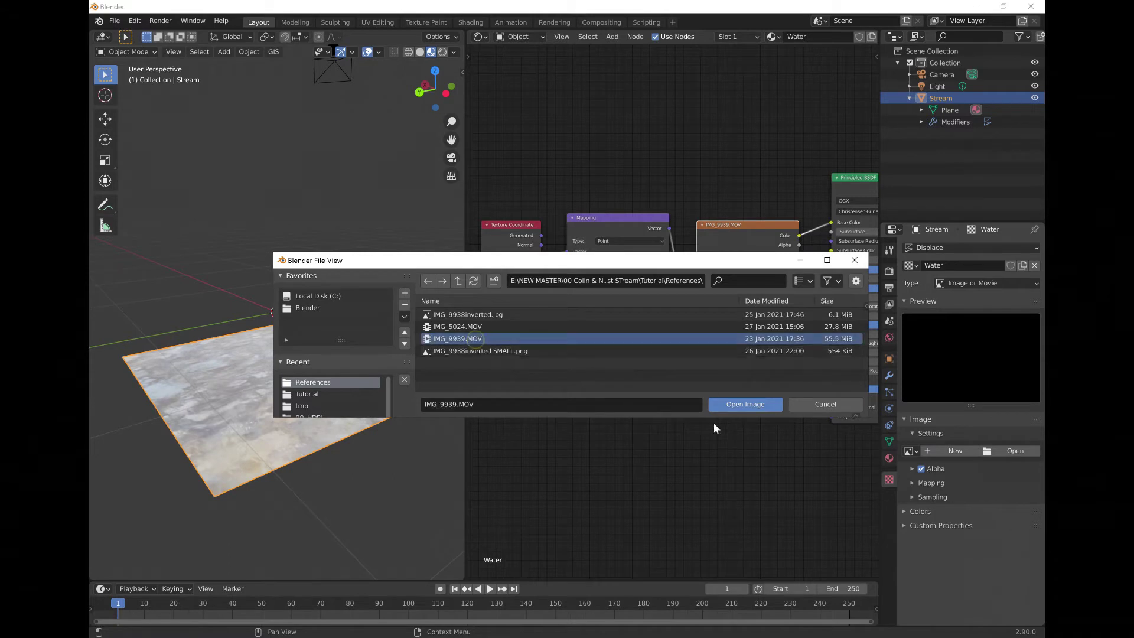
{"action": "left_click", "coordinate": [735, 406]}
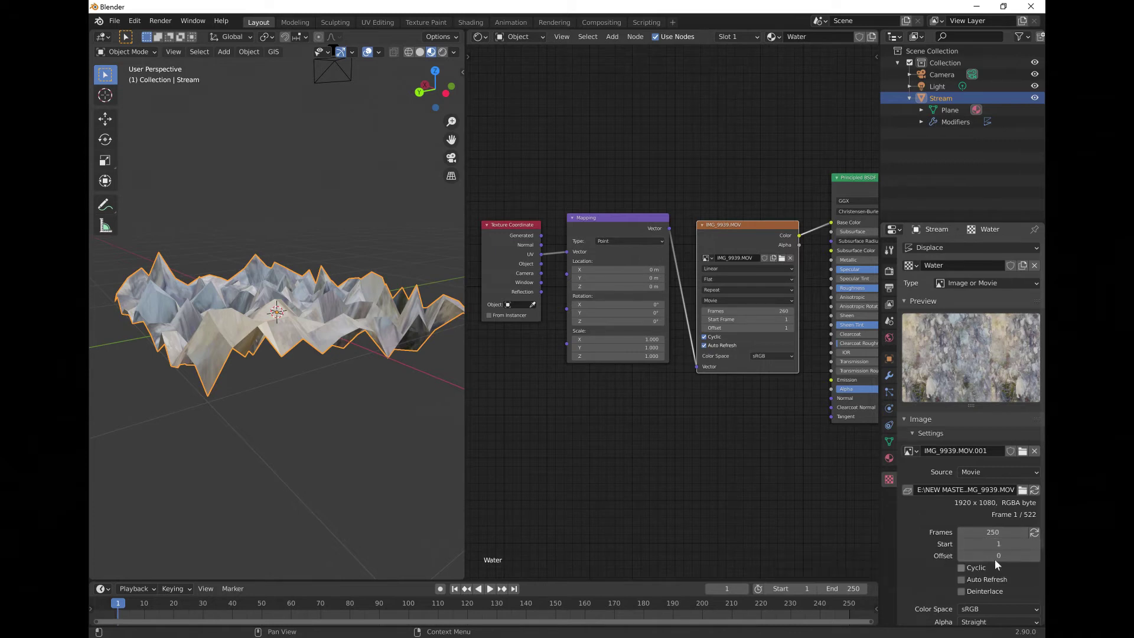
Step: Set the displacement movie's offset to 1 and enable Cyclic and Auto Refresh for it
{"action": "left_click", "coordinate": [1036, 556]}
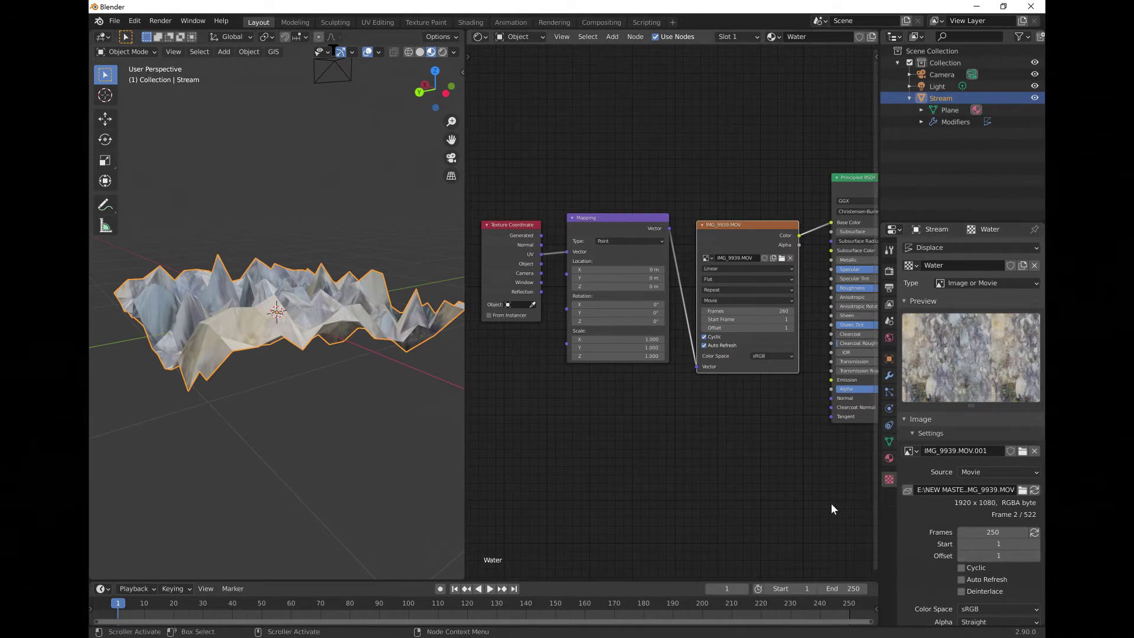
{"action": "left_click", "coordinate": [961, 567]}
{"action": "left_click", "coordinate": [962, 579]}
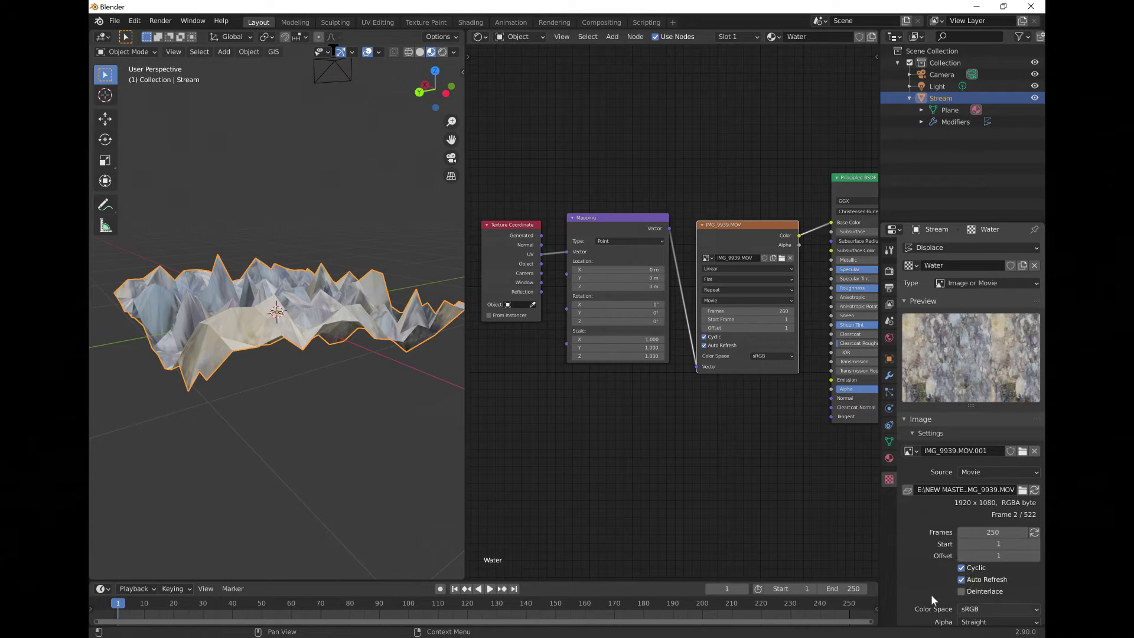
{"action": "scroll", "coordinate": [921, 584], "scroll_direction": "down", "scroll_amount": 1}
{"action": "scroll", "coordinate": [916, 571], "scroll_direction": "down", "scroll_amount": 5}
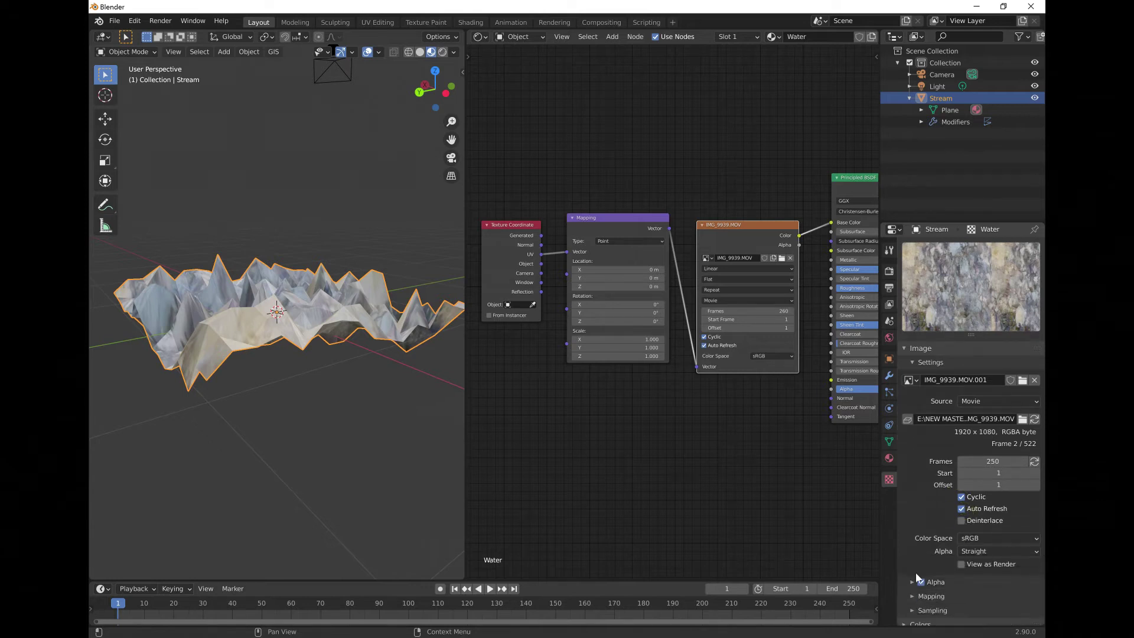
Step: Play the animation to examine the displaced Stream plane, stop it, and return to frame 1
{"action": "middle_click_drag", "start_coordinate": [353, 310], "coordinate": [273, 339]}
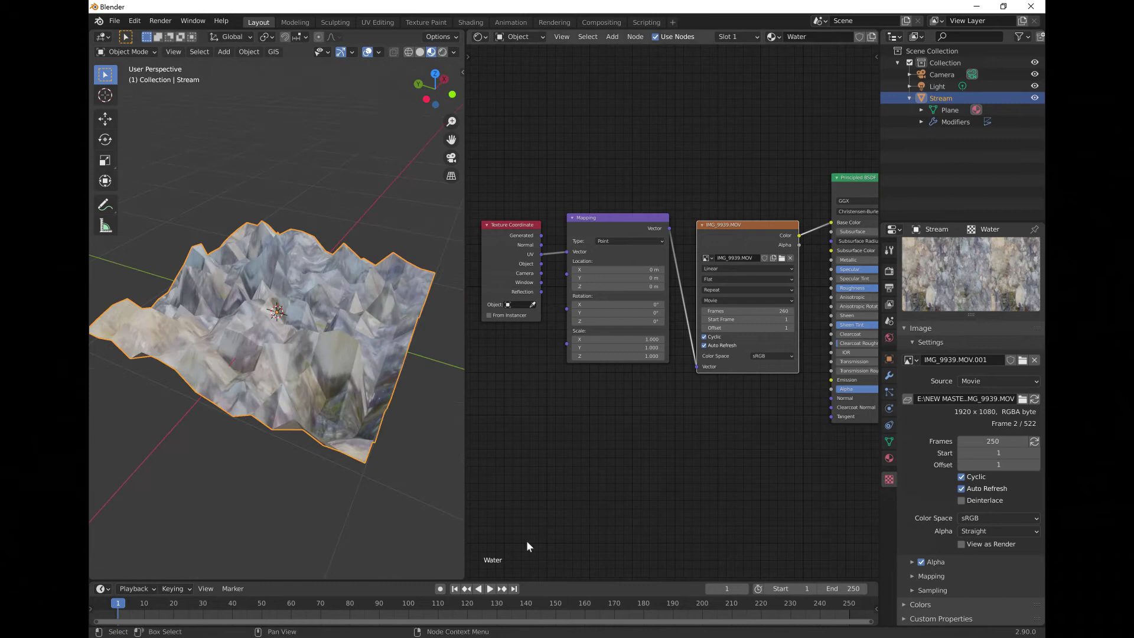
{"action": "left_click", "coordinate": [490, 589]}
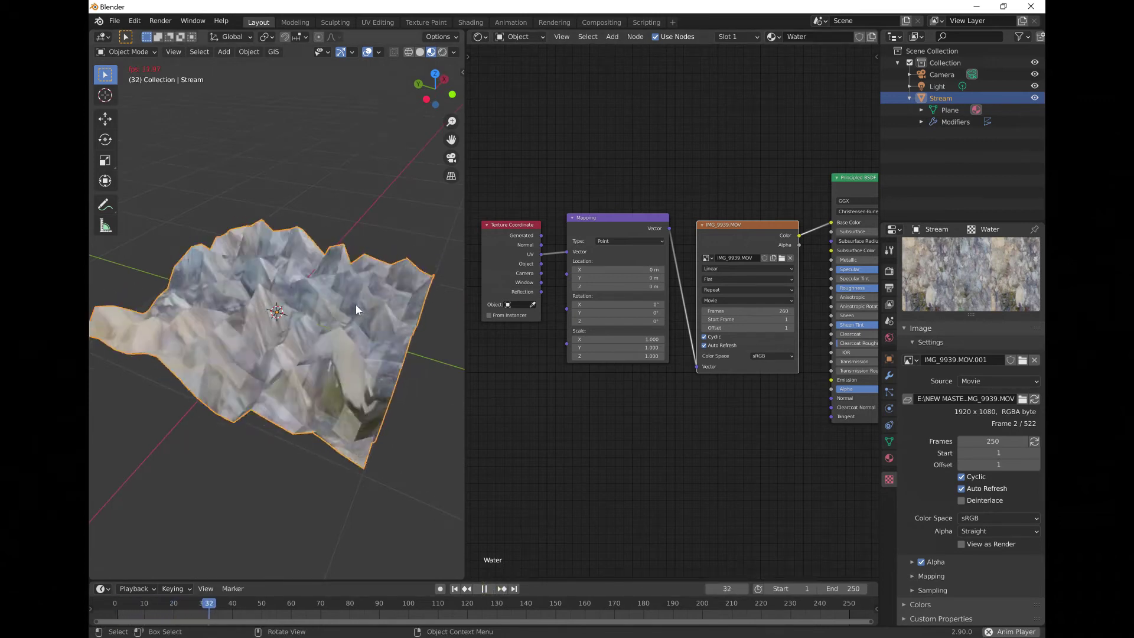
{"action": "middle_click_drag", "start_coordinate": [364, 352], "coordinate": [331, 314]}
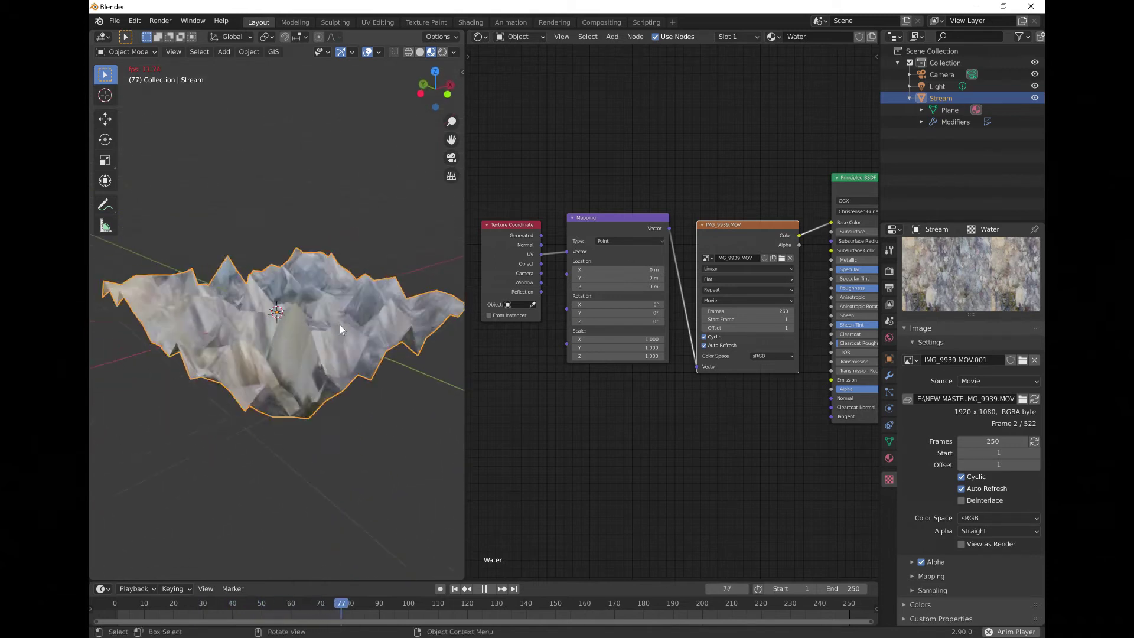
{"action": "left_click", "coordinate": [484, 589]}
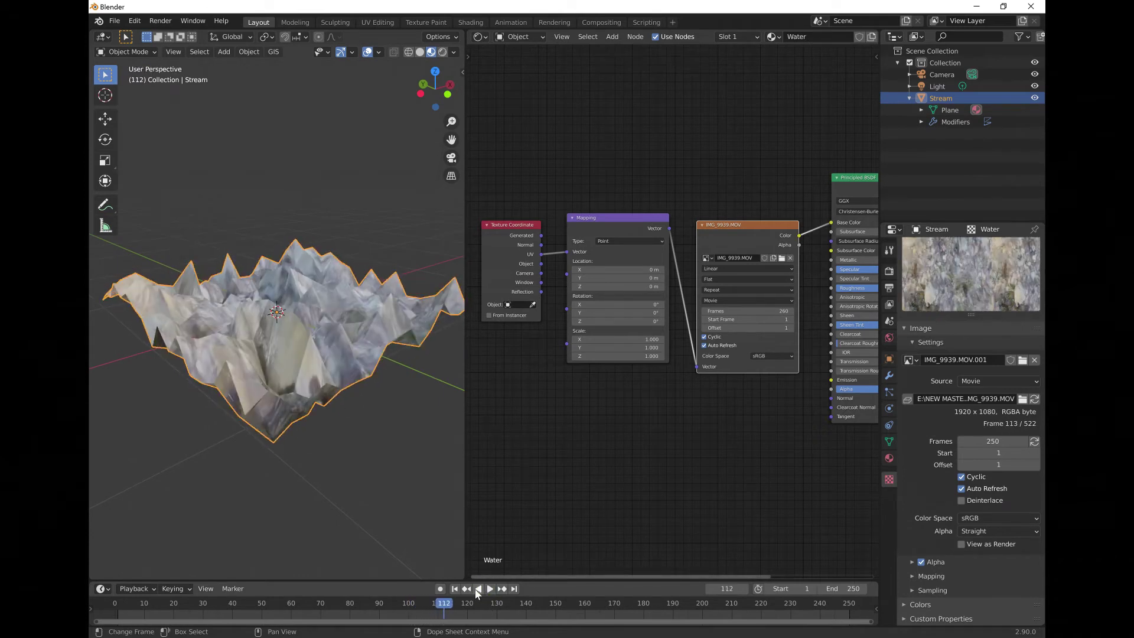
{"action": "left_click", "coordinate": [454, 589]}
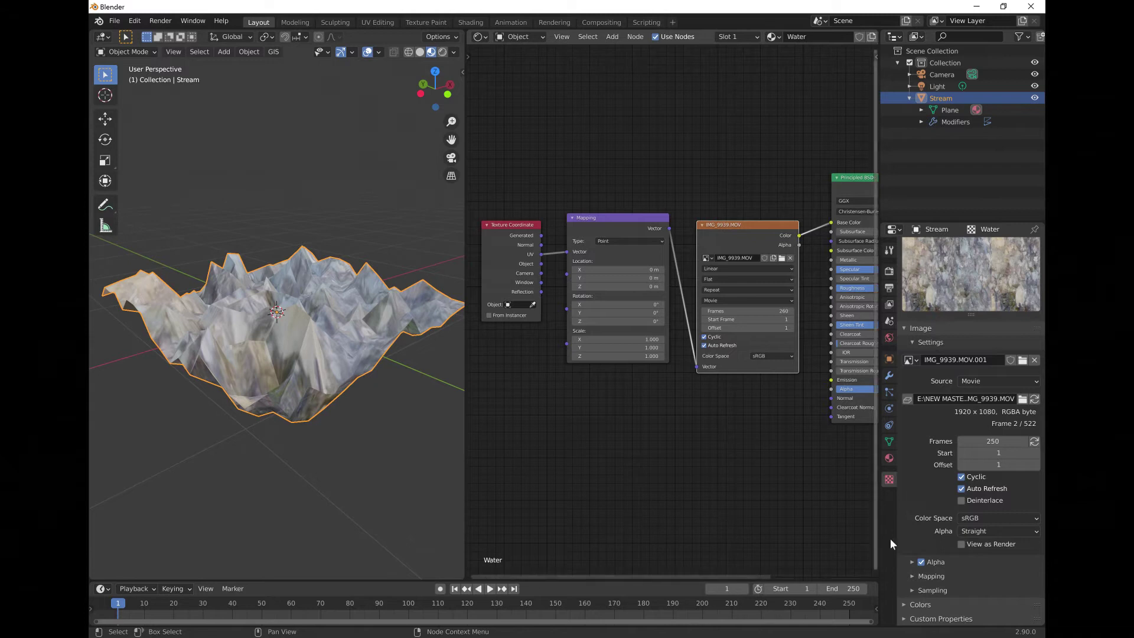
Step: Try a Displace modifier strength of 0.05 on the Stream plane, and raise it to 0.1
{"action": "left_click", "coordinate": [890, 376]}
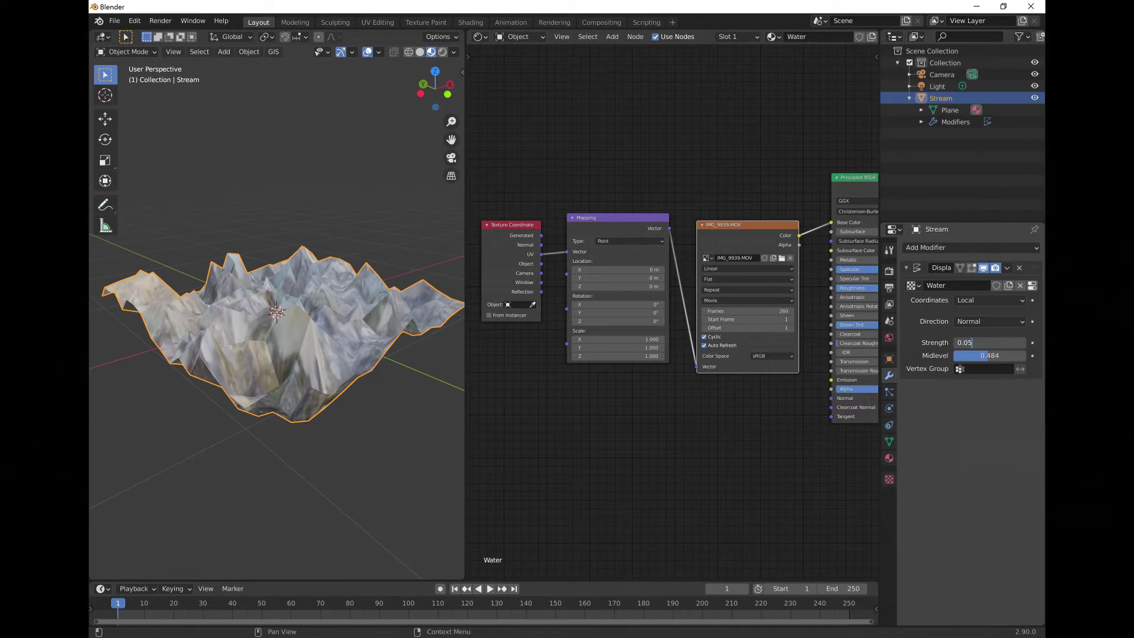
{"action": "key", "text": "Return"}
{"action": "mouse_move", "coordinate": [306, 328]}
{"action": "middle_mouse_down"}
{"action": "mouse_move", "coordinate": [313, 356]}
{"action": "mouse_move", "coordinate": [306, 307]}
{"action": "mouse_move", "coordinate": [311, 347]}
{"action": "middle_mouse_up"}
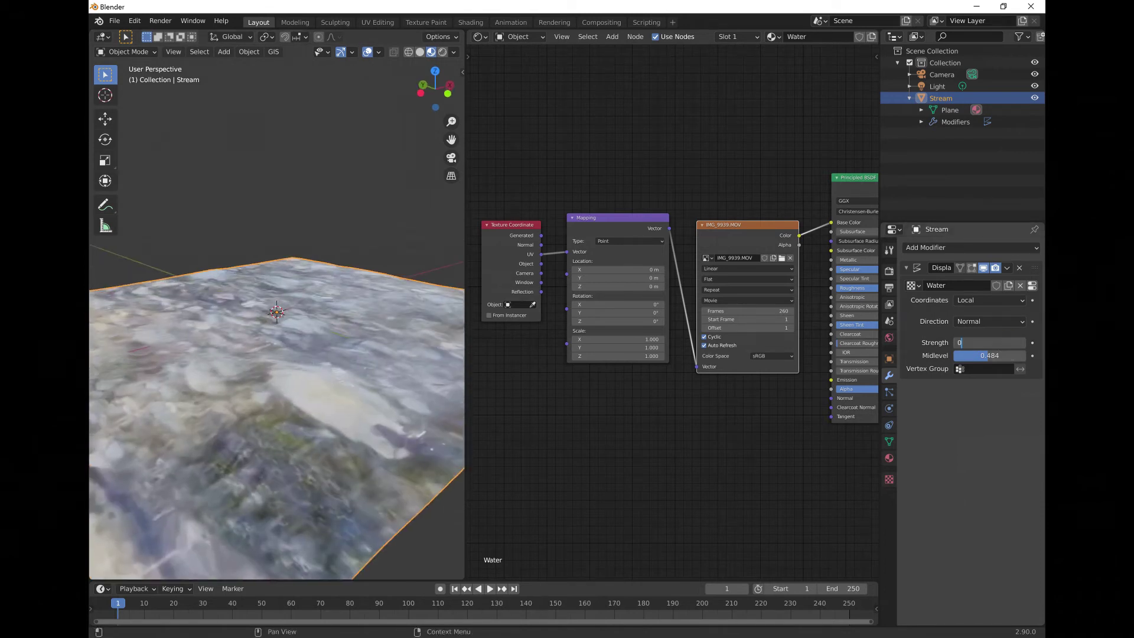
{"action": "key", "text": "Return"}
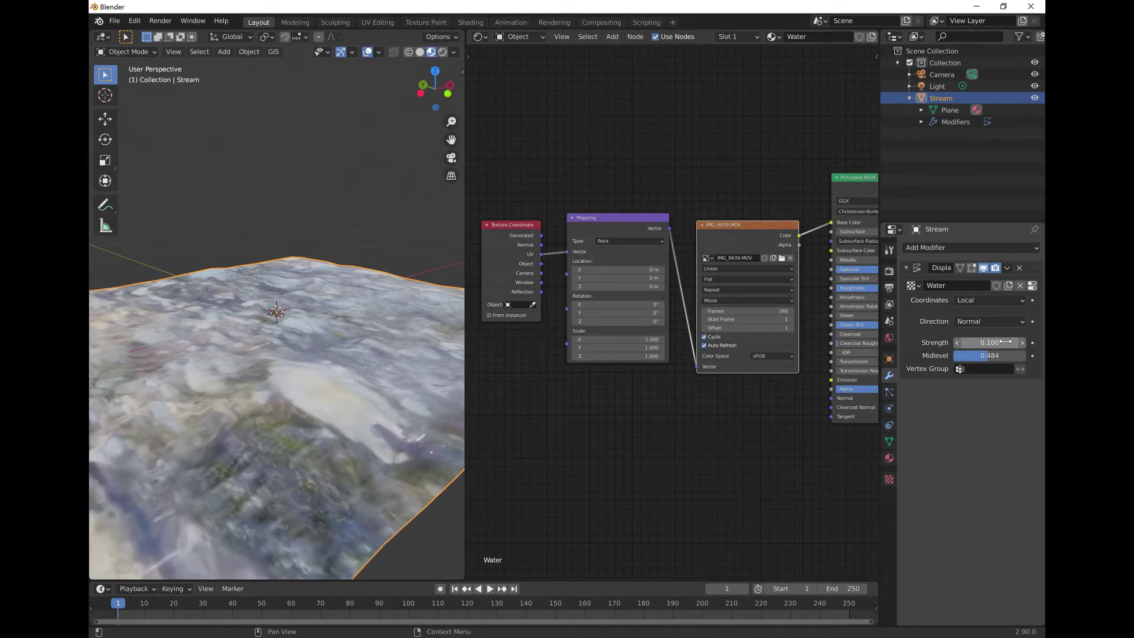
Step: Start the animation playback and apply smooth shading to the Stream plane
{"action": "middle_click_drag", "start_coordinate": [372, 460], "coordinate": [392, 516]}
{"action": "left_click", "coordinate": [486, 589]}
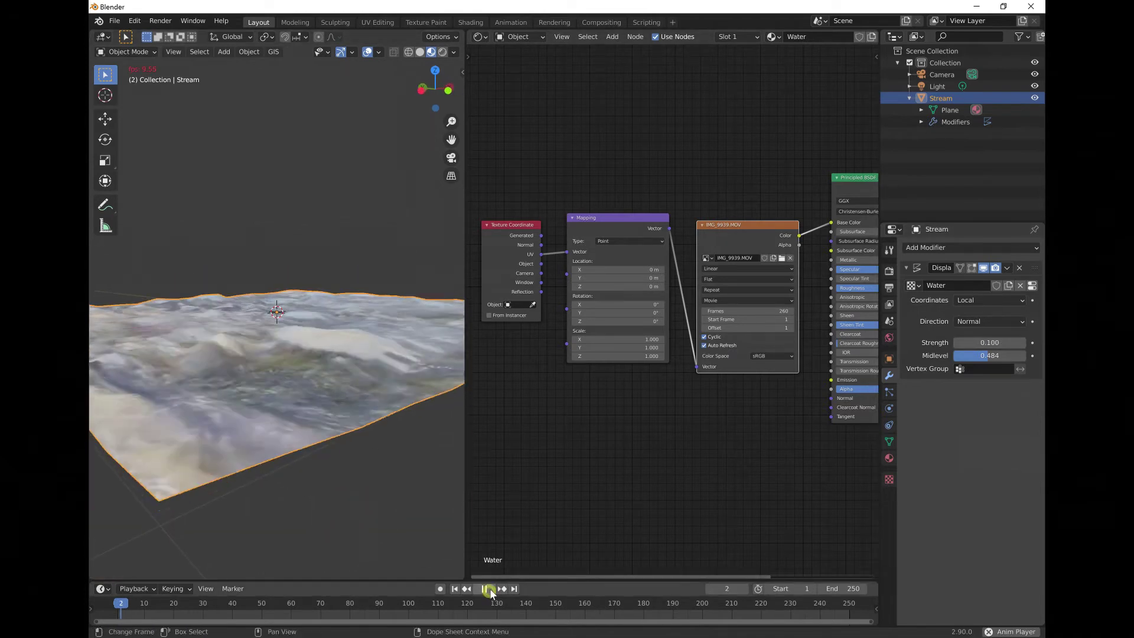
{"action": "middle_click_drag", "start_coordinate": [274, 423], "coordinate": [434, 437]}
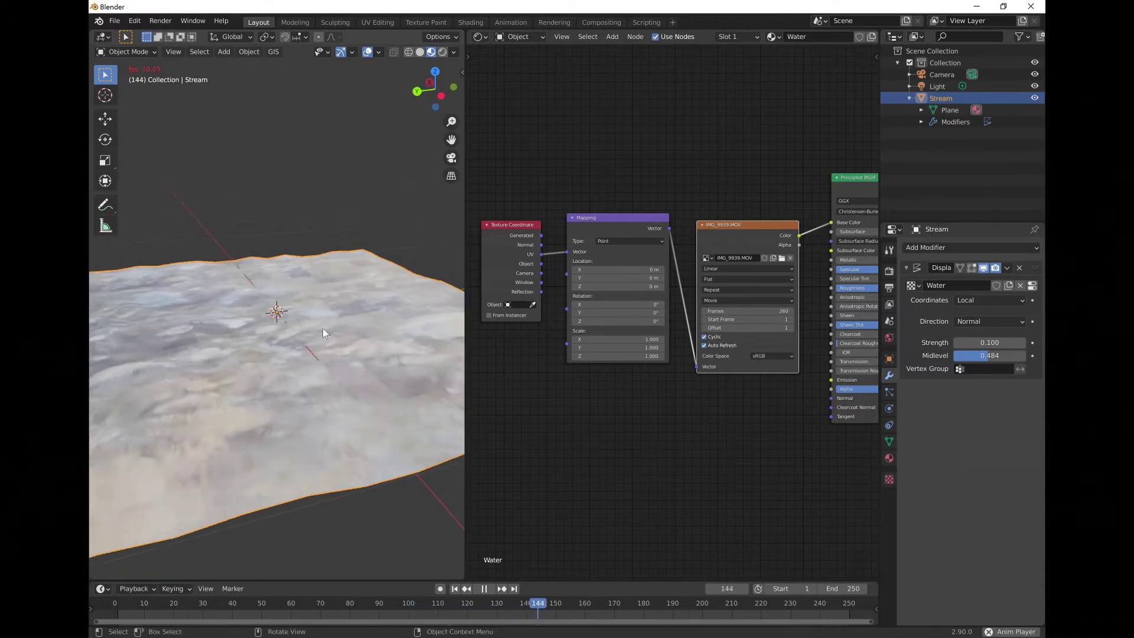
{"action": "right_click", "coordinate": [352, 289]}
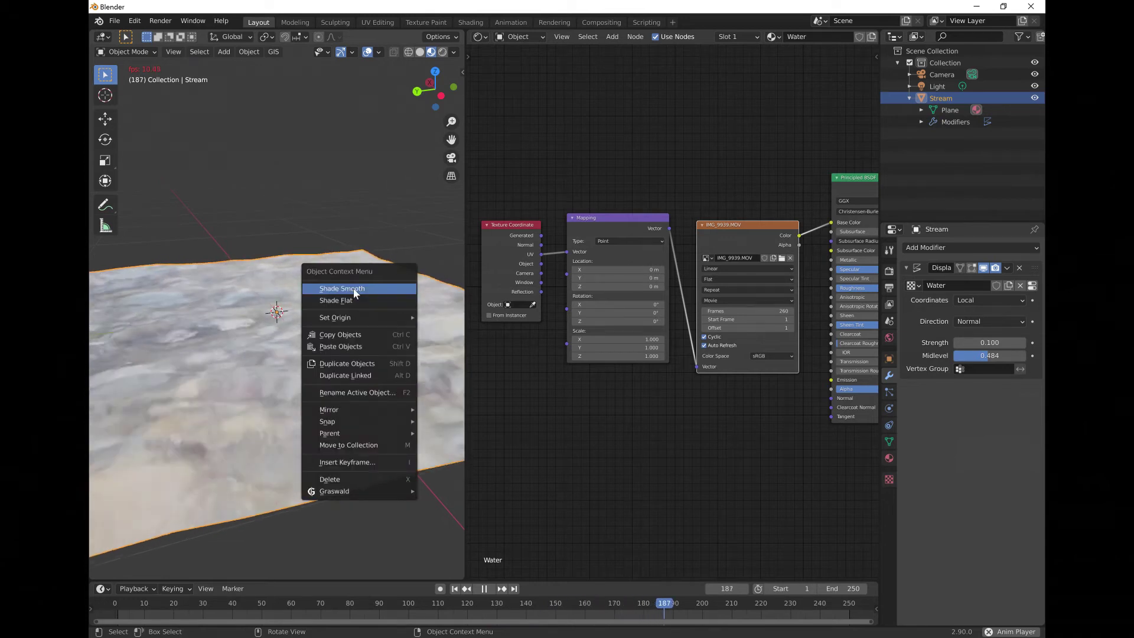
{"action": "left_click", "coordinate": [353, 289]}
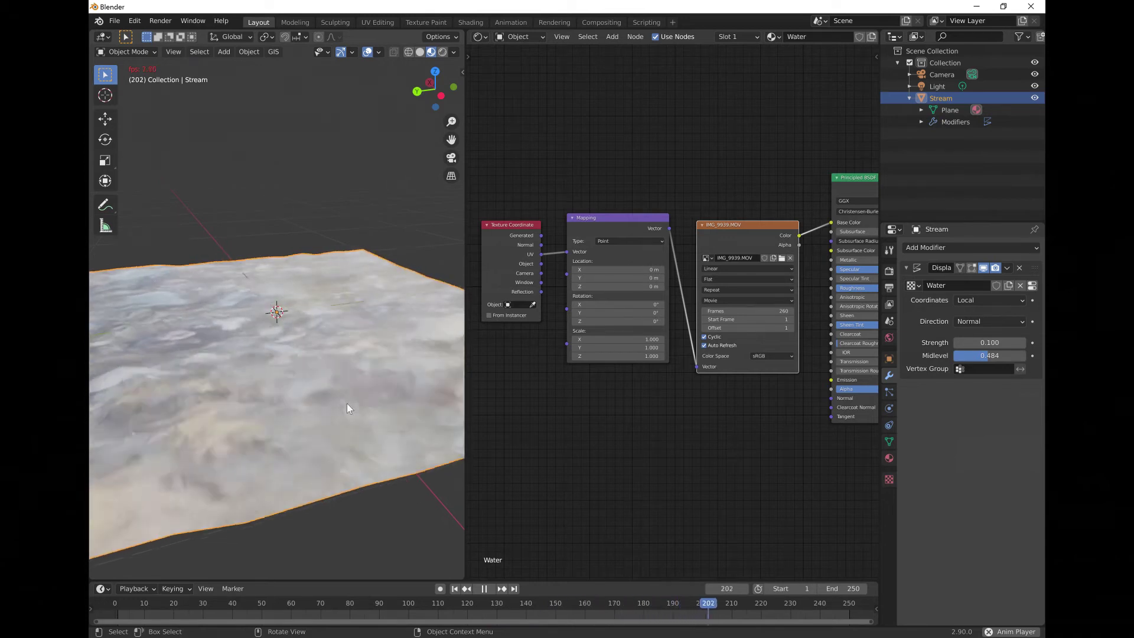
{"action": "middle_click_drag", "start_coordinate": [353, 397], "coordinate": [313, 391]}
Step: Set the Stream plane's Displace modifier strength to 0.11
{"action": "left_click", "coordinate": [989, 342]}
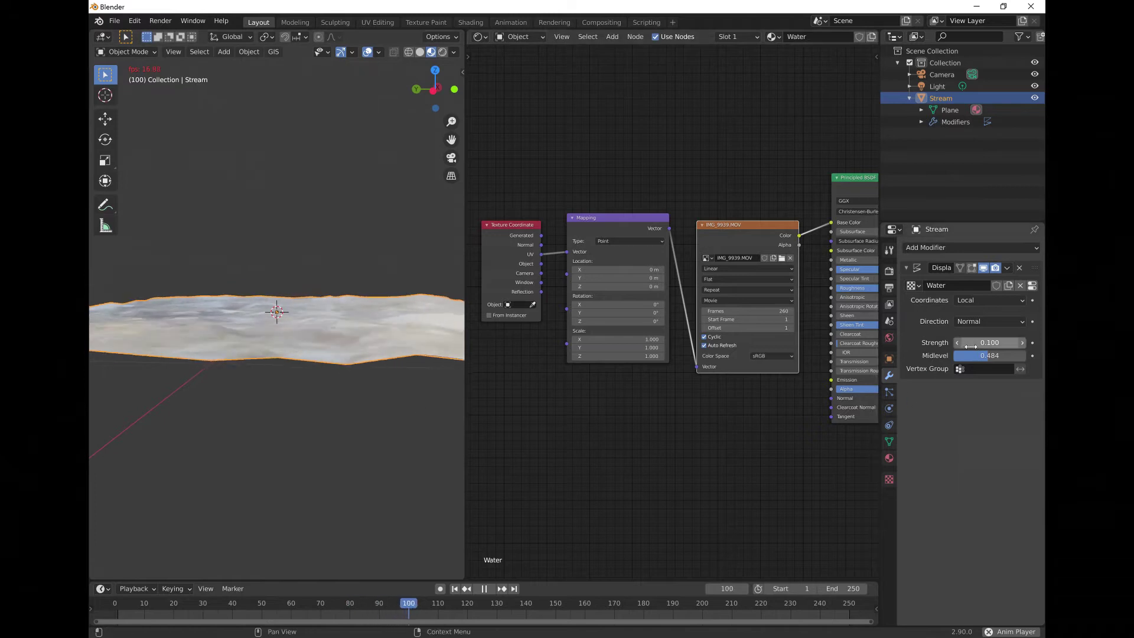
{"action": "type", "text": "1"}
{"action": "key", "text": "Return"}
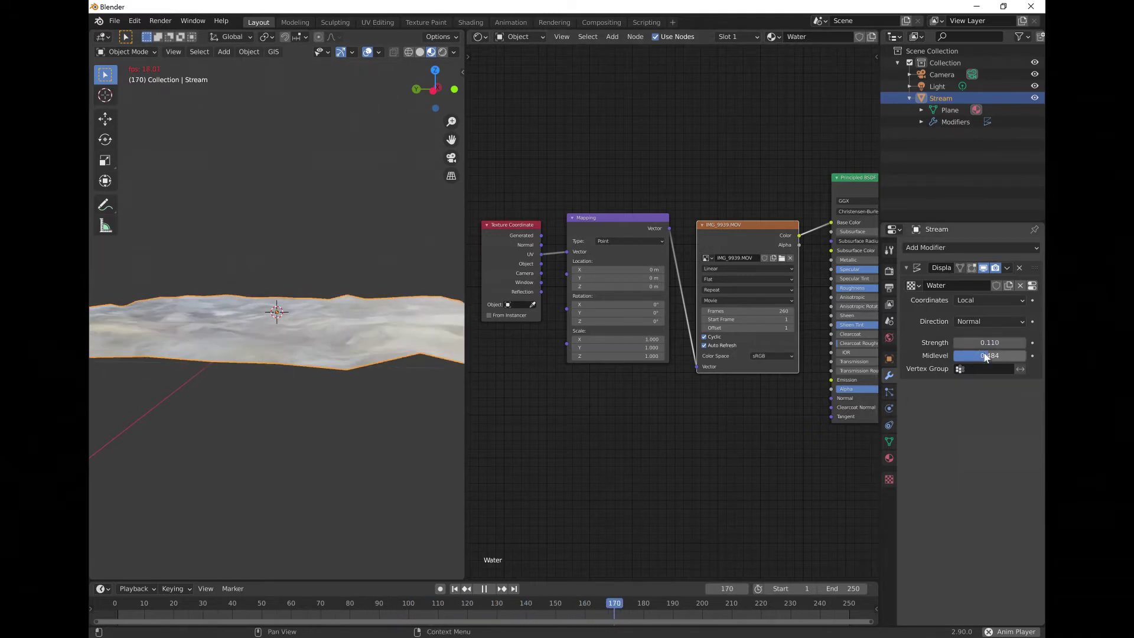
Step: Examine the moving water surface from several angles and stop the animation playback
{"action": "middle_click_drag", "start_coordinate": [466, 312], "coordinate": [483, 349]}
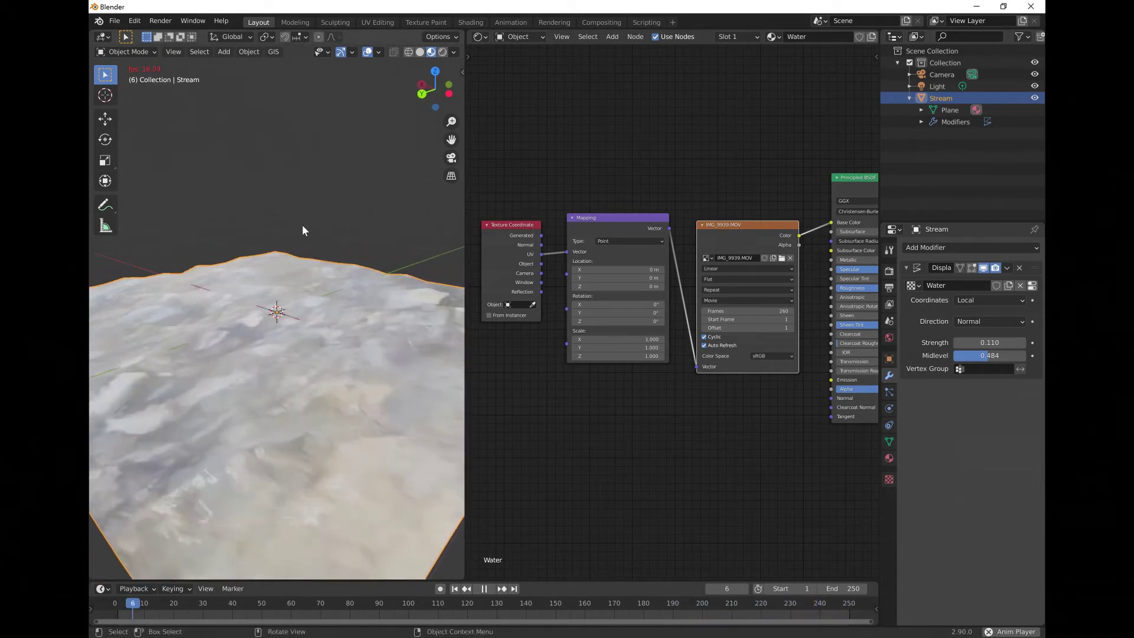
{"action": "middle_click_drag", "start_coordinate": [304, 233], "coordinate": [277, 258]}
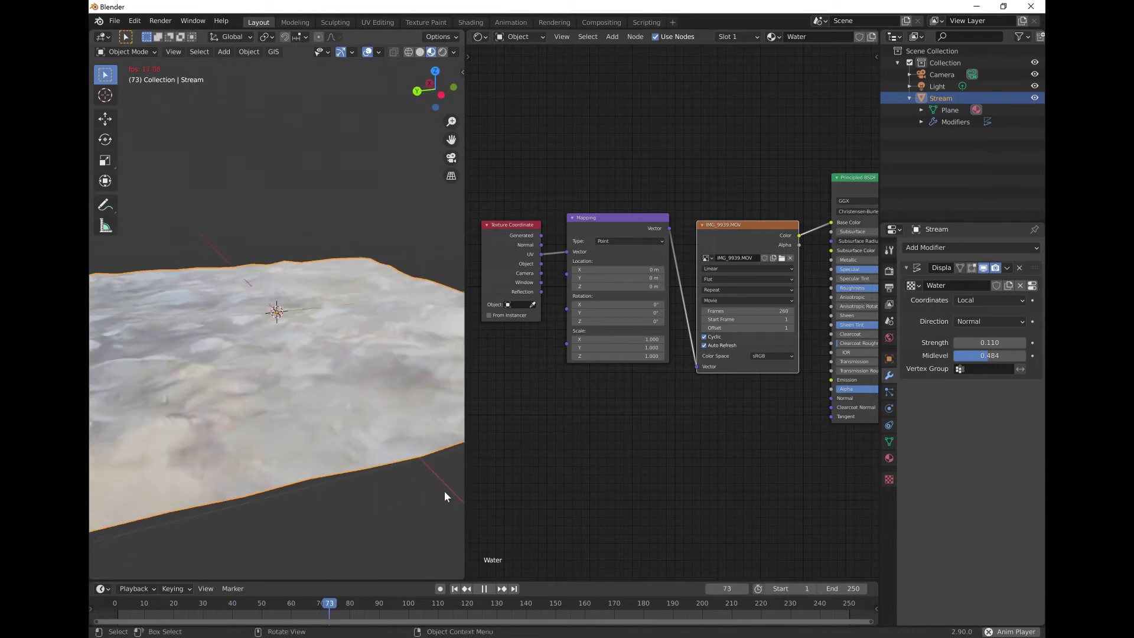
{"action": "left_click", "coordinate": [484, 588]}
{"action": "middle_click_drag", "start_coordinate": [396, 234], "coordinate": [399, 181]}
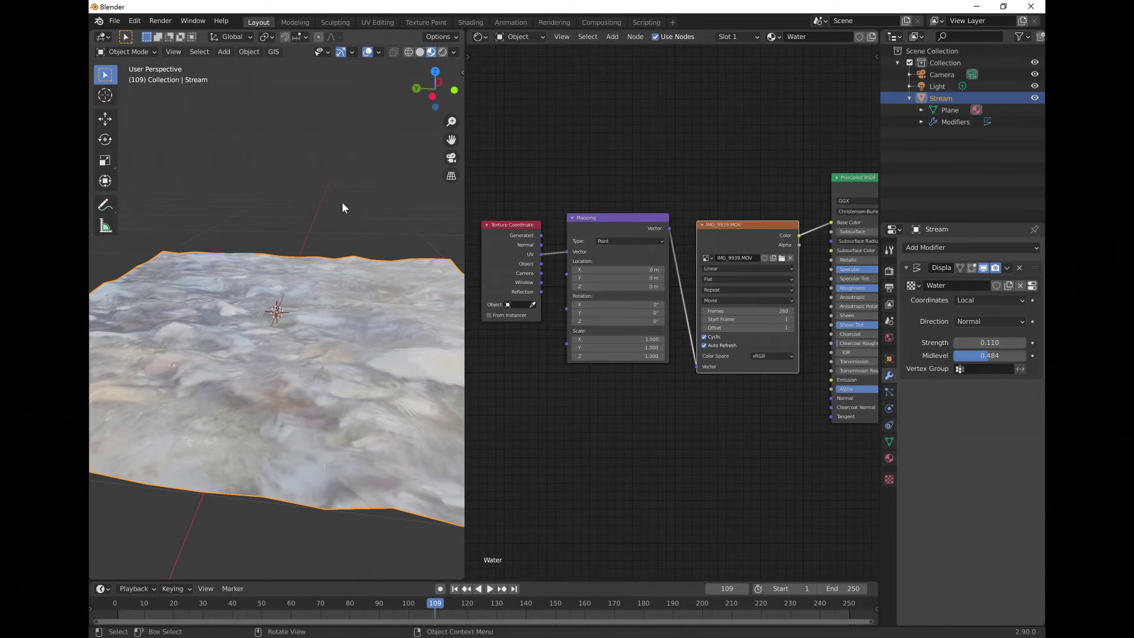
{"action": "middle_click_drag", "start_coordinate": [356, 317], "coordinate": [221, 301]}
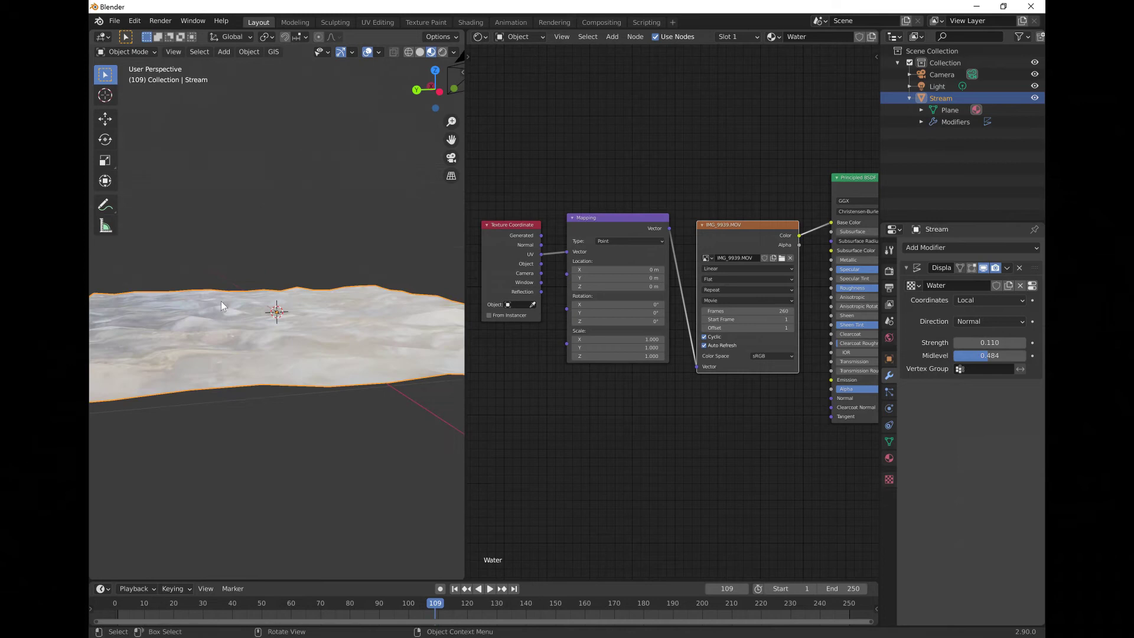
Step: Use an Environment Texture as the color of the world background
{"action": "left_click", "coordinate": [890, 337]}
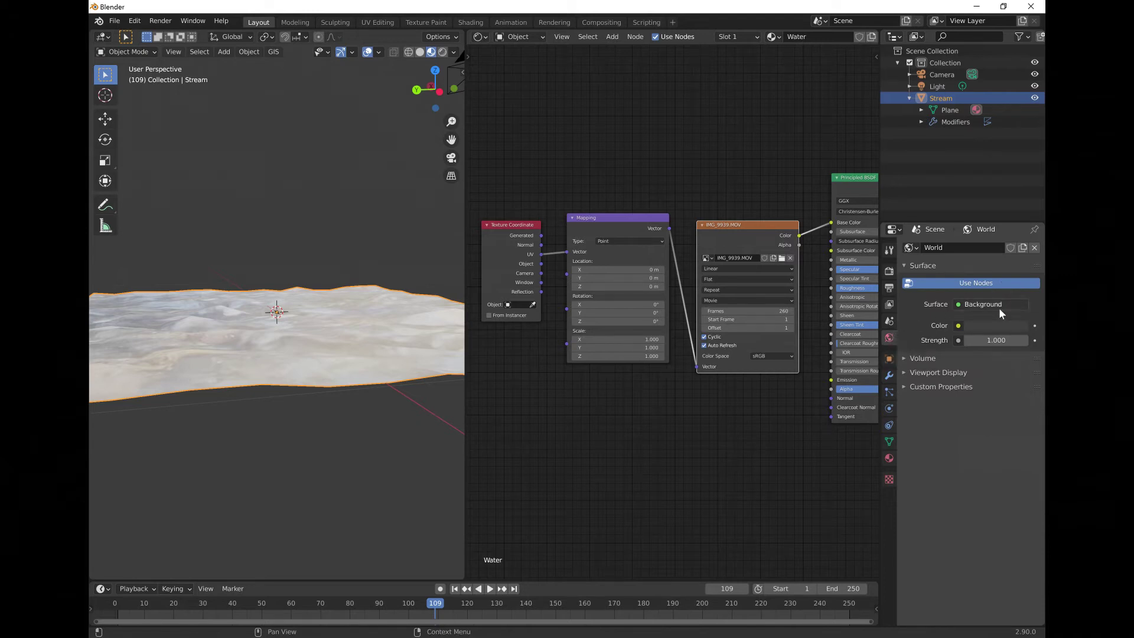
{"action": "left_click", "coordinate": [959, 326]}
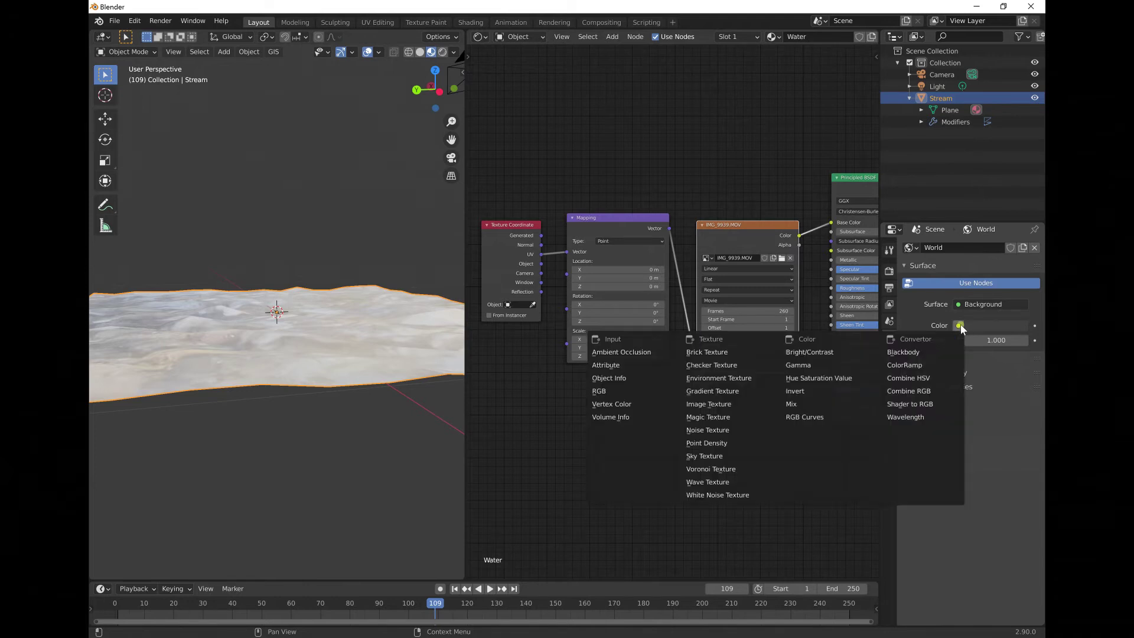
{"action": "left_click", "coordinate": [734, 378]}
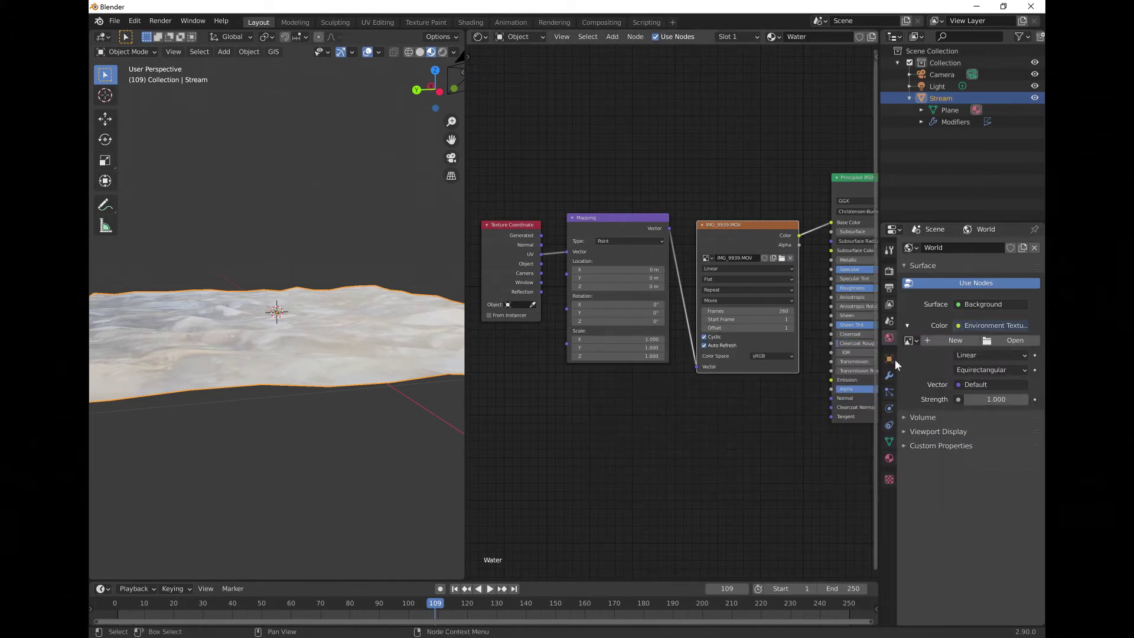
Step: Load mossy_forest_8k.hdr from the 00_HDRI folder as the world's environment image
{"action": "left_click", "coordinate": [1011, 341]}
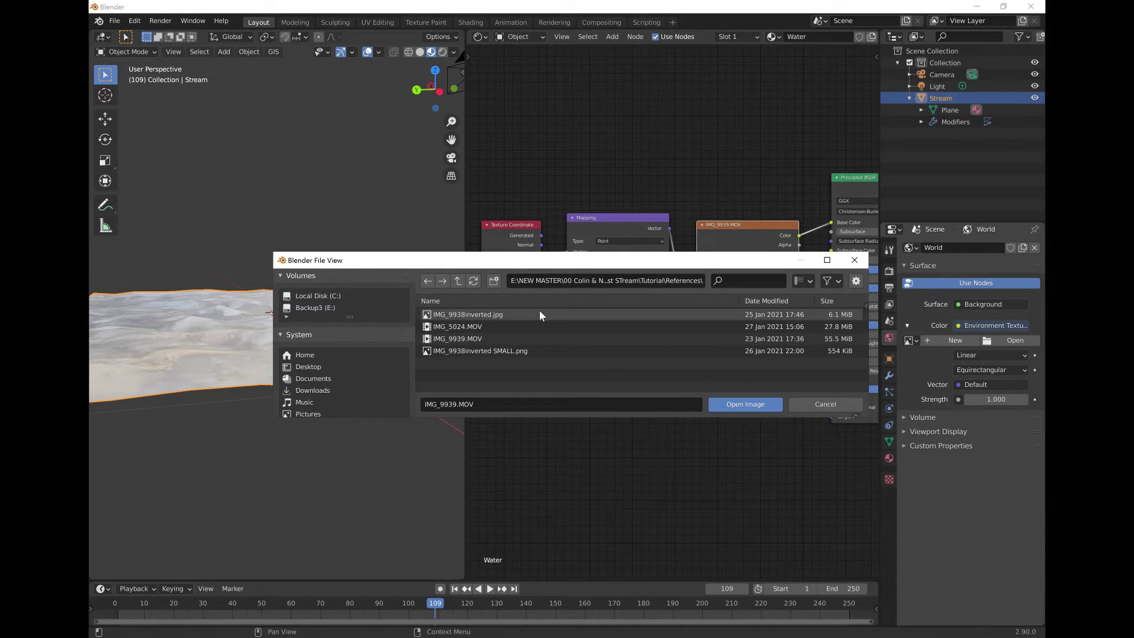
{"action": "left_click", "coordinate": [458, 281]}
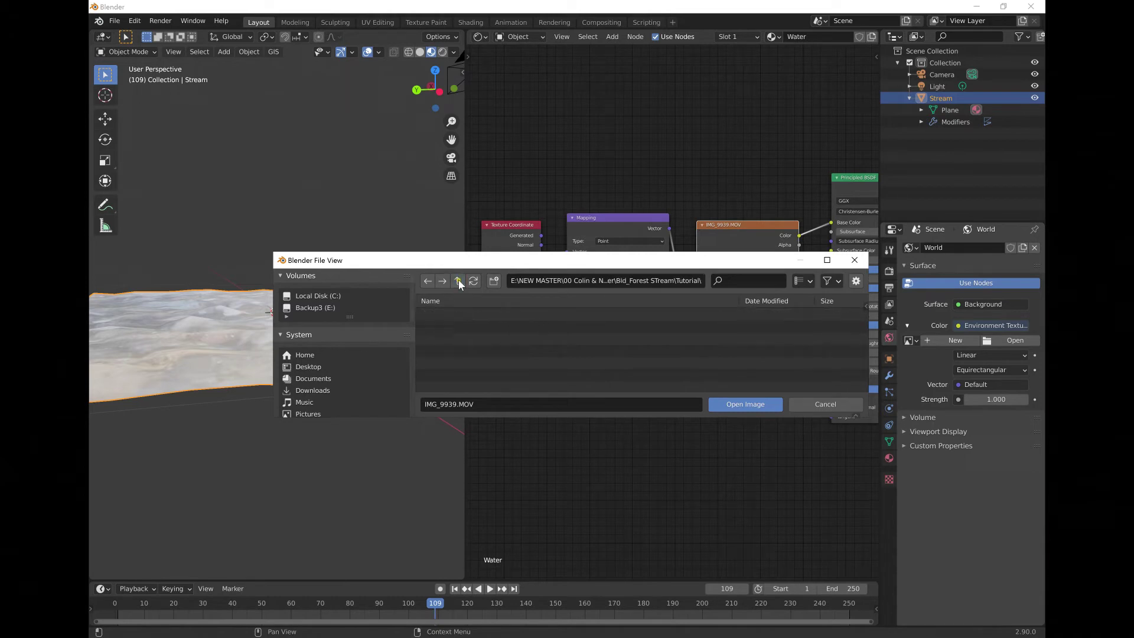
{"action": "left_click", "coordinate": [458, 282]}
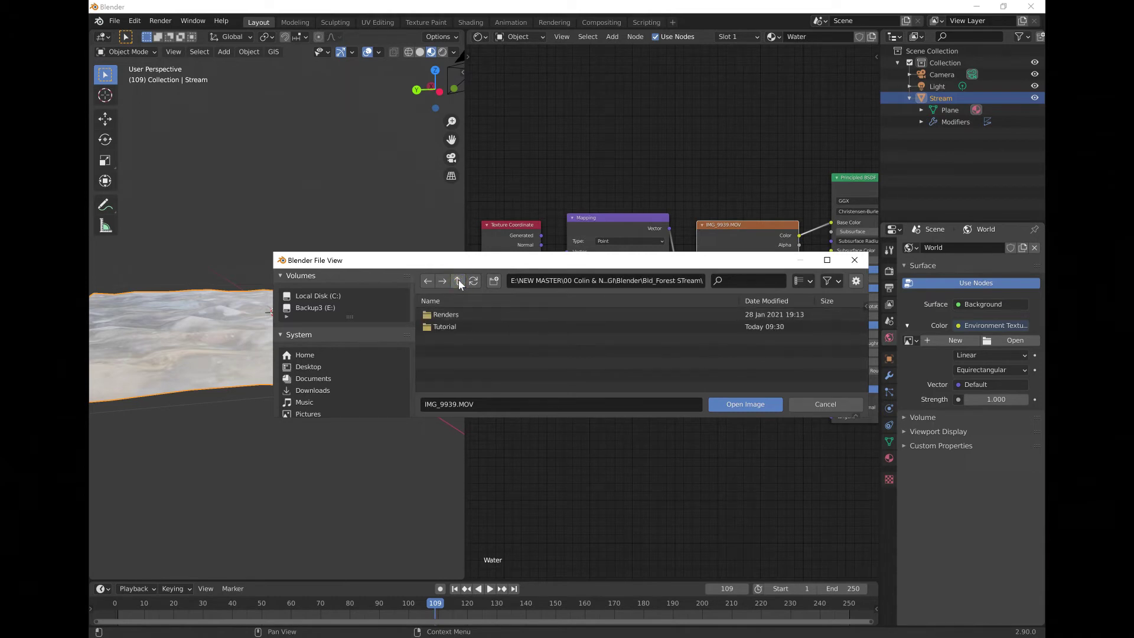
{"action": "scroll", "coordinate": [351, 376], "scroll_direction": "down", "scroll_amount": 5}
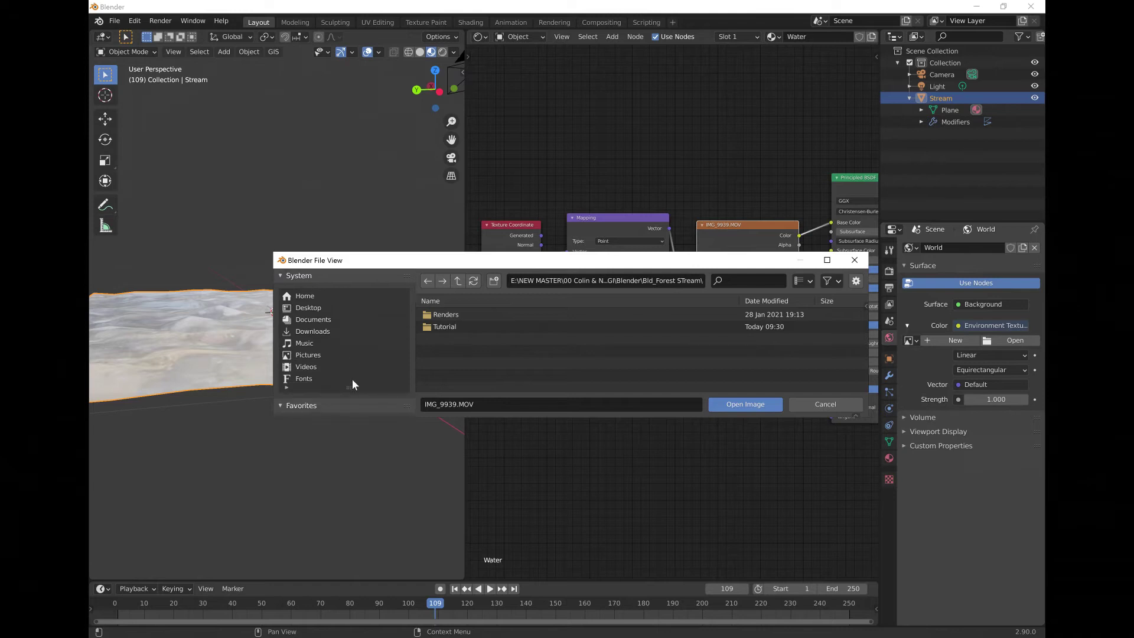
{"action": "scroll", "coordinate": [353, 379], "scroll_direction": "down", "scroll_amount": 6}
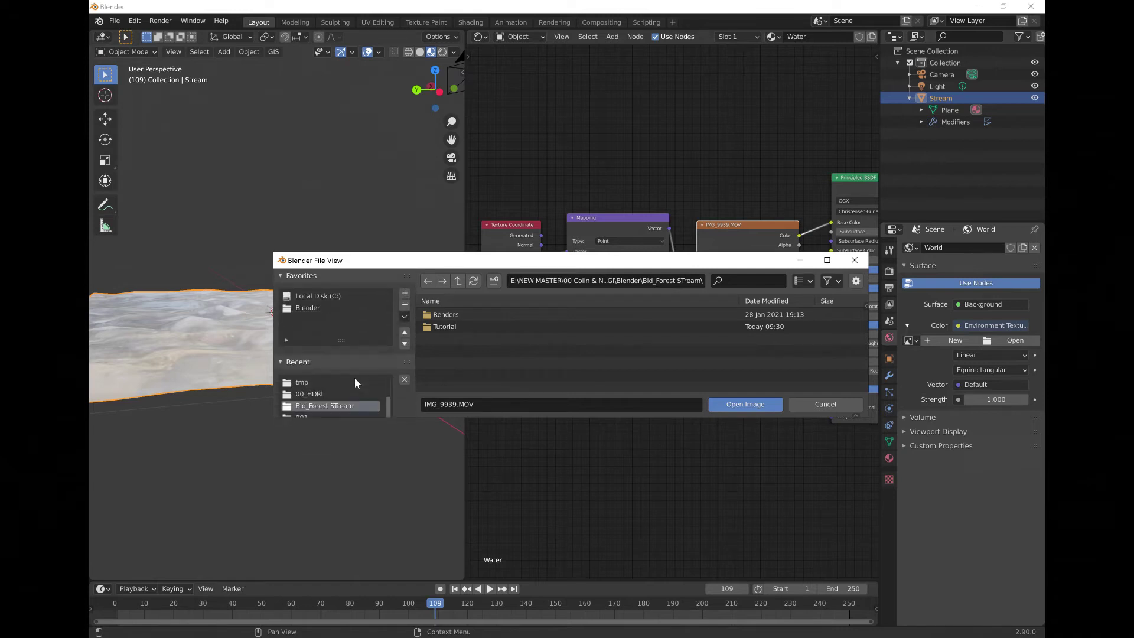
{"action": "double_click", "coordinate": [321, 393]}
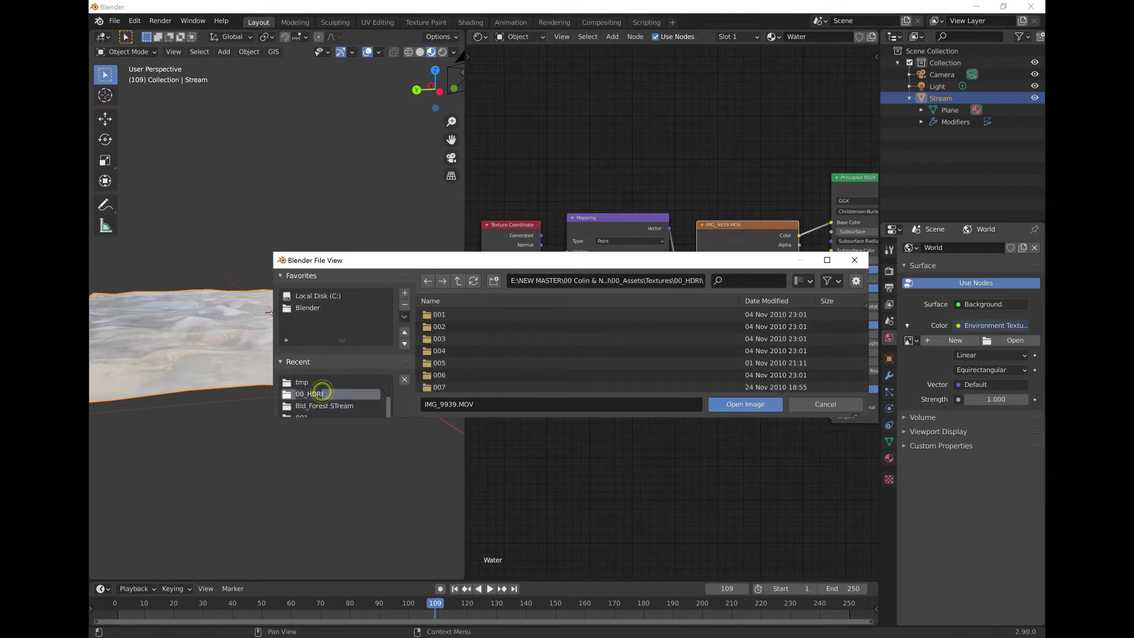
{"action": "scroll", "coordinate": [519, 354], "scroll_direction": "down", "scroll_amount": 4}
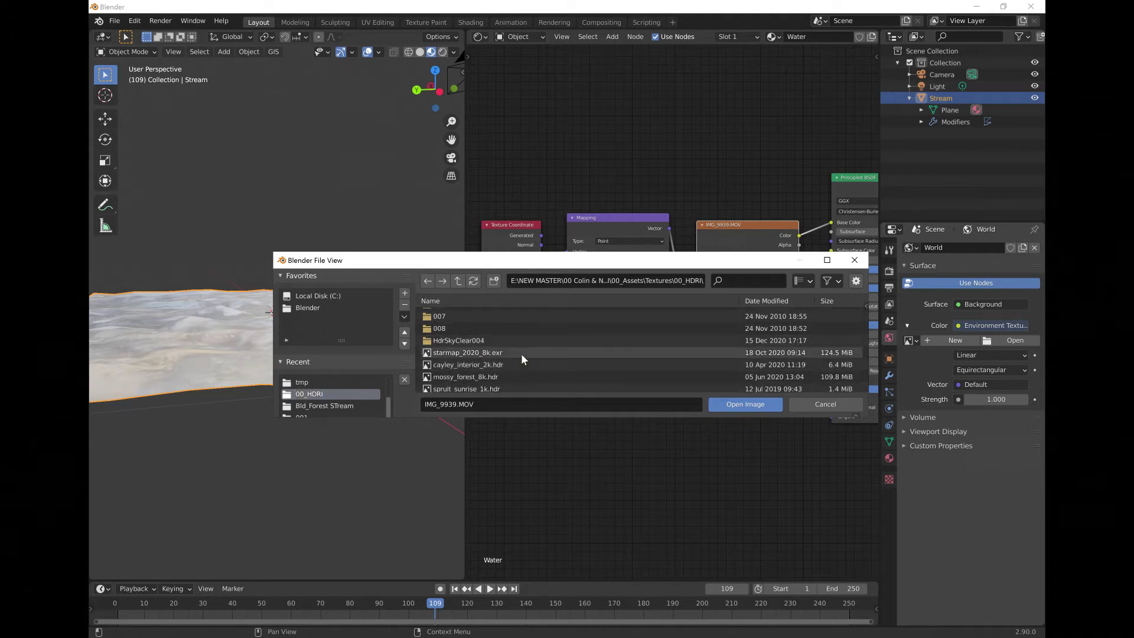
{"action": "left_click", "coordinate": [483, 377]}
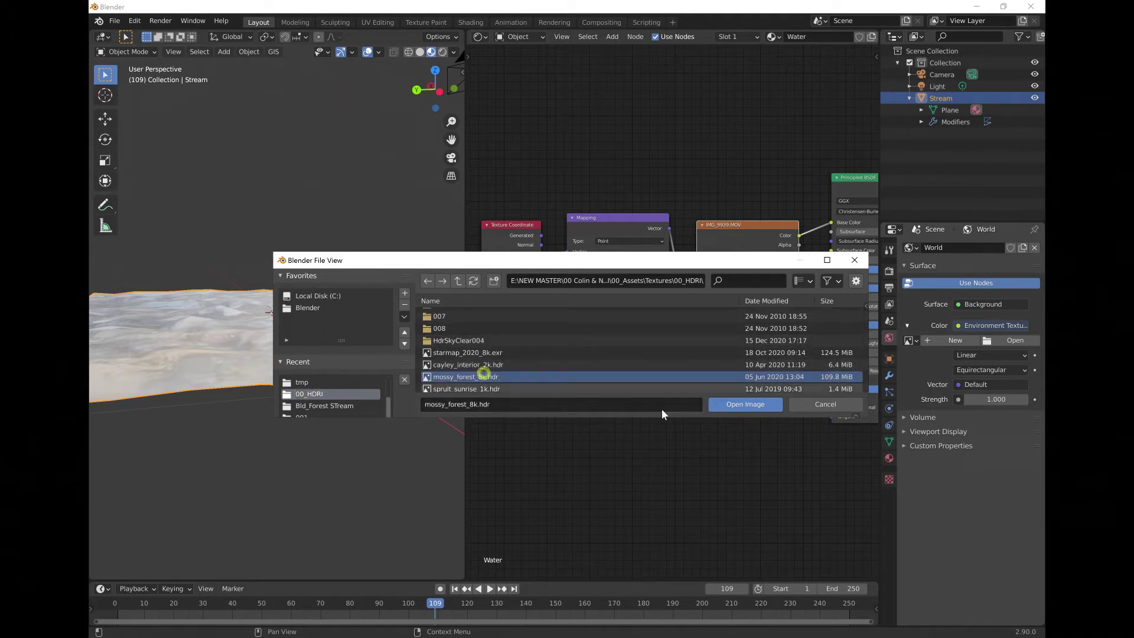
{"action": "left_click", "coordinate": [758, 405]}
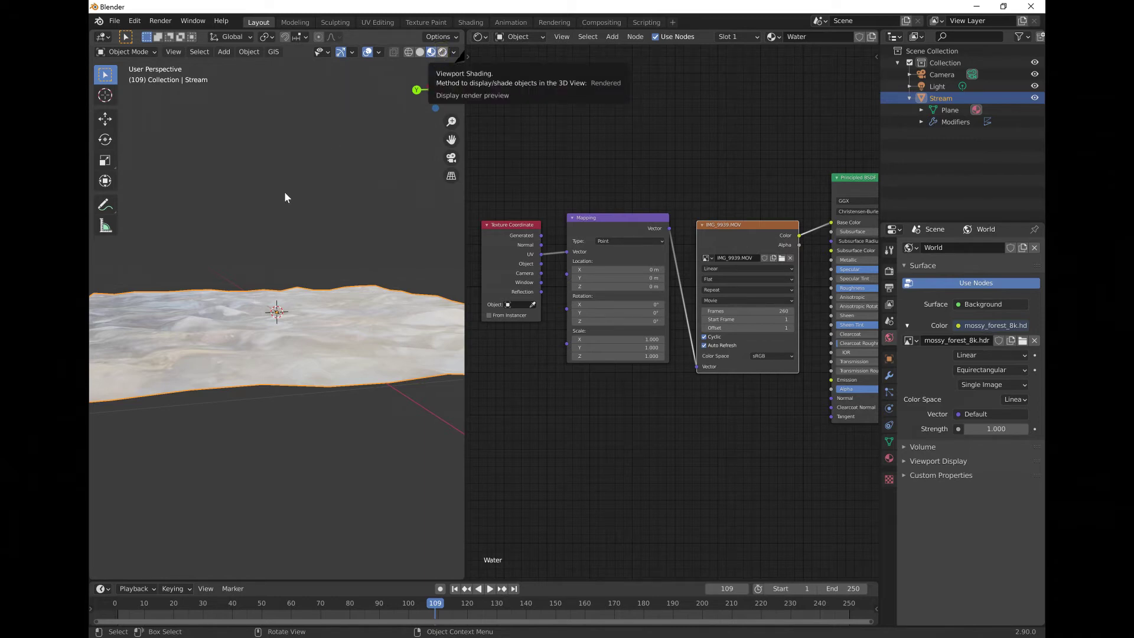
Step: Preview the Stream plane against the forest environment in Rendered shading, and return the viewport to Material Preview
{"action": "left_click", "coordinate": [443, 53]}
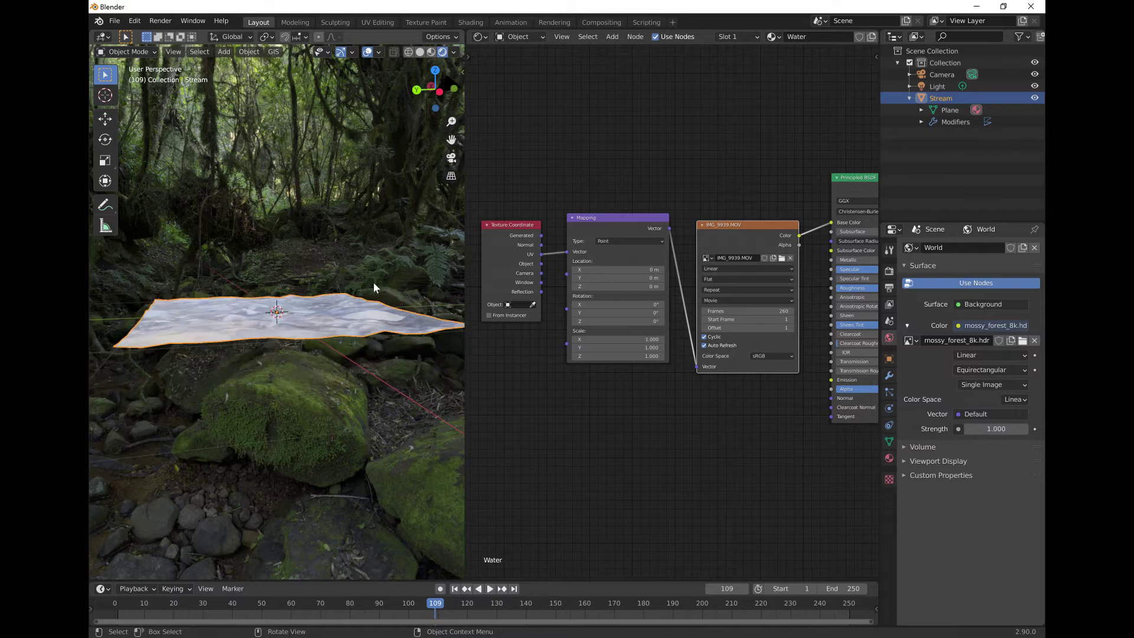
{"action": "middle_click_drag", "start_coordinate": [372, 291], "coordinate": [412, 282]}
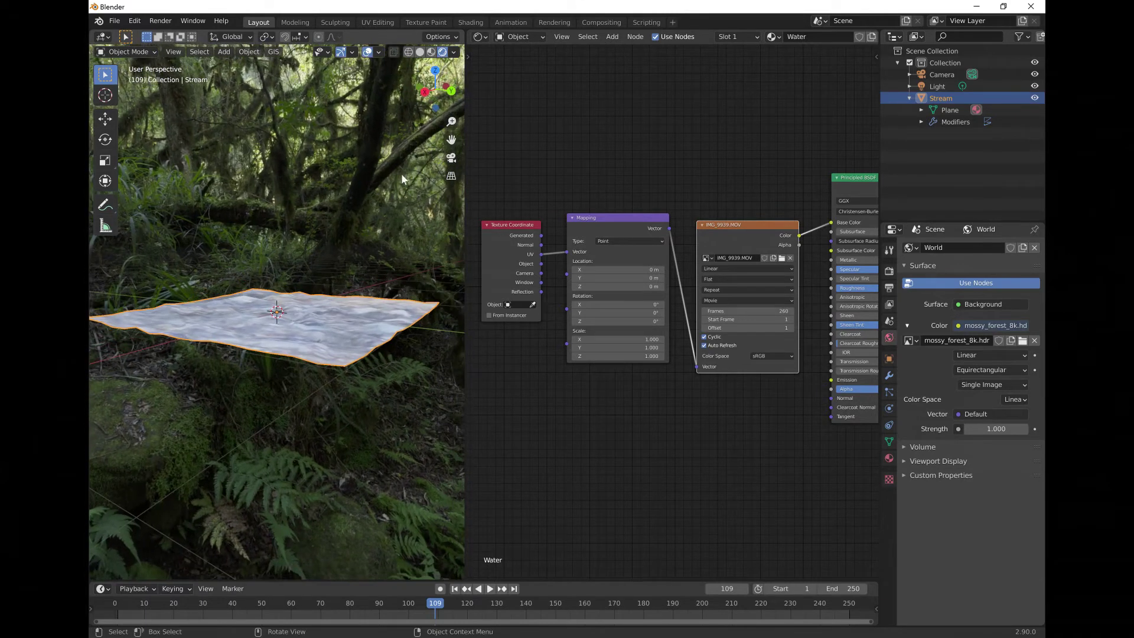
{"action": "middle_click_drag", "start_coordinate": [338, 260], "coordinate": [151, 339]}
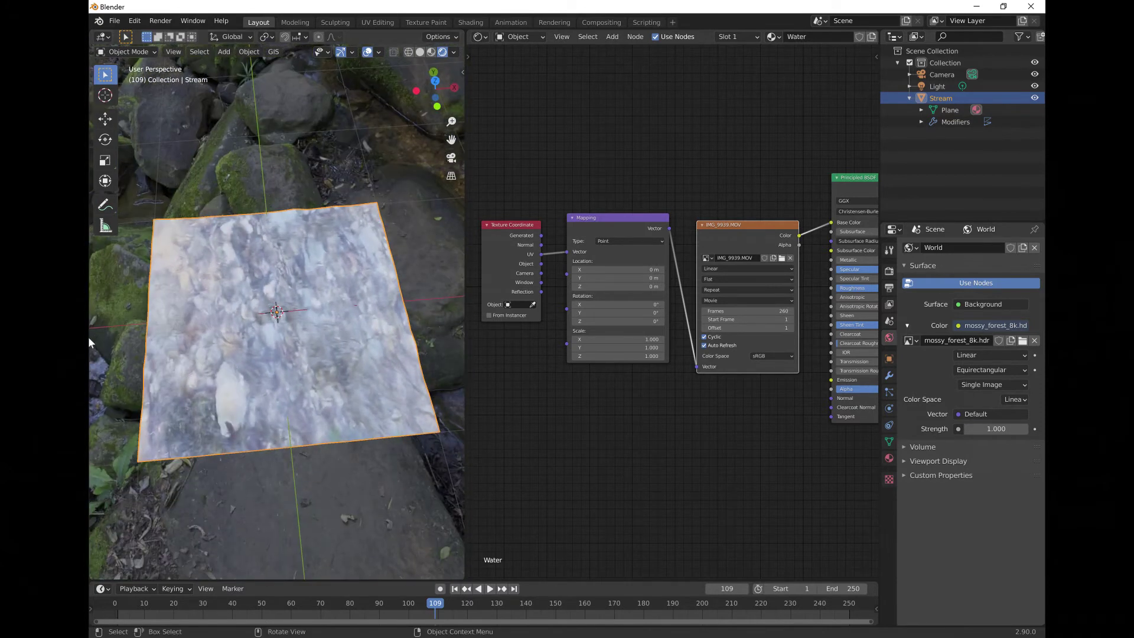
{"action": "middle_click_drag", "start_coordinate": [270, 295], "coordinate": [362, 292]}
{"action": "scroll", "coordinate": [315, 324], "scroll_direction": "down", "scroll_amount": 3}
{"action": "middle_click_drag", "start_coordinate": [316, 329], "coordinate": [454, 157]}
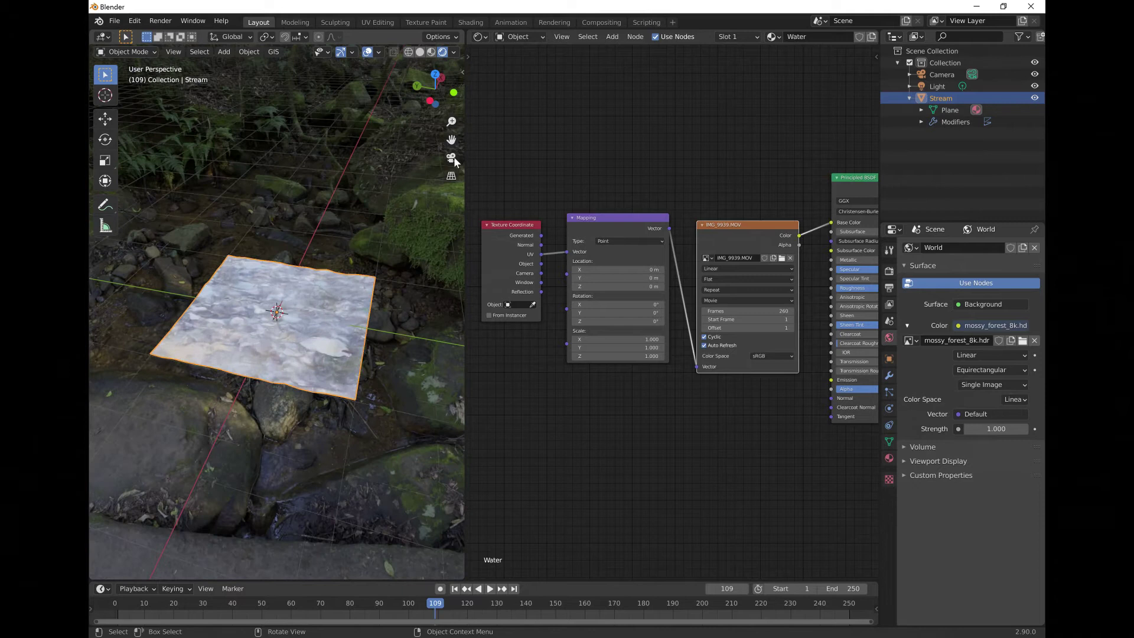
{"action": "left_click", "coordinate": [429, 52]}
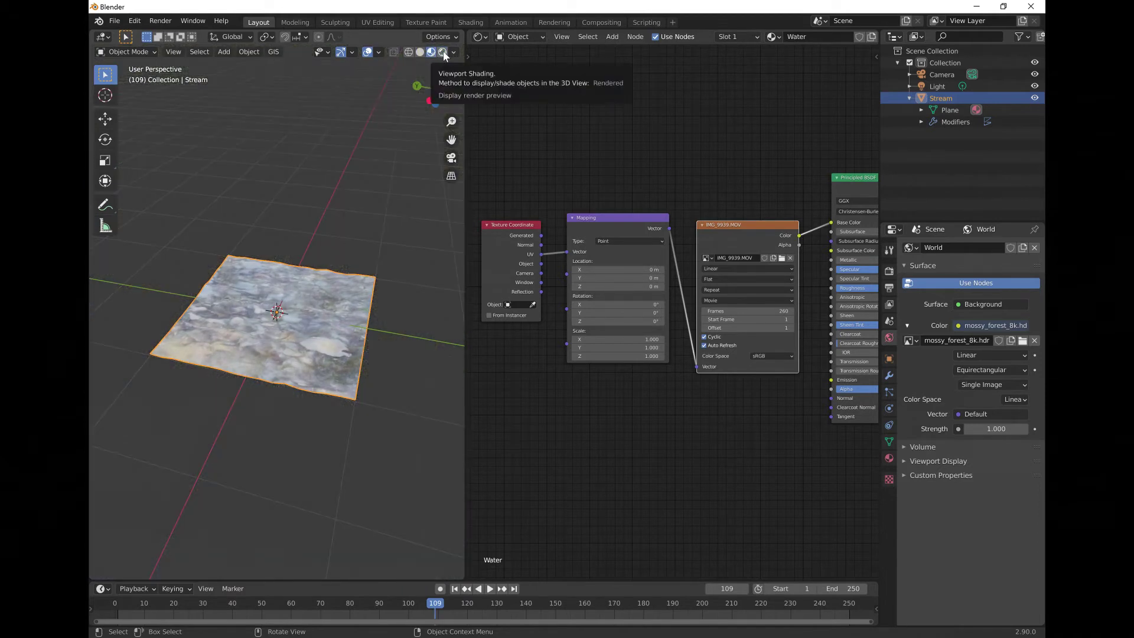
Step: Show the scene in Rendered shading and view the Stream plane up close against the forest environment
{"action": "left_click", "coordinate": [442, 52]}
{"action": "mouse_move", "coordinate": [260, 331]}
{"action": "middle_mouse_down"}
{"action": "mouse_move", "coordinate": [323, 316]}
{"action": "mouse_move", "coordinate": [346, 292]}
{"action": "mouse_move", "coordinate": [338, 299]}
{"action": "middle_mouse_up"}
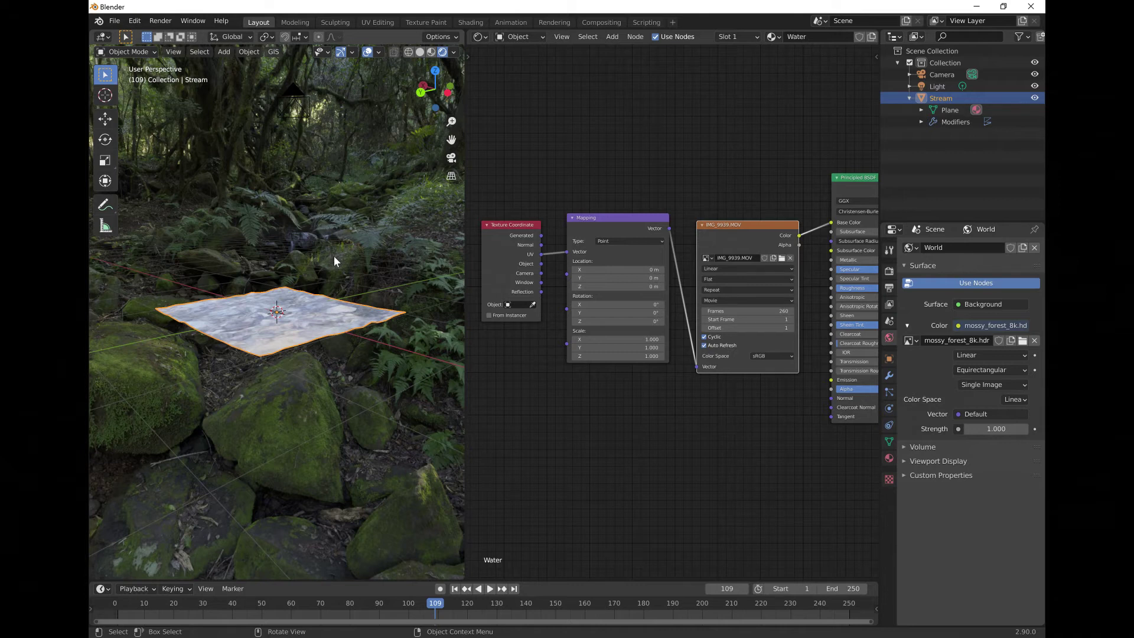
{"action": "middle_click_drag", "start_coordinate": [342, 335], "coordinate": [247, 392]}
{"action": "scroll", "coordinate": [290, 360], "scroll_direction": "up", "scroll_amount": 5}
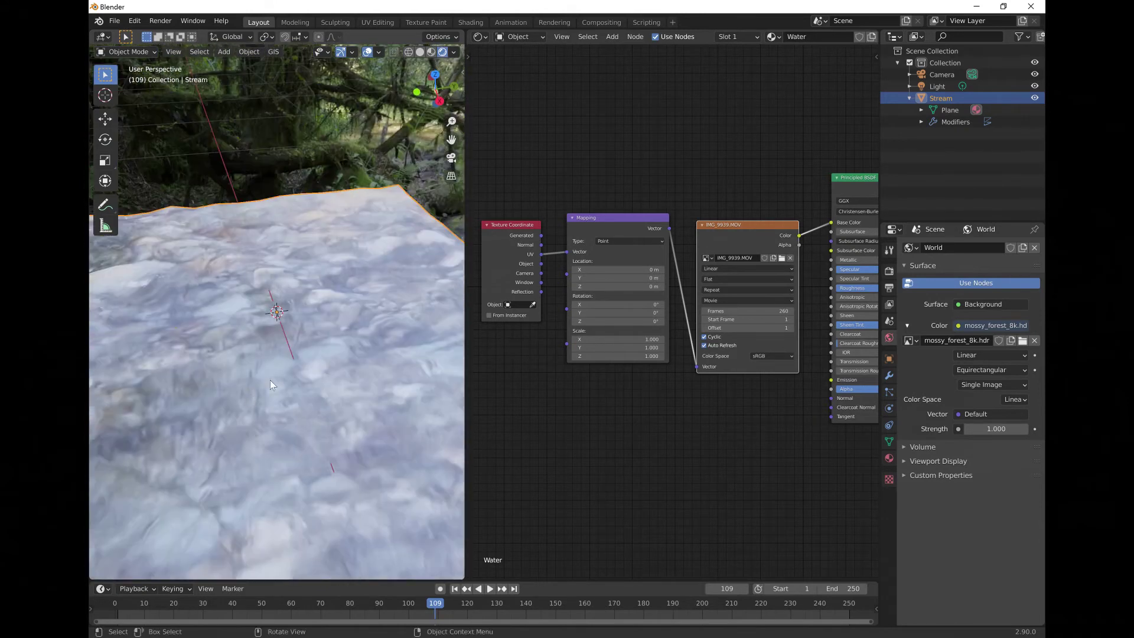
Step: Delete the Light object from the scene
{"action": "left_click", "coordinate": [943, 86]}
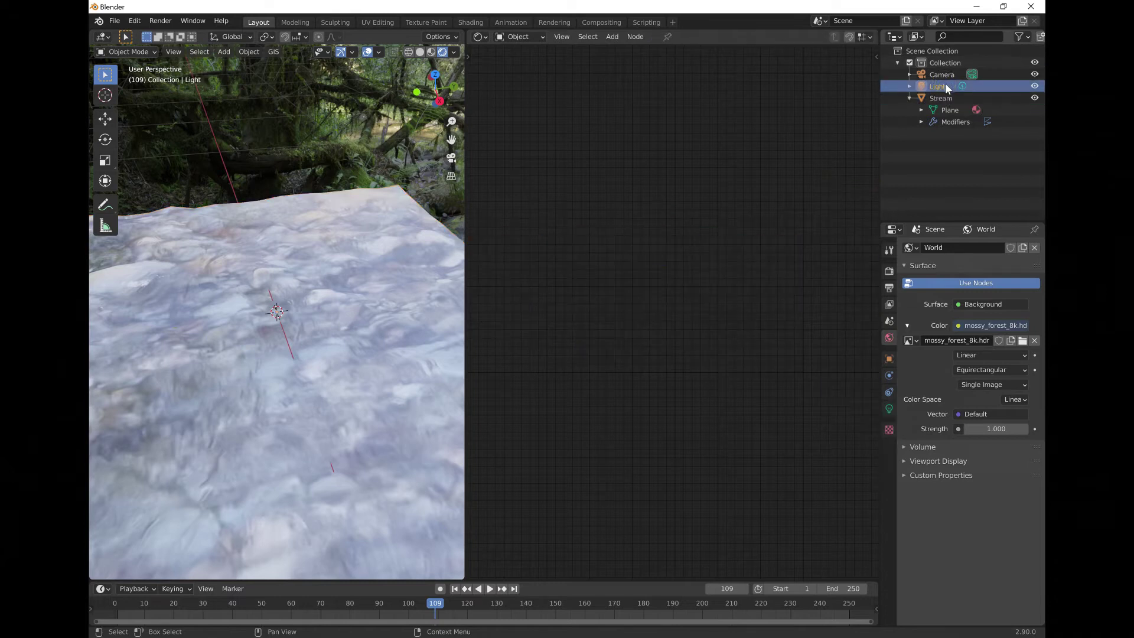
{"action": "right_click", "coordinate": [947, 89]}
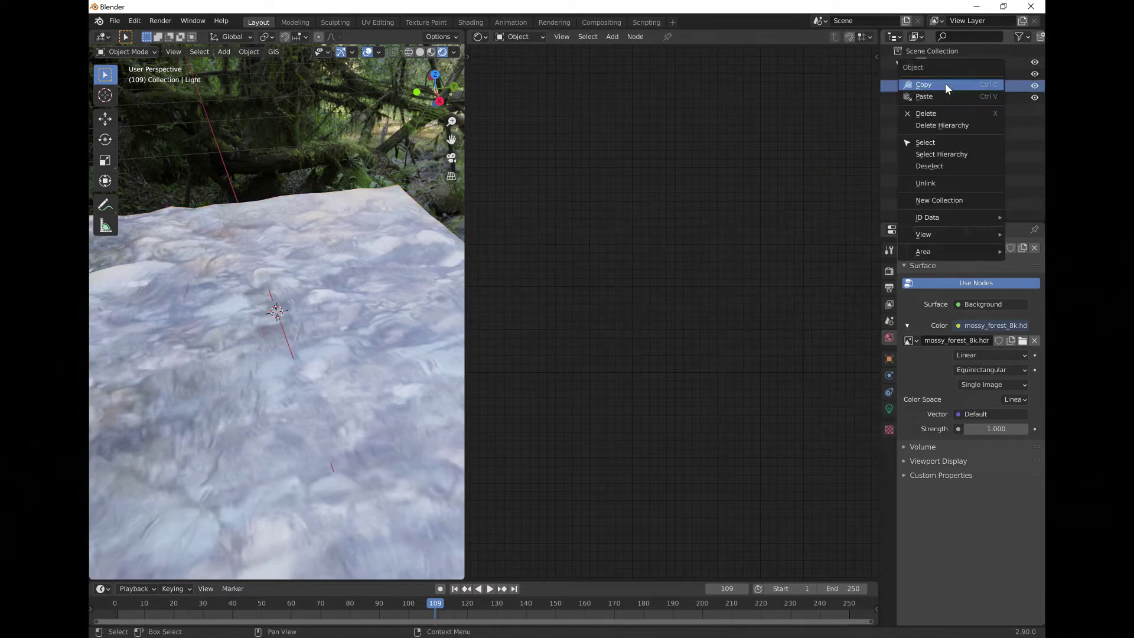
{"action": "left_click", "coordinate": [944, 113]}
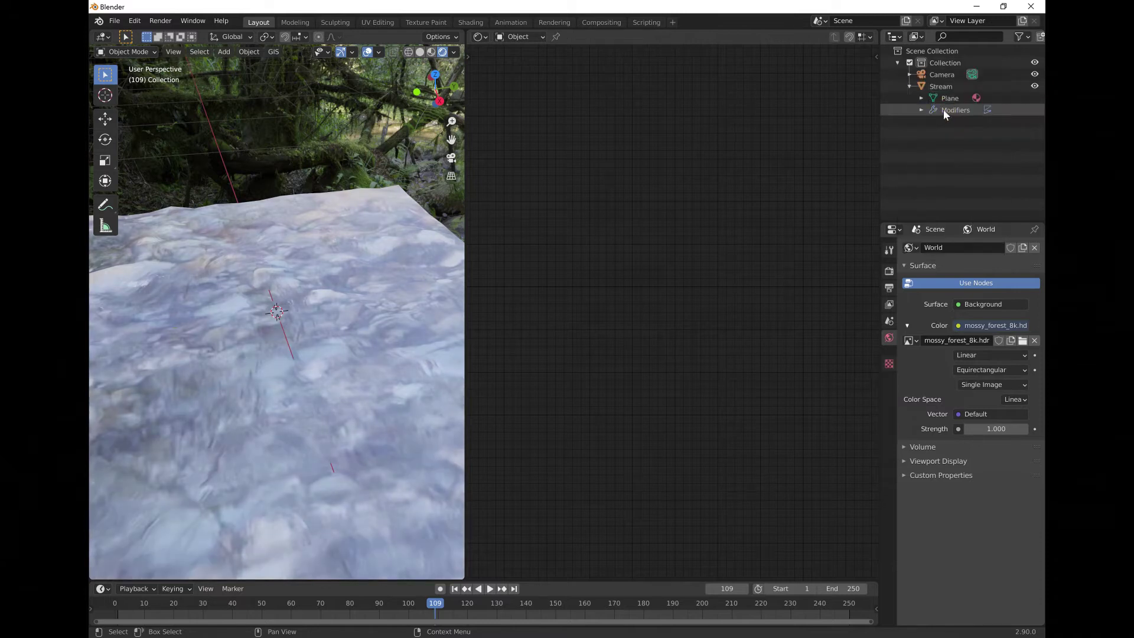
Step: Play the animation to examine the moving water under the forest lighting from several angles, and stop playback
{"action": "scroll", "coordinate": [293, 261], "scroll_direction": "down", "scroll_amount": 5}
{"action": "middle_click_drag", "start_coordinate": [286, 270], "coordinate": [88, 324]}
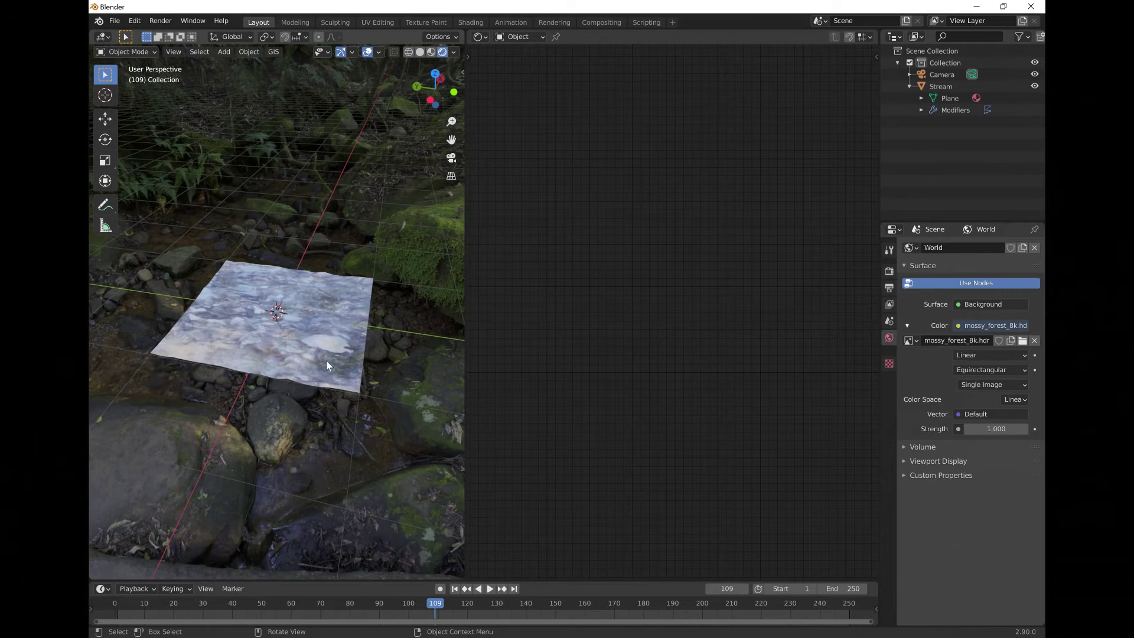
{"action": "scroll", "coordinate": [328, 361], "scroll_direction": "up", "scroll_amount": 4}
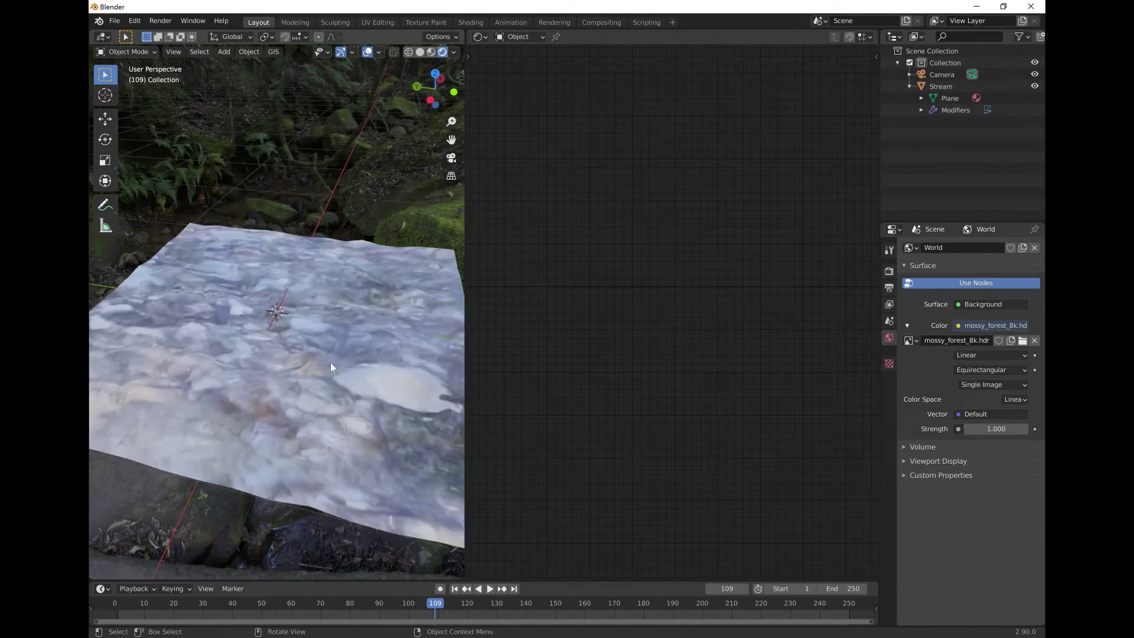
{"action": "left_click", "coordinate": [490, 588]}
{"action": "middle_click_drag", "start_coordinate": [364, 425], "coordinate": [301, 410]}
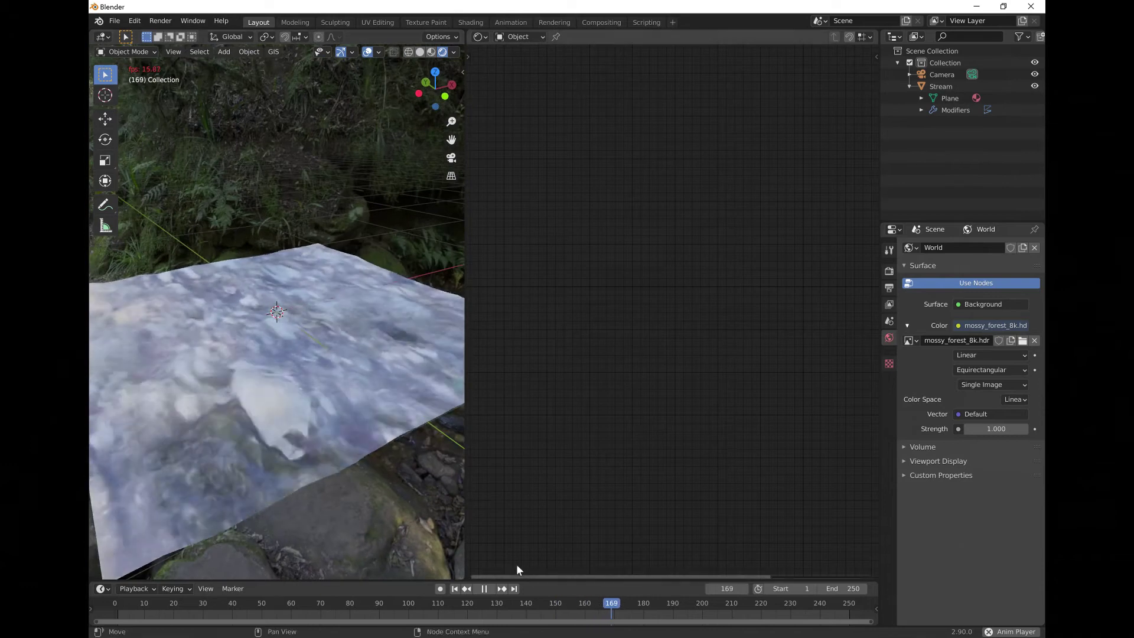
{"action": "left_click", "coordinate": [484, 589]}
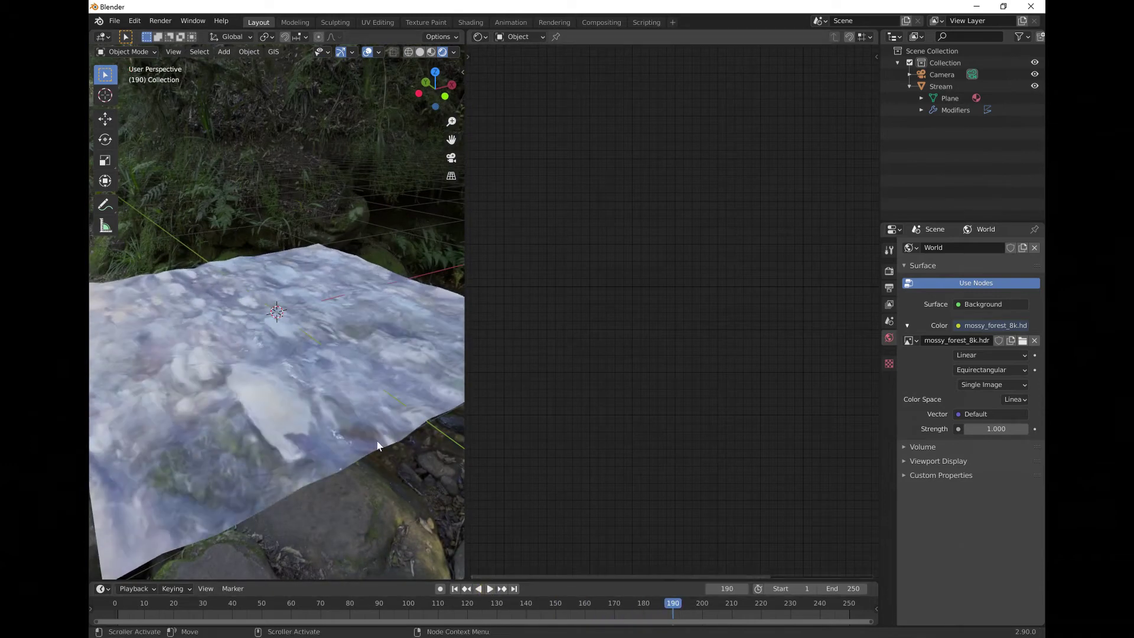
Step: Select the Stream plane and widen the shader editor to show the whole Water node tree
{"action": "scroll", "coordinate": [318, 413], "scroll_direction": "down", "scroll_amount": 3}
{"action": "left_click", "coordinate": [314, 305]}
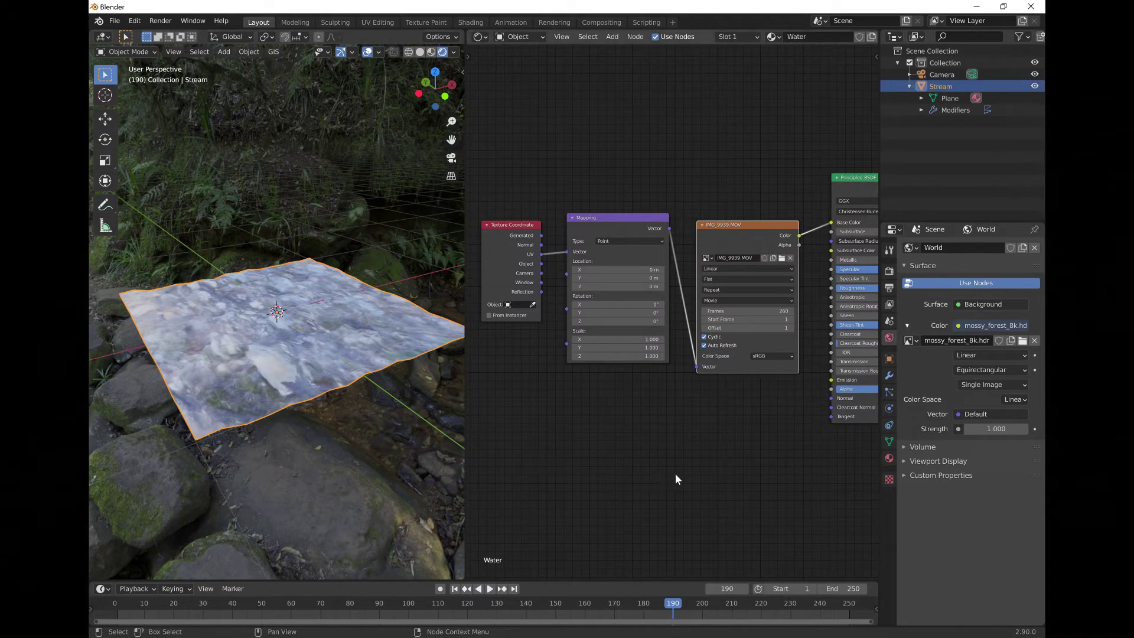
{"action": "middle_click_drag", "start_coordinate": [628, 470], "coordinate": [583, 496]}
{"action": "left_click_drag", "start_coordinate": [465, 483], "coordinate": [274, 476]}
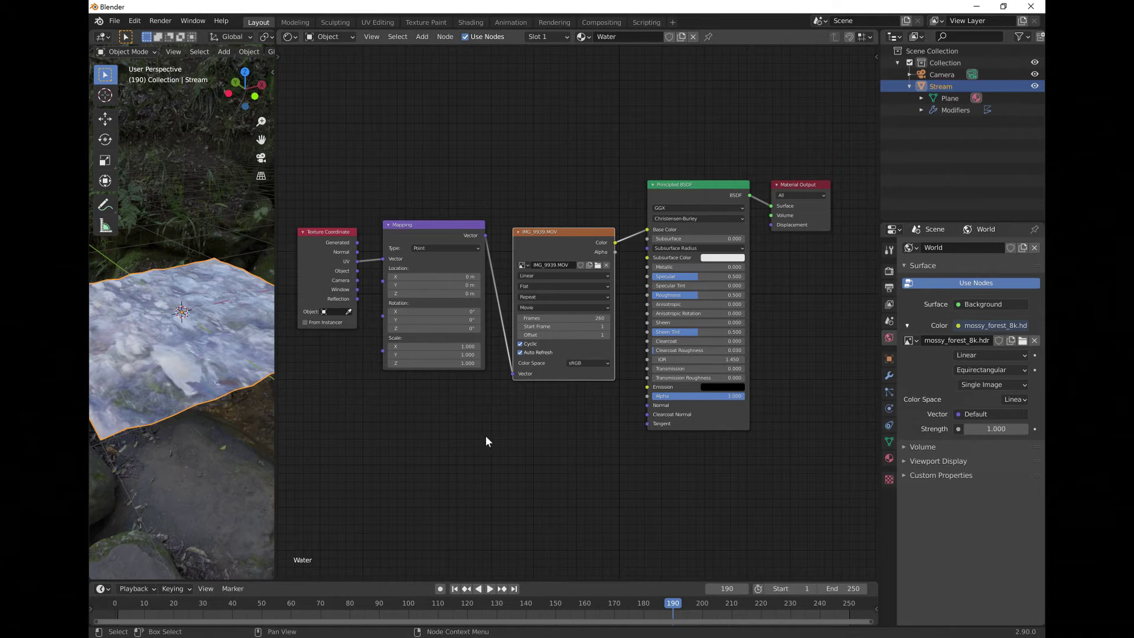
{"action": "scroll", "coordinate": [486, 435], "scroll_direction": "down", "scroll_amount": 1}
{"action": "scroll", "coordinate": [511, 443], "scroll_direction": "down", "scroll_amount": 1}
{"action": "middle_click_drag", "start_coordinate": [508, 446], "coordinate": [486, 514]}
Step: Duplicate the Principled BSDF node and place the copy directly above the original
{"action": "left_click", "coordinate": [639, 289]}
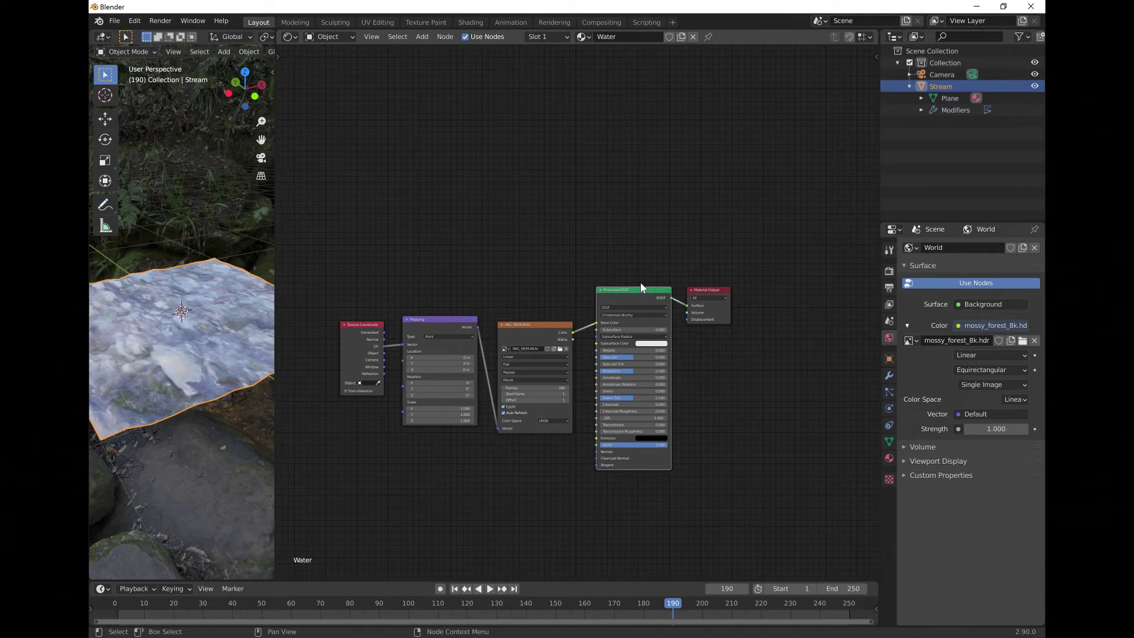
{"action": "key", "text": "shift+d"}
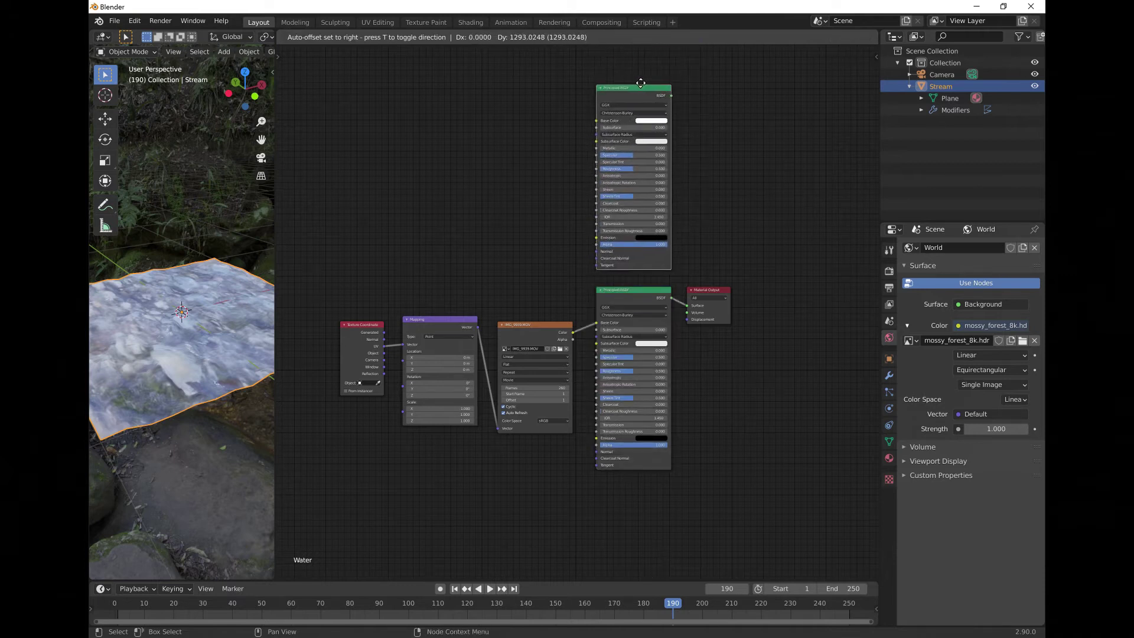
{"action": "left_click", "coordinate": [642, 84]}
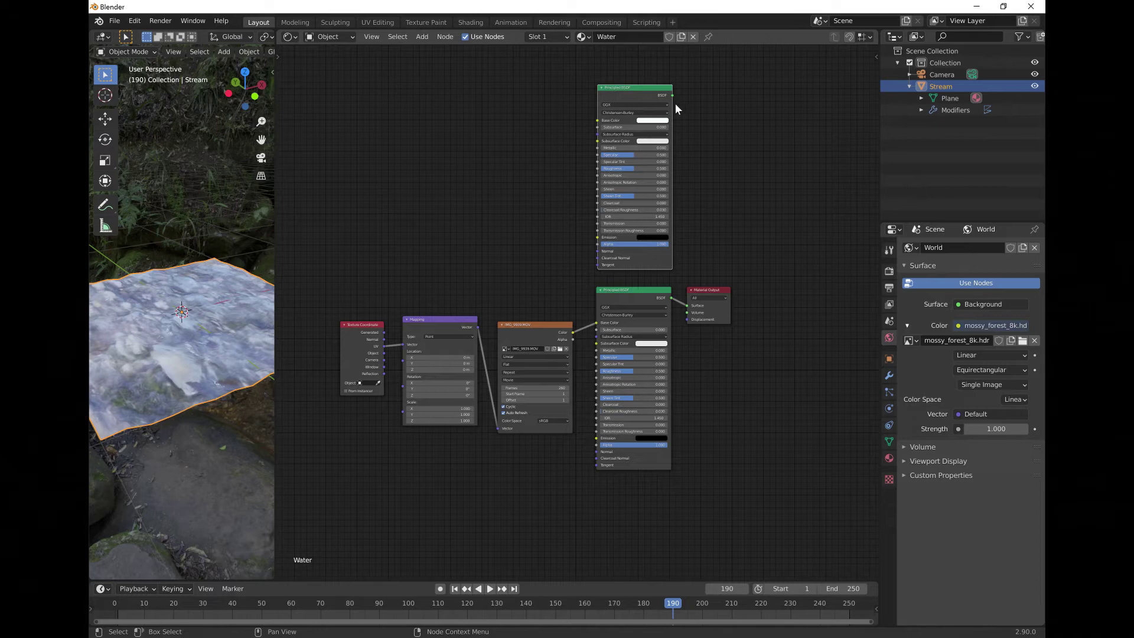
Step: Set the upper Principled BSDF to Specular 0.773 and Roughness 0, and the lower one to Specular 0 and Roughness about 0.75
{"action": "scroll", "coordinate": [675, 102], "scroll_direction": "up", "scroll_amount": 1}
{"action": "left_click_drag", "start_coordinate": [642, 128], "coordinate": [660, 128]}
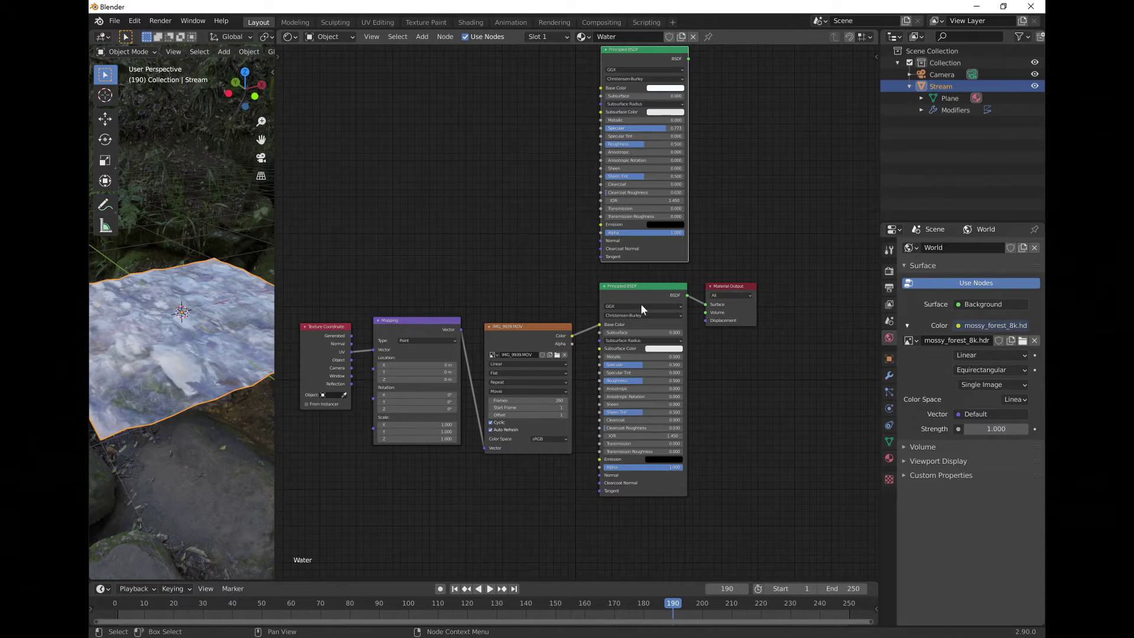
{"action": "left_click_drag", "start_coordinate": [643, 366], "coordinate": [604, 366]}
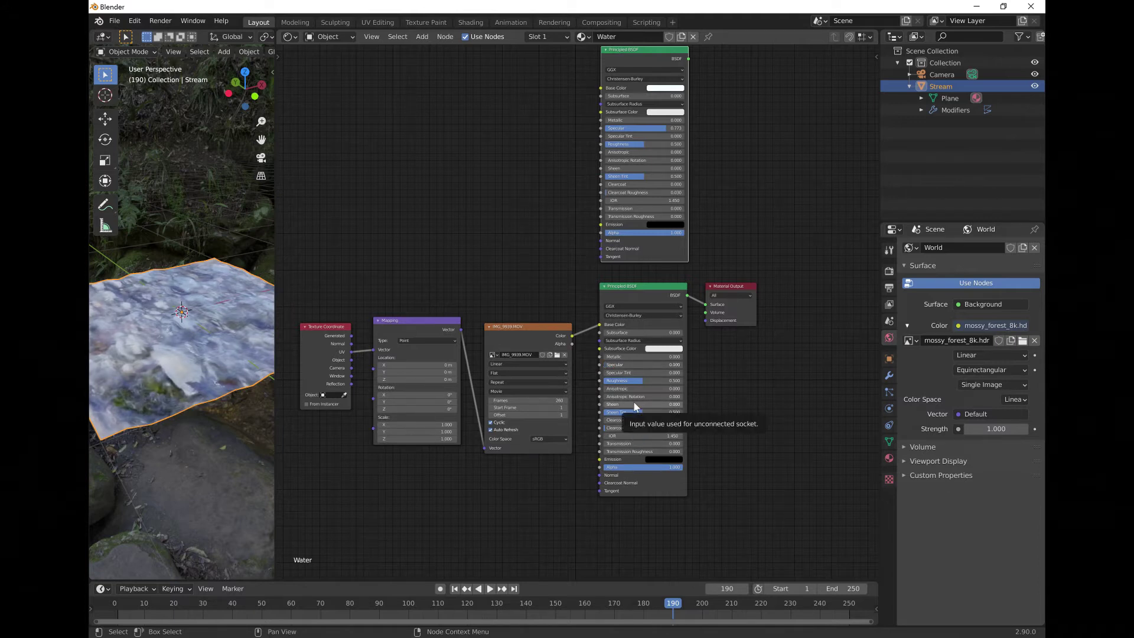
{"action": "left_click_drag", "start_coordinate": [640, 381], "coordinate": [644, 380]}
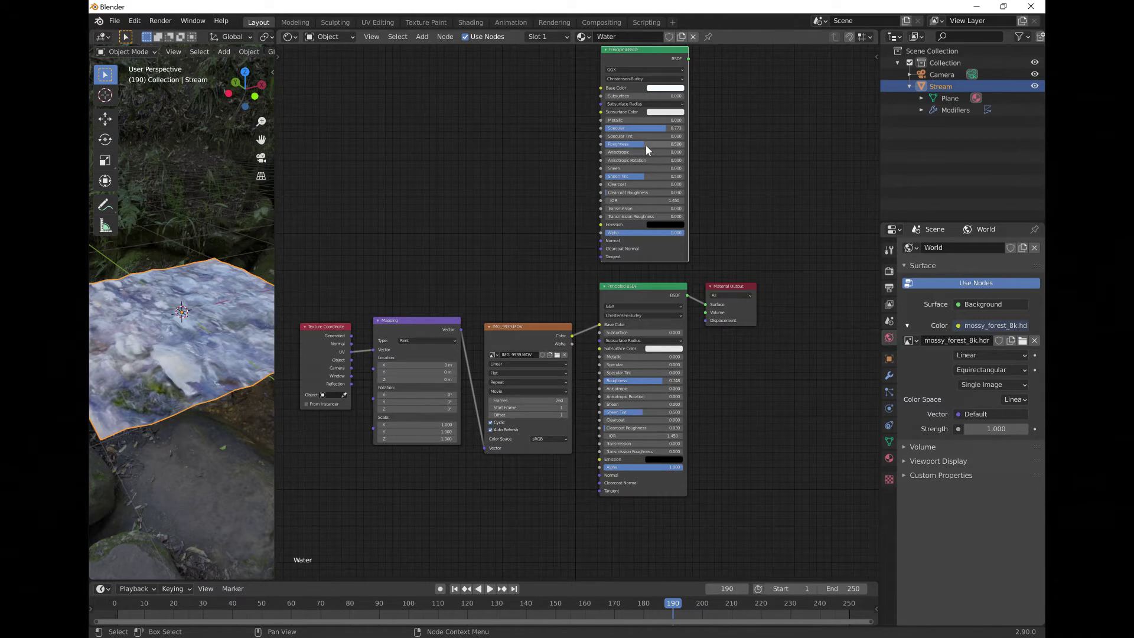
{"action": "left_click_drag", "start_coordinate": [645, 145], "coordinate": [606, 145]}
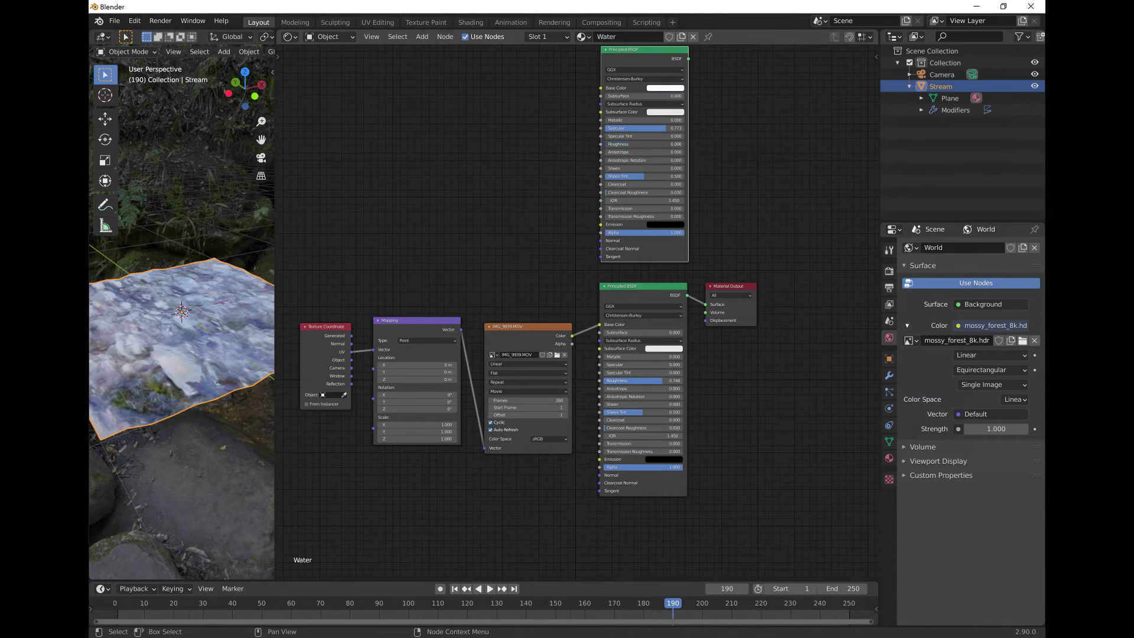
Step: Connect the IMG_9939.MOV texture's Color to the upper Principled BSDF's Base Color and move the texture node up between the two shaders
{"action": "left_click", "coordinate": [642, 46]}
{"action": "left_click_drag", "start_coordinate": [570, 337], "coordinate": [600, 88]}
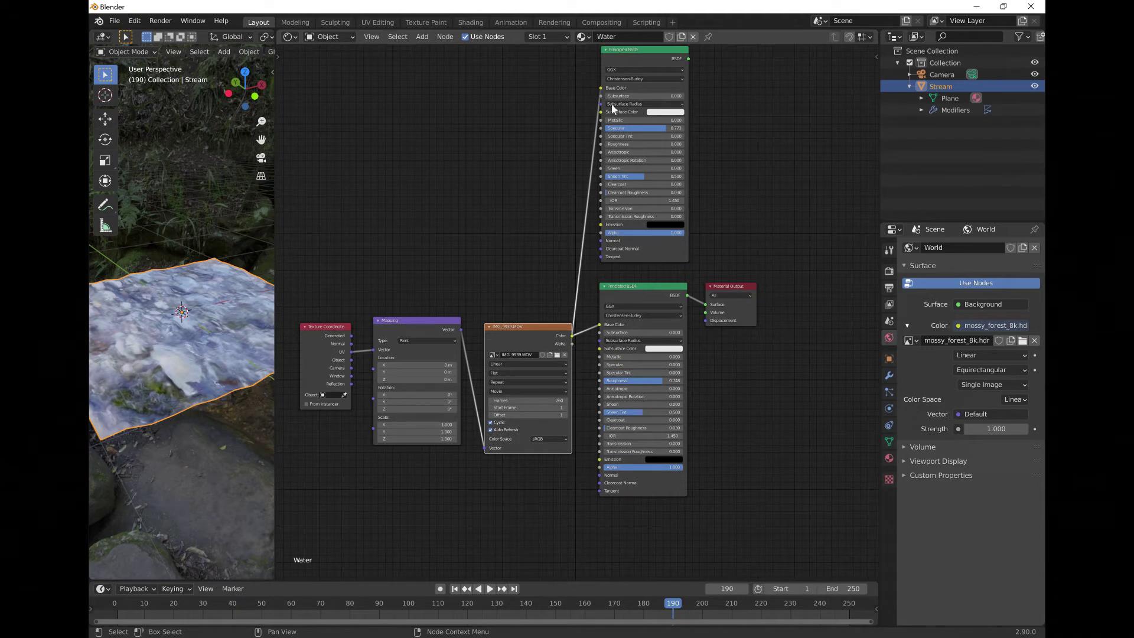
{"action": "left_click_drag", "start_coordinate": [523, 326], "coordinate": [530, 265]}
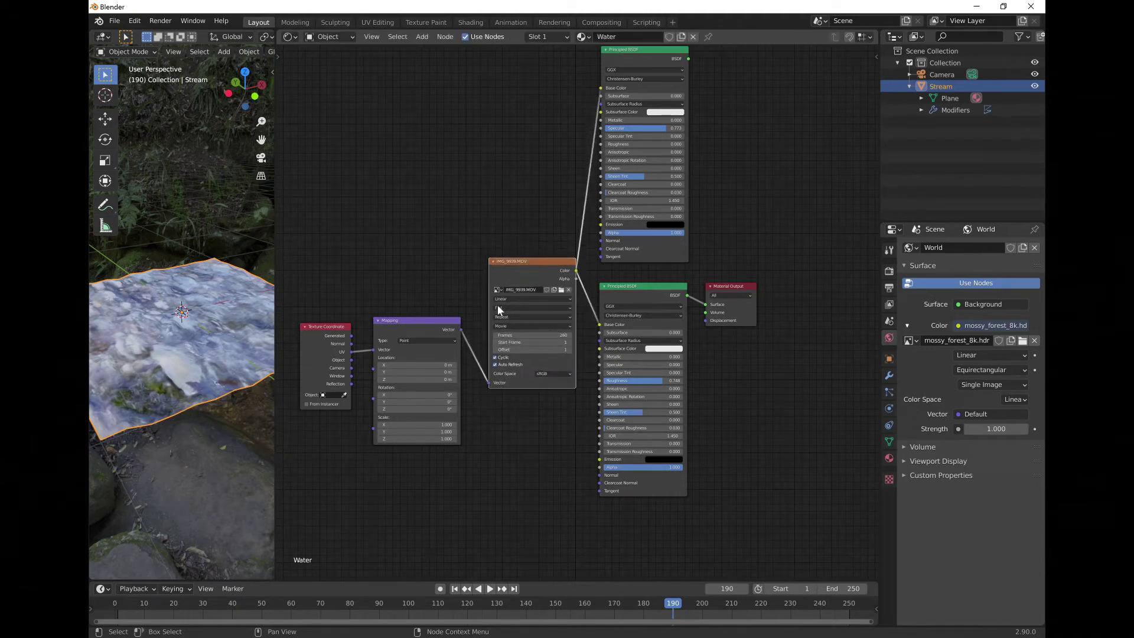
{"action": "scroll", "coordinate": [500, 456], "scroll_direction": "down", "scroll_amount": 2}
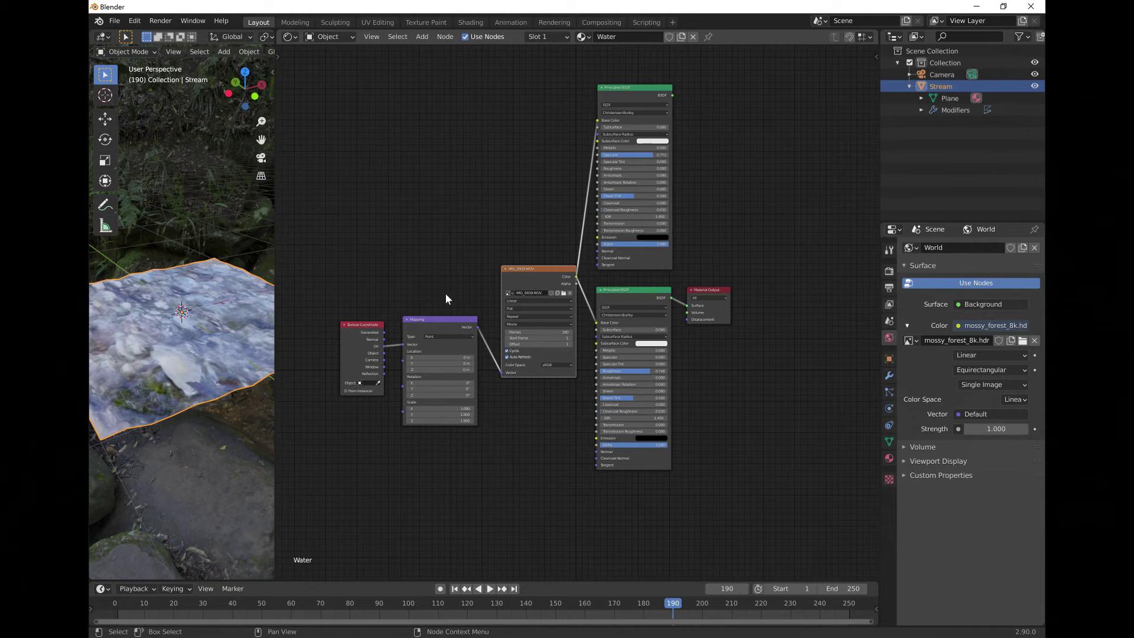
Step: Search the add-ons in the preferences for "node" to check whether Node Wrangler is enabled, and close the preferences
{"action": "left_click", "coordinate": [137, 22]}
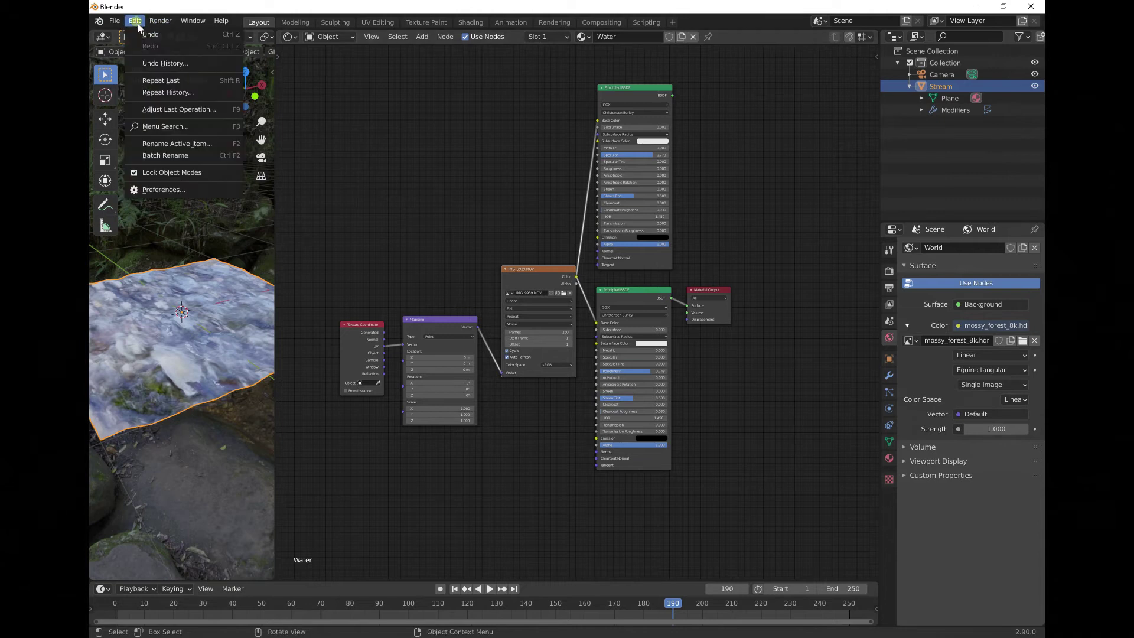
{"action": "left_click", "coordinate": [163, 189]}
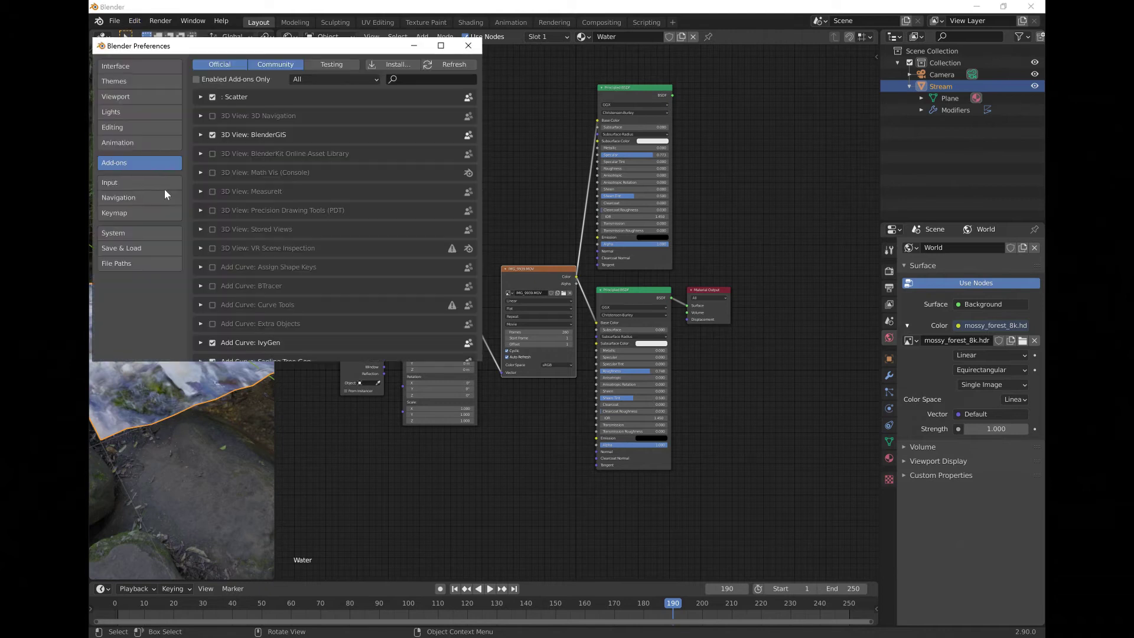
{"action": "left_click", "coordinate": [420, 80]}
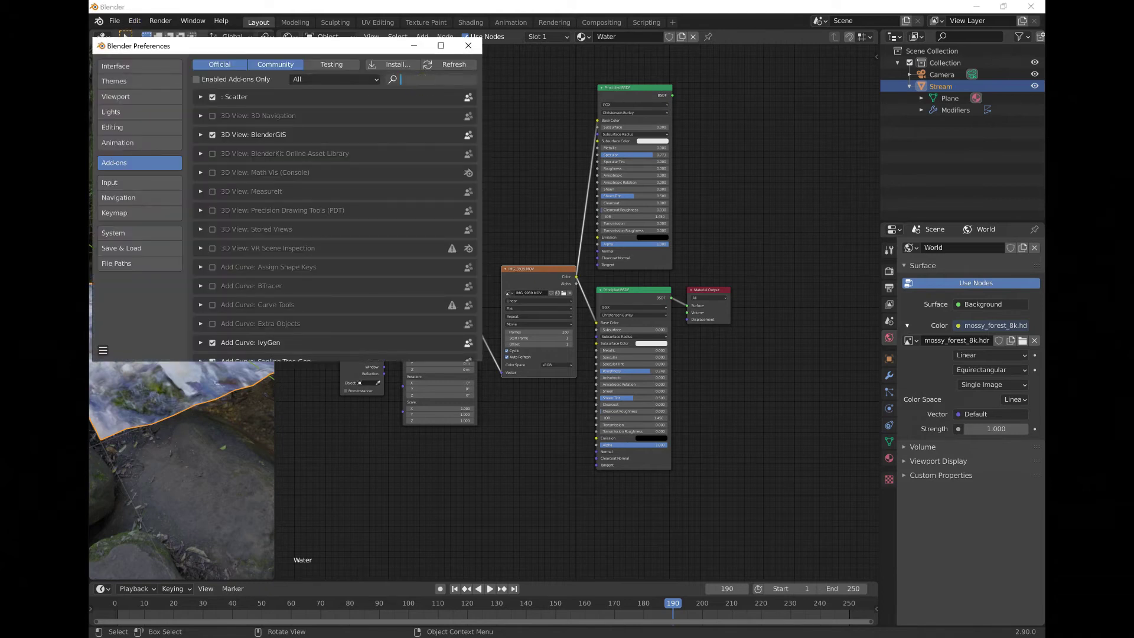
{"action": "type", "text": "node"}
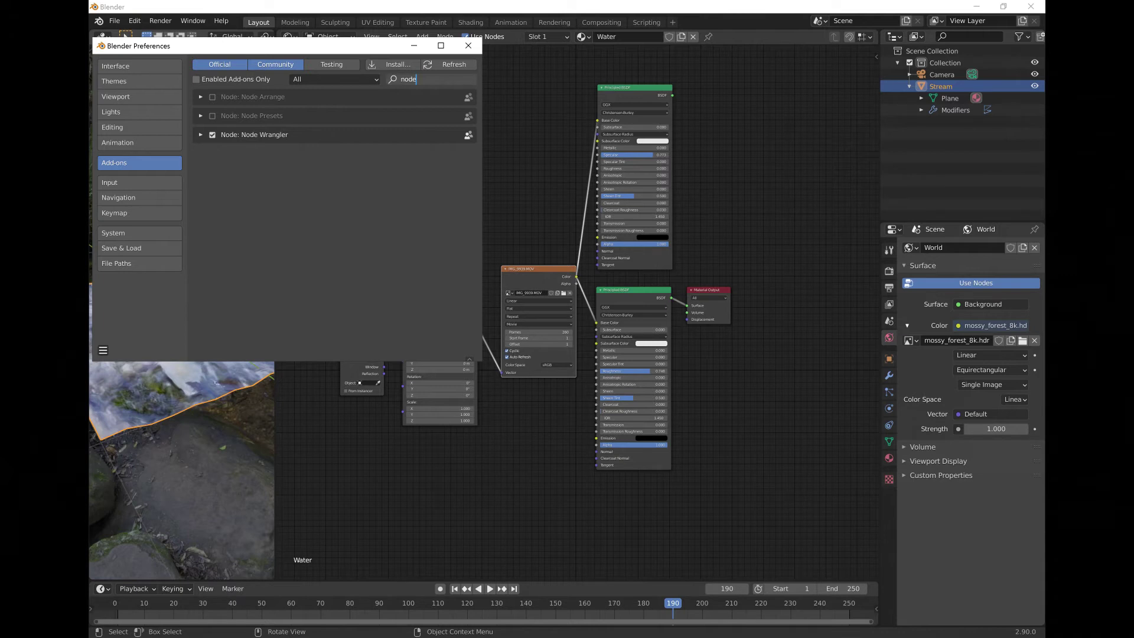
{"action": "left_click", "coordinate": [468, 46]}
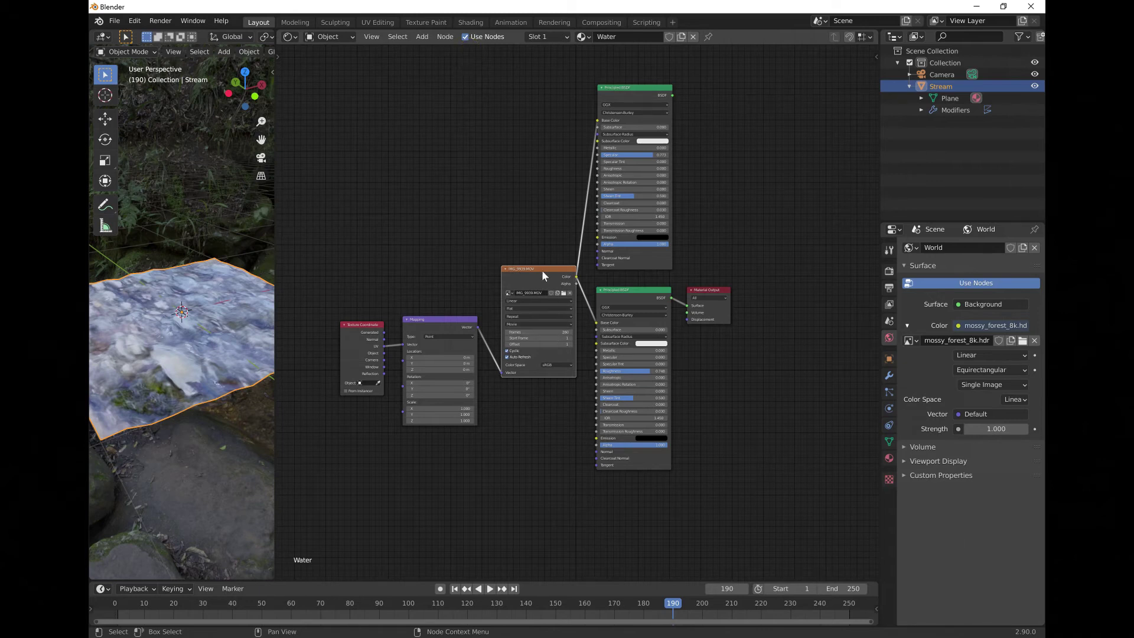
Step: Compare the unshaded IMG_9939.MOV texture with the upper Principled BSDF on the plane using Node Wrangler's node preview
{"action": "key", "text": "ctrl"}
{"action": "key", "text": "shift"}
{"action": "left_click", "coordinate": [539, 272], "text": "ctrl+shift"}
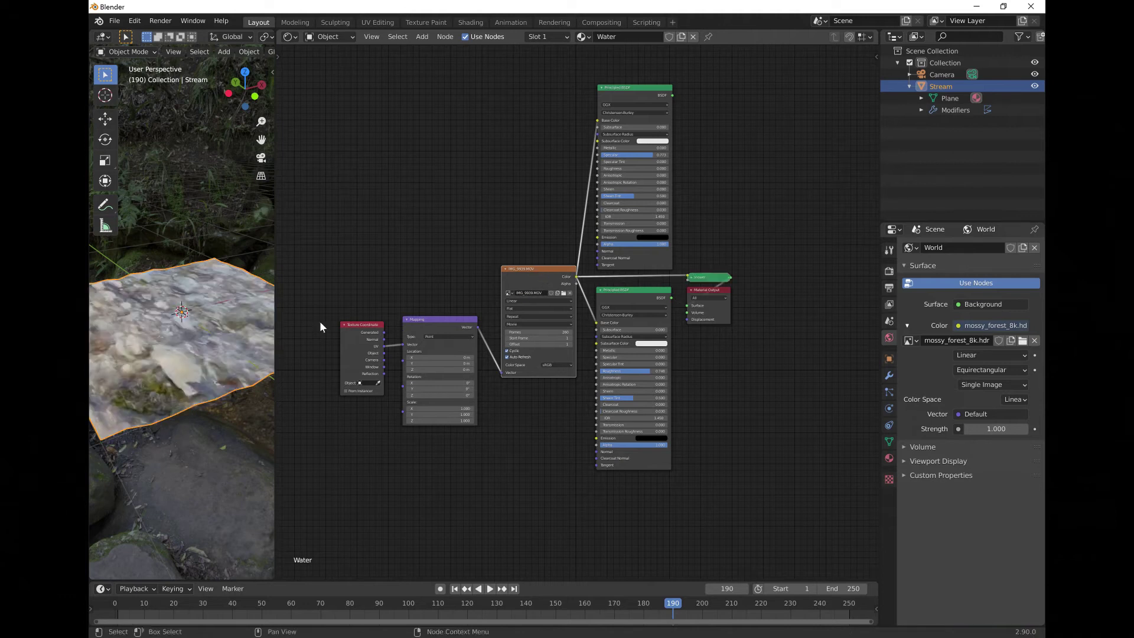
{"action": "mouse_move", "coordinate": [232, 324]}
{"action": "middle_mouse_down"}
{"action": "mouse_move", "coordinate": [227, 388]}
{"action": "mouse_move", "coordinate": [253, 334]}
{"action": "mouse_move", "coordinate": [235, 329]}
{"action": "middle_mouse_up"}
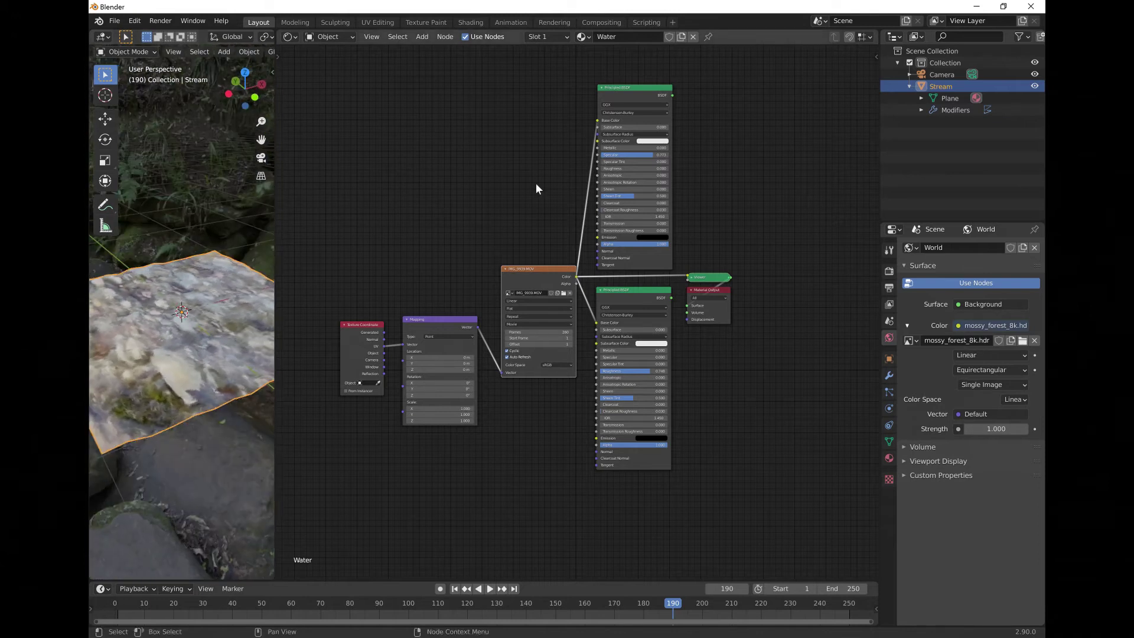
{"action": "left_click", "coordinate": [626, 87], "text": "ctrl+shift"}
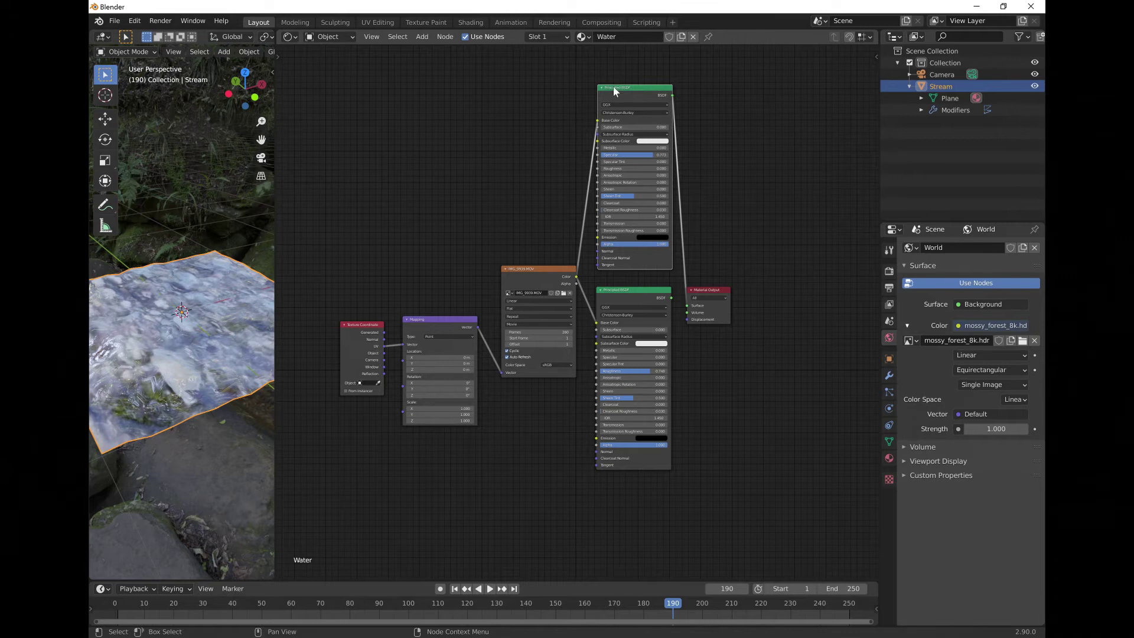
{"action": "left_click", "coordinate": [522, 269], "text": "ctrl+shift"}
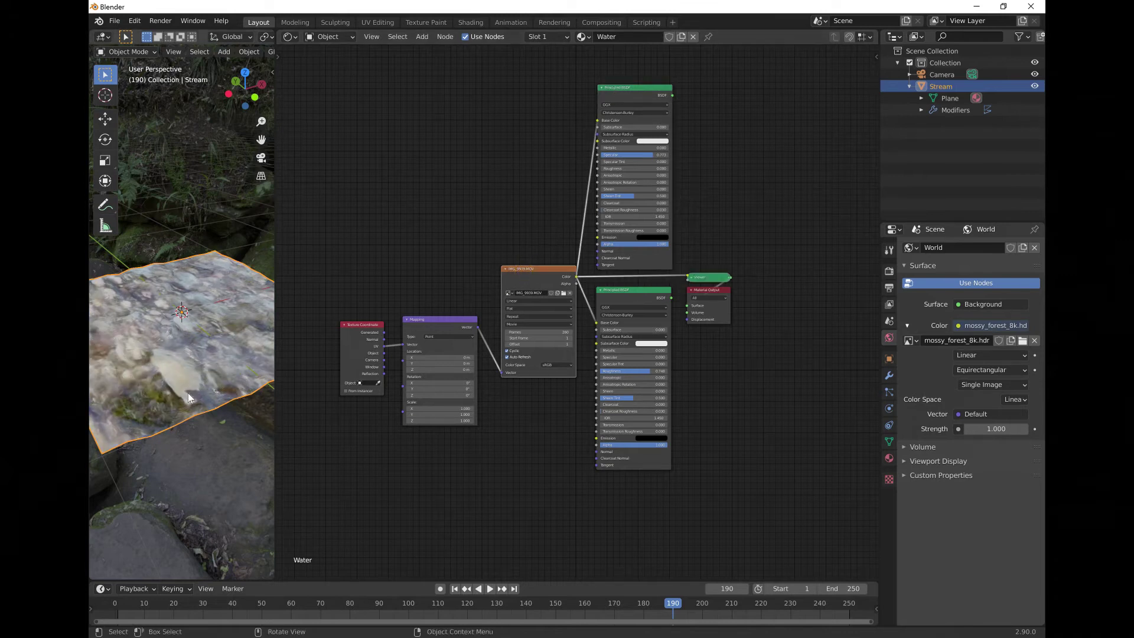
{"action": "middle_click_drag", "start_coordinate": [189, 416], "coordinate": [91, 457]}
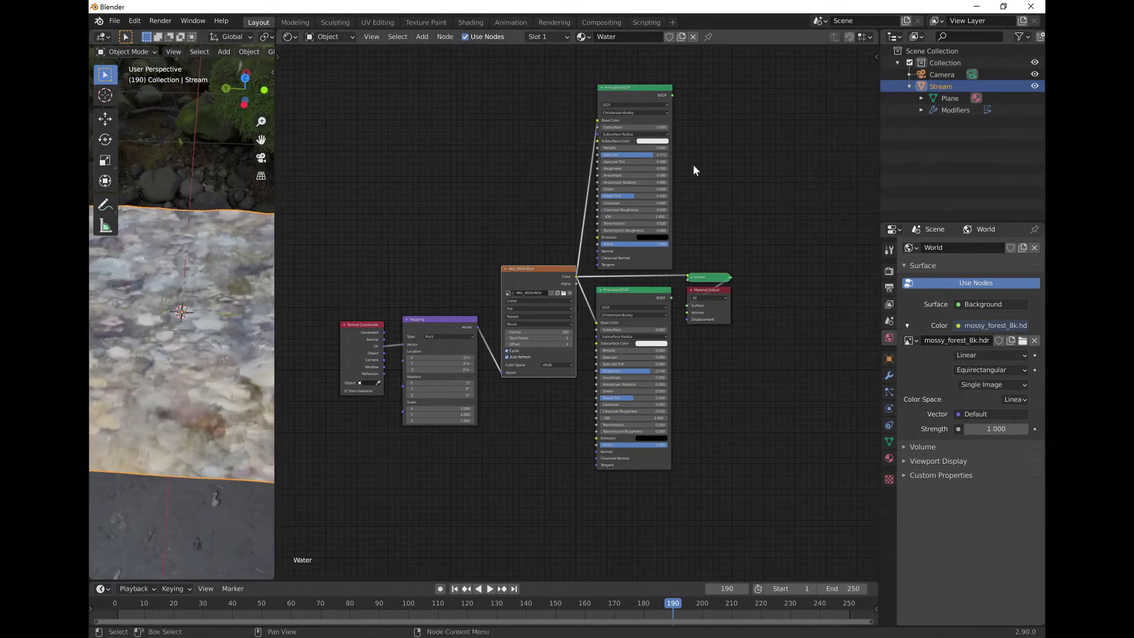
Step: Preview the upper Principled BSDF and the lower one in turn, comparing the plane's reflections from low angles
{"action": "left_click", "coordinate": [643, 88], "text": "ctrl+shift"}
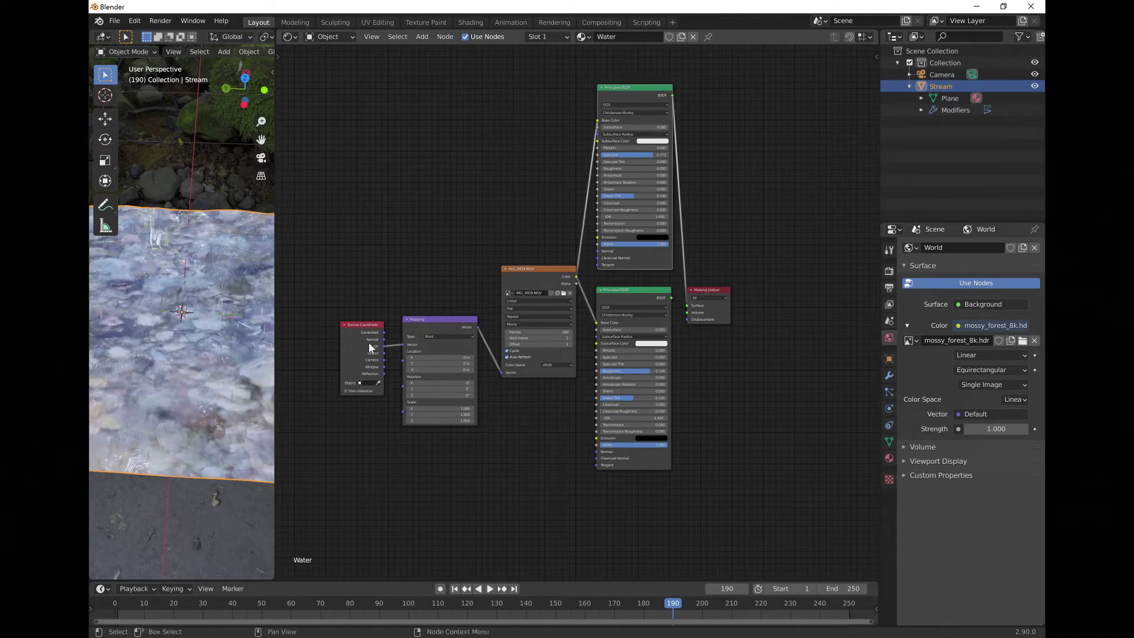
{"action": "middle_click_drag", "start_coordinate": [208, 405], "coordinate": [259, 365]}
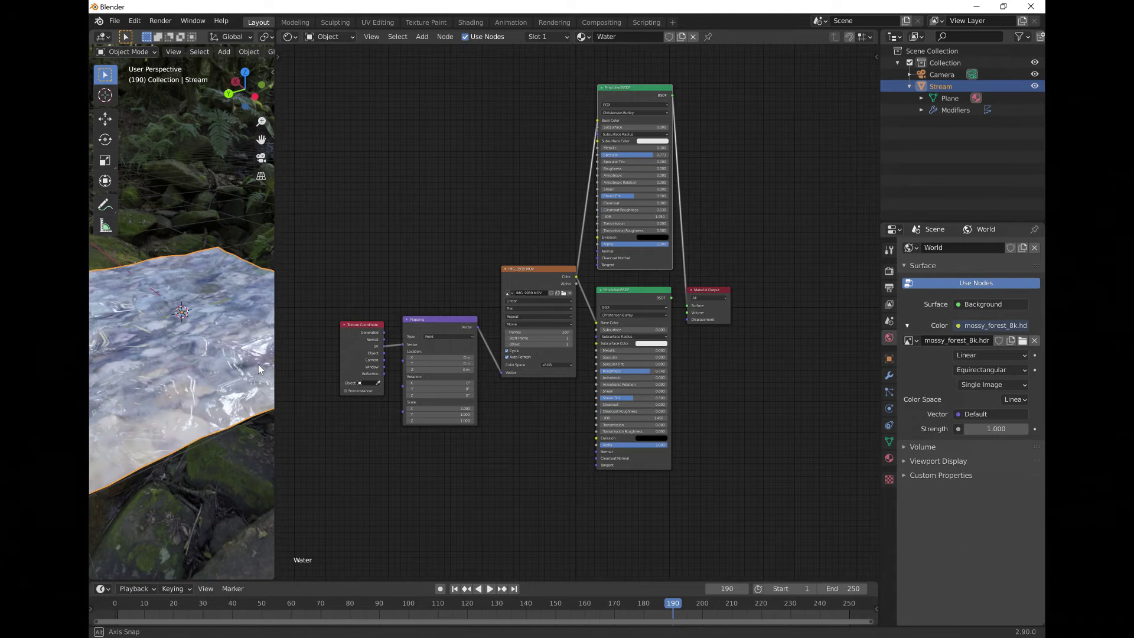
{"action": "left_click", "coordinate": [626, 293], "text": "ctrl+shift"}
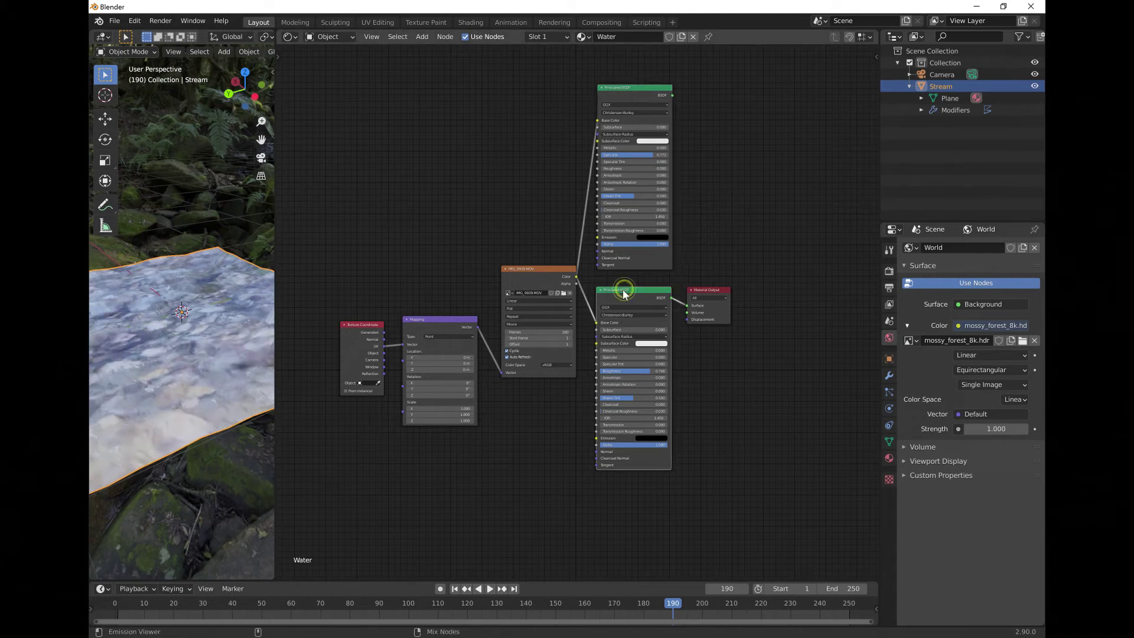
{"action": "mouse_move", "coordinate": [216, 377]}
{"action": "middle_mouse_down"}
{"action": "mouse_move", "coordinate": [211, 427]}
{"action": "mouse_move", "coordinate": [186, 386]}
{"action": "mouse_move", "coordinate": [208, 361]}
{"action": "middle_mouse_up"}
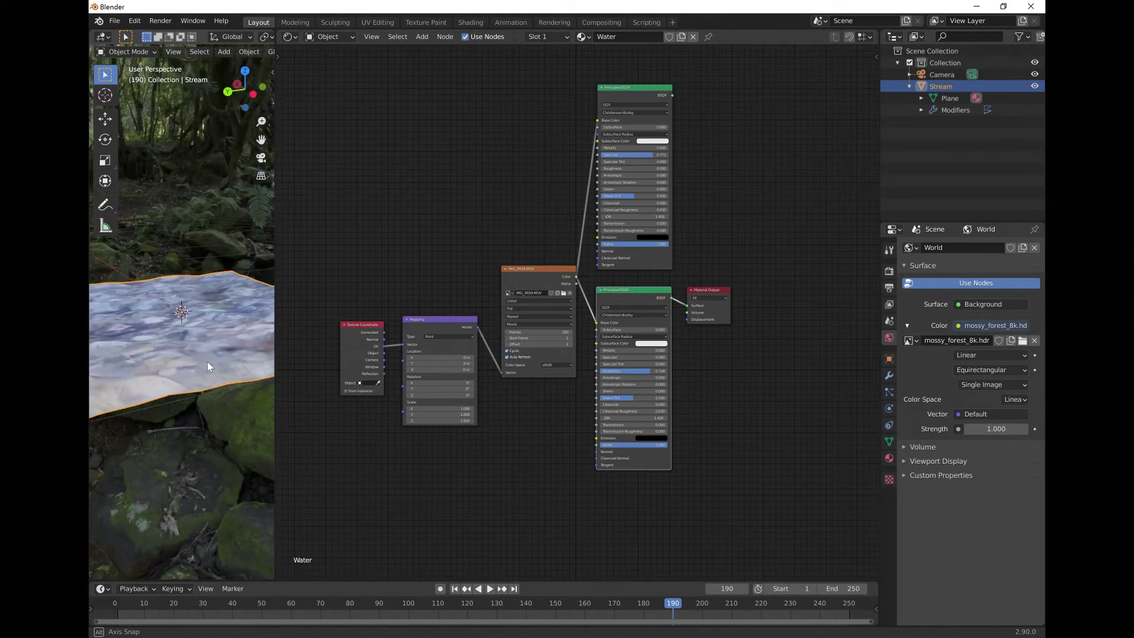
Step: Move the Material Output node away from the shaders to free up space, and shift the upper Principled BSDF slightly
{"action": "left_click", "coordinate": [704, 293]}
{"action": "left_click_drag", "start_coordinate": [704, 294], "coordinate": [825, 264]}
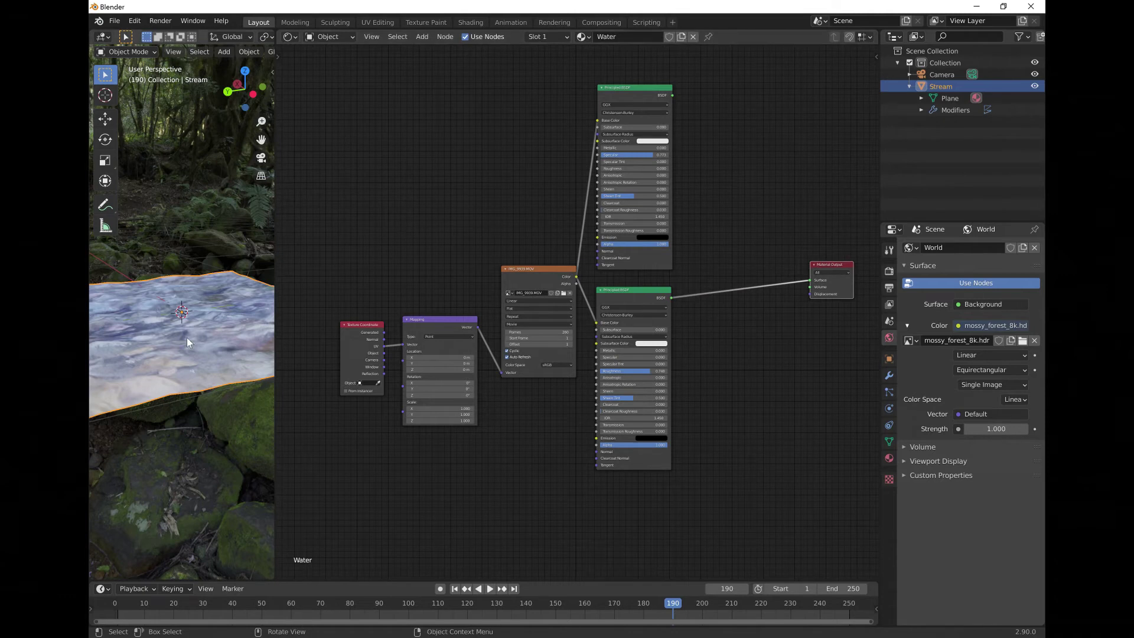
{"action": "middle_click_drag", "start_coordinate": [187, 338], "coordinate": [180, 363]}
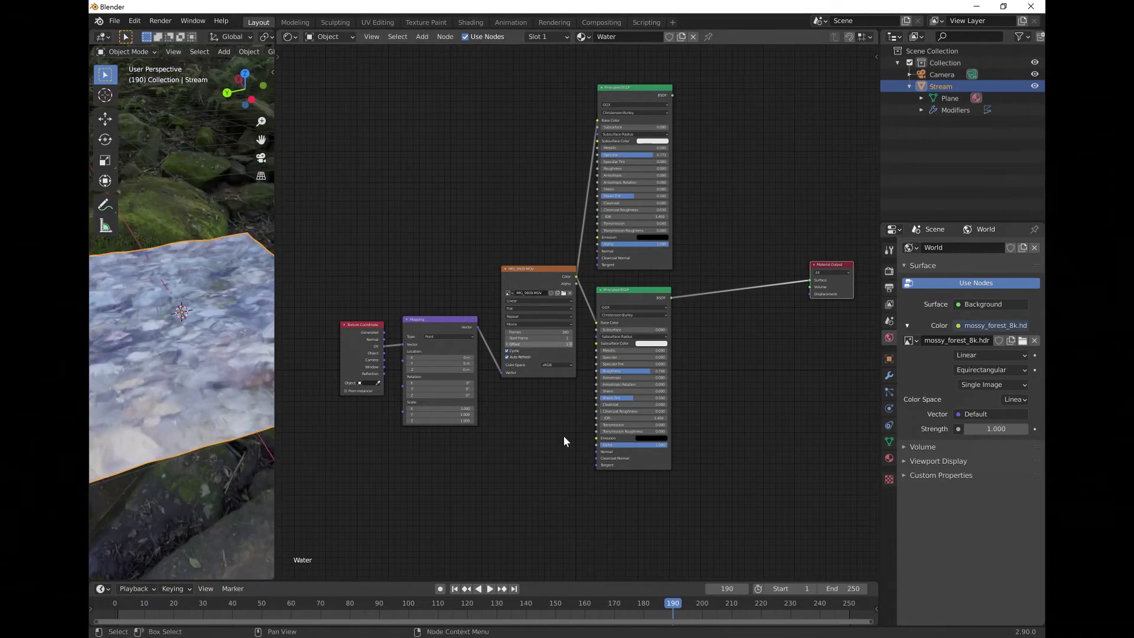
{"action": "middle_click_drag", "start_coordinate": [181, 372], "coordinate": [156, 388]}
{"action": "left_click_drag", "start_coordinate": [643, 86], "coordinate": [646, 96]}
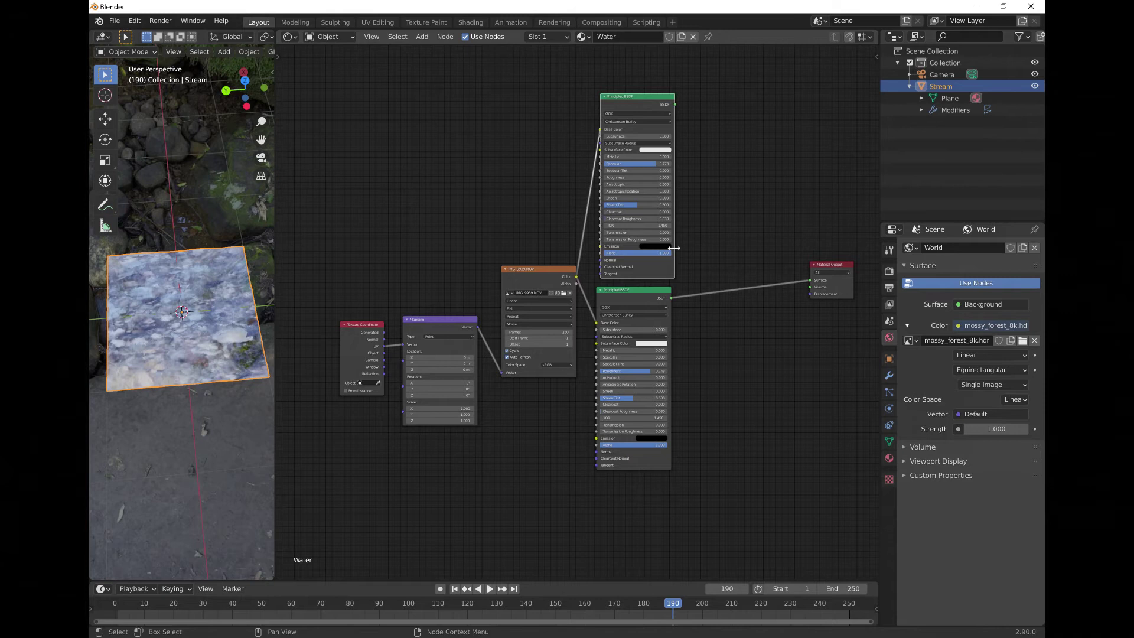
Step: Add a ColorRamp node above the upper Principled BSDF and connect the IMG_9939.MOV texture's Color to its Fac
{"action": "scroll", "coordinate": [674, 248], "scroll_direction": "down", "scroll_amount": 2}
{"action": "middle_click_drag", "start_coordinate": [685, 210], "coordinate": [651, 273]}
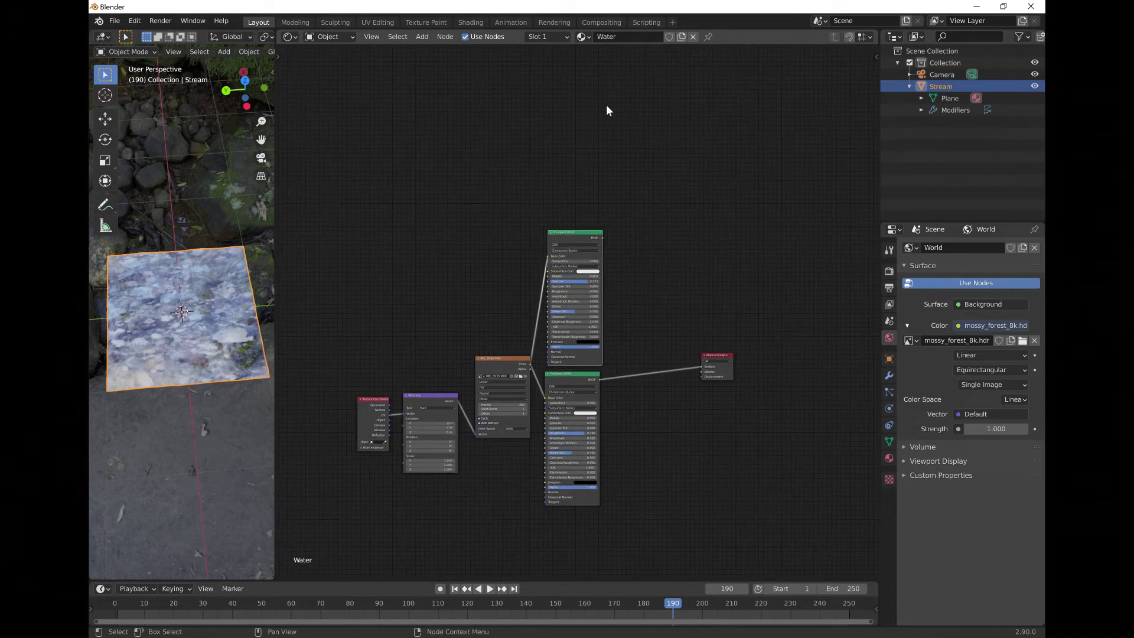
{"action": "left_click", "coordinate": [422, 37]}
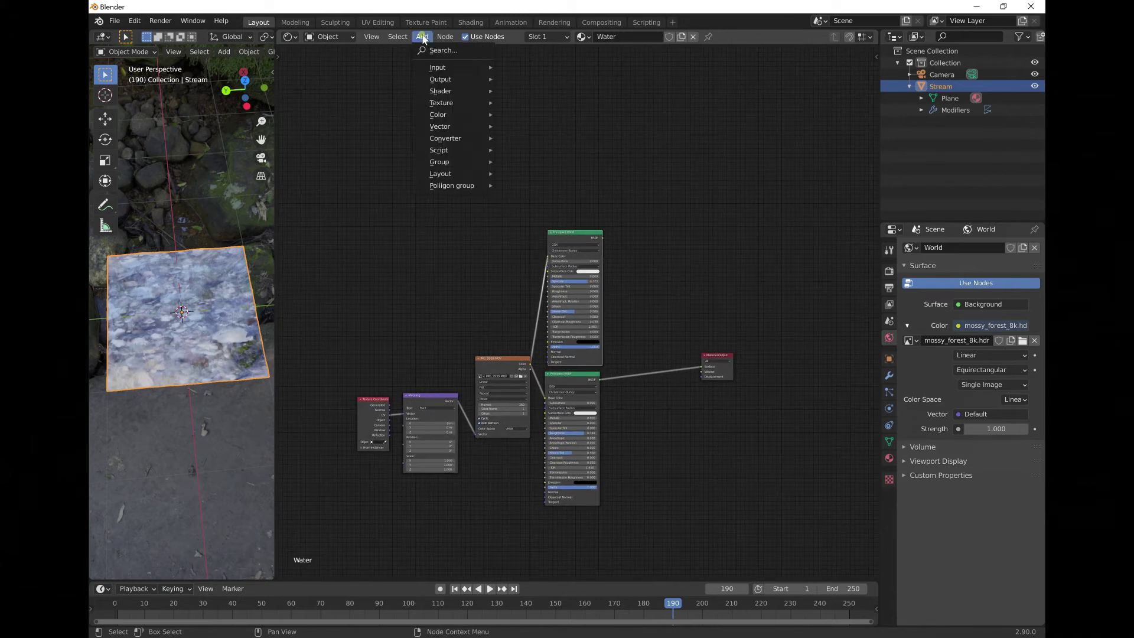
{"action": "mouse_move", "coordinate": [438, 142]}
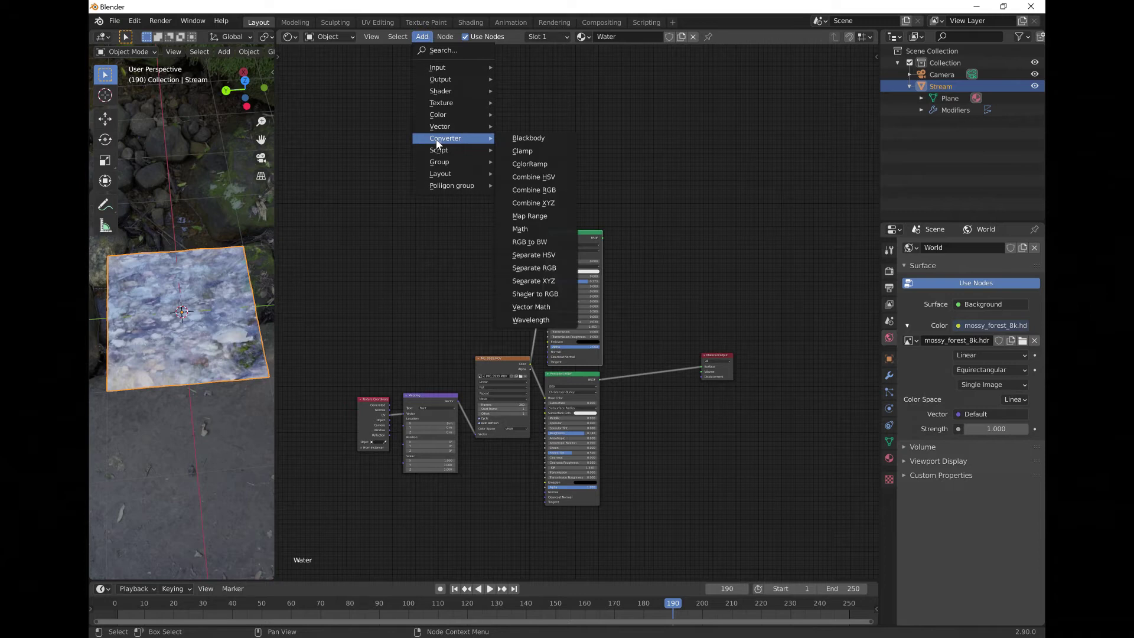
{"action": "left_click", "coordinate": [531, 164]}
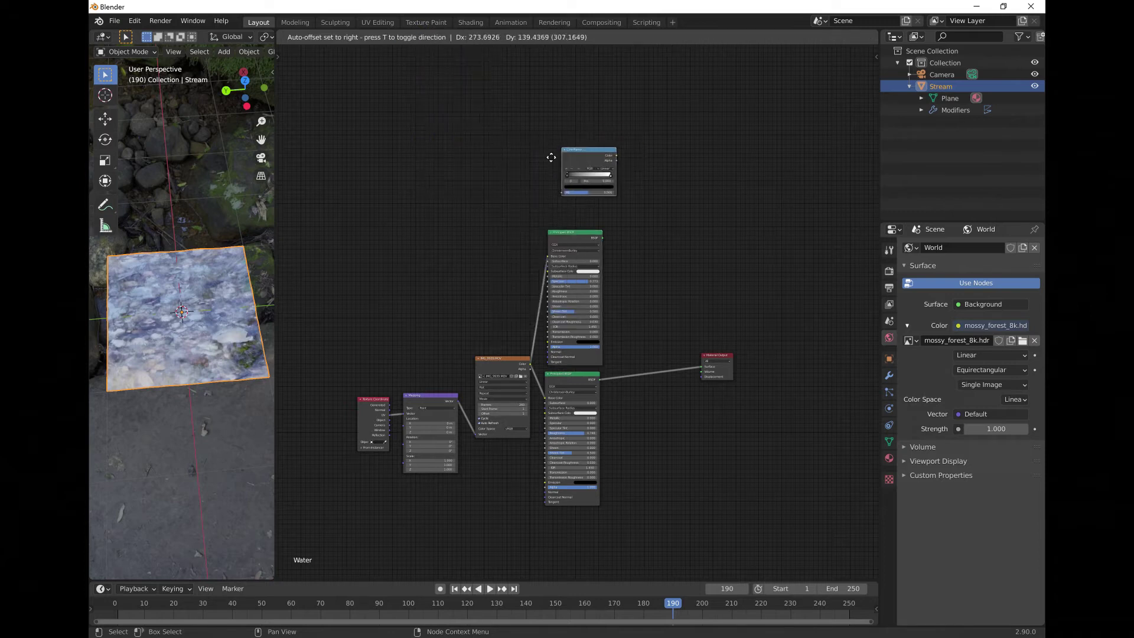
{"action": "left_click", "coordinate": [558, 156]}
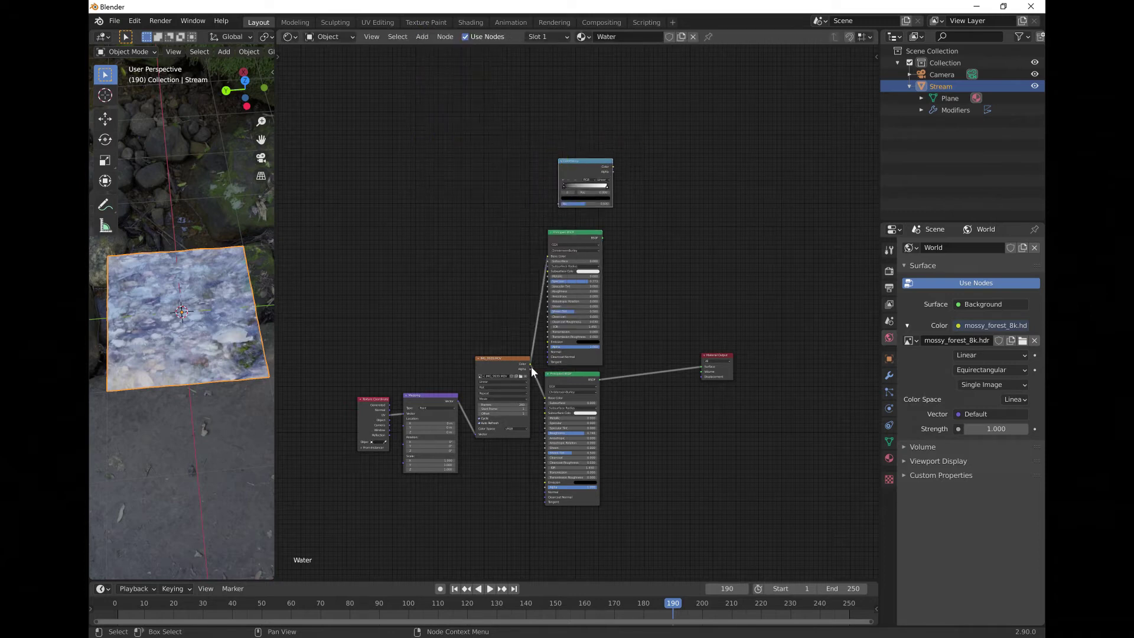
{"action": "left_click_drag", "start_coordinate": [530, 363], "coordinate": [558, 203]}
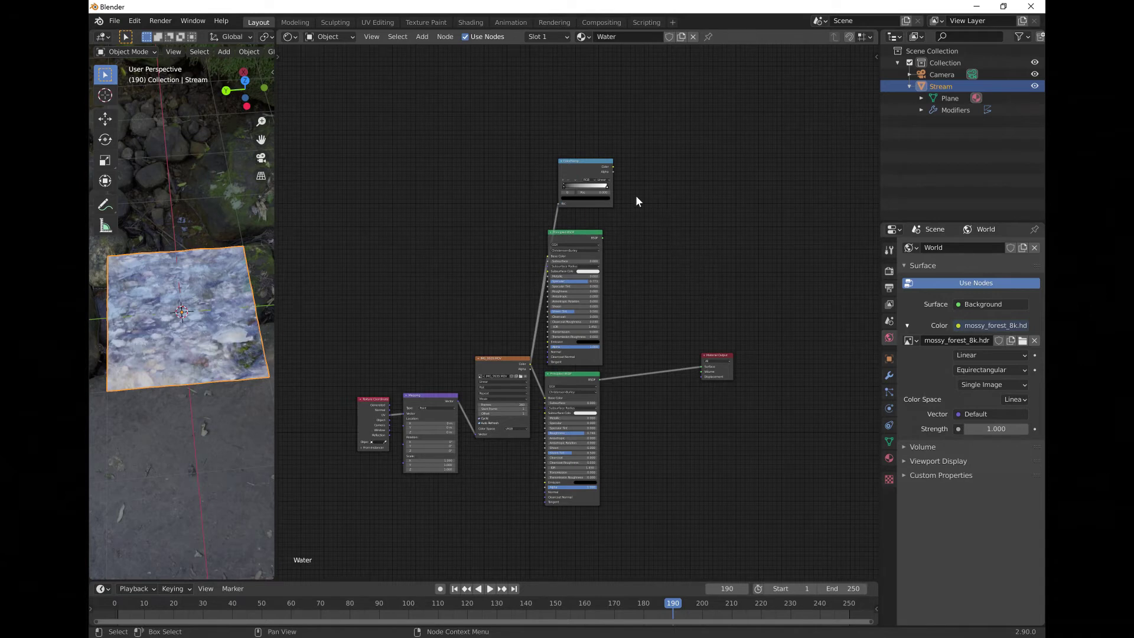
Step: Preview the ColorRamp in a widened viewport and set its white stop to 0.605 and its black stop to 0.425
{"action": "left_click", "coordinate": [584, 160], "text": "ctrl+shift"}
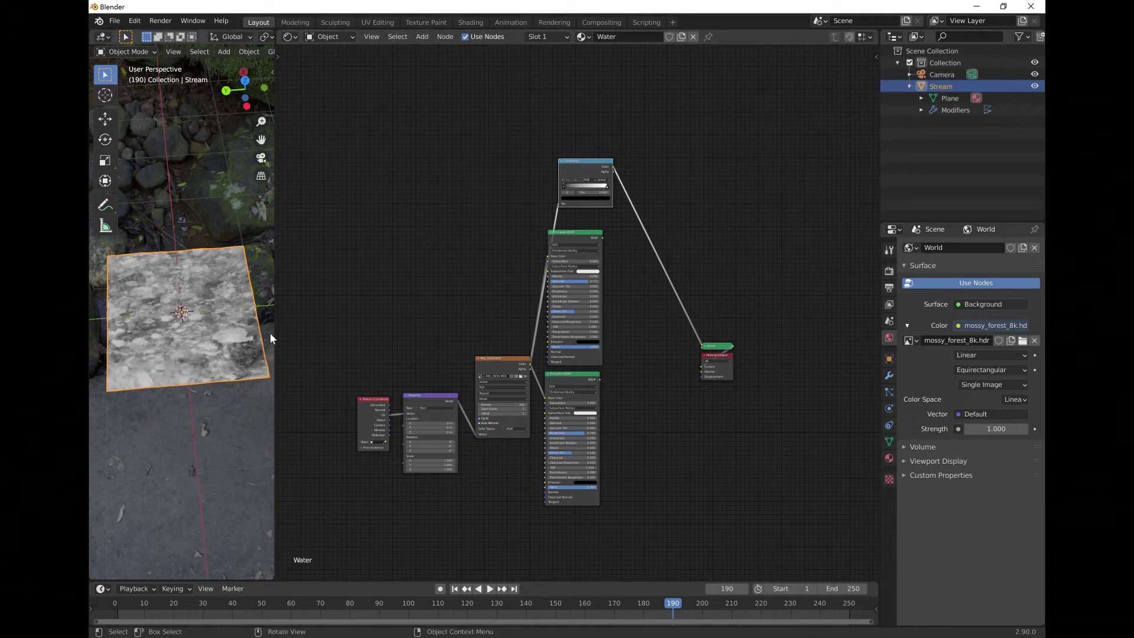
{"action": "left_click_drag", "start_coordinate": [275, 335], "coordinate": [381, 348]}
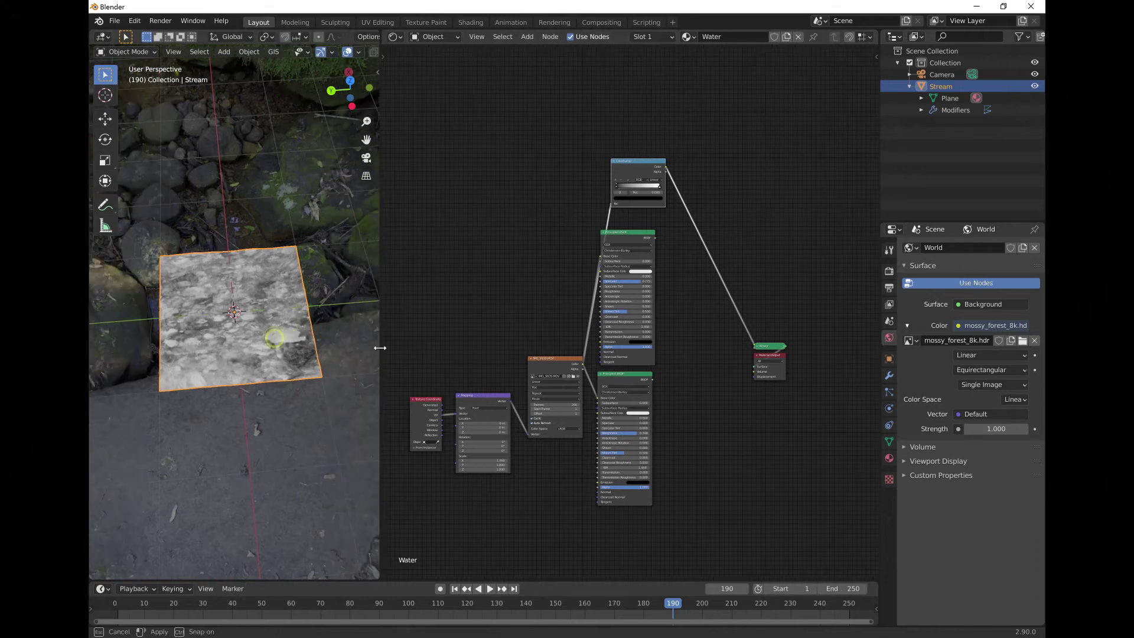
{"action": "scroll", "coordinate": [611, 192], "scroll_direction": "up", "scroll_amount": 2}
{"action": "scroll", "coordinate": [632, 195], "scroll_direction": "up", "scroll_amount": 2}
{"action": "middle_click_drag", "start_coordinate": [632, 195], "coordinate": [632, 254]}
{"action": "left_click_drag", "start_coordinate": [603, 193], "coordinate": [660, 193]}
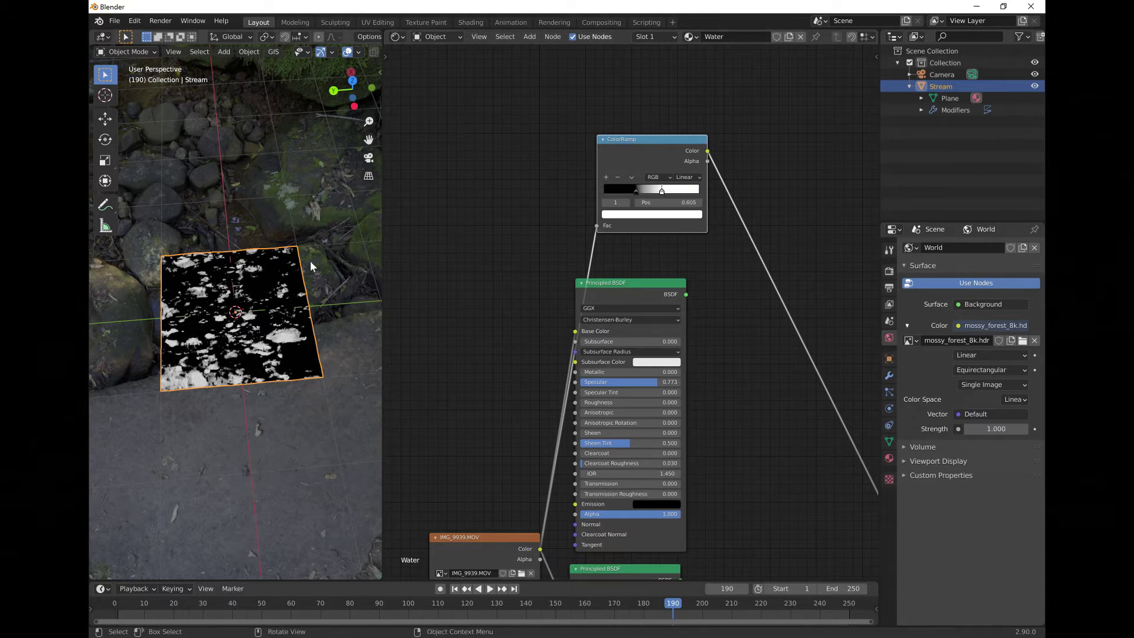
{"action": "middle_click_drag", "start_coordinate": [310, 261], "coordinate": [245, 322]}
{"action": "mouse_move", "coordinate": [636, 190]}
{"action": "left_mouse_down"}
{"action": "mouse_move", "coordinate": [610, 193]}
{"action": "mouse_move", "coordinate": [647, 195]}
{"action": "left_mouse_up"}
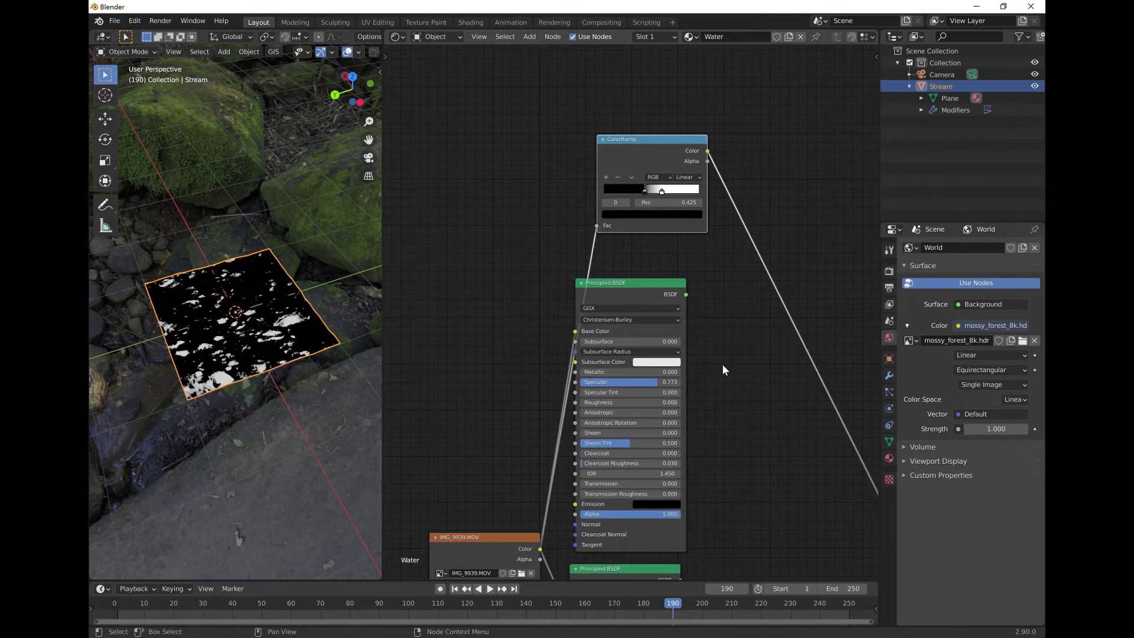
Step: Add a Mix Shader before the Material Output, connecting the upper Principled BSDF to its first Shader input and the lower one to its second
{"action": "scroll", "coordinate": [723, 367], "scroll_direction": "down", "scroll_amount": 1}
{"action": "scroll", "coordinate": [703, 414], "scroll_direction": "down", "scroll_amount": 1}
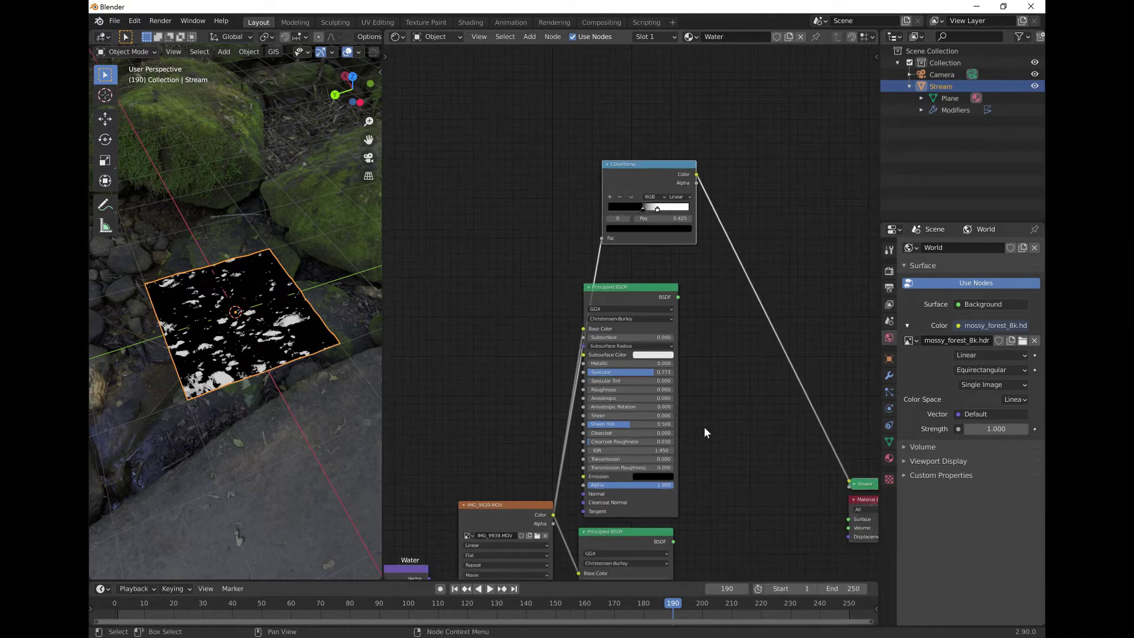
{"action": "middle_click_drag", "start_coordinate": [701, 405], "coordinate": [615, 326]}
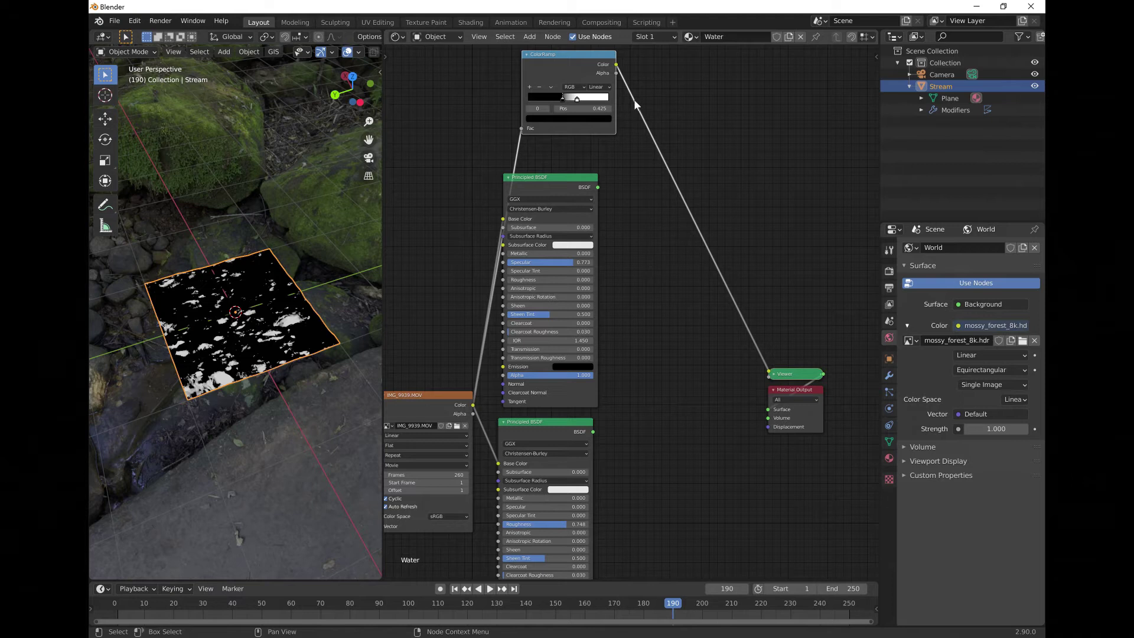
{"action": "left_click", "coordinate": [529, 36]}
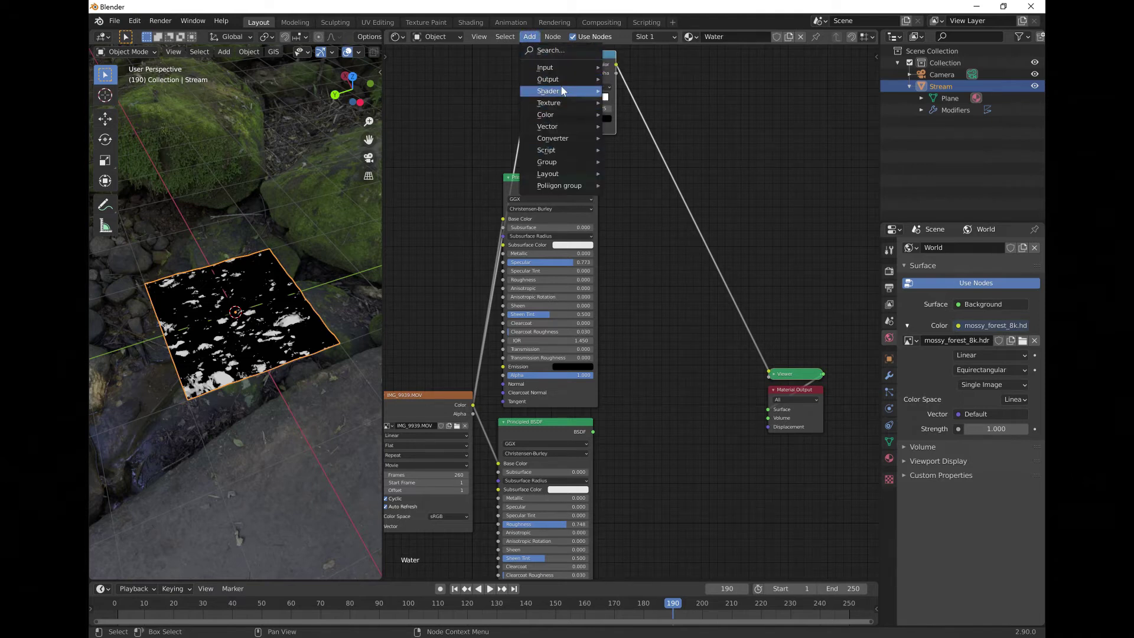
{"action": "mouse_move", "coordinate": [562, 90]}
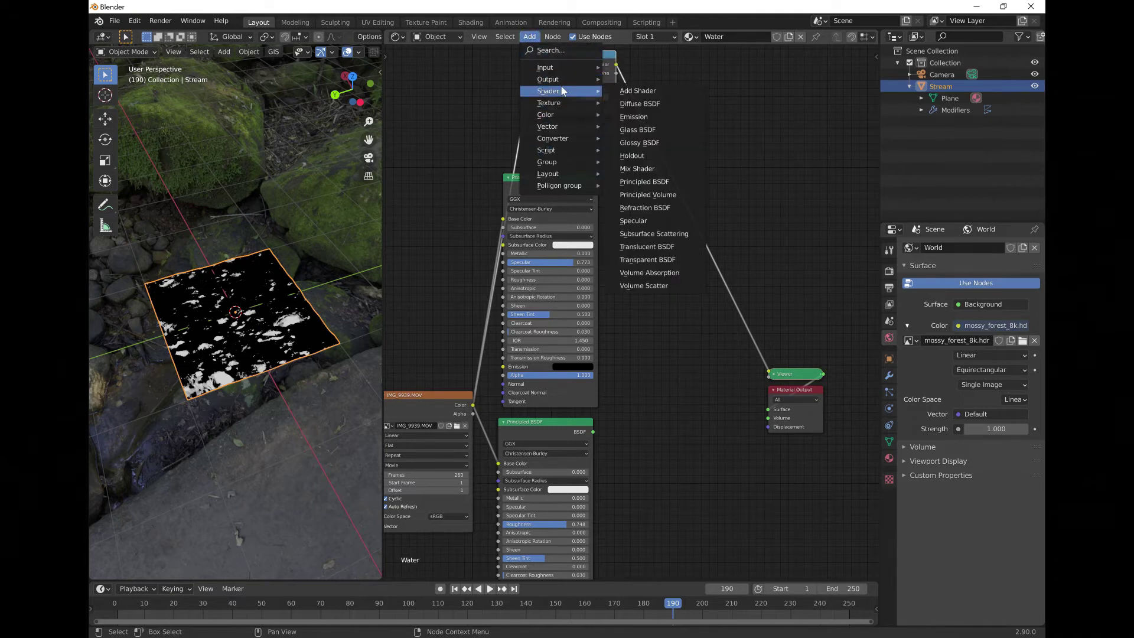
{"action": "left_click", "coordinate": [654, 168]}
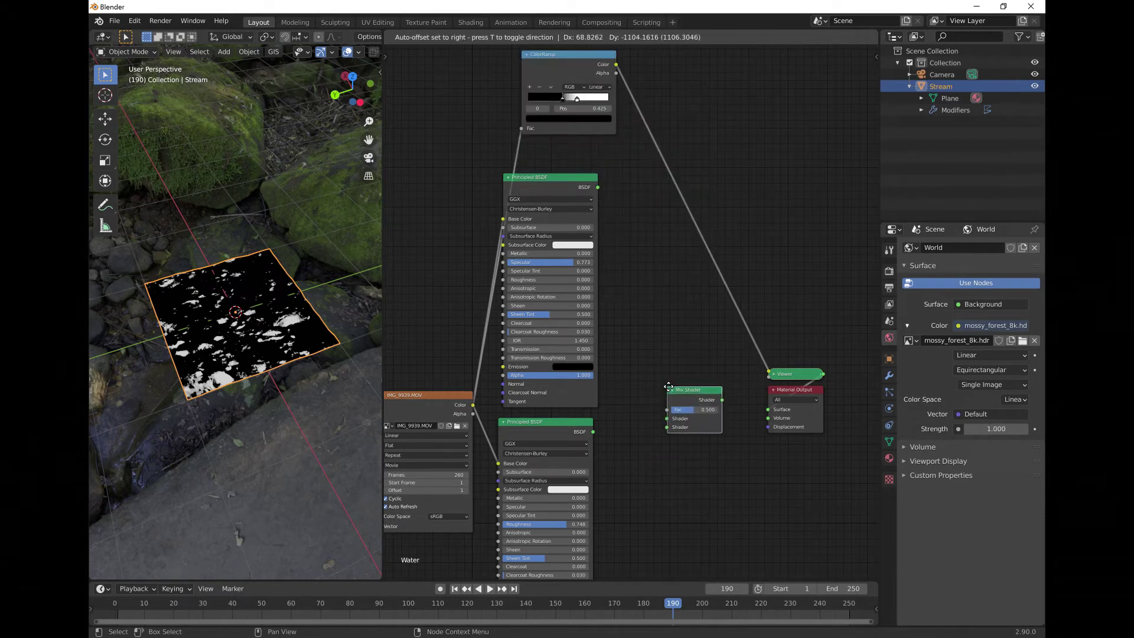
{"action": "left_click", "coordinate": [675, 381]}
{"action": "left_click_drag", "start_coordinate": [598, 187], "coordinate": [674, 415]}
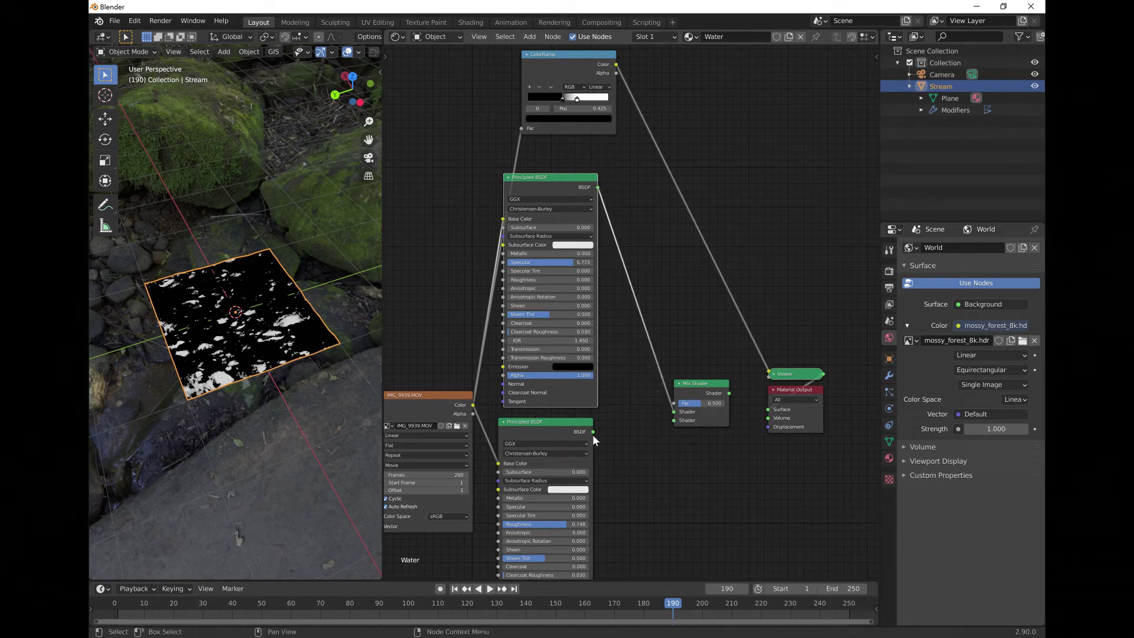
{"action": "left_click_drag", "start_coordinate": [593, 432], "coordinate": [671, 420]}
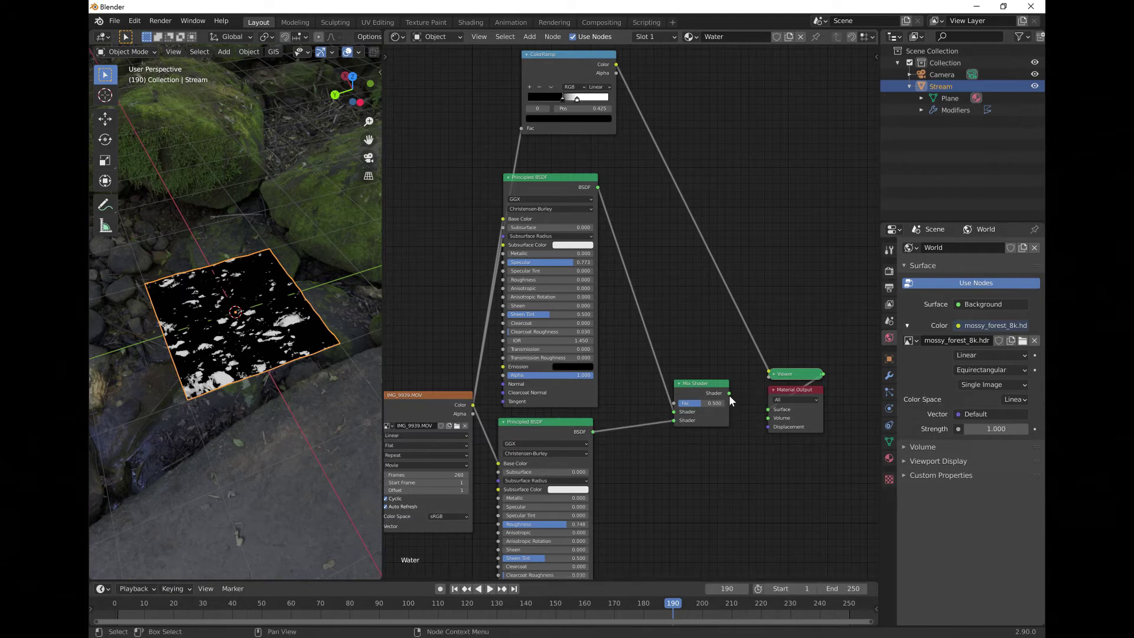
Step: Connect the Mix Shader to the Material Output's Surface and preview it on the plane in place of the ColorRamp
{"action": "left_click_drag", "start_coordinate": [729, 393], "coordinate": [763, 412]}
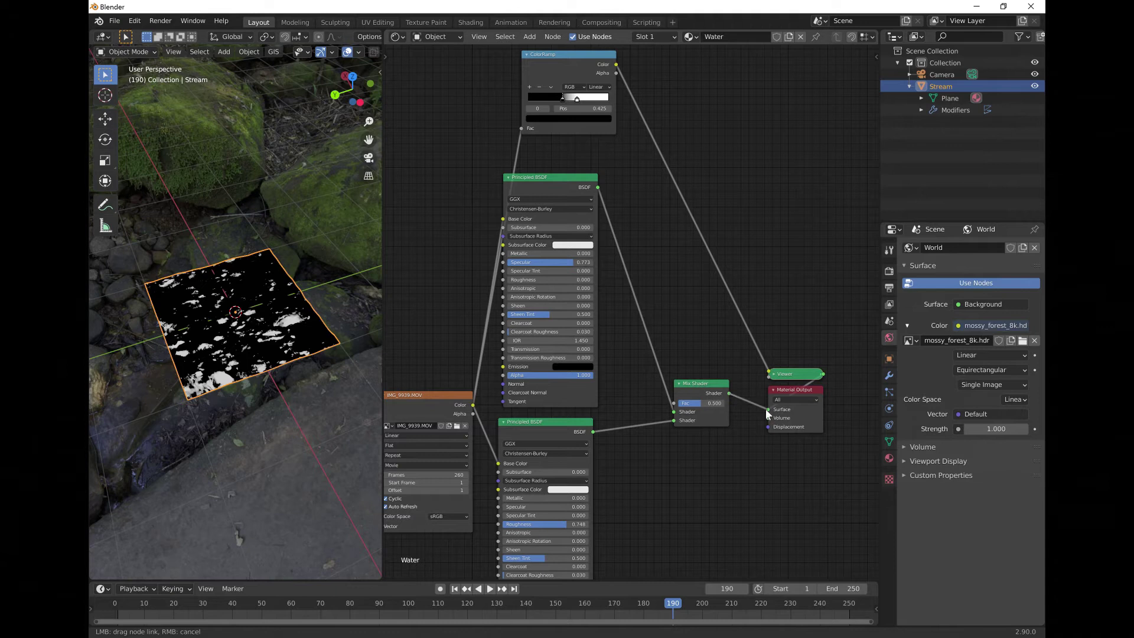
{"action": "left_click_drag", "start_coordinate": [766, 415], "coordinate": [767, 413]}
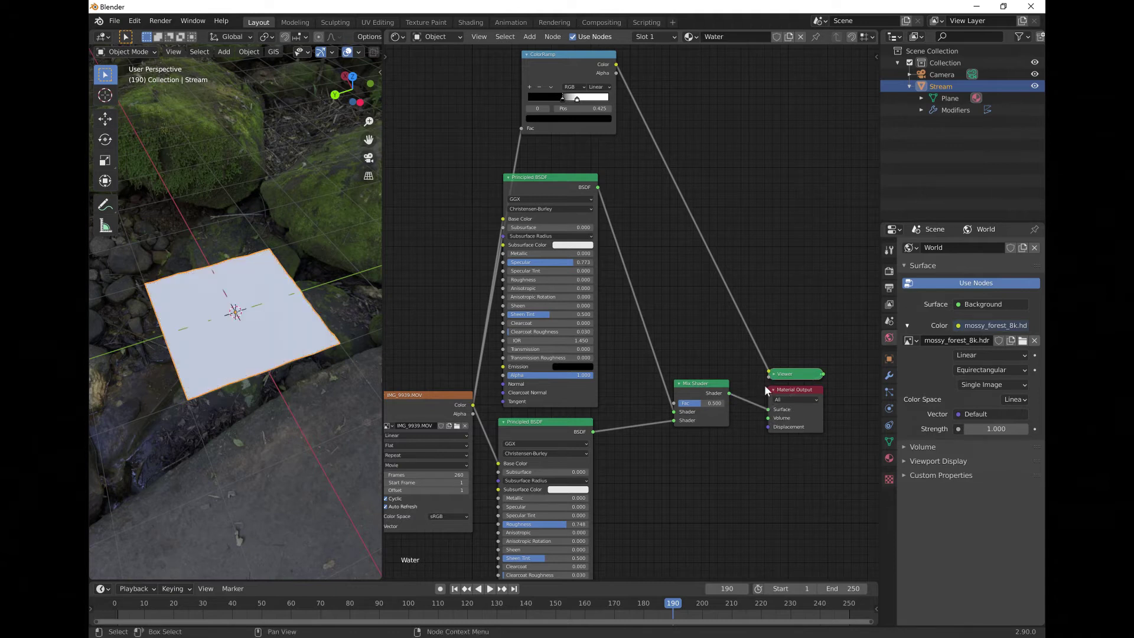
{"action": "left_click", "coordinate": [697, 389], "text": "ctrl+shift"}
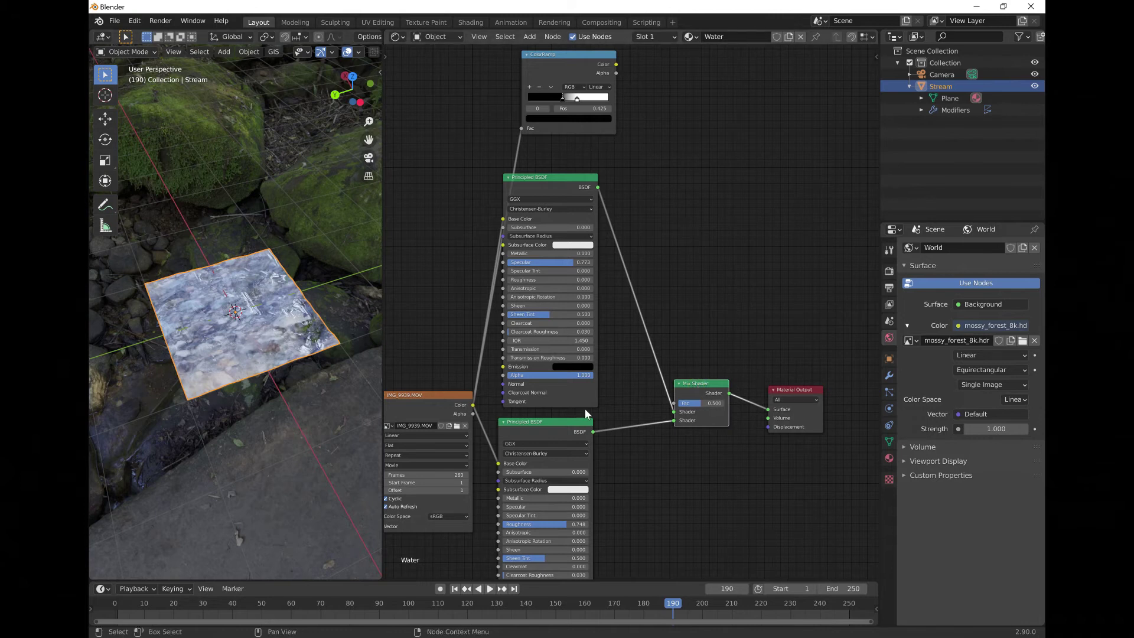
Step: Try adjusting the Mix Shader's Fac value, and connect the ColorRamp's Color to the Fac input
{"action": "mouse_move", "coordinate": [261, 338]}
{"action": "middle_mouse_down"}
{"action": "mouse_move", "coordinate": [321, 297]}
{"action": "mouse_move", "coordinate": [267, 327]}
{"action": "mouse_move", "coordinate": [275, 354]}
{"action": "mouse_move", "coordinate": [257, 311]}
{"action": "mouse_move", "coordinate": [271, 333]}
{"action": "mouse_move", "coordinate": [254, 346]}
{"action": "mouse_move", "coordinate": [223, 341]}
{"action": "mouse_move", "coordinate": [221, 312]}
{"action": "mouse_move", "coordinate": [279, 304]}
{"action": "mouse_move", "coordinate": [292, 366]}
{"action": "mouse_move", "coordinate": [278, 346]}
{"action": "middle_mouse_up"}
{"action": "left_click_drag", "start_coordinate": [696, 402], "coordinate": [685, 403]}
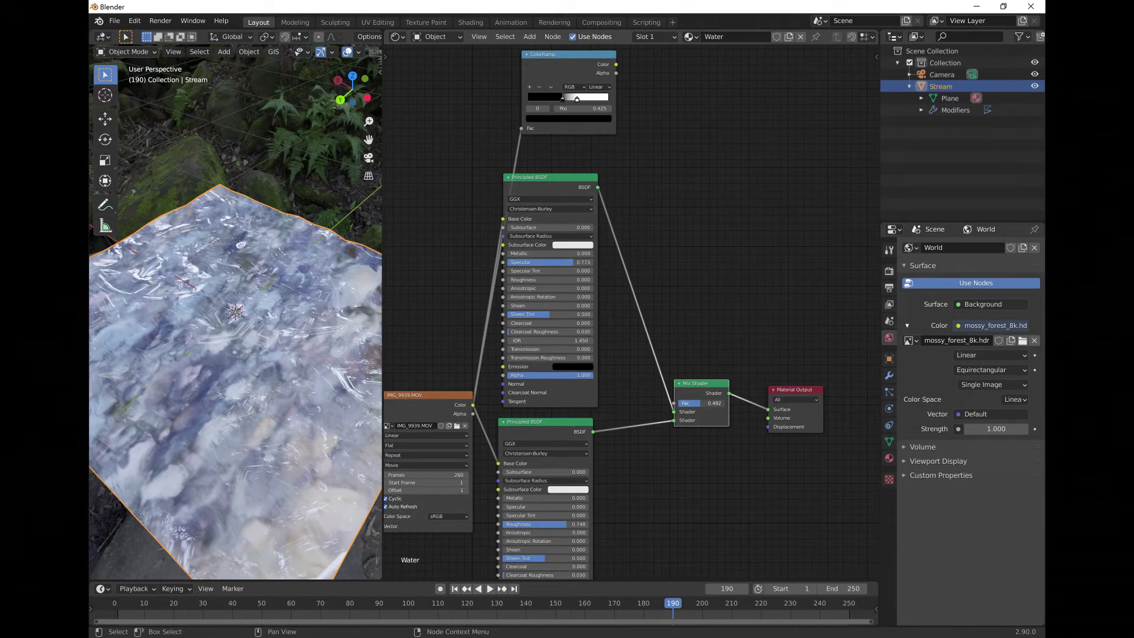
{"action": "scroll", "coordinate": [673, 206], "scroll_direction": "down", "scroll_amount": 2}
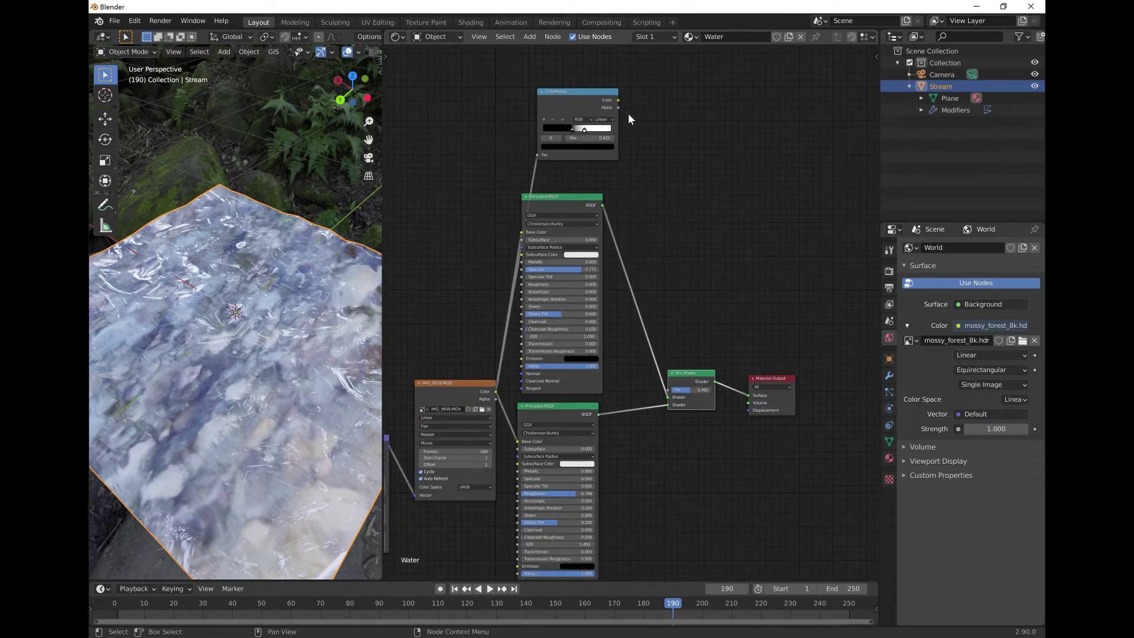
{"action": "left_click_drag", "start_coordinate": [618, 101], "coordinate": [675, 394]}
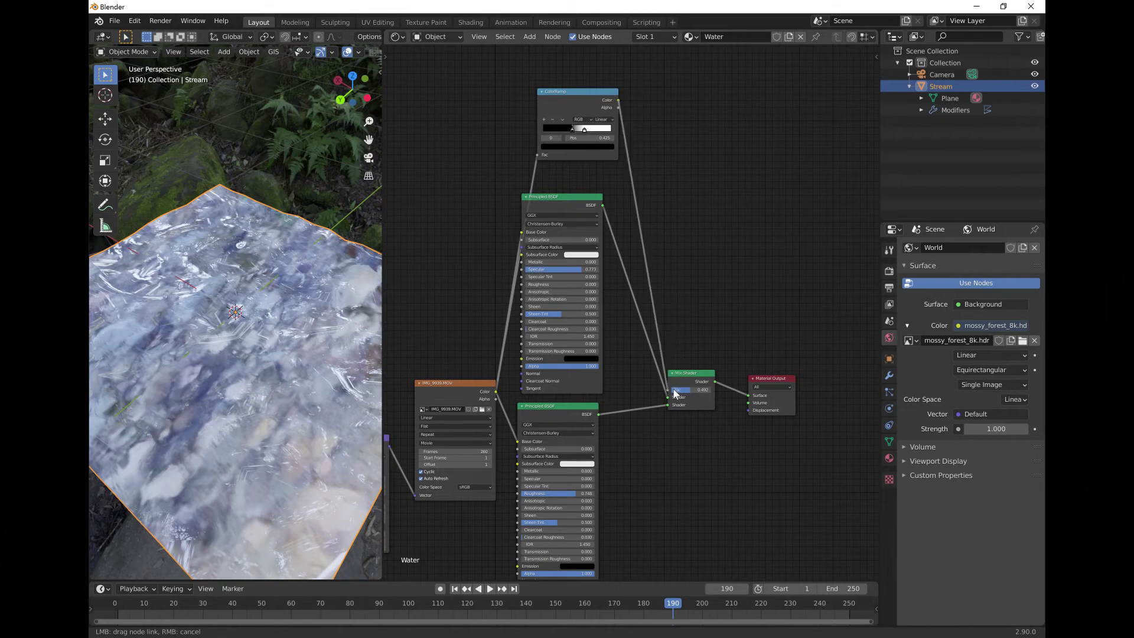
Step: Play the animation, examine the mixed water material on the plane from low and high angles, and stop playback
{"action": "middle_click_drag", "start_coordinate": [241, 380], "coordinate": [231, 356]}
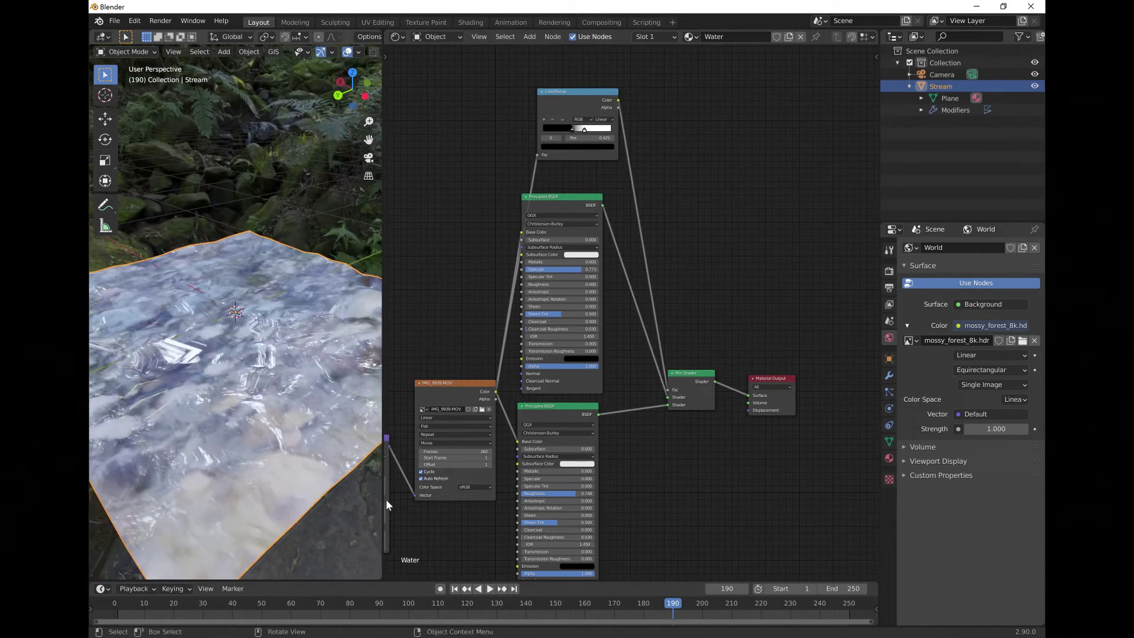
{"action": "left_click", "coordinate": [489, 589]}
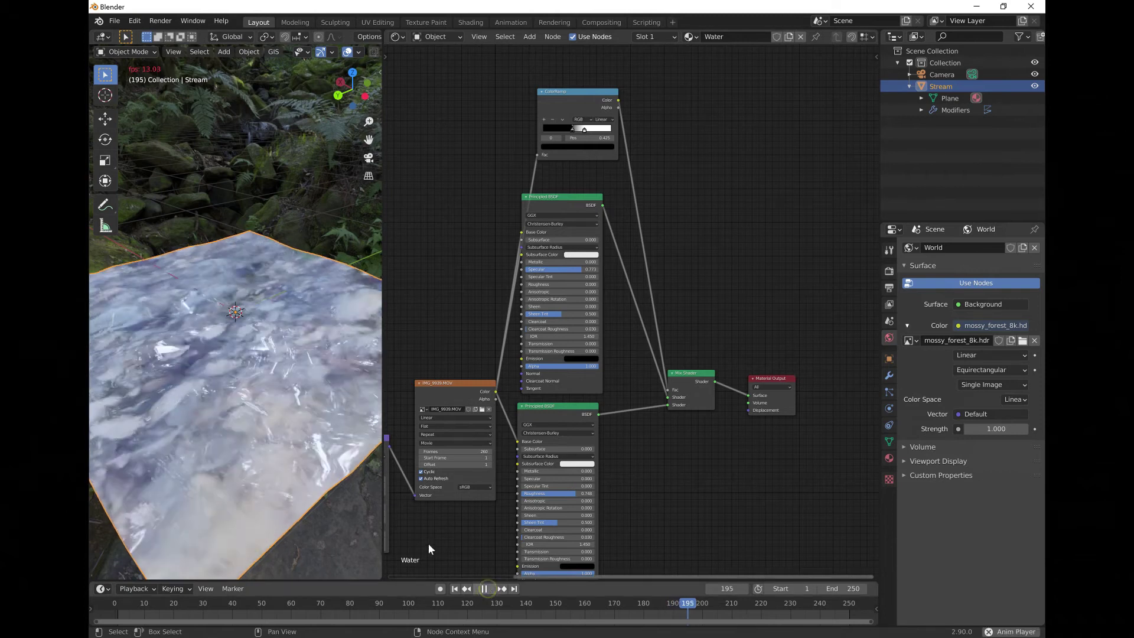
{"action": "middle_click_drag", "start_coordinate": [288, 372], "coordinate": [266, 404]}
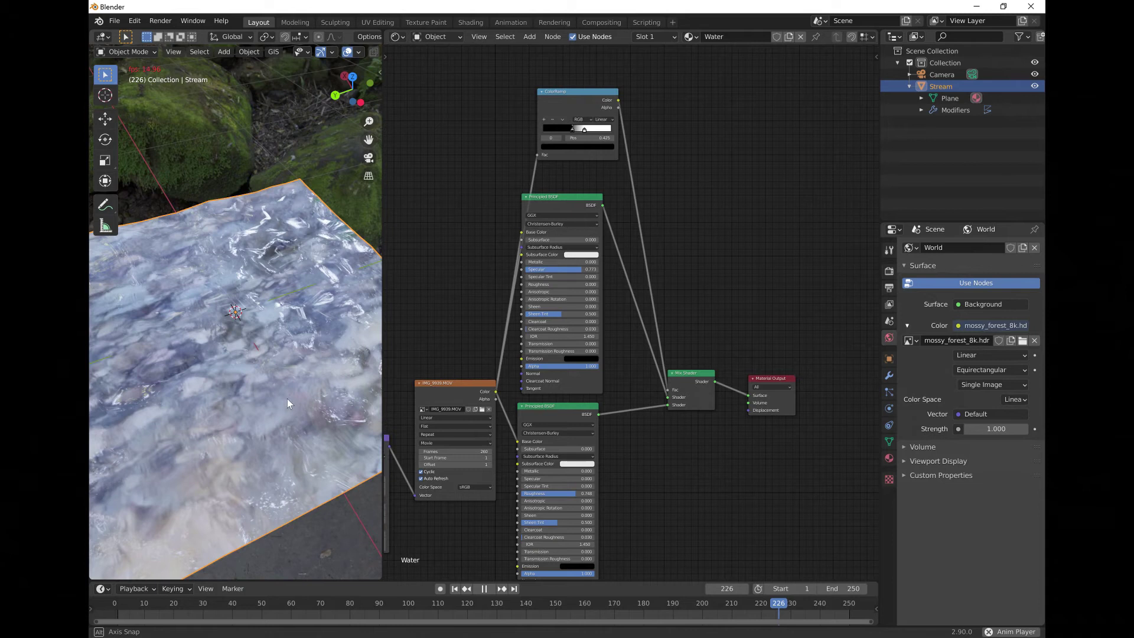
{"action": "middle_click_drag", "start_coordinate": [279, 359], "coordinate": [267, 326]}
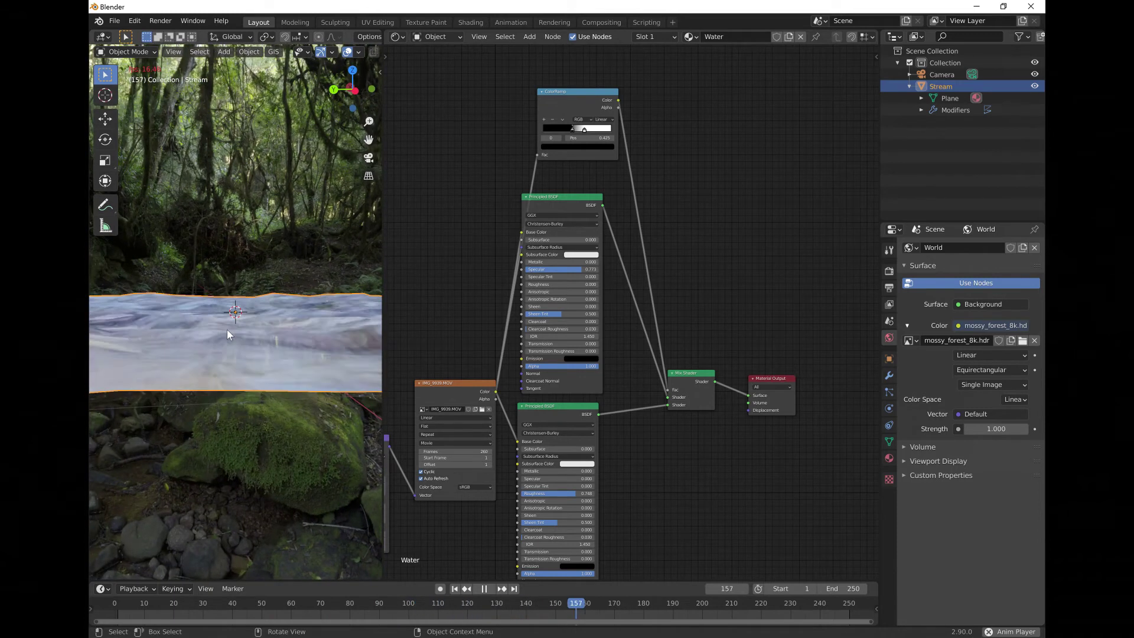
{"action": "middle_click_drag", "start_coordinate": [240, 334], "coordinate": [235, 402]}
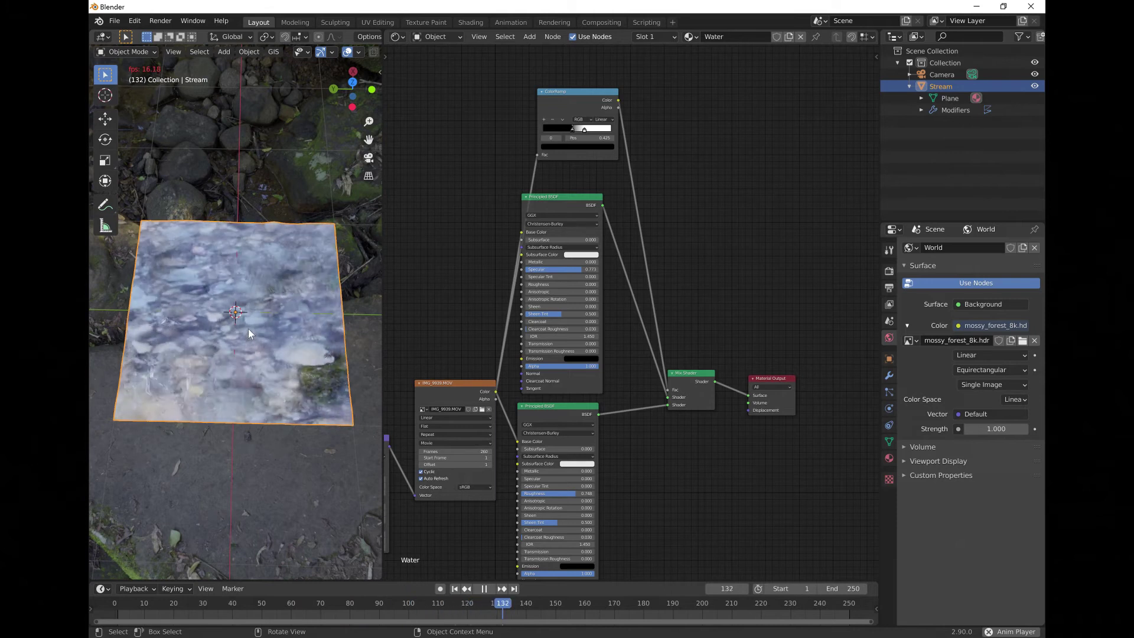
{"action": "middle_click_drag", "start_coordinate": [274, 370], "coordinate": [236, 311]}
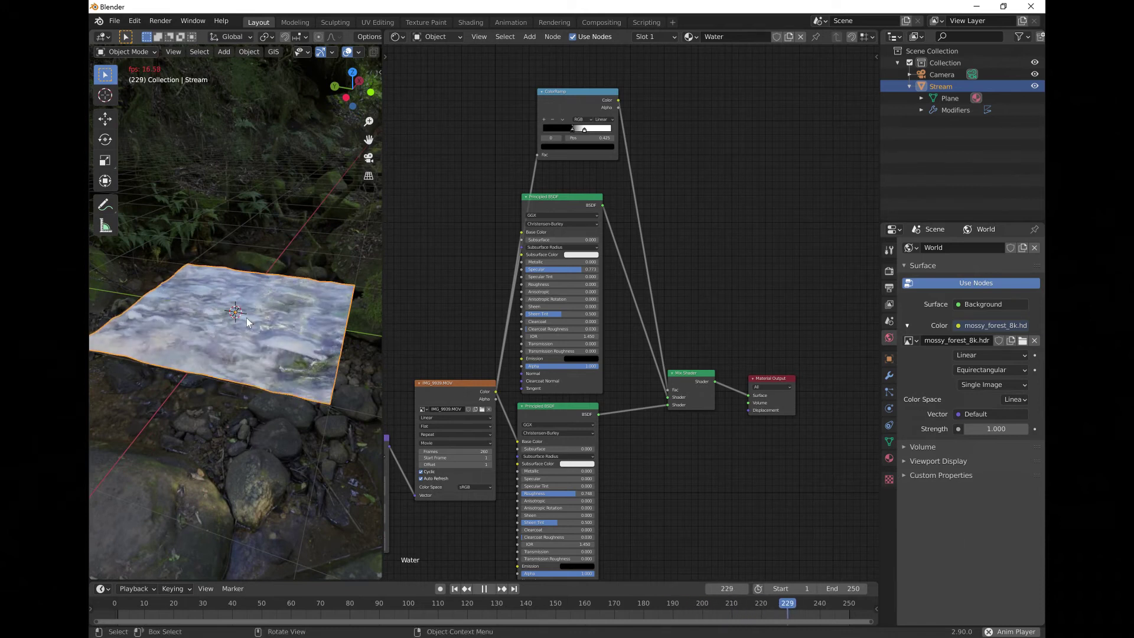
{"action": "left_click", "coordinate": [484, 589]}
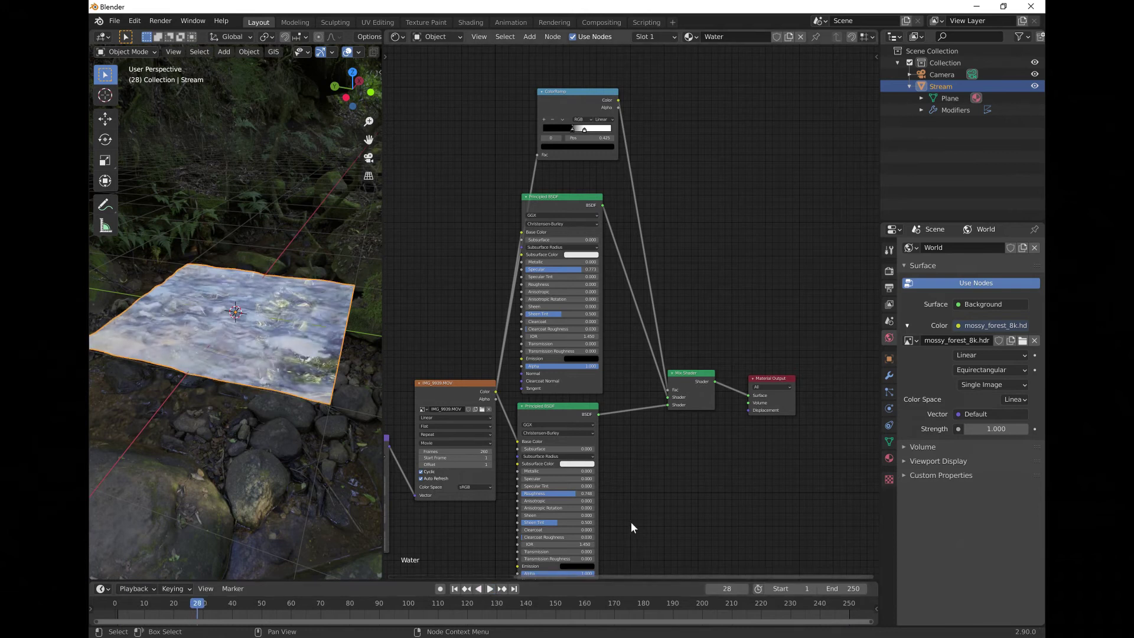
Step: Add a Wave Texture node to the upper left of the ColorRamp and preview it on the plane
{"action": "middle_click_drag", "start_coordinate": [746, 498], "coordinate": [713, 541], "text": "ctrl"}
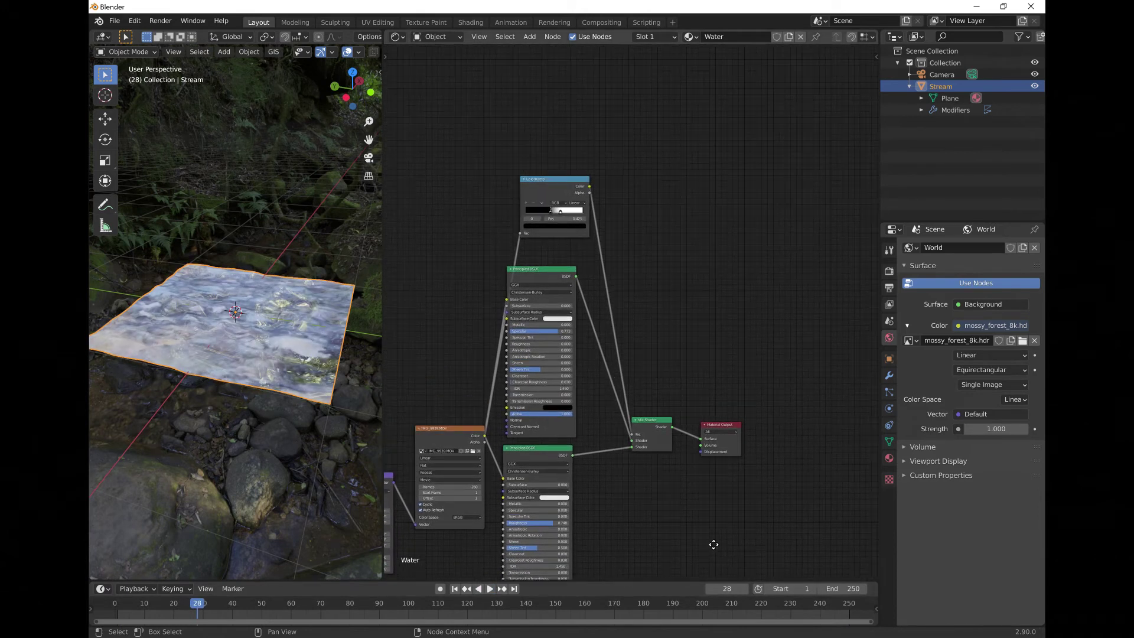
{"action": "left_click", "coordinate": [529, 38]}
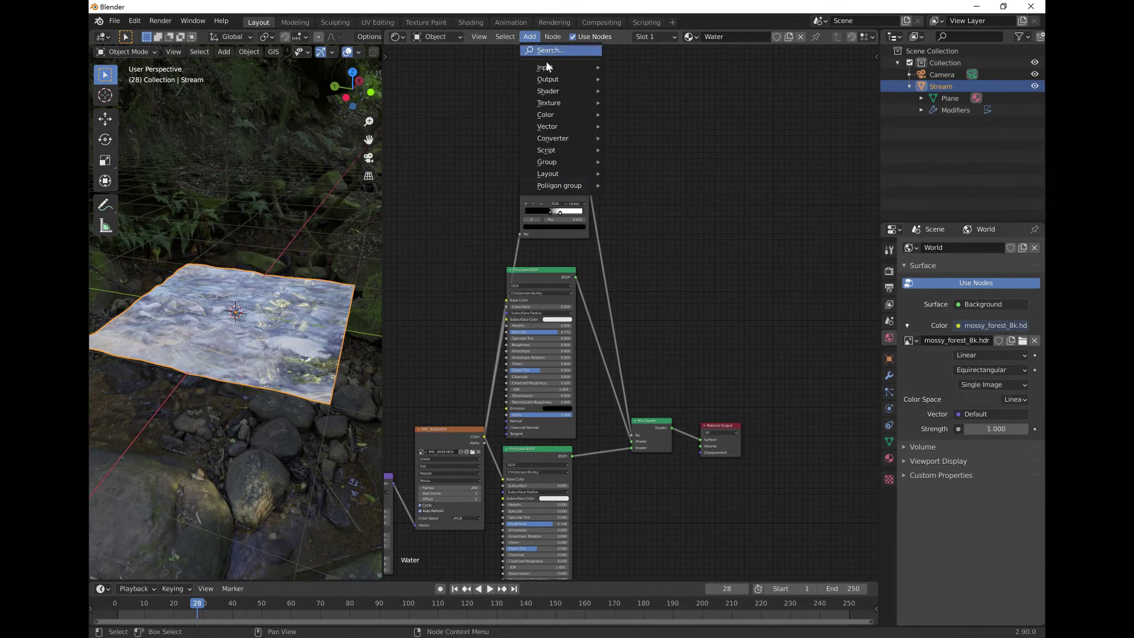
{"action": "mouse_move", "coordinate": [555, 92]}
{"action": "mouse_move", "coordinate": [554, 70]}
{"action": "mouse_move", "coordinate": [593, 104]}
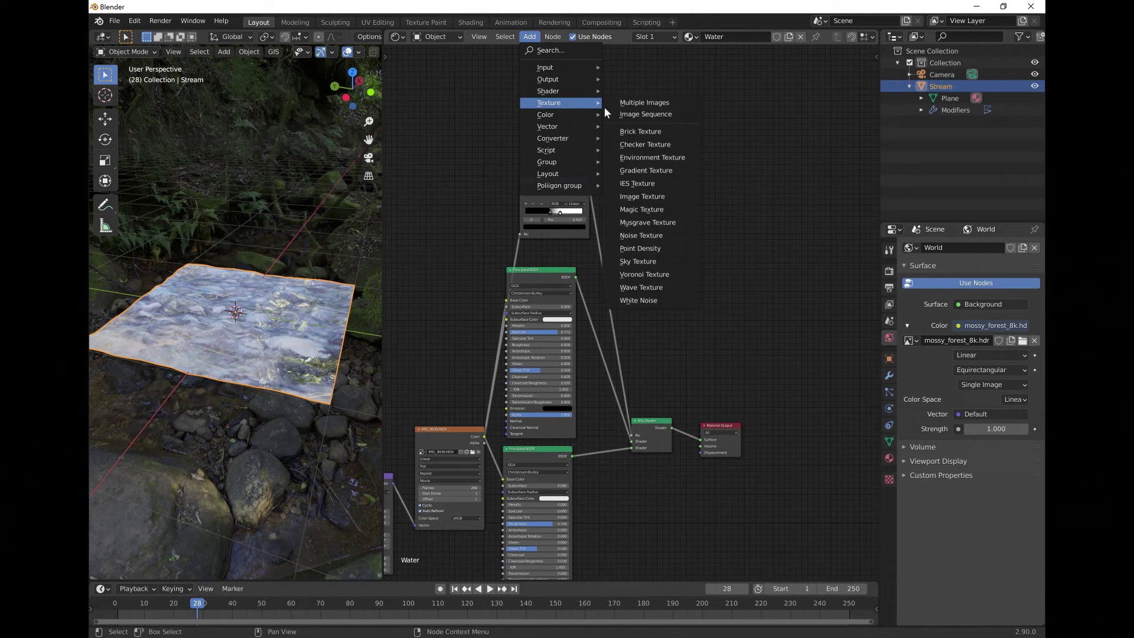
{"action": "left_click", "coordinate": [655, 287]}
{"action": "left_click", "coordinate": [413, 98]}
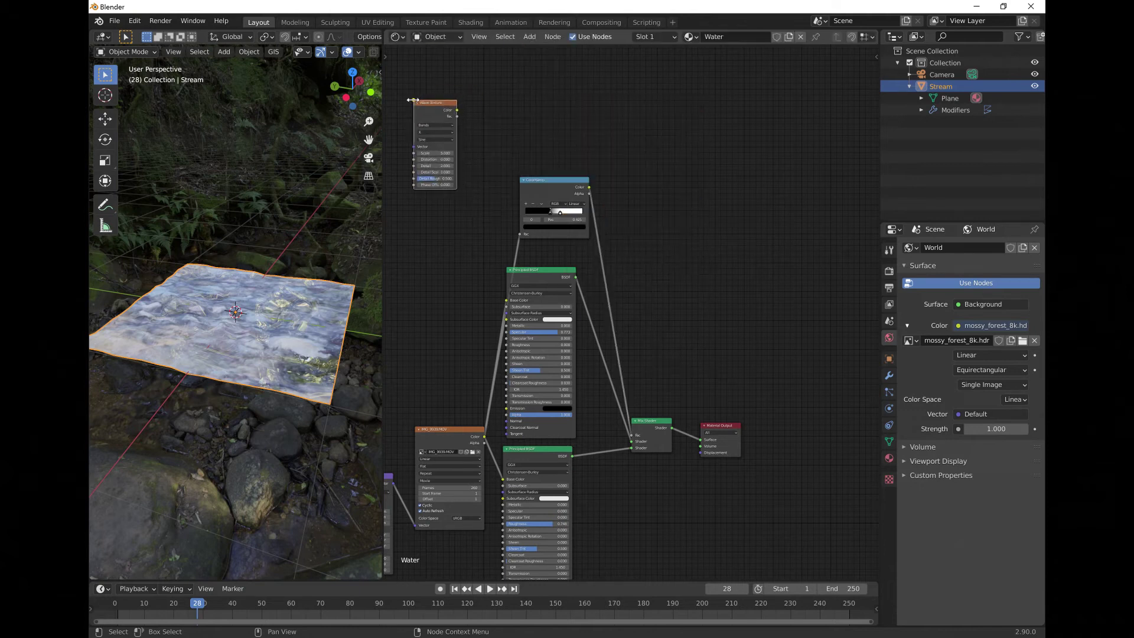
{"action": "middle_click_drag", "start_coordinate": [653, 134], "coordinate": [724, 167]}
{"action": "scroll", "coordinate": [579, 186], "scroll_direction": "up", "scroll_amount": 2}
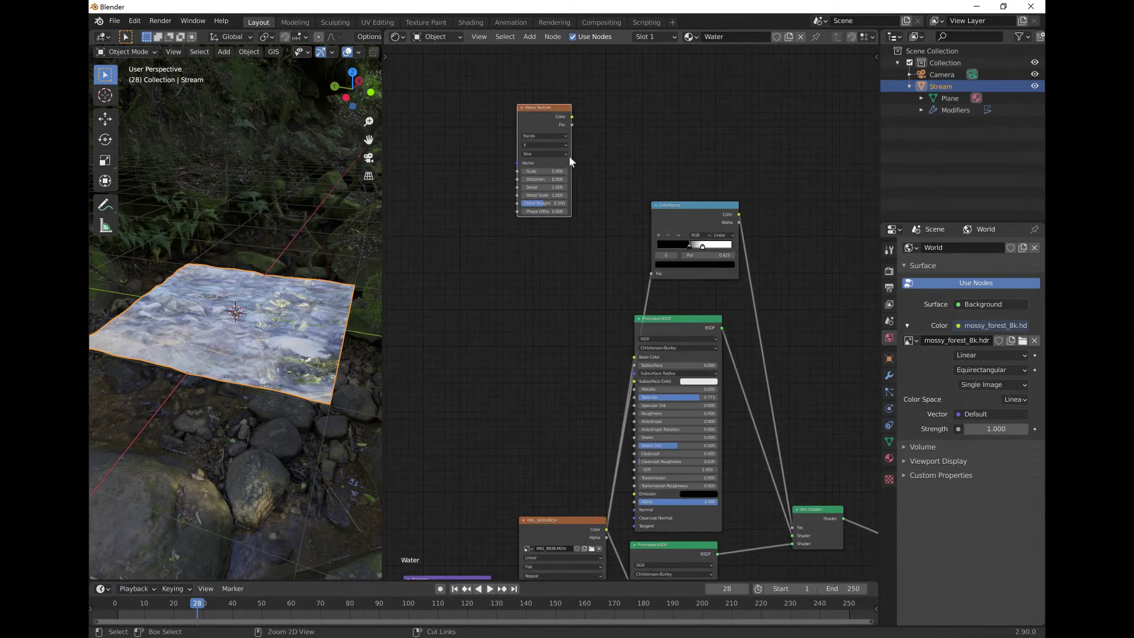
{"action": "left_click", "coordinate": [529, 107], "text": "ctrl+shift"}
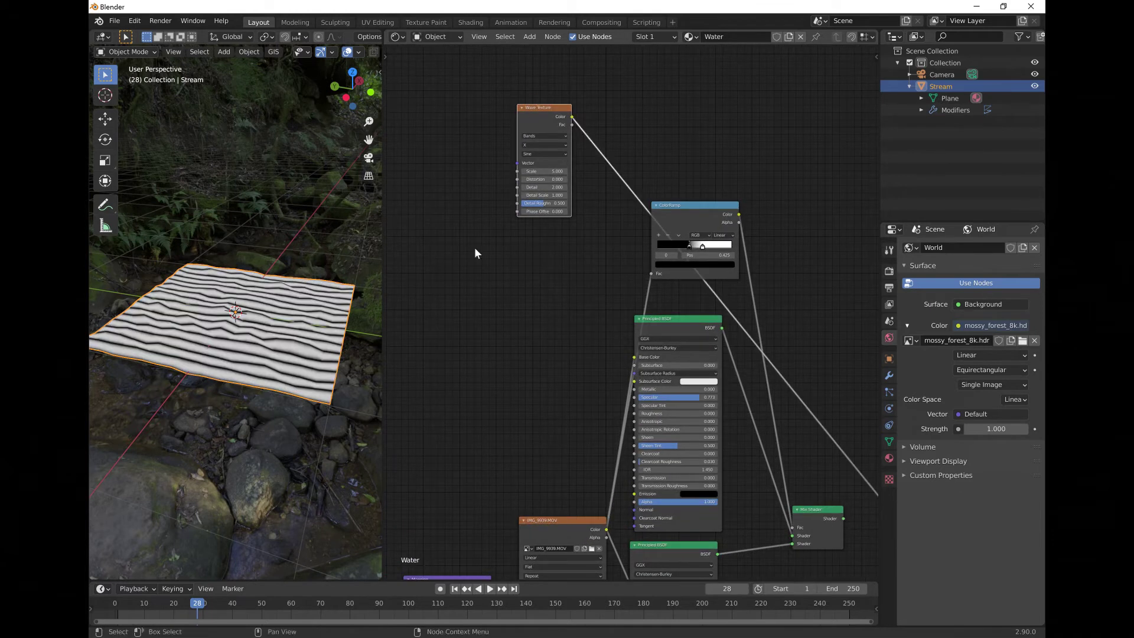
Step: Set the Wave Texture's Distortion to 29.9 and its Scale to 7.4
{"action": "middle_click_drag", "start_coordinate": [257, 383], "coordinate": [277, 420]}
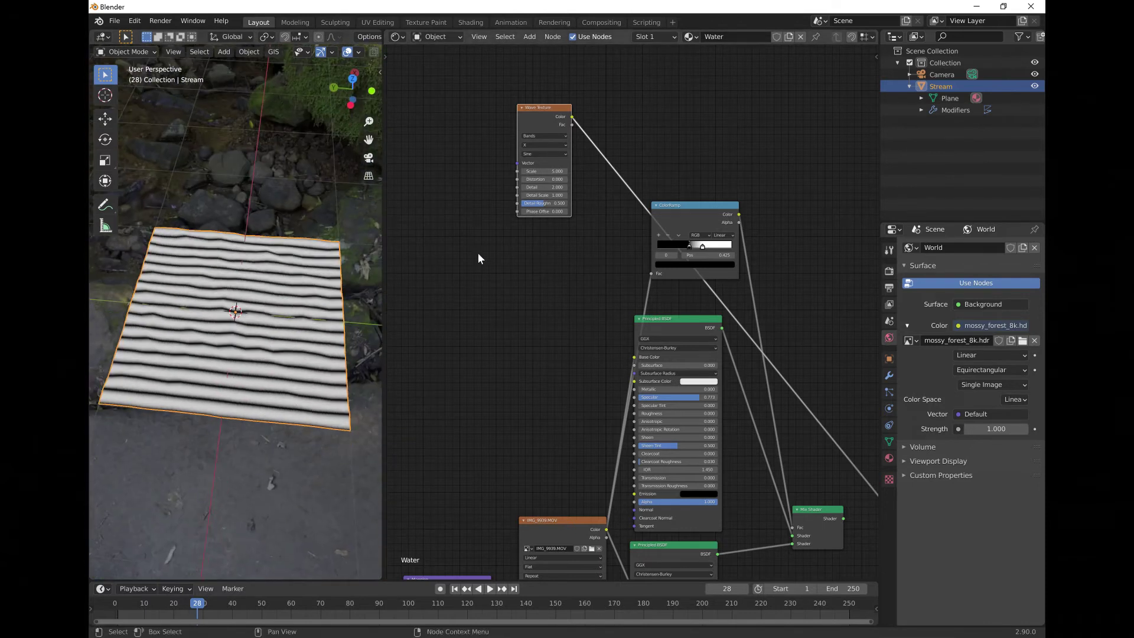
{"action": "scroll", "coordinate": [476, 260], "scroll_direction": "up", "scroll_amount": 2}
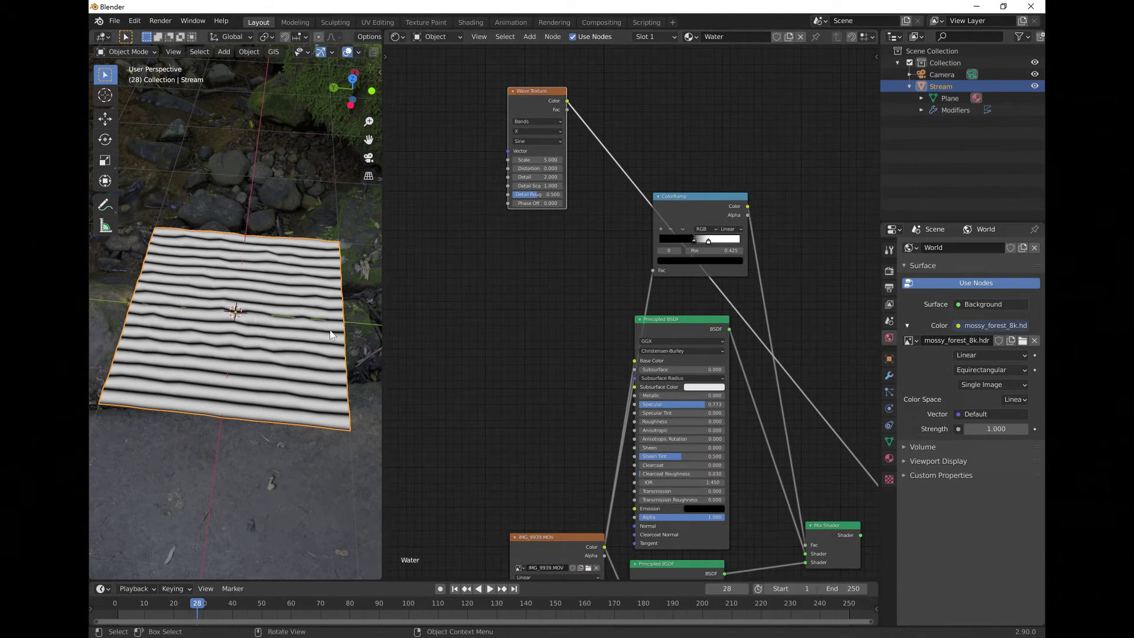
{"action": "scroll", "coordinate": [508, 190], "scroll_direction": "up", "scroll_amount": 1}
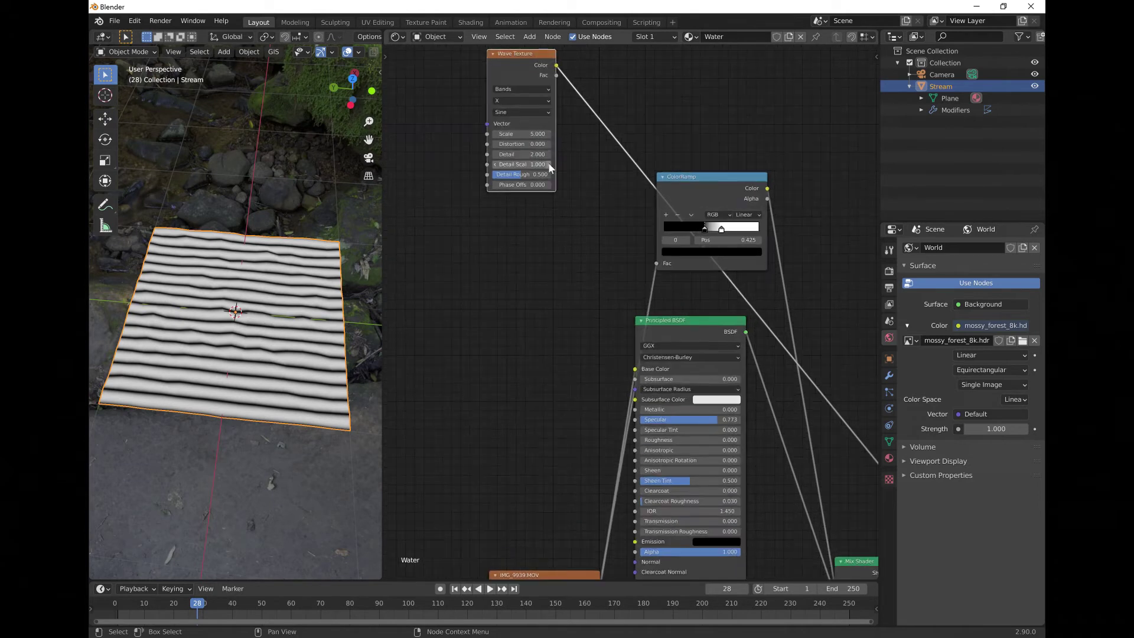
{"action": "left_click", "coordinate": [524, 145]}
{"action": "left_click_drag", "start_coordinate": [524, 145], "coordinate": [845, 145]}
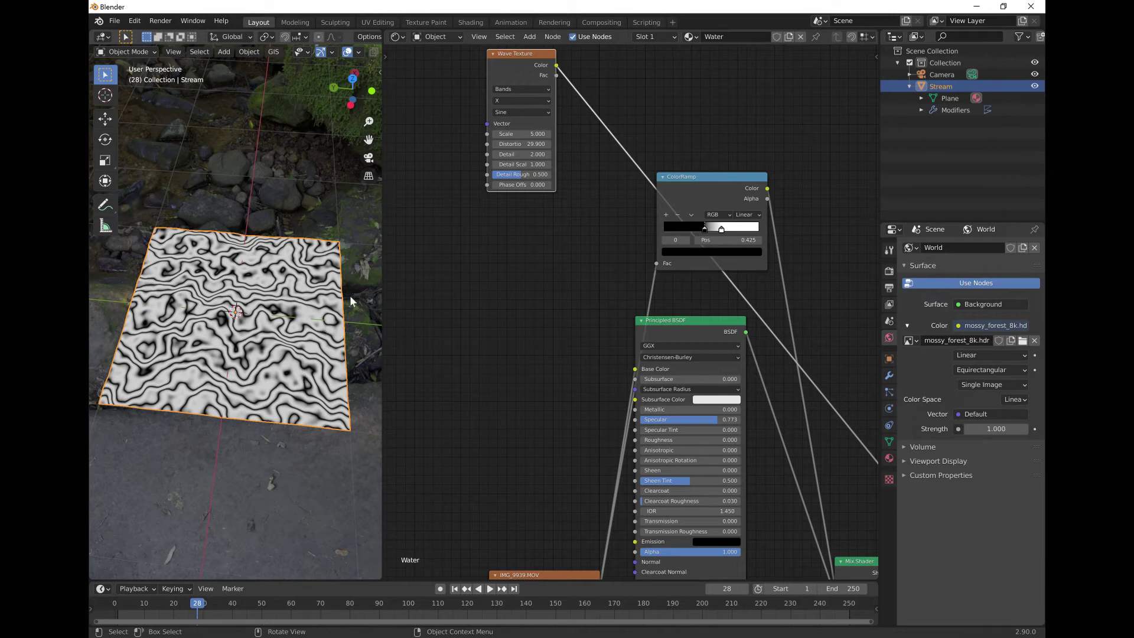
{"action": "left_click_drag", "start_coordinate": [529, 134], "coordinate": [552, 134]}
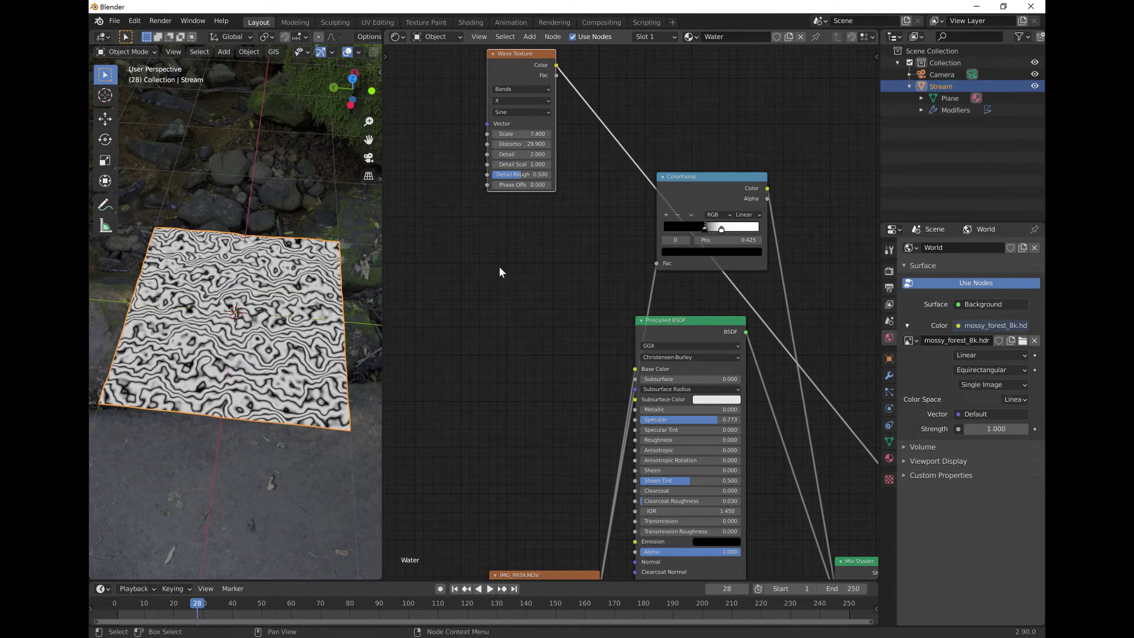
Step: Preview the ColorRamp mask on the plane and compare it with the Wave Texture pattern from several angles
{"action": "mouse_move", "coordinate": [222, 405]}
{"action": "middle_mouse_down"}
{"action": "mouse_move", "coordinate": [148, 339]}
{"action": "mouse_move", "coordinate": [122, 350]}
{"action": "mouse_move", "coordinate": [143, 379]}
{"action": "mouse_move", "coordinate": [223, 381]}
{"action": "mouse_move", "coordinate": [216, 396]}
{"action": "middle_mouse_up"}
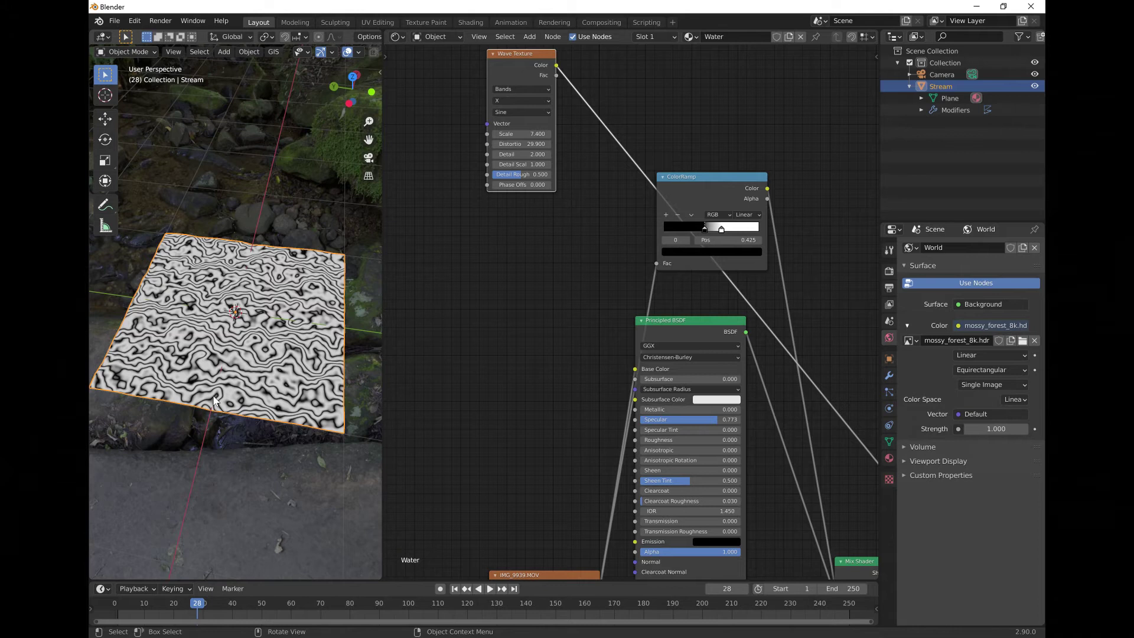
{"action": "middle_click_drag", "start_coordinate": [593, 372], "coordinate": [495, 287], "text": "ctrl"}
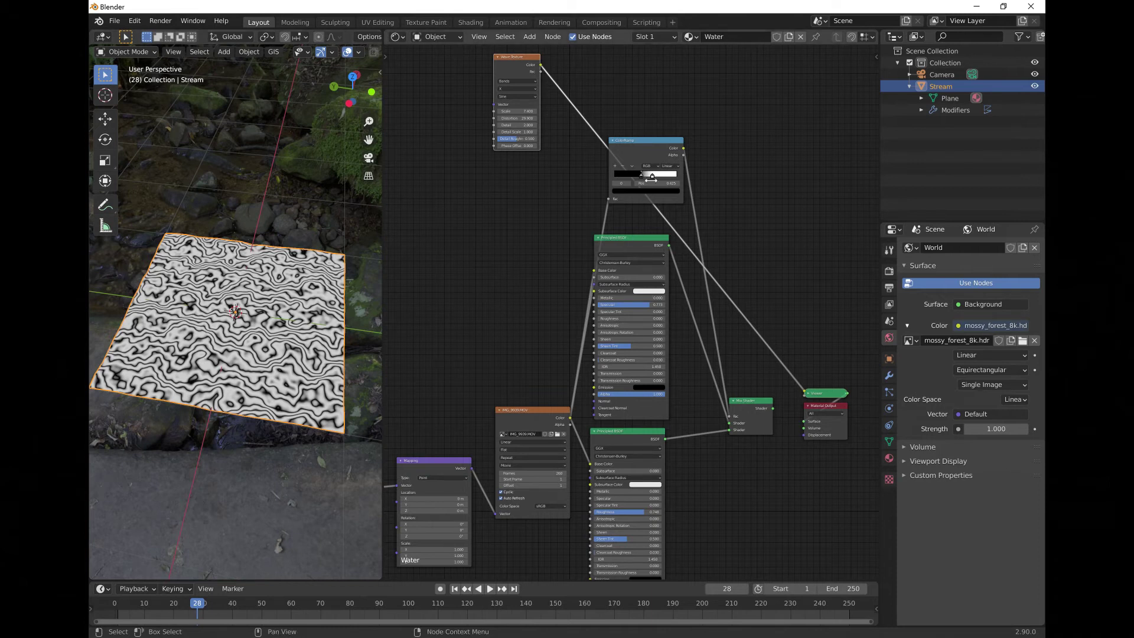
{"action": "left_click", "coordinate": [648, 143], "text": "ctrl+shift"}
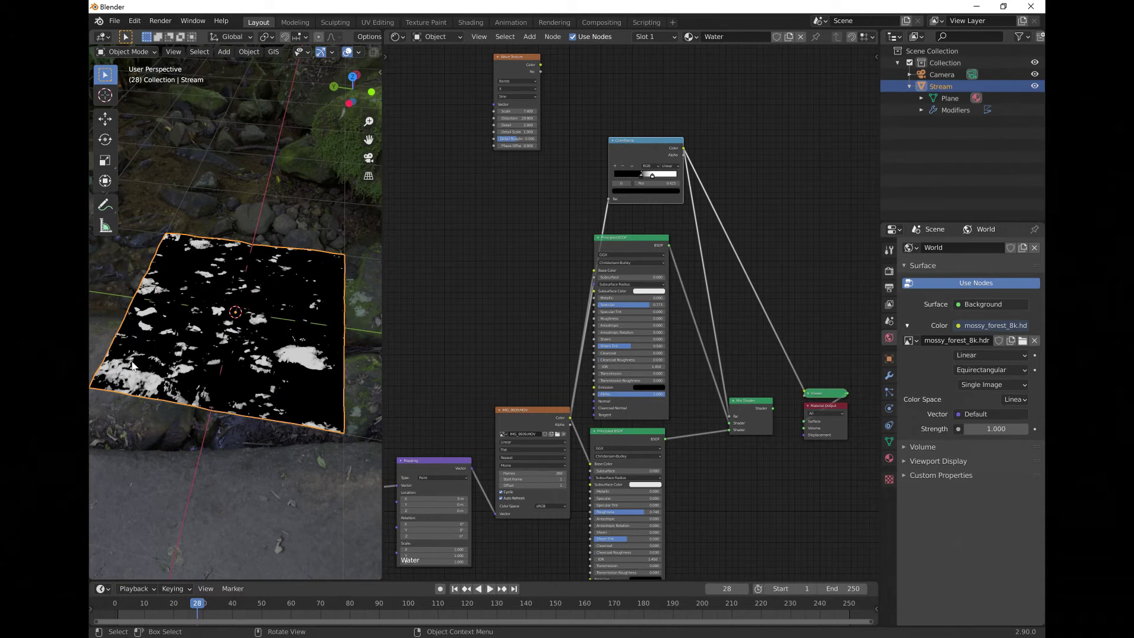
{"action": "left_click", "coordinate": [520, 57], "text": "ctrl+shift"}
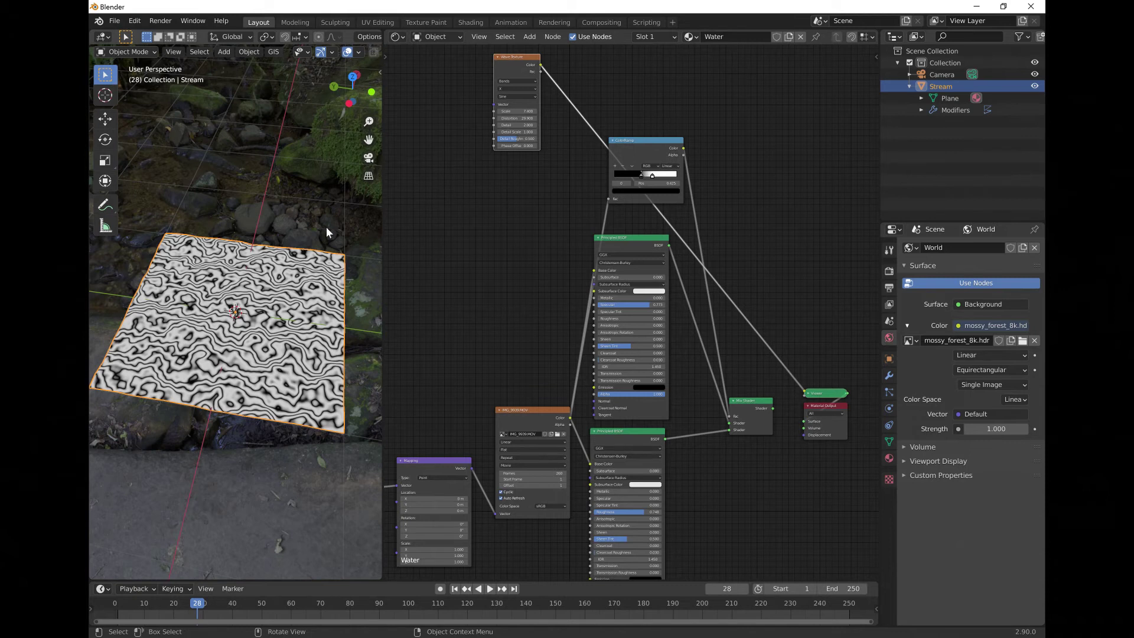
{"action": "mouse_move", "coordinate": [287, 313]}
{"action": "middle_mouse_down"}
{"action": "mouse_move", "coordinate": [251, 298]}
{"action": "mouse_move", "coordinate": [278, 294]}
{"action": "middle_mouse_up"}
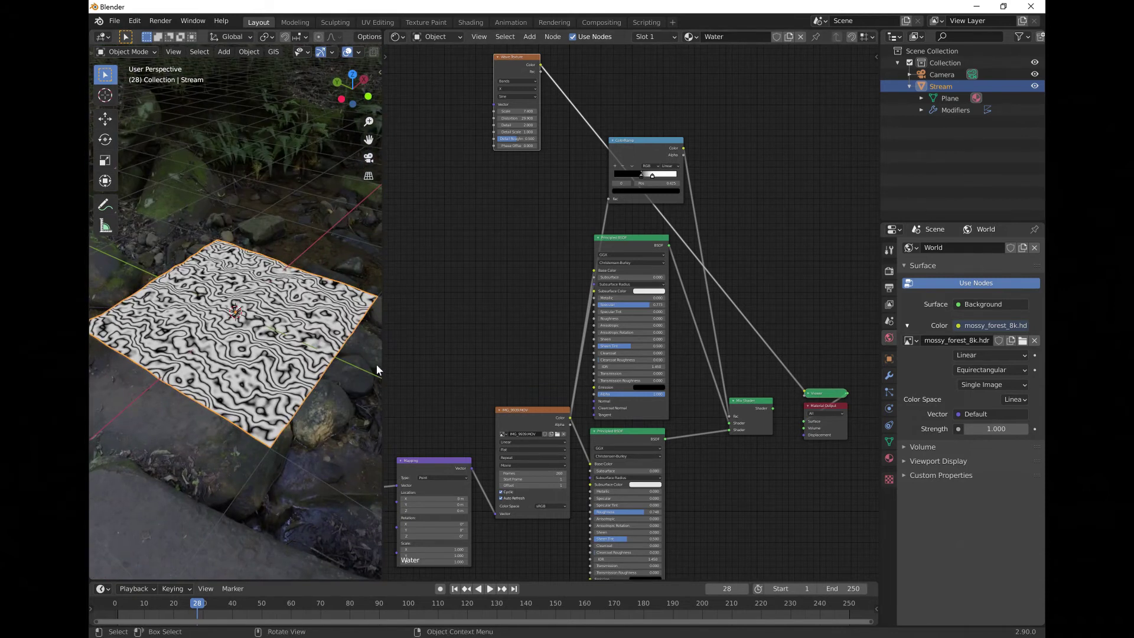
{"action": "middle_click_drag", "start_coordinate": [325, 200], "coordinate": [334, 319]}
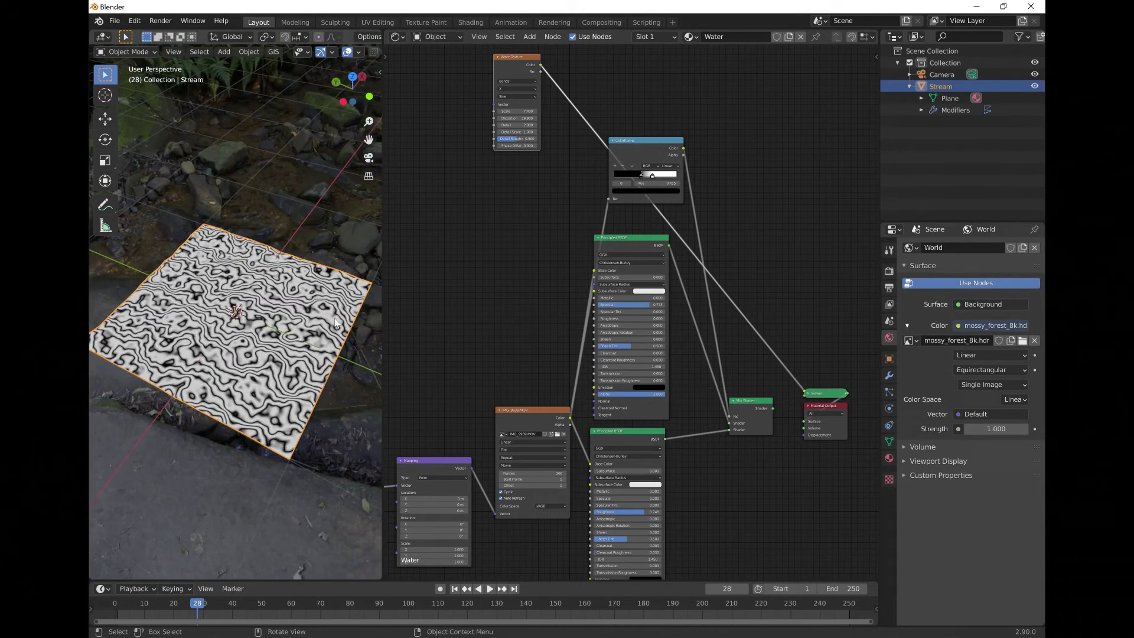
Step: In a widened 3D viewport, reconnect the Mix Shader to the Material Output's Surface and briefly play the water animation to frame 44
{"action": "left_click_drag", "start_coordinate": [382, 331], "coordinate": [446, 330]}
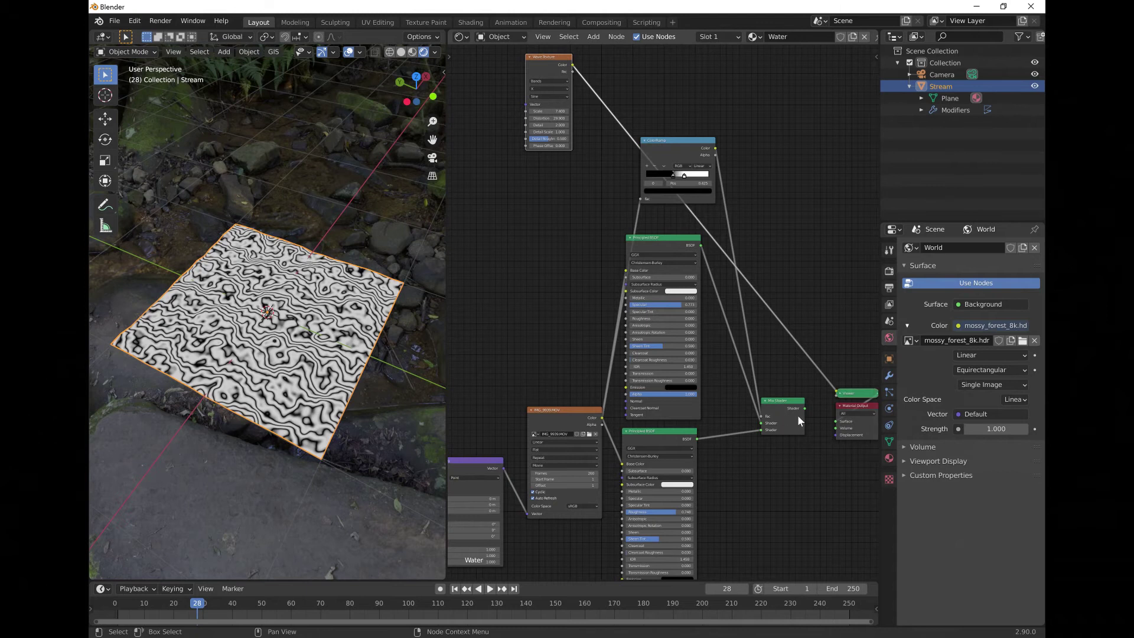
{"action": "left_click_drag", "start_coordinate": [804, 408], "coordinate": [836, 424]}
{"action": "left_click_drag", "start_coordinate": [827, 483], "coordinate": [828, 481]}
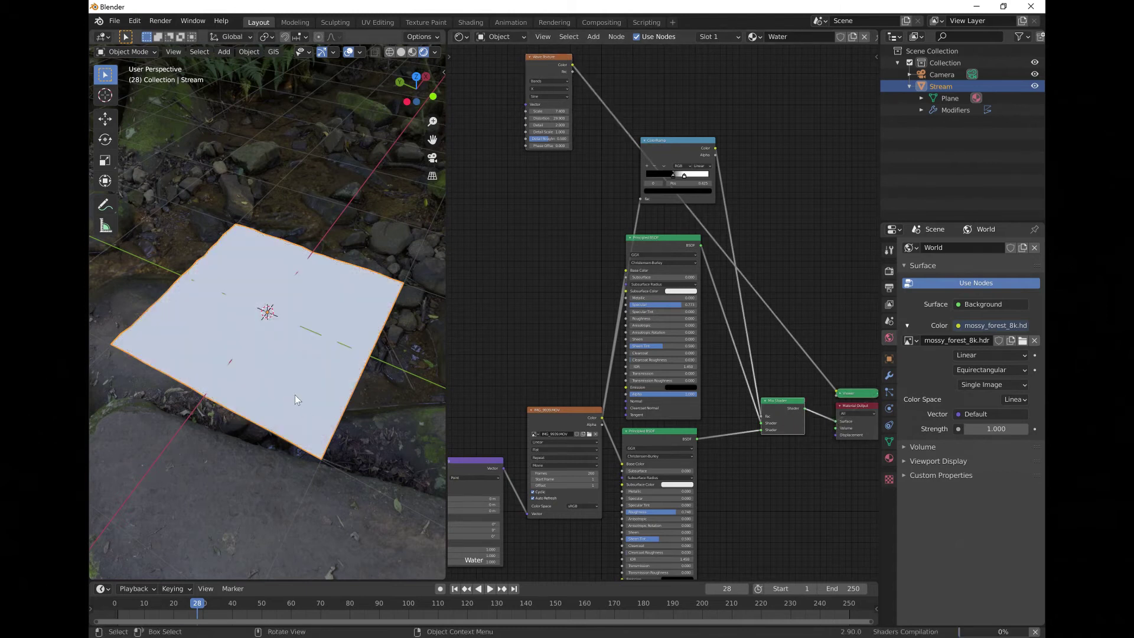
{"action": "left_click", "coordinate": [489, 589]}
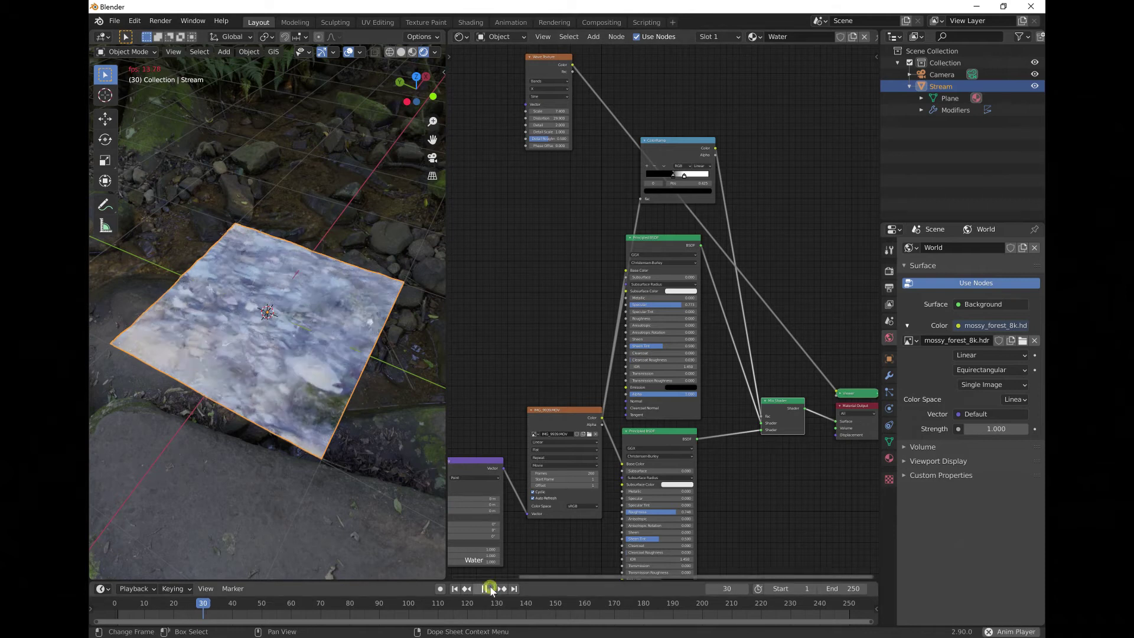
{"action": "key", "text": "space"}
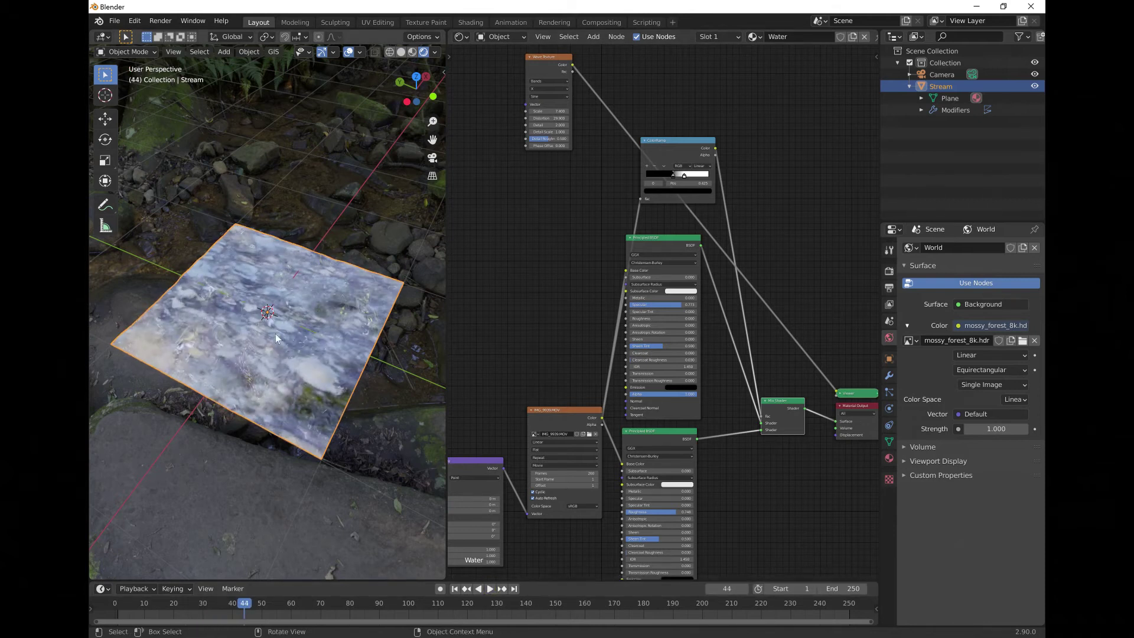
Step: Switch the viewport to Solid shading and put the Stream plane in Vertex Paint mode
{"action": "left_click", "coordinate": [402, 52]}
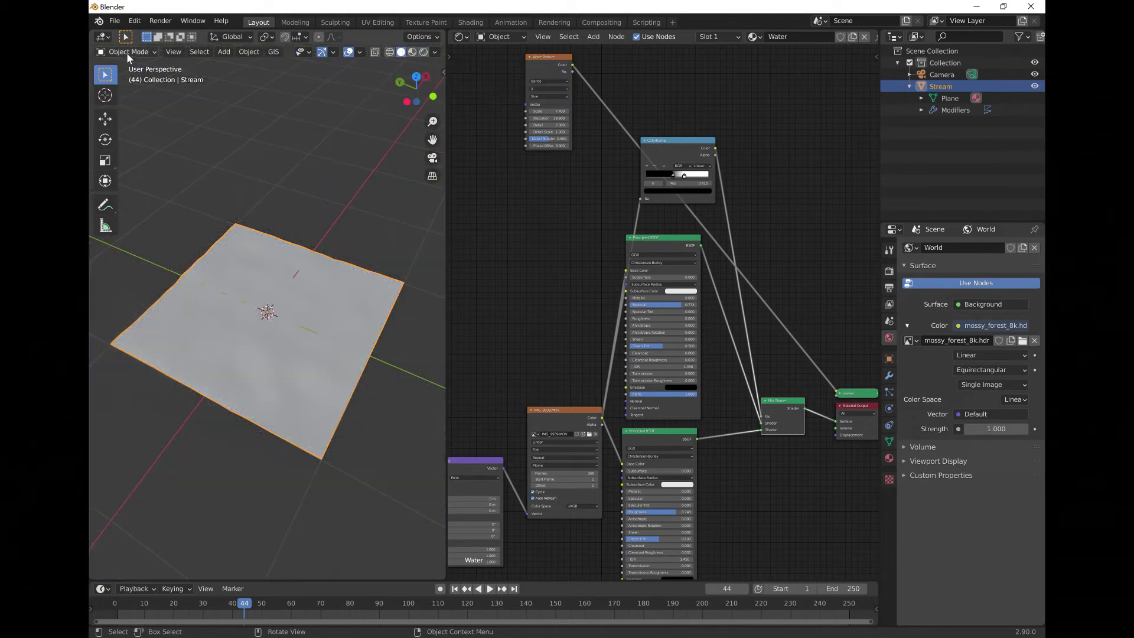
{"action": "left_click", "coordinate": [125, 51]}
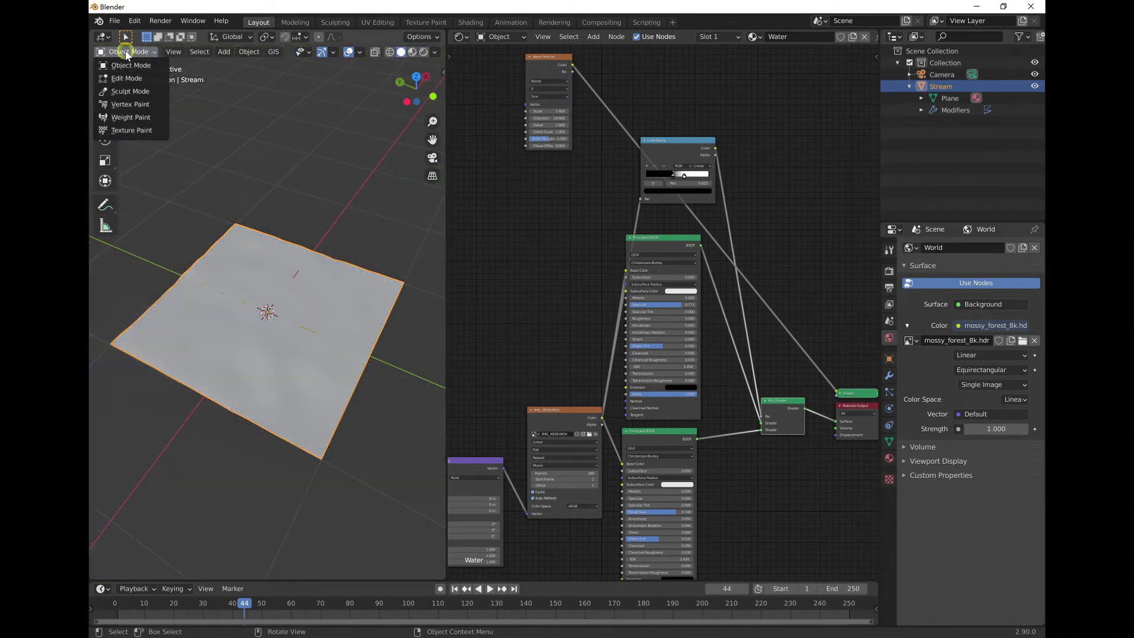
{"action": "left_click", "coordinate": [131, 105]}
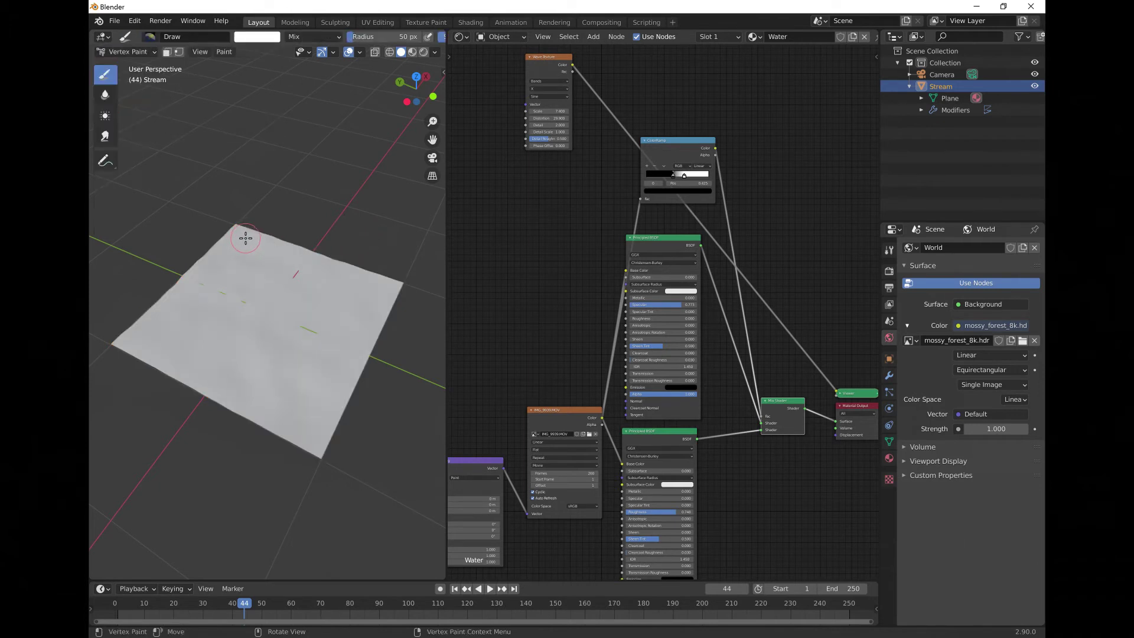
Step: Choose the Subtract brush for vertex painting and set its strength to 0.563
{"action": "left_click", "coordinate": [147, 38]}
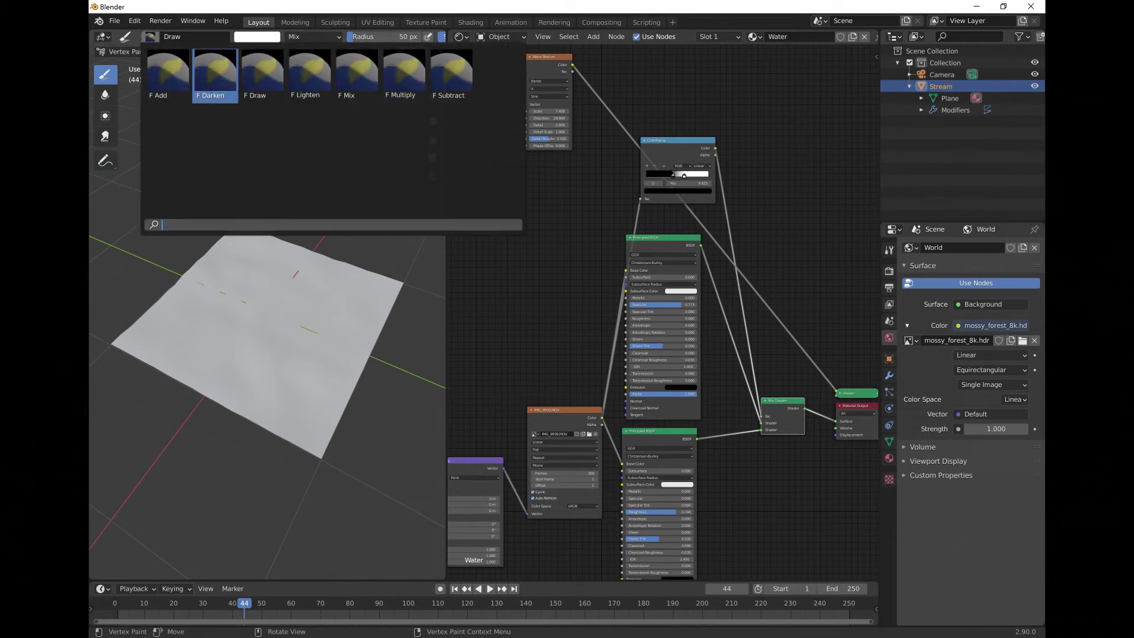
{"action": "left_click", "coordinate": [451, 76]}
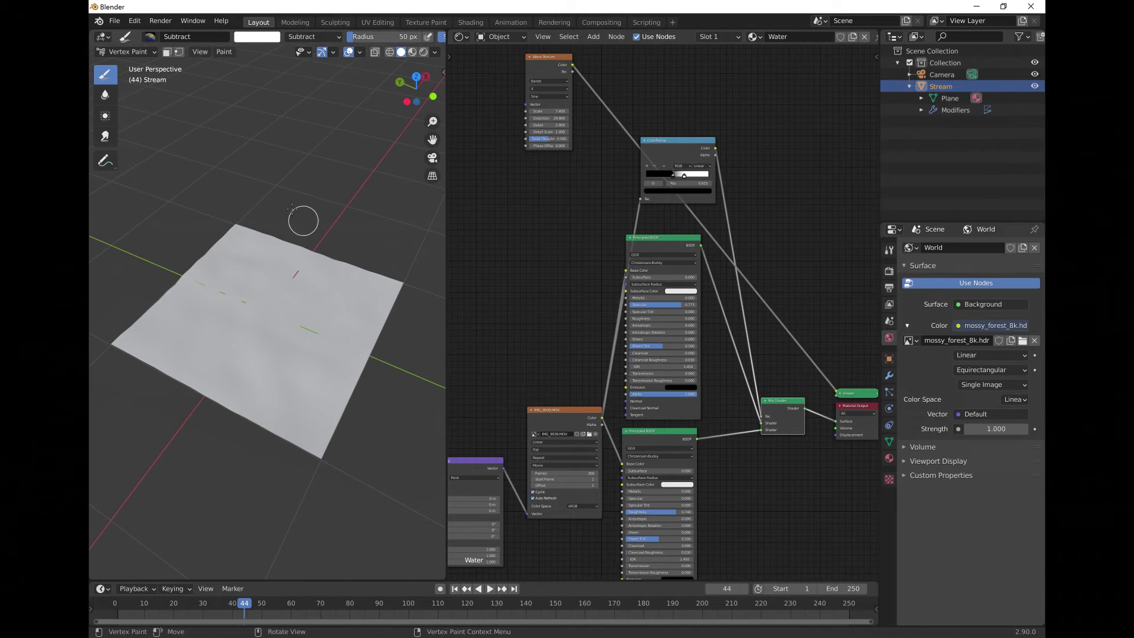
{"action": "mouse_move", "coordinate": [426, 49]}
{"action": "middle_mouse_down"}
{"action": "mouse_move", "coordinate": [347, 47]}
{"action": "mouse_move", "coordinate": [377, 48]}
{"action": "middle_mouse_up"}
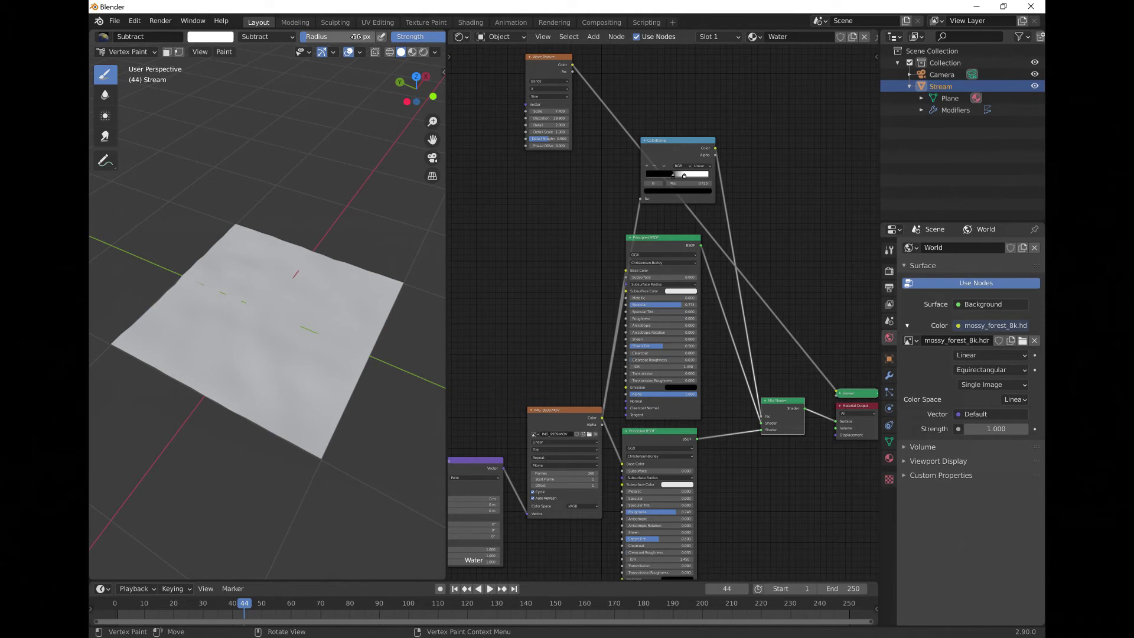
{"action": "scroll", "coordinate": [354, 36], "scroll_direction": "down", "scroll_amount": 6, "text": "ctrl"}
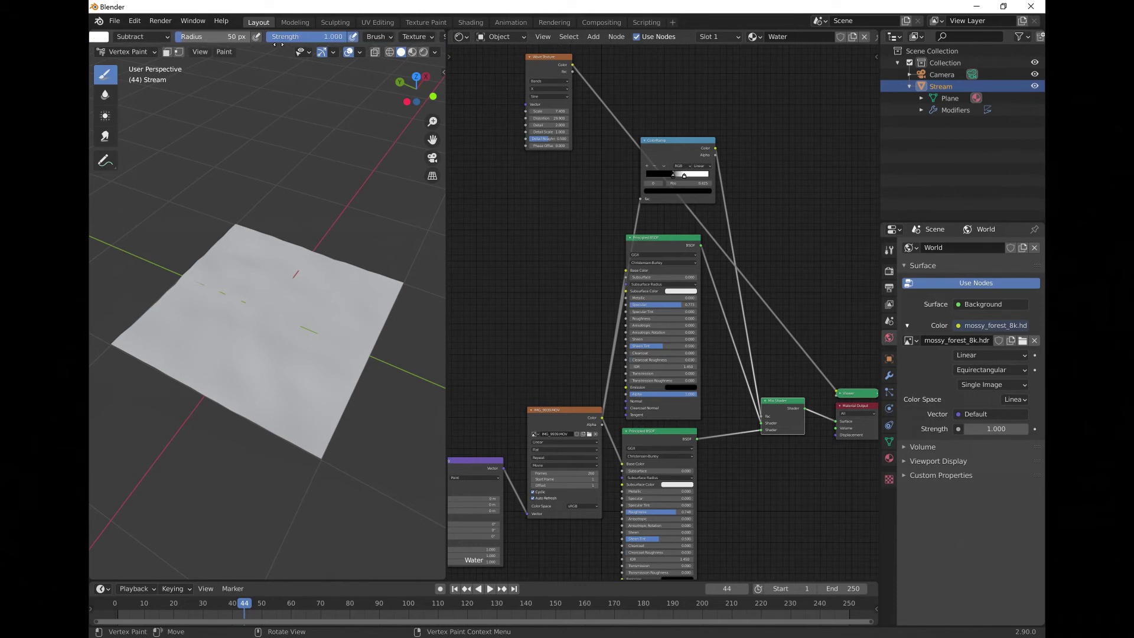
{"action": "scroll", "coordinate": [354, 36], "scroll_direction": "down", "scroll_amount": 8}
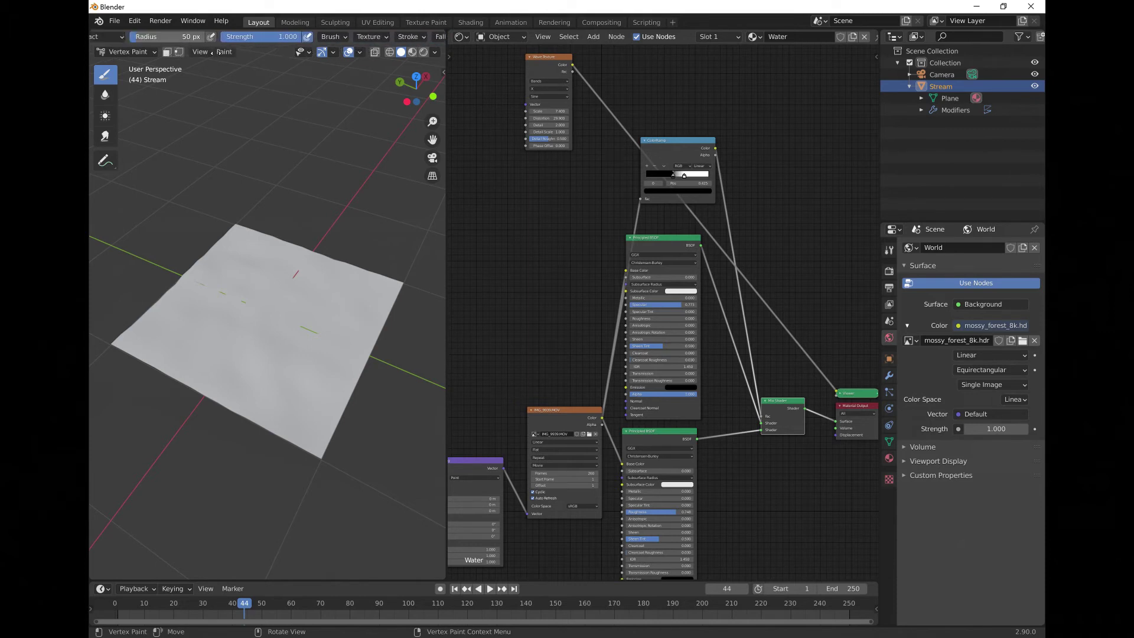
{"action": "scroll", "coordinate": [355, 37], "scroll_direction": "up", "scroll_amount": 1}
{"action": "scroll", "coordinate": [355, 36], "scroll_direction": "up", "scroll_amount": 3}
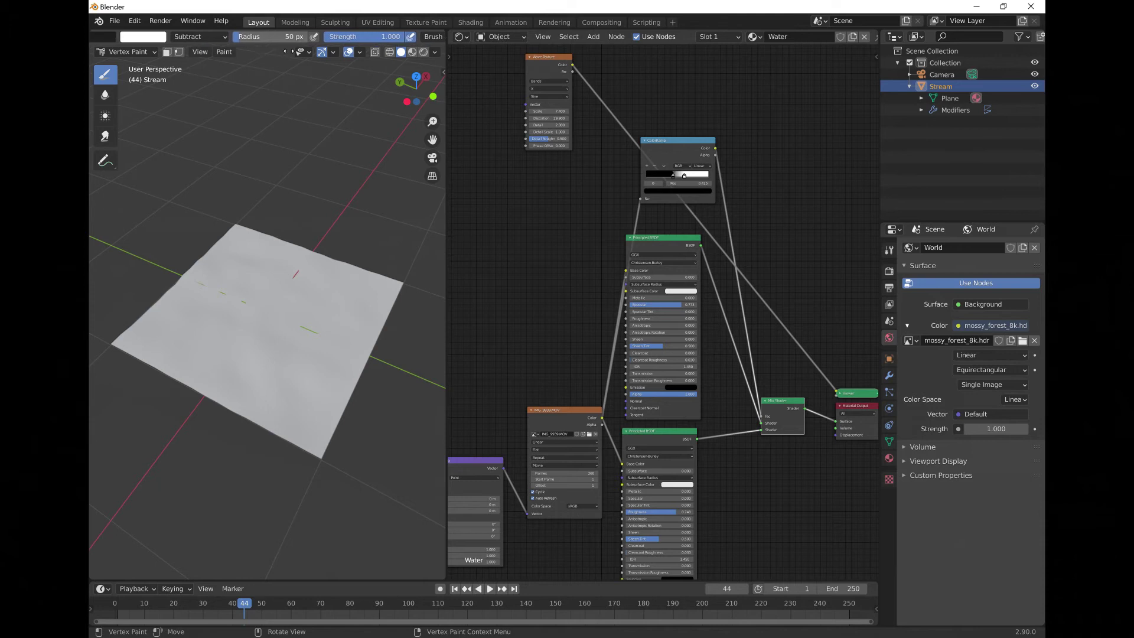
{"action": "scroll", "coordinate": [355, 37], "scroll_direction": "down", "scroll_amount": 1}
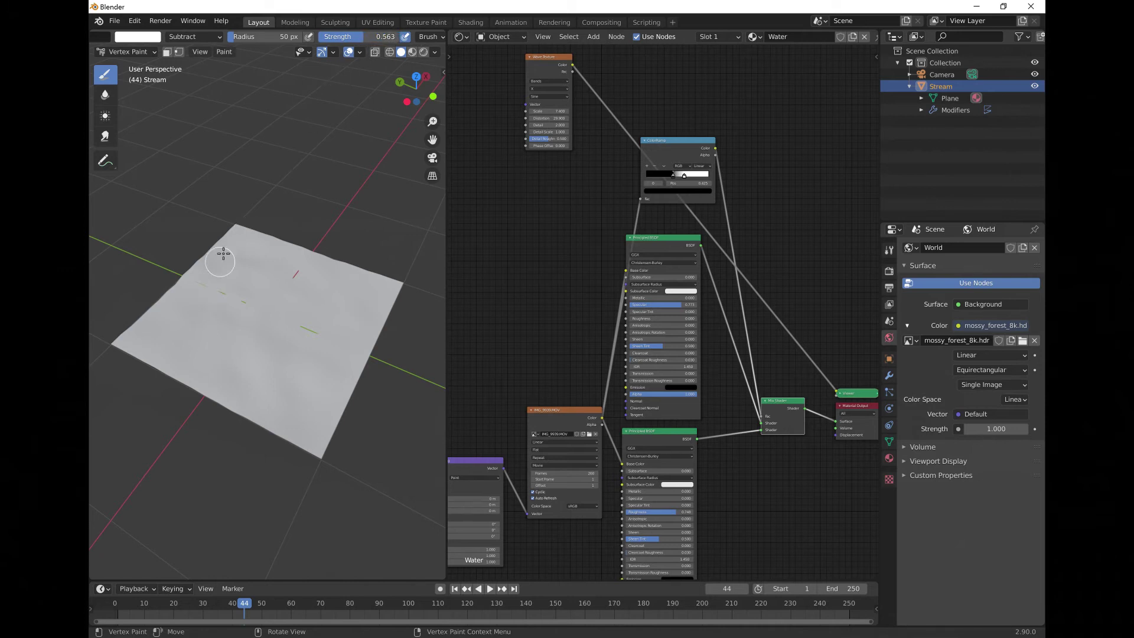
Step: Paint irregular dark bands along two opposite edges of the plane with the 50 px Subtract brush, leaving the middle white
{"action": "mouse_move", "coordinate": [239, 216]}
{"action": "left_mouse_down"}
{"action": "mouse_move", "coordinate": [112, 340]}
{"action": "mouse_move", "coordinate": [144, 308]}
{"action": "mouse_move", "coordinate": [159, 323]}
{"action": "mouse_move", "coordinate": [123, 332]}
{"action": "mouse_move", "coordinate": [165, 318]}
{"action": "mouse_move", "coordinate": [151, 335]}
{"action": "left_mouse_up"}
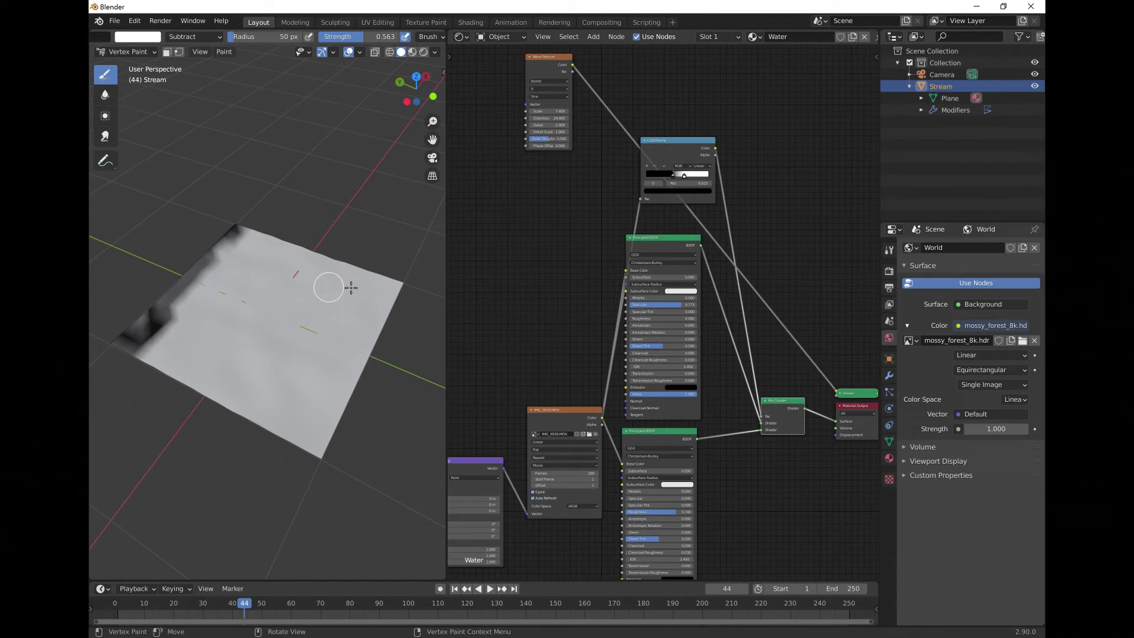
{"action": "mouse_move", "coordinate": [397, 284]}
{"action": "left_mouse_down"}
{"action": "mouse_move", "coordinate": [378, 295]}
{"action": "mouse_move", "coordinate": [386, 308]}
{"action": "mouse_move", "coordinate": [386, 295]}
{"action": "mouse_move", "coordinate": [354, 328]}
{"action": "mouse_move", "coordinate": [362, 354]}
{"action": "mouse_move", "coordinate": [393, 314]}
{"action": "mouse_move", "coordinate": [326, 443]}
{"action": "mouse_move", "coordinate": [288, 448]}
{"action": "mouse_move", "coordinate": [337, 423]}
{"action": "mouse_move", "coordinate": [391, 288]}
{"action": "left_mouse_up"}
{"action": "mouse_move", "coordinate": [357, 358]}
{"action": "left_mouse_down"}
{"action": "mouse_move", "coordinate": [316, 409]}
{"action": "mouse_move", "coordinate": [325, 435]}
{"action": "mouse_move", "coordinate": [300, 453]}
{"action": "left_mouse_up"}
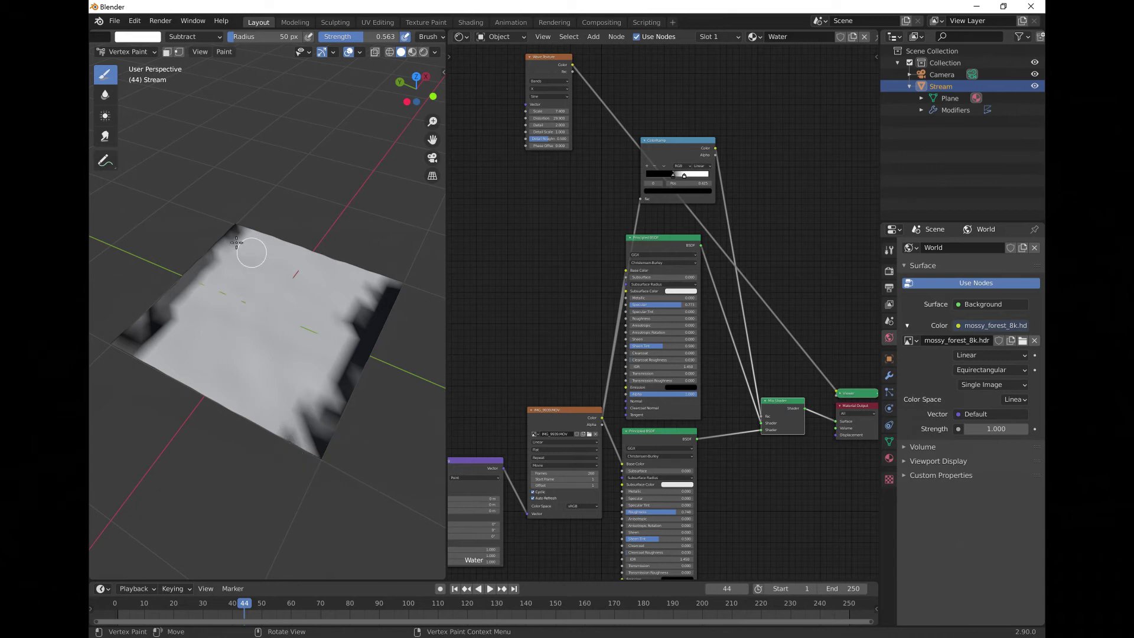
{"action": "mouse_move", "coordinate": [231, 219]}
{"action": "left_mouse_down"}
{"action": "mouse_move", "coordinate": [256, 234]}
{"action": "mouse_move", "coordinate": [244, 247]}
{"action": "mouse_move", "coordinate": [221, 240]}
{"action": "mouse_move", "coordinate": [132, 337]}
{"action": "left_mouse_up"}
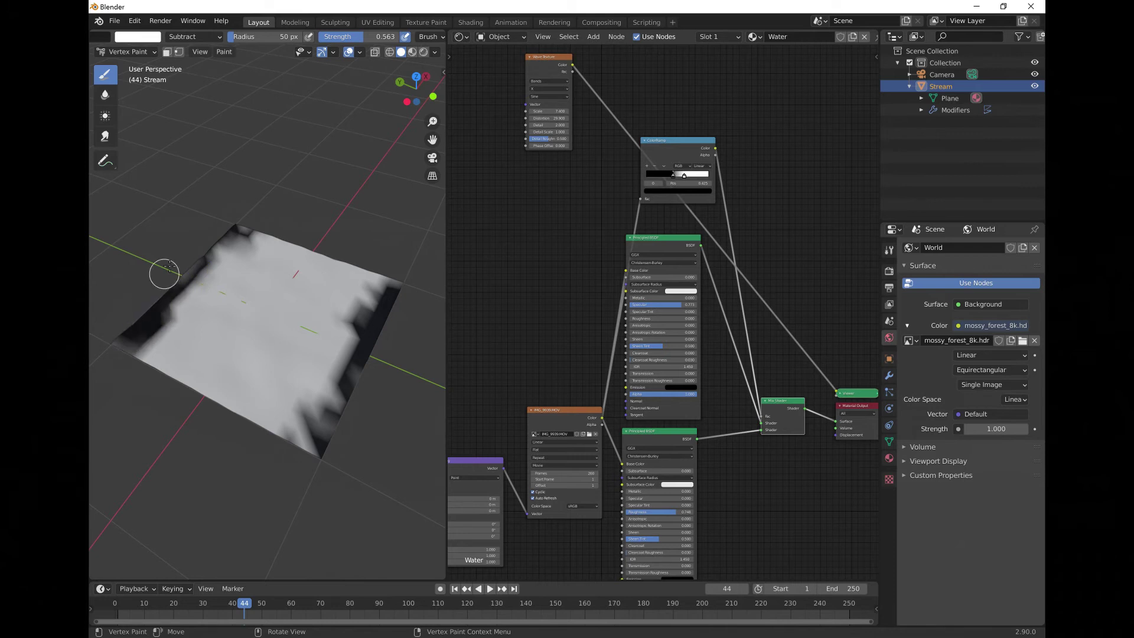
{"action": "mouse_move", "coordinate": [247, 210]}
{"action": "left_mouse_down"}
{"action": "mouse_move", "coordinate": [219, 254]}
{"action": "mouse_move", "coordinate": [235, 249]}
{"action": "mouse_move", "coordinate": [233, 260]}
{"action": "mouse_move", "coordinate": [209, 283]}
{"action": "mouse_move", "coordinate": [244, 235]}
{"action": "left_mouse_up"}
{"action": "middle_click_drag", "start_coordinate": [355, 506], "coordinate": [300, 512]}
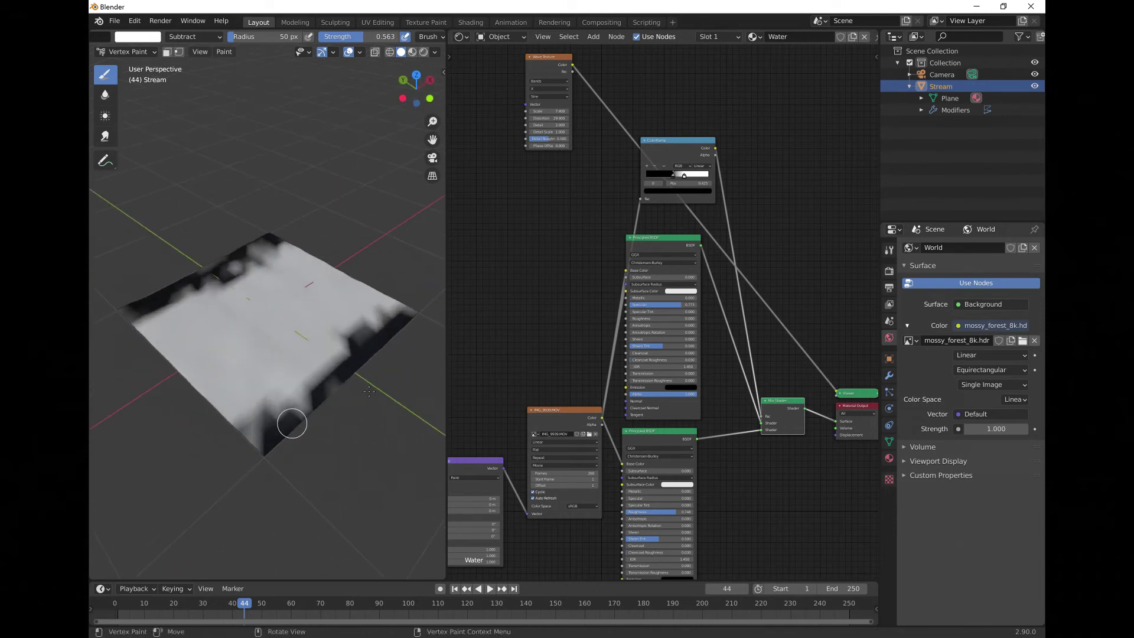
Step: Soften the painted edge bands with the Subtract brush at strength 0.292 and radius 222 px, and return the plane to Object Mode
{"action": "middle_click_drag", "start_coordinate": [277, 342], "coordinate": [285, 337]}
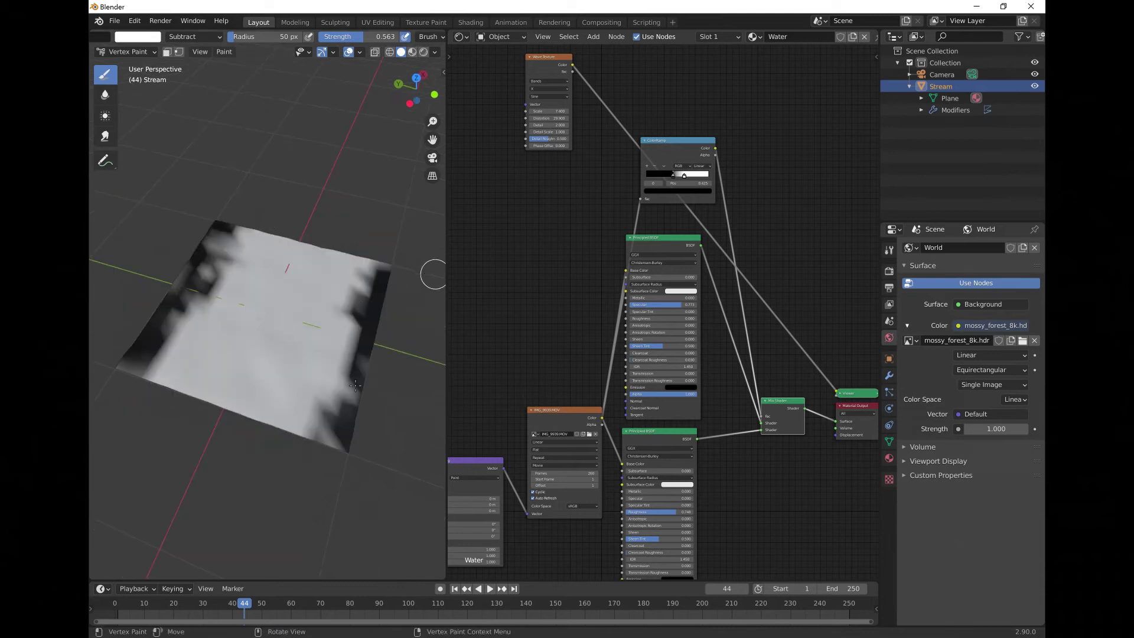
{"action": "mouse_move", "coordinate": [332, 363]}
{"action": "left_mouse_down"}
{"action": "mouse_move", "coordinate": [342, 398]}
{"action": "mouse_move", "coordinate": [353, 390]}
{"action": "left_mouse_up"}
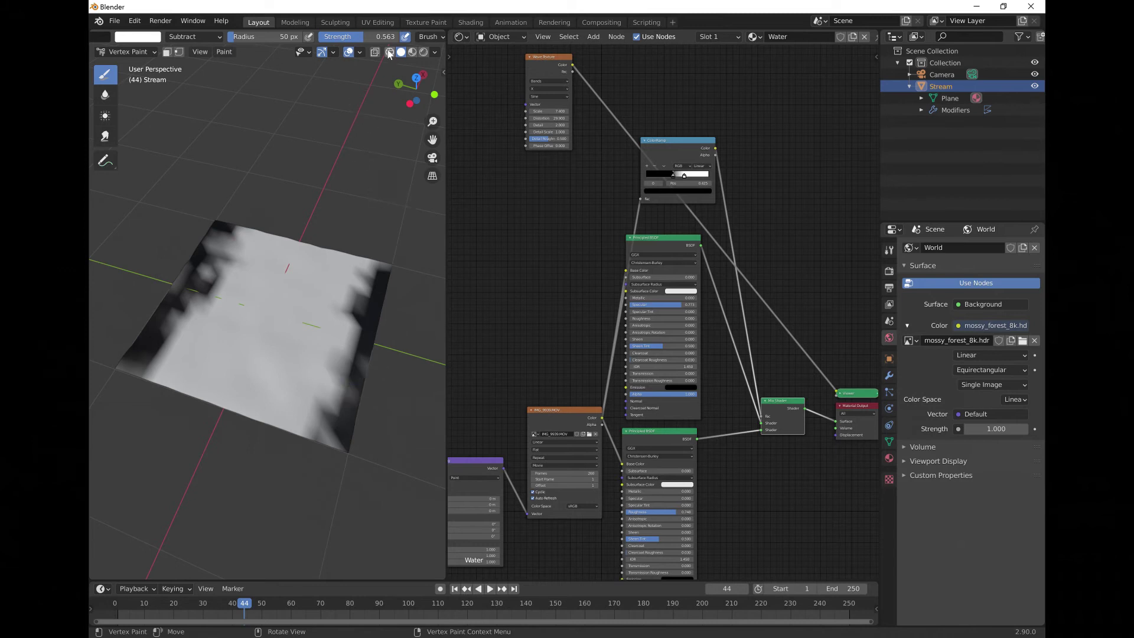
{"action": "middle_click_drag", "start_coordinate": [404, 240], "coordinate": [368, 227]}
{"action": "left_click_drag", "start_coordinate": [363, 37], "coordinate": [340, 37]}
{"action": "left_click_drag", "start_coordinate": [236, 38], "coordinate": [261, 37]}
{"action": "mouse_move", "coordinate": [270, 245]}
{"action": "left_mouse_down"}
{"action": "mouse_move", "coordinate": [253, 240]}
{"action": "mouse_move", "coordinate": [158, 317]}
{"action": "mouse_move", "coordinate": [283, 443]}
{"action": "mouse_move", "coordinate": [266, 425]}
{"action": "mouse_move", "coordinate": [299, 387]}
{"action": "mouse_move", "coordinate": [402, 314]}
{"action": "mouse_move", "coordinate": [354, 300]}
{"action": "left_mouse_up"}
{"action": "mouse_move", "coordinate": [347, 299]}
{"action": "middle_mouse_down"}
{"action": "mouse_move", "coordinate": [384, 302]}
{"action": "mouse_move", "coordinate": [378, 313]}
{"action": "middle_mouse_up"}
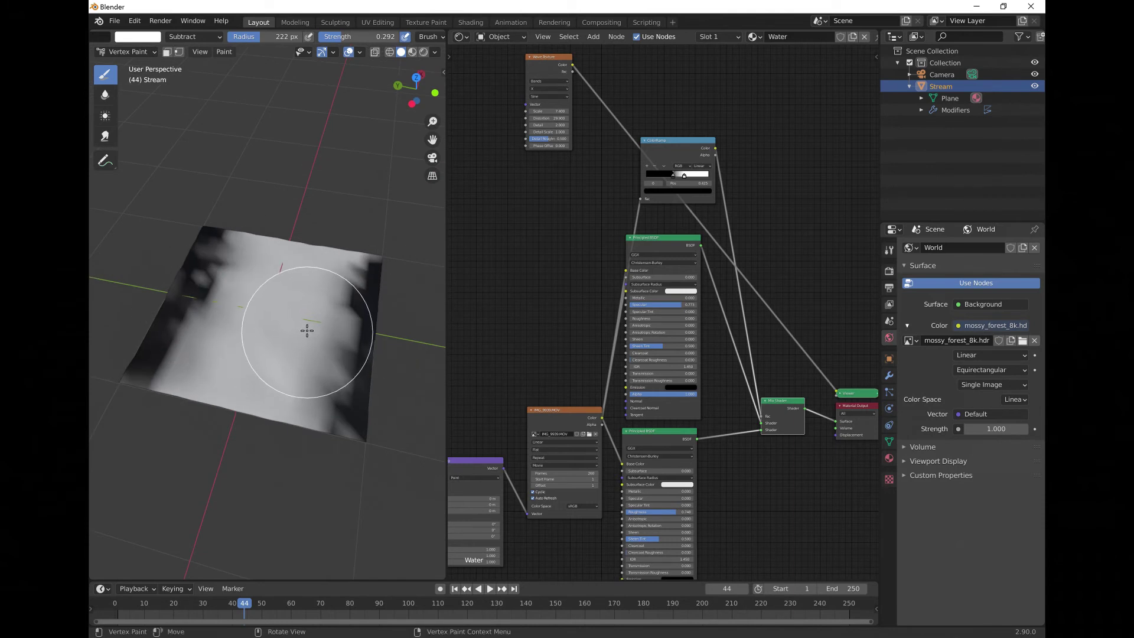
{"action": "left_click", "coordinate": [118, 50]}
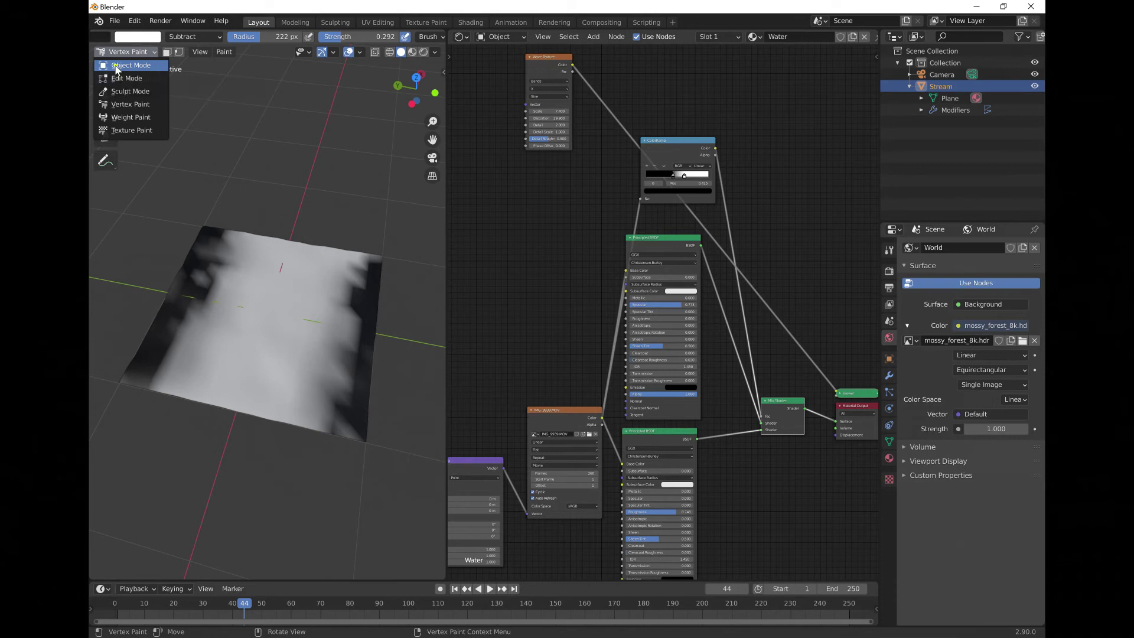
{"action": "left_click", "coordinate": [116, 67]}
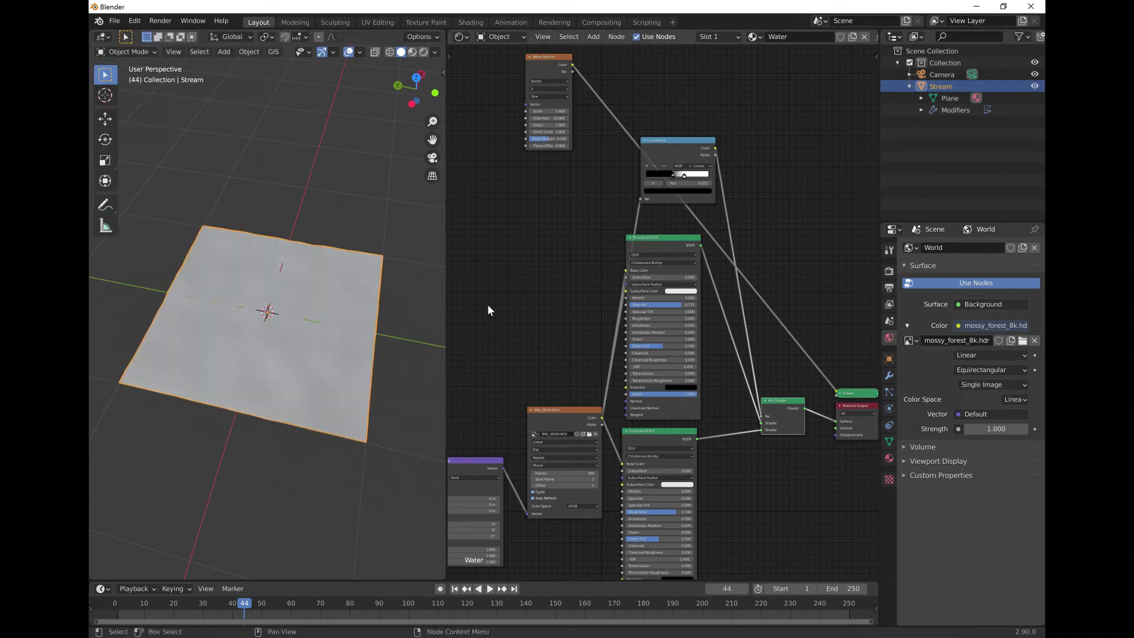
Step: Move the ColorRamp and Wave Texture nodes above the shaders, previewing each mask on the plane in Material Preview shading
{"action": "scroll", "coordinate": [508, 310], "scroll_direction": "down", "scroll_amount": 2}
{"action": "middle_click_drag", "start_coordinate": [800, 291], "coordinate": [690, 282]}
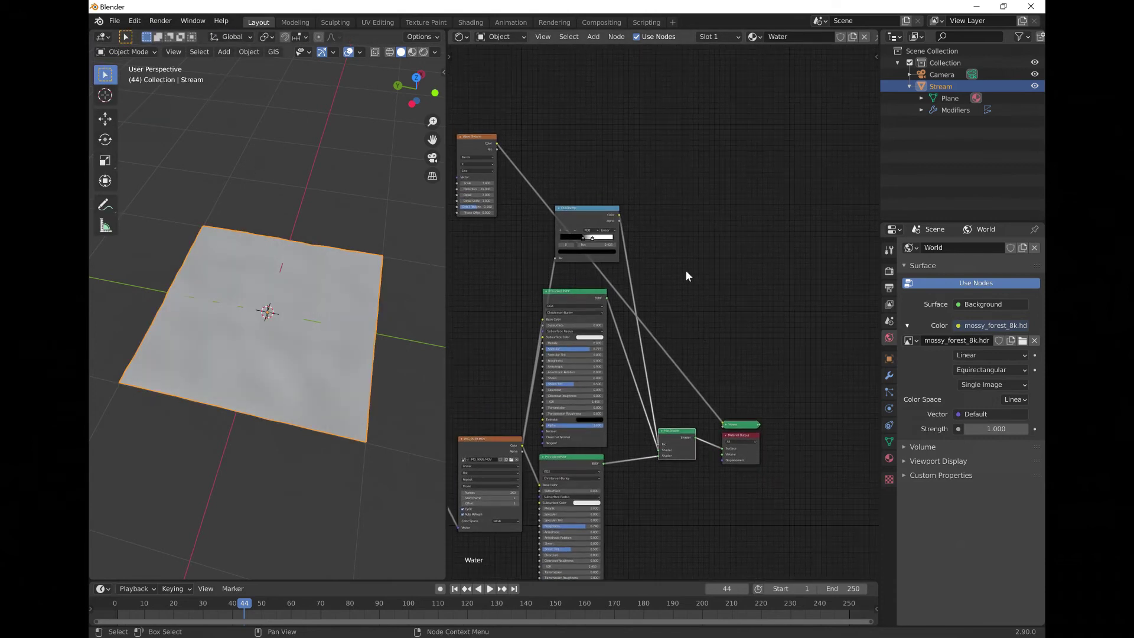
{"action": "left_click_drag", "start_coordinate": [585, 209], "coordinate": [652, 195]}
{"action": "left_click", "coordinate": [651, 189], "text": "ctrl+shift"}
{"action": "left_click", "coordinate": [413, 52]}
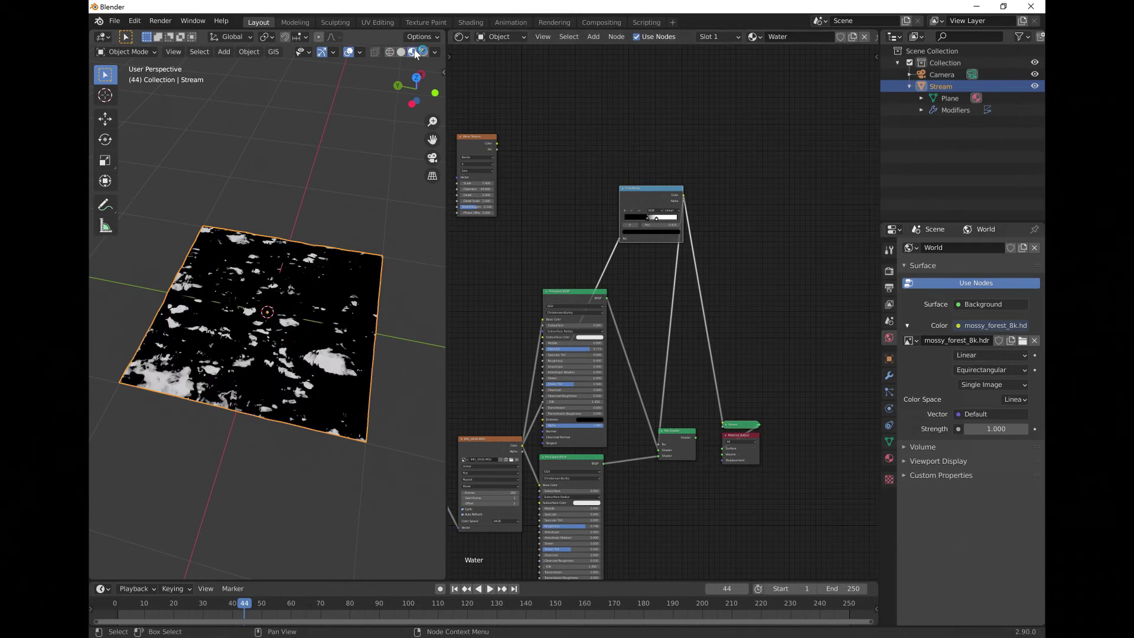
{"action": "left_click", "coordinate": [480, 136], "text": "ctrl+shift"}
{"action": "left_click_drag", "start_coordinate": [480, 137], "coordinate": [671, 98]}
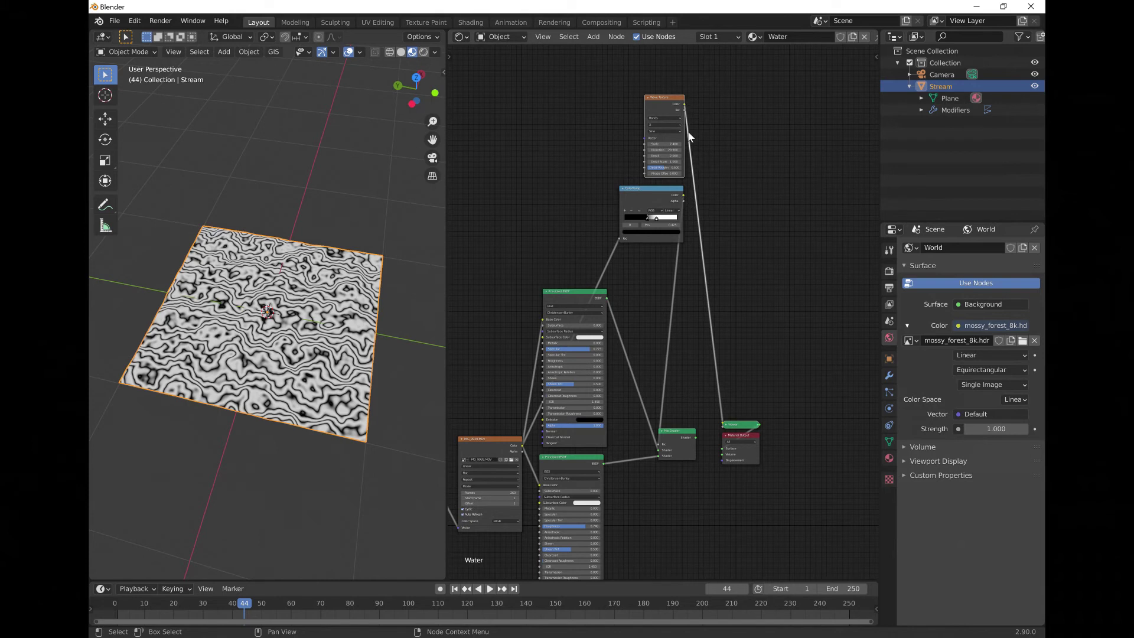
Step: Add a MixRGB node beside the masks, connecting the Wave Texture color to Color1 and the ColorRamp color to Color2
{"action": "left_click", "coordinate": [592, 38]}
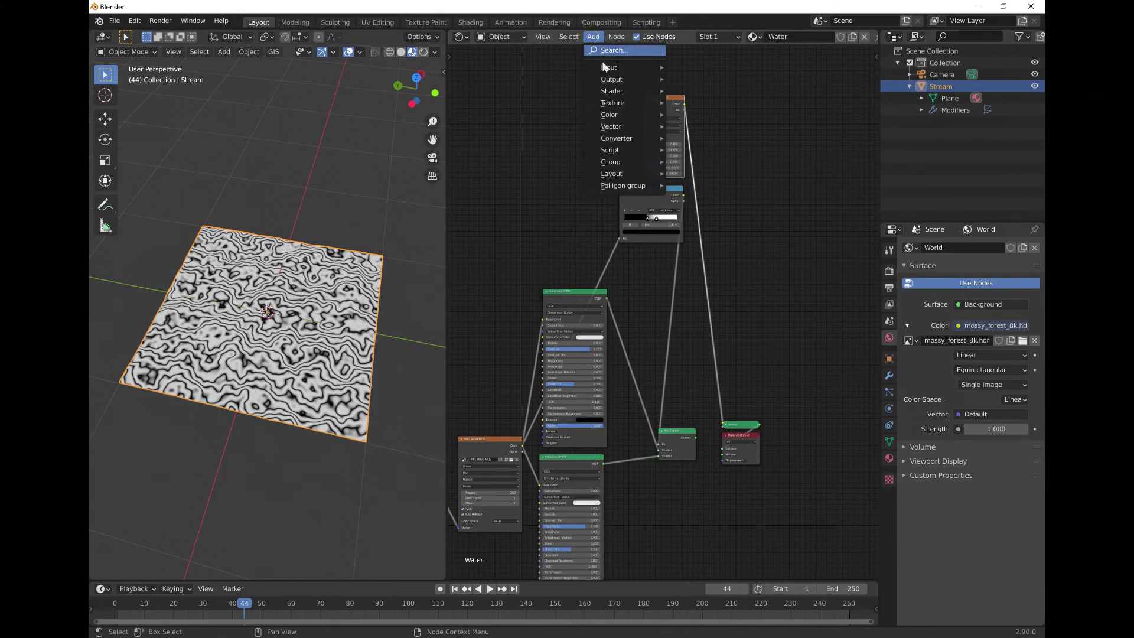
{"action": "mouse_move", "coordinate": [614, 116]}
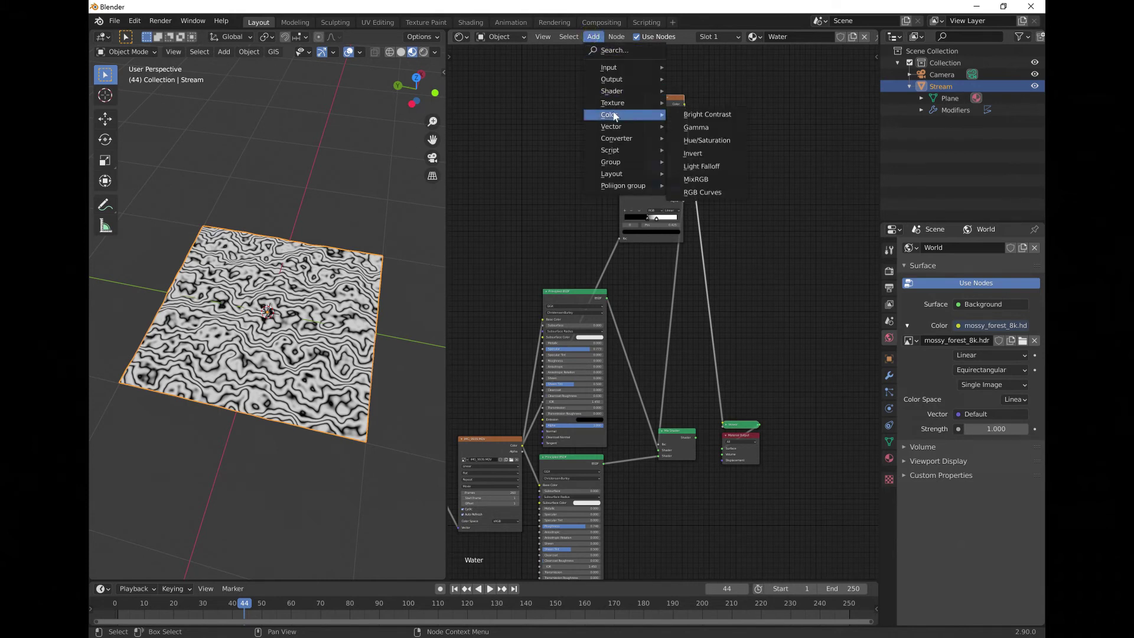
{"action": "left_click", "coordinate": [697, 179]}
{"action": "left_click", "coordinate": [717, 156]}
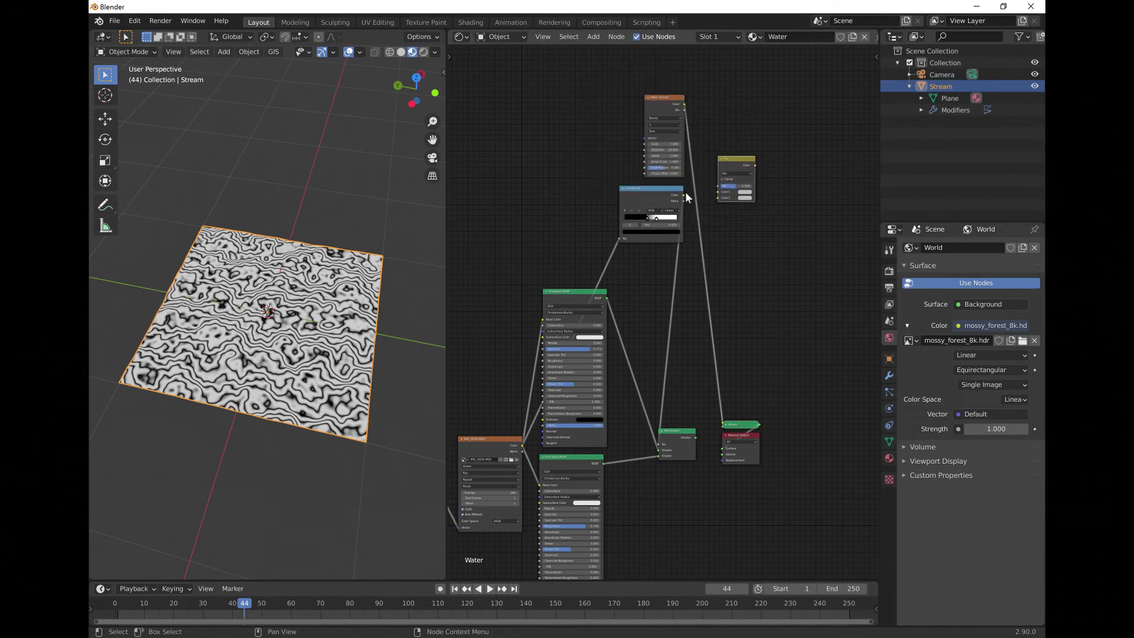
{"action": "left_click_drag", "start_coordinate": [684, 193], "coordinate": [718, 198]}
{"action": "left_click_drag", "start_coordinate": [684, 105], "coordinate": [717, 192]}
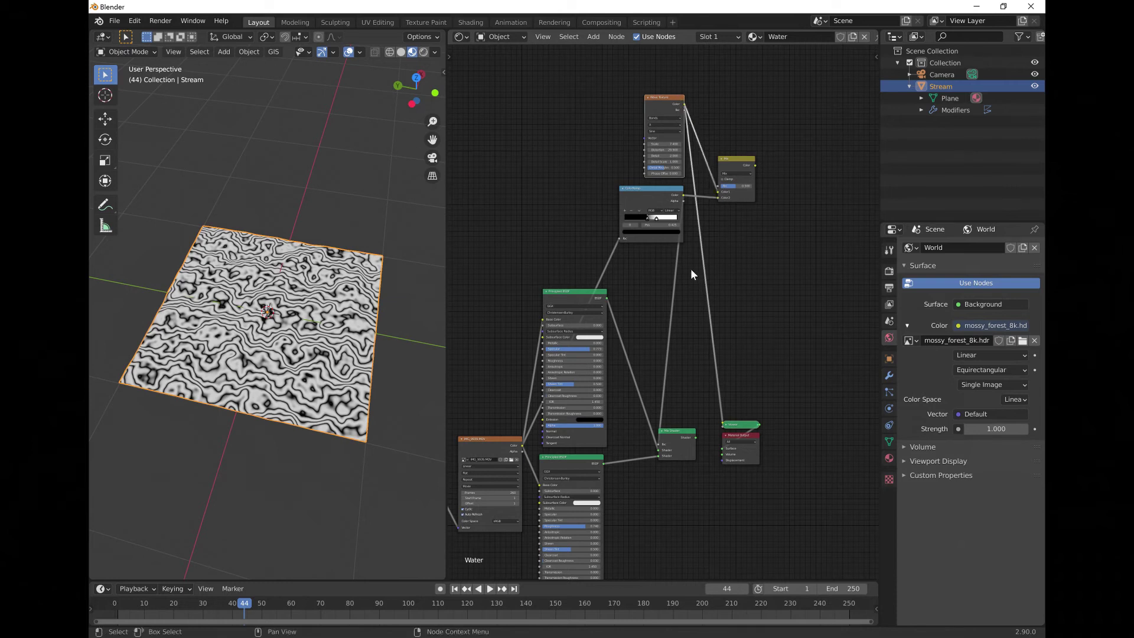
{"action": "scroll", "coordinate": [710, 183], "scroll_direction": "down", "scroll_amount": 2}
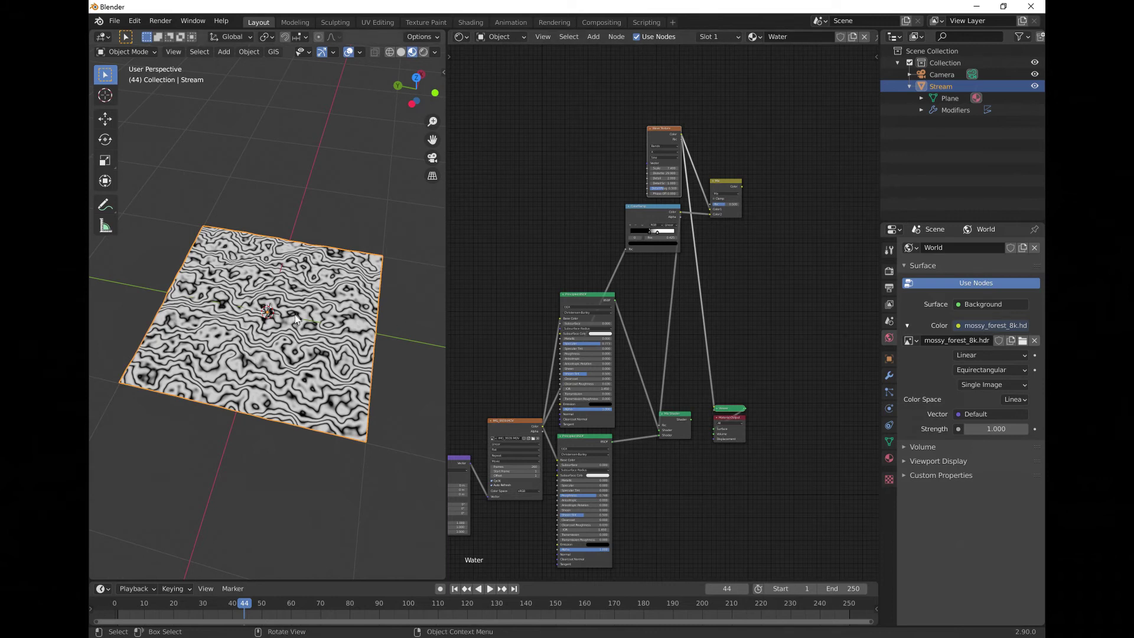
Step: Show the Stream plane's painted edge mask in Vertex Paint mode with Solid shading
{"action": "left_click", "coordinate": [115, 51]}
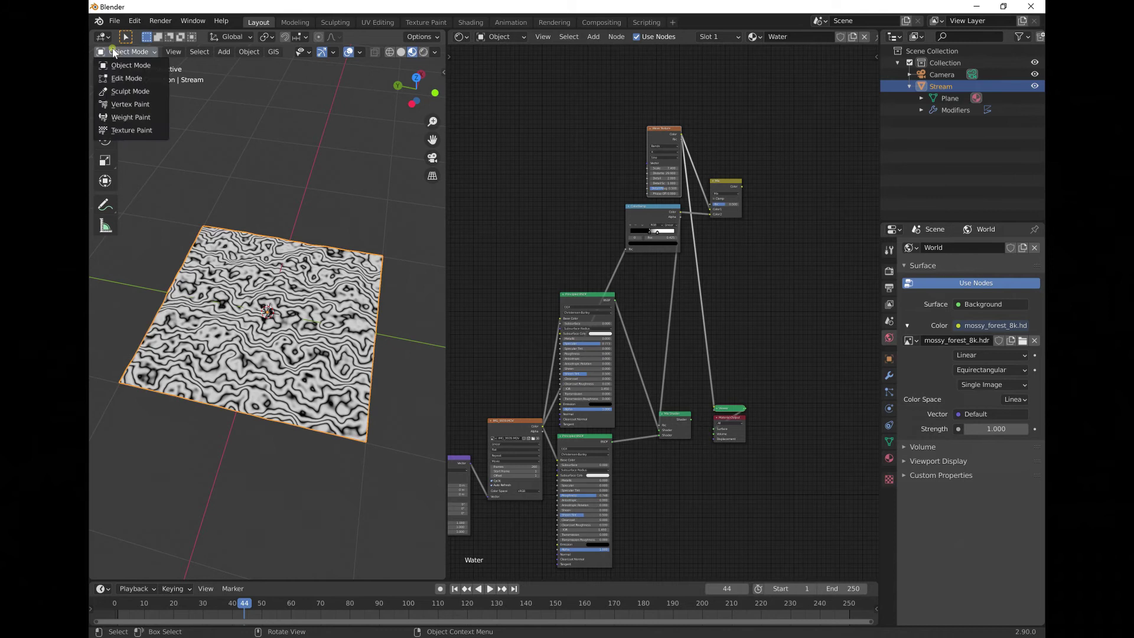
{"action": "left_click", "coordinate": [122, 104]}
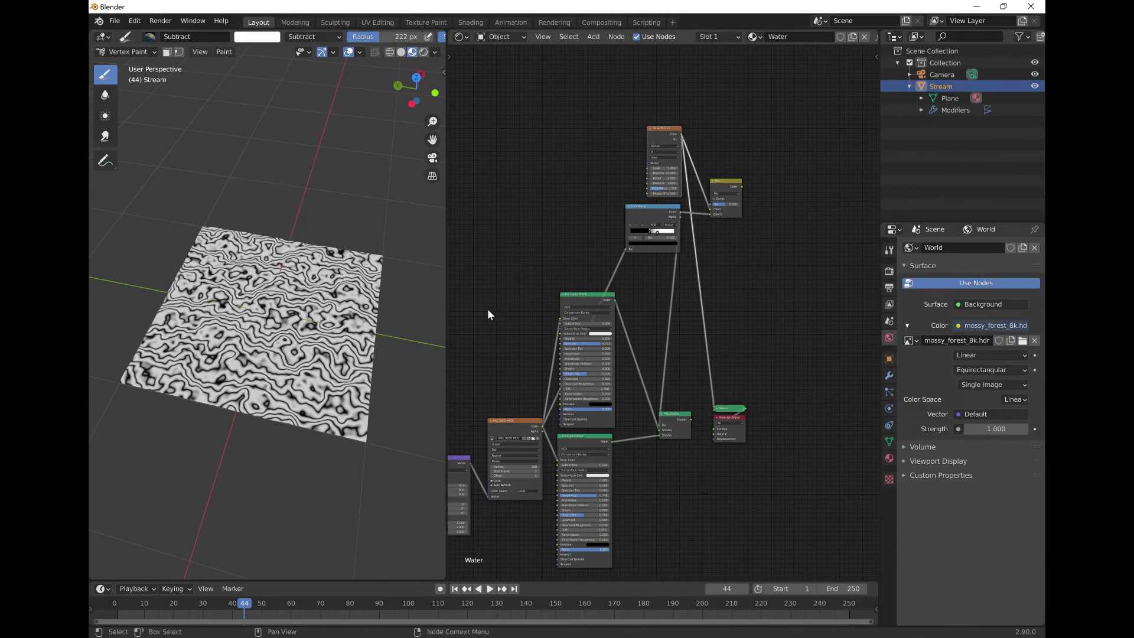
{"action": "left_click", "coordinate": [404, 52]}
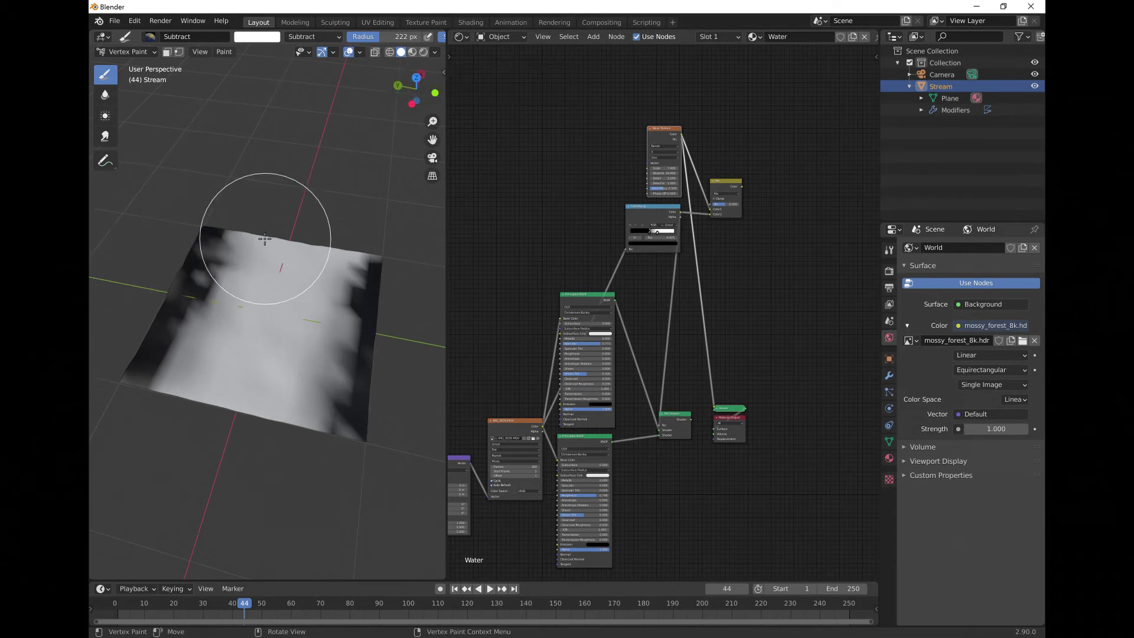
Step: Rename the plane's vertex color layer to Edge in its mesh data
{"action": "left_click", "coordinate": [889, 443]}
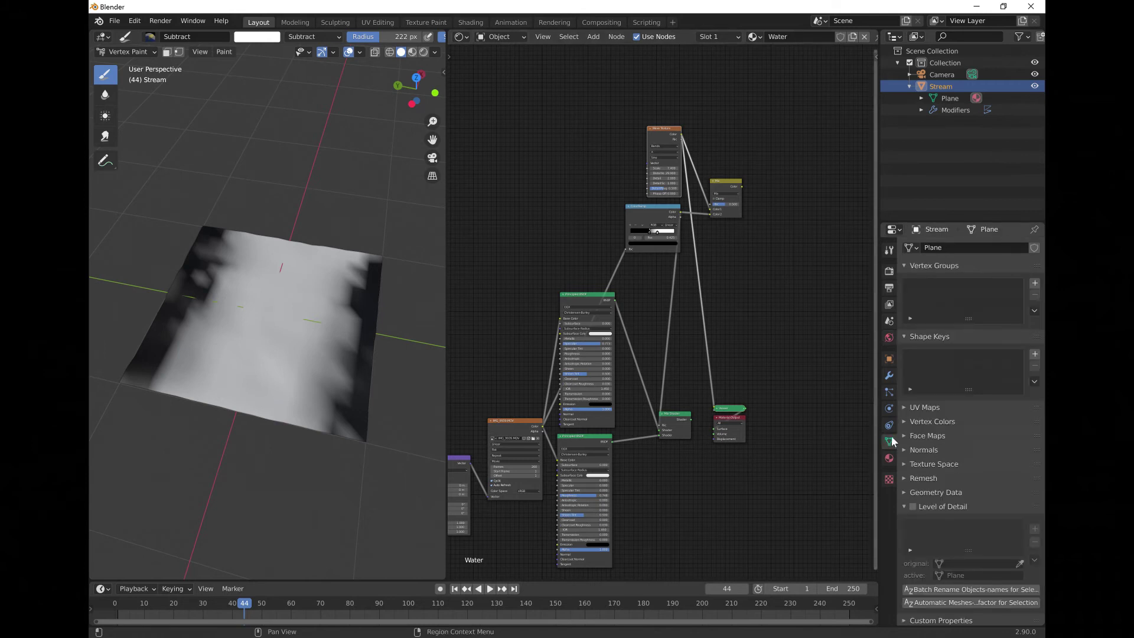
{"action": "left_click", "coordinate": [907, 264]}
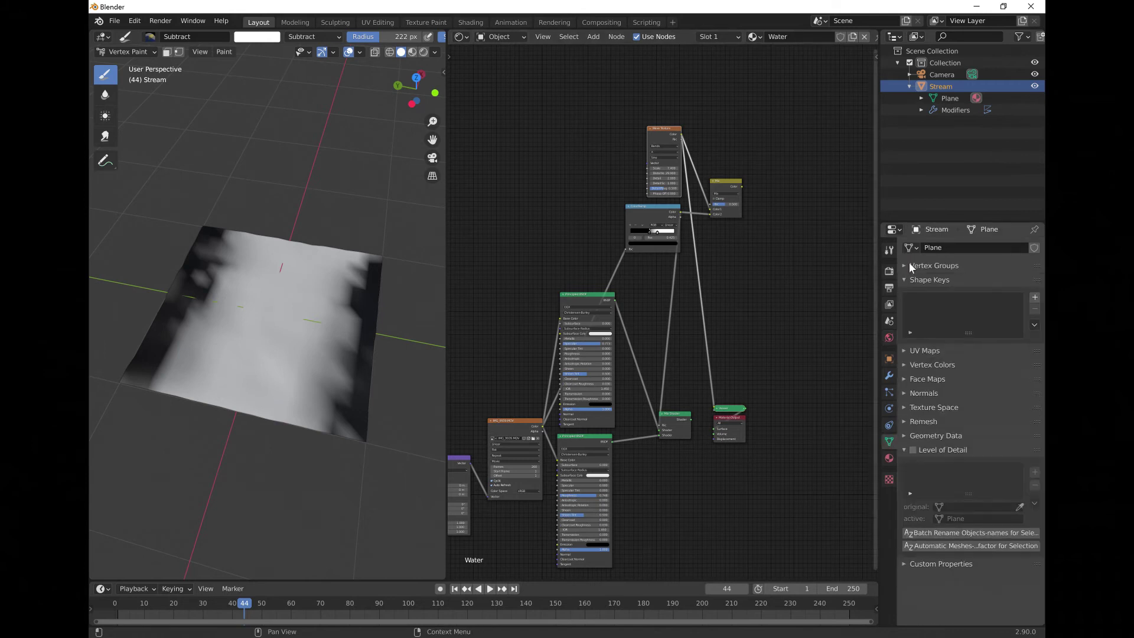
{"action": "left_click", "coordinate": [908, 364]}
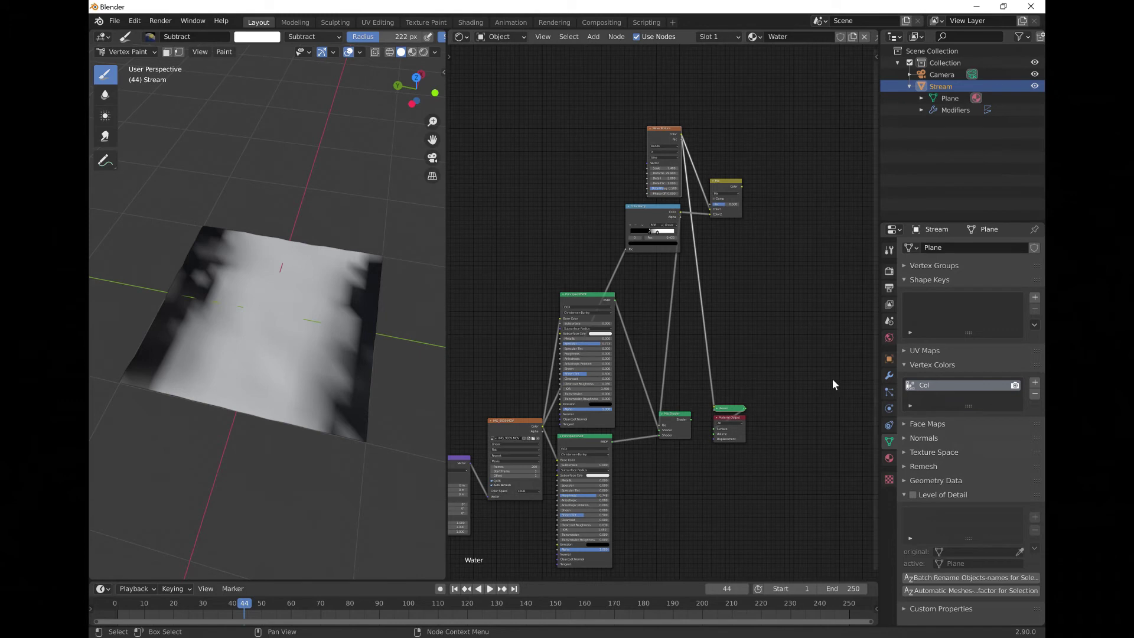
{"action": "left_click", "coordinate": [925, 385]}
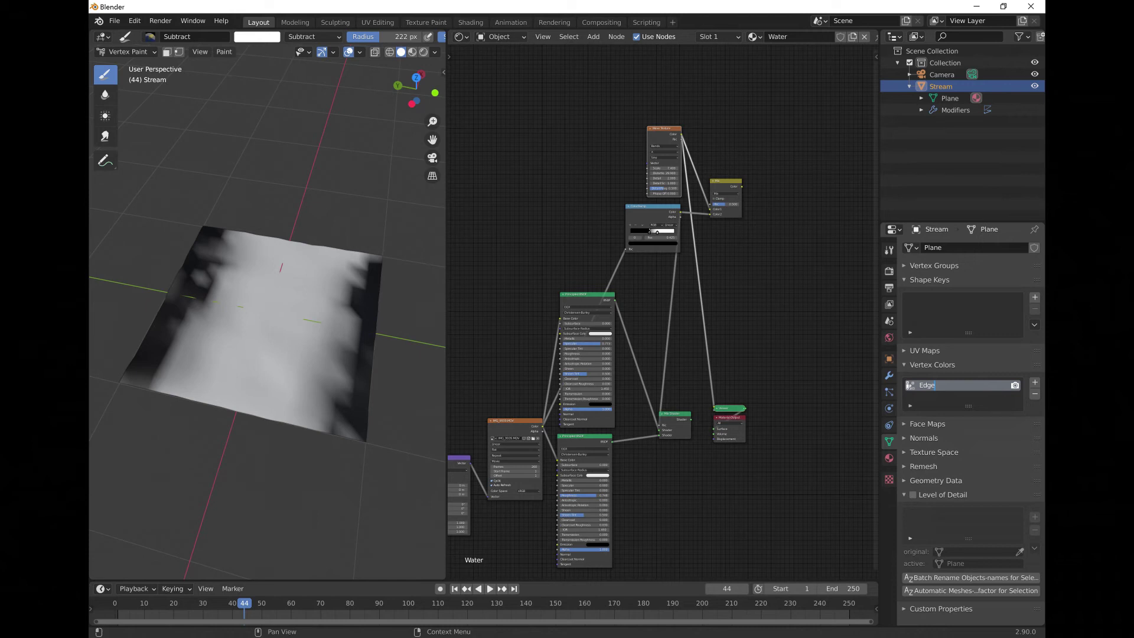
{"action": "left_click", "coordinate": [836, 410]}
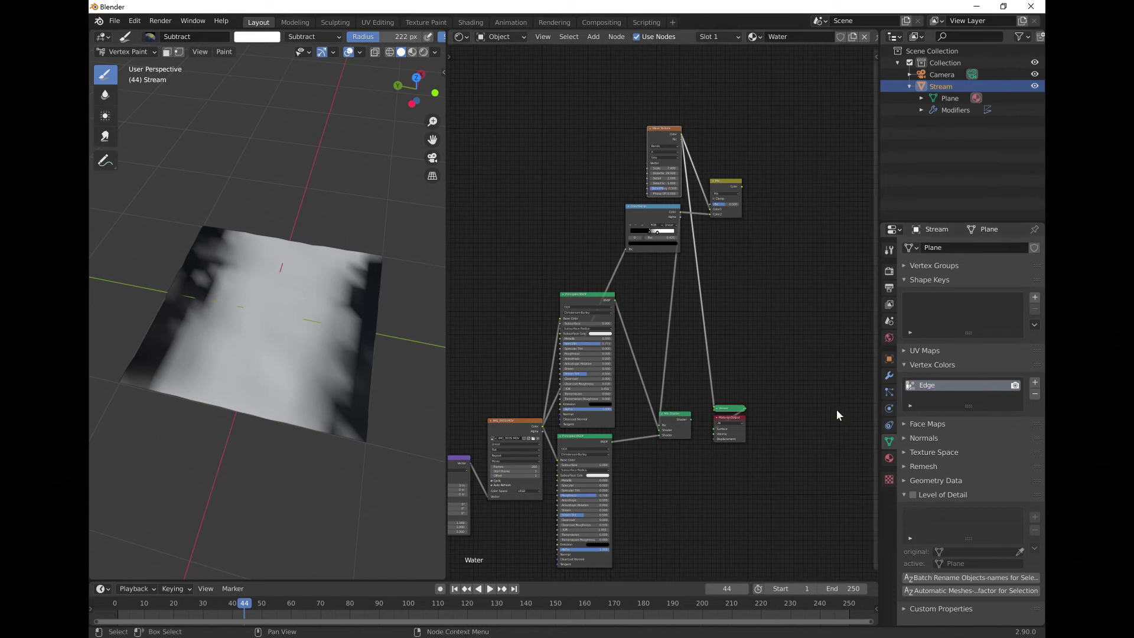
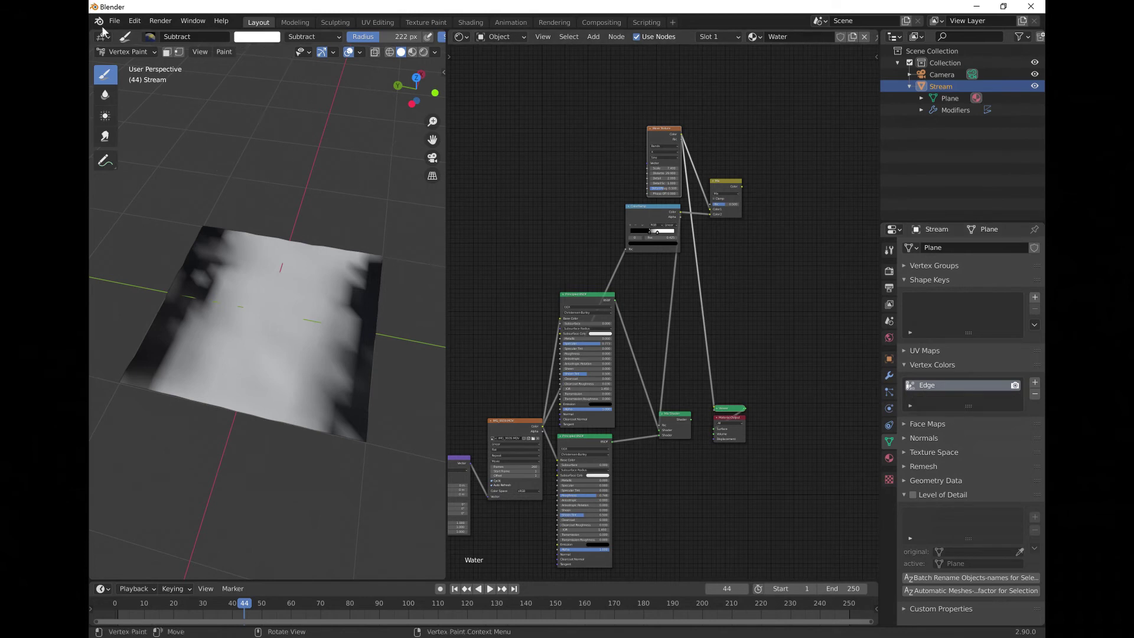
Step: Return the Stream plane to Object Mode and switch the viewport to Rendered shading
{"action": "left_click", "coordinate": [124, 52]}
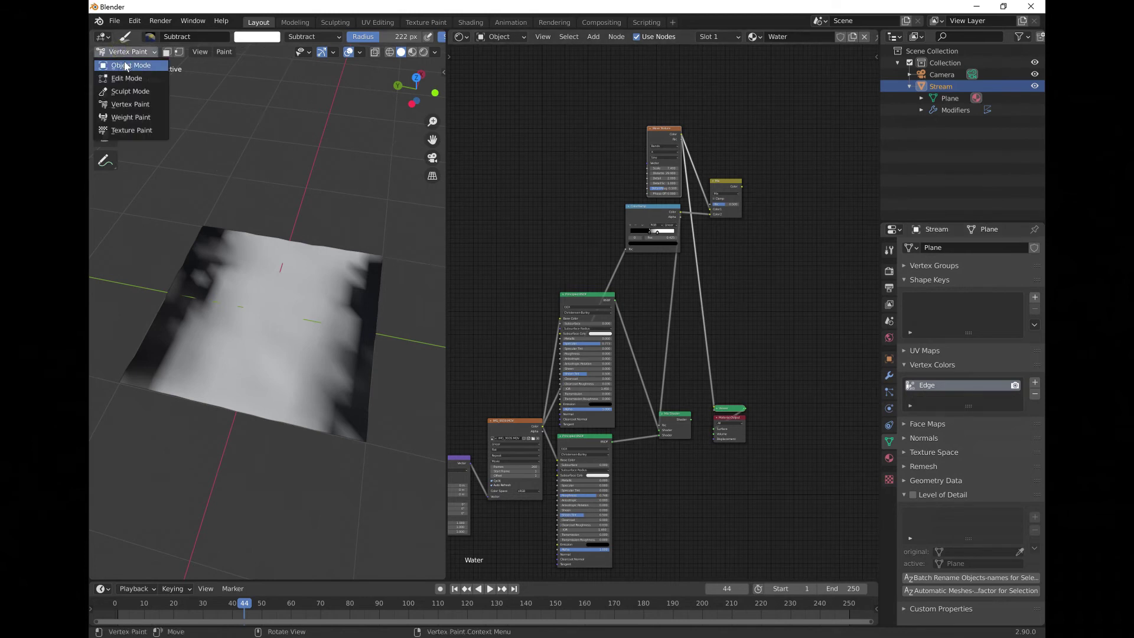
{"action": "left_click", "coordinate": [127, 63]}
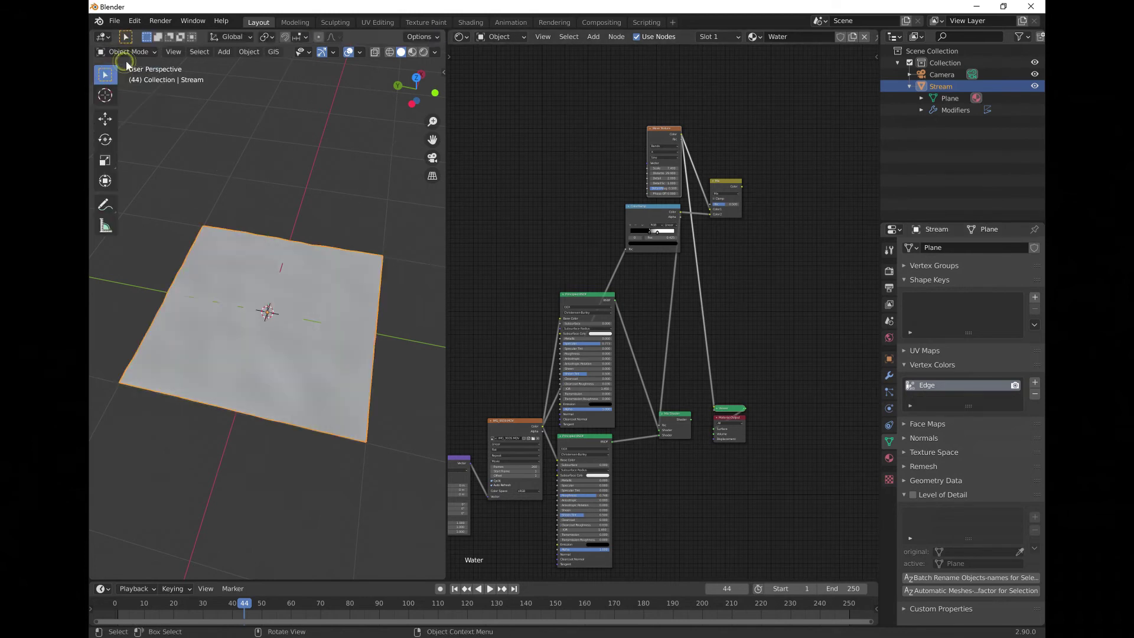
{"action": "left_click", "coordinate": [423, 52]}
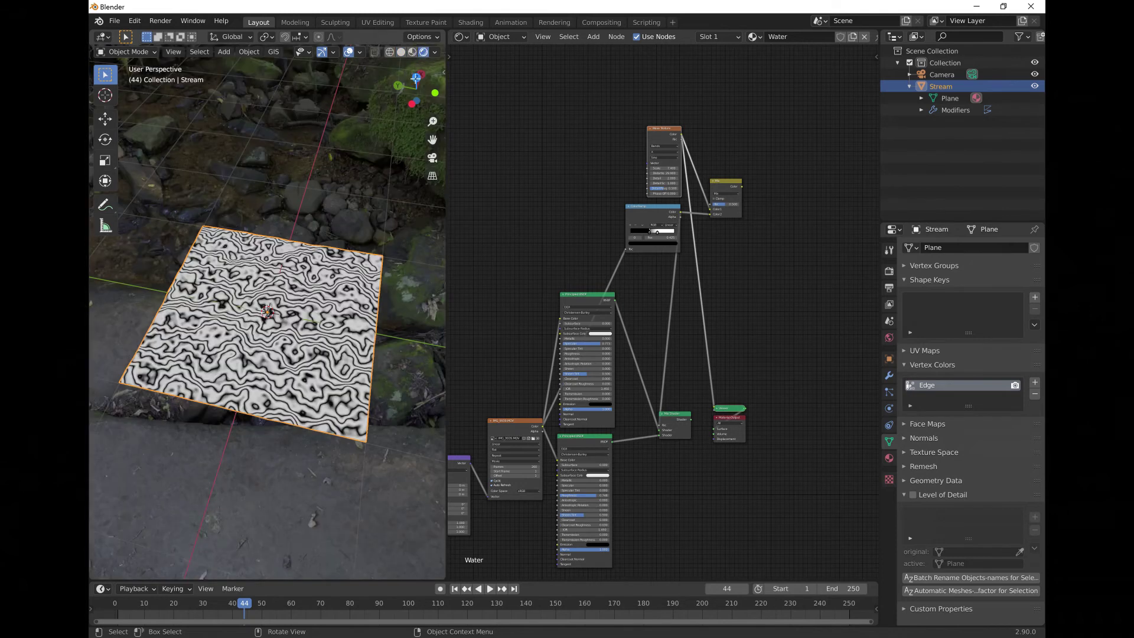
Step: Add an Attribute node to the Water material, left of the Wave Texture, and set its name to Edge
{"action": "scroll", "coordinate": [673, 118], "scroll_direction": "up", "scroll_amount": 2}
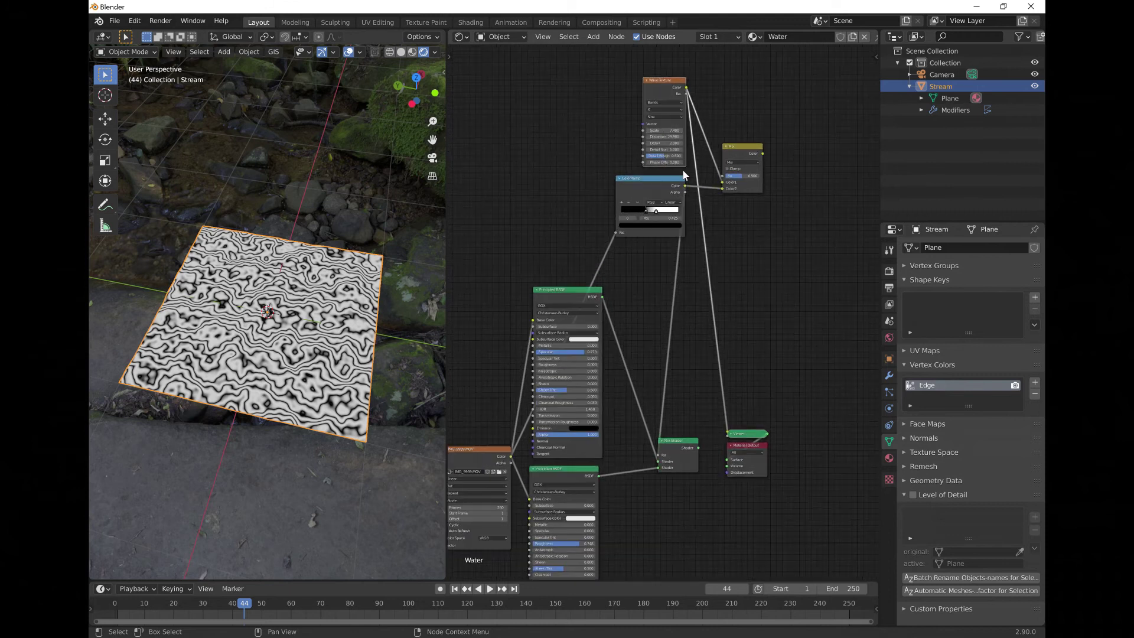
{"action": "middle_click_drag", "start_coordinate": [779, 271], "coordinate": [750, 360]}
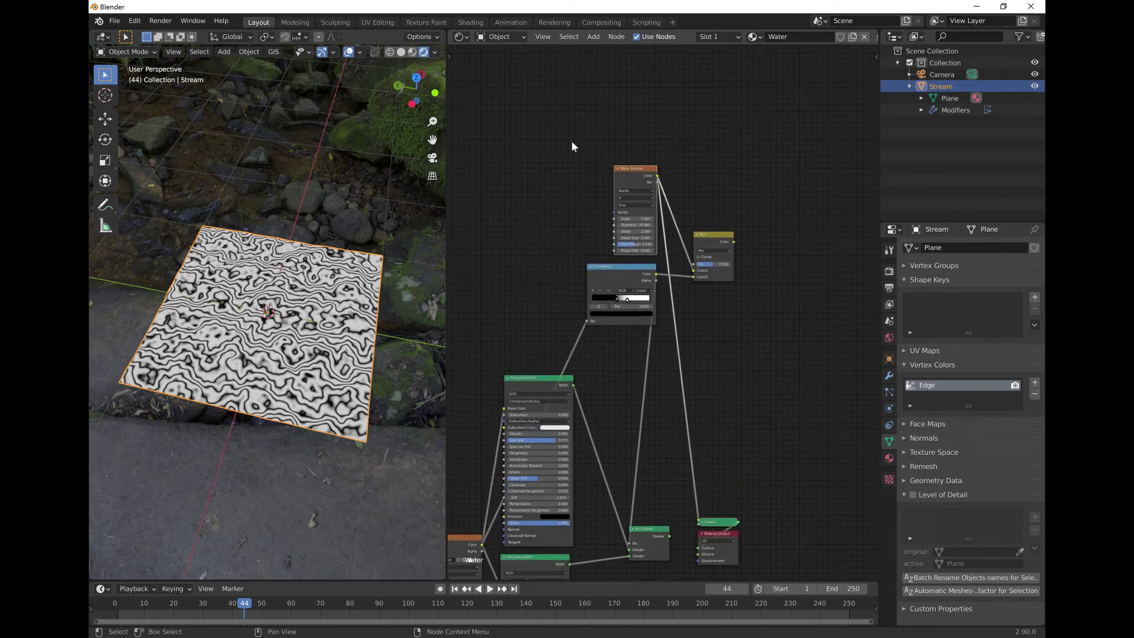
{"action": "left_click", "coordinate": [593, 38]}
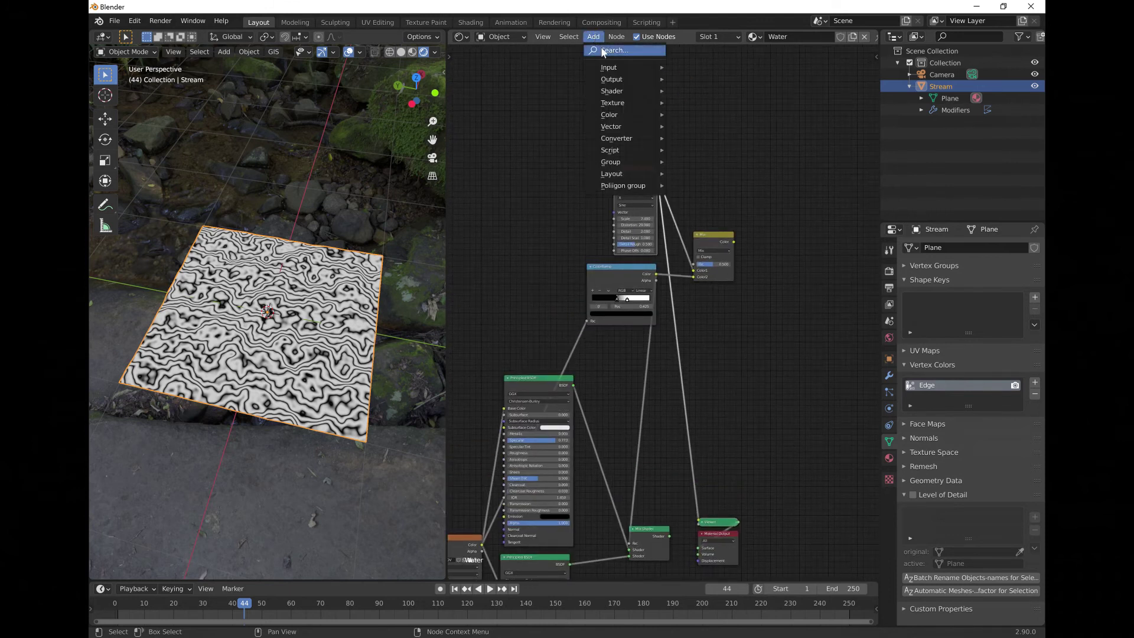
{"action": "mouse_move", "coordinate": [610, 70]}
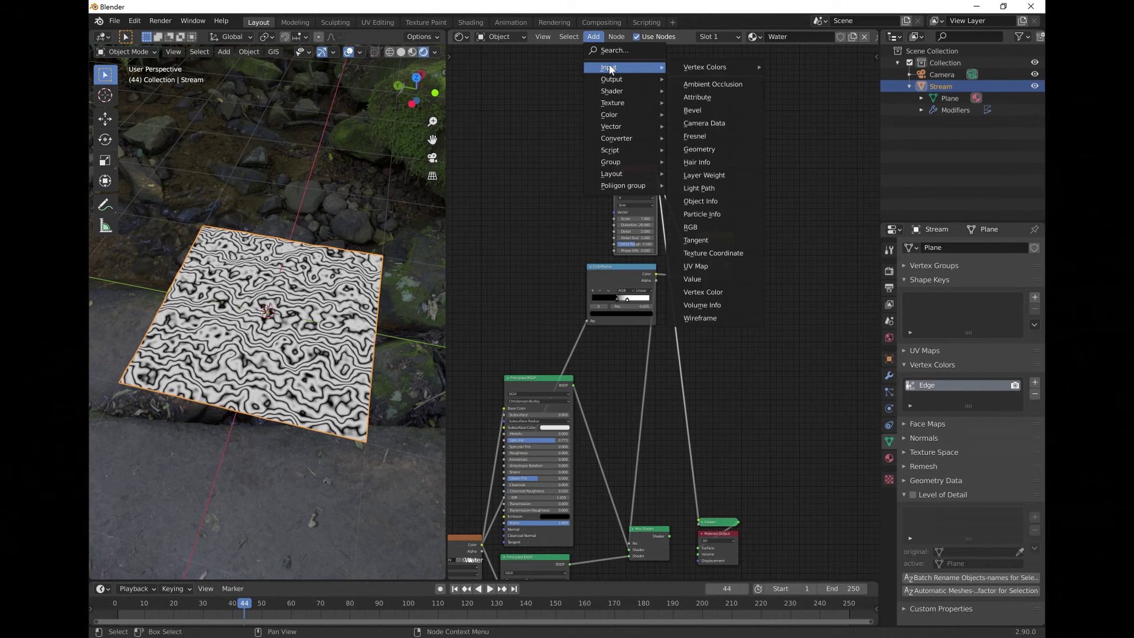
{"action": "left_click", "coordinate": [703, 97]}
{"action": "left_click", "coordinate": [512, 201]}
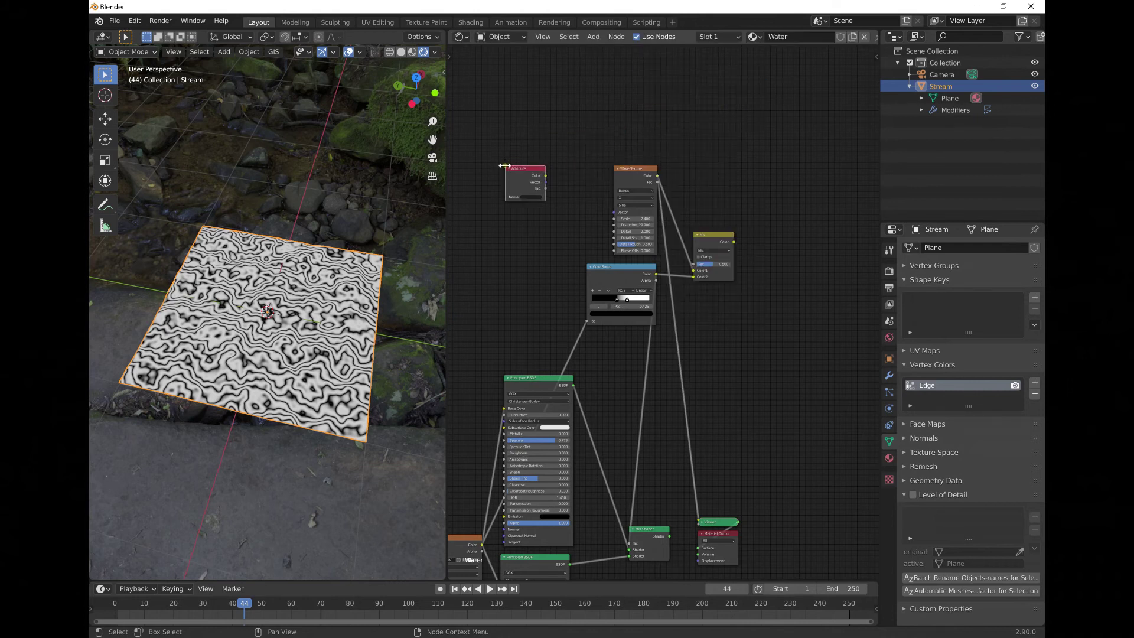
{"action": "scroll", "coordinate": [512, 203], "scroll_direction": "up", "scroll_amount": 2}
{"action": "middle_click_drag", "start_coordinate": [509, 208], "coordinate": [622, 261]}
{"action": "left_click", "coordinate": [588, 207]}
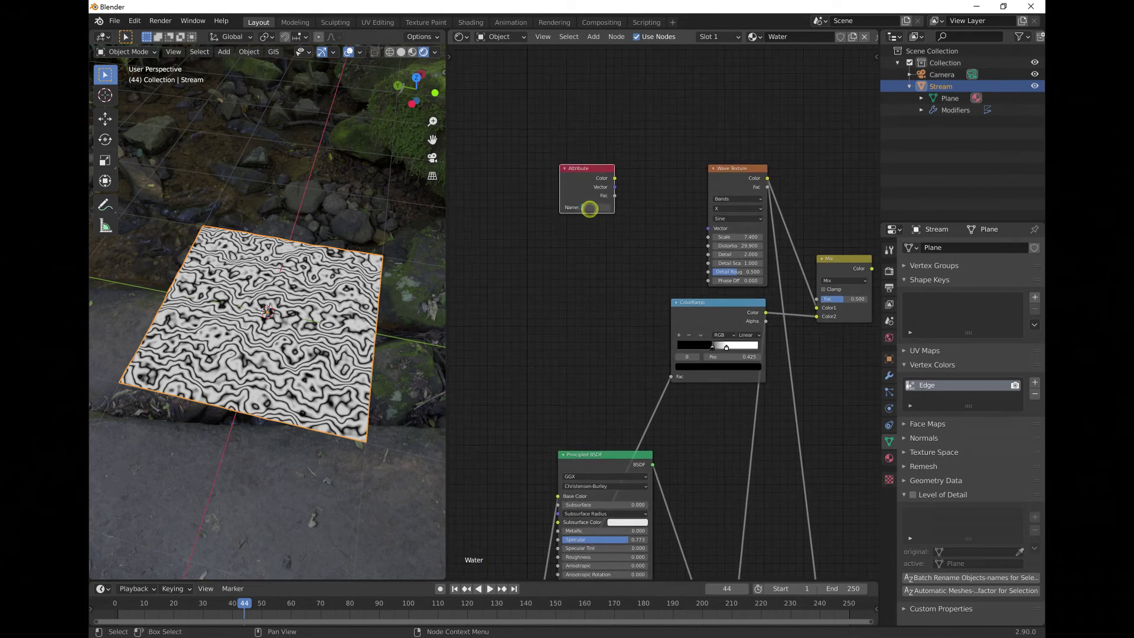
{"action": "type", "text": "Edge"}
{"action": "left_click", "coordinate": [571, 238]}
{"action": "middle_click_drag", "start_coordinate": [598, 349], "coordinate": [552, 339]}
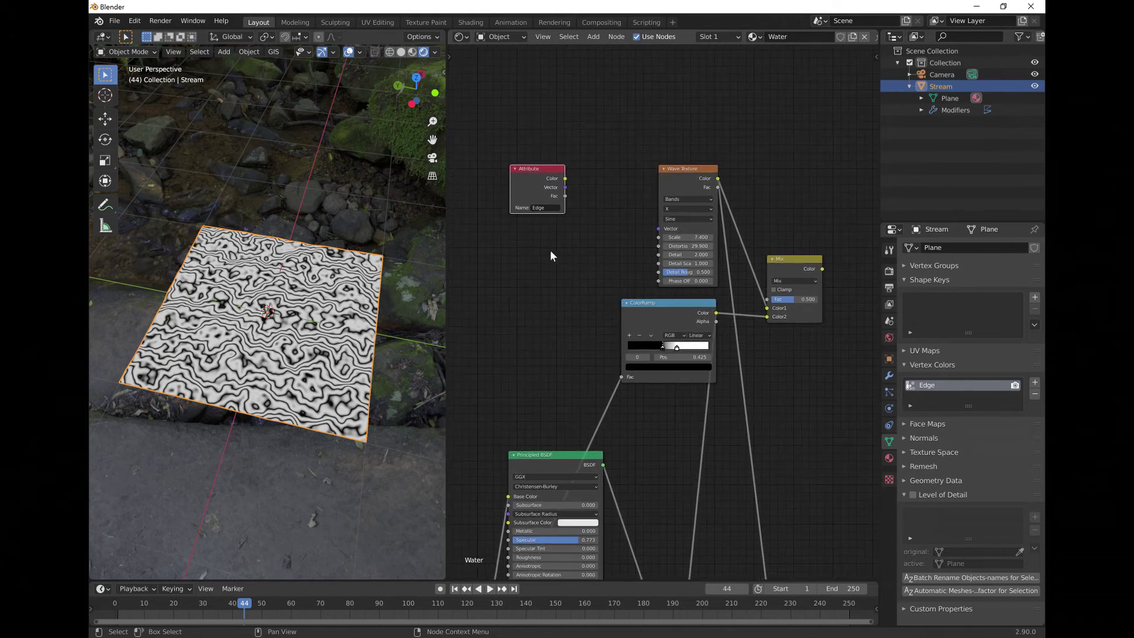
Step: Preview the Edge attribute on the plane, connect its Color to the MixRGB node's Fac, and move the MixRGB node slightly aside
{"action": "left_click", "coordinate": [535, 168], "text": "ctrl+shift"}
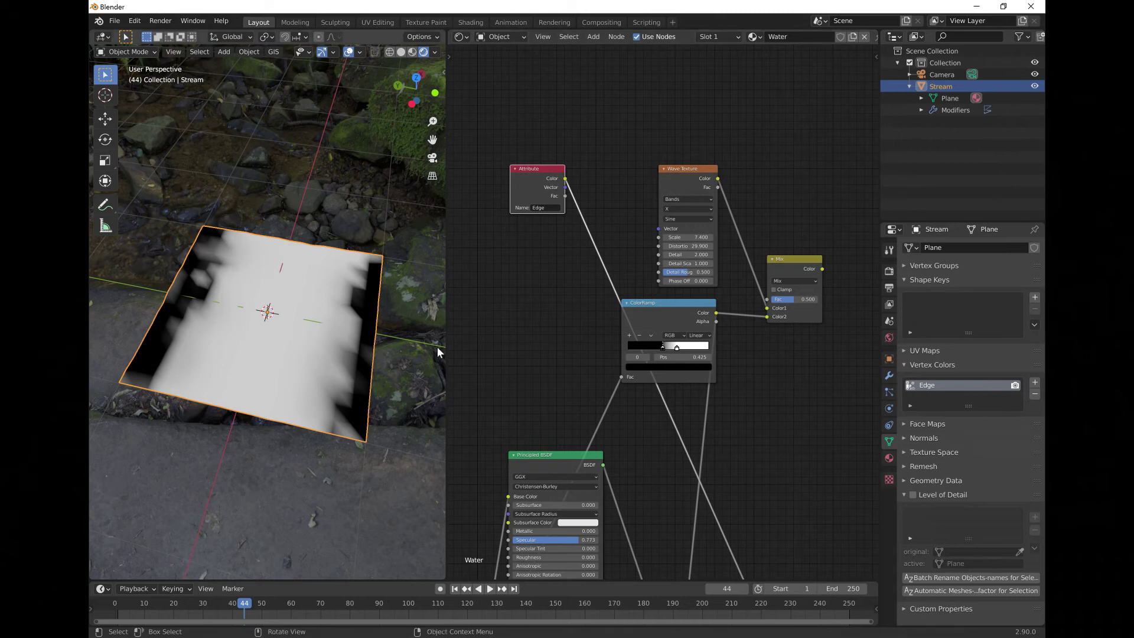
{"action": "middle_click_drag", "start_coordinate": [535, 341], "coordinate": [517, 343]}
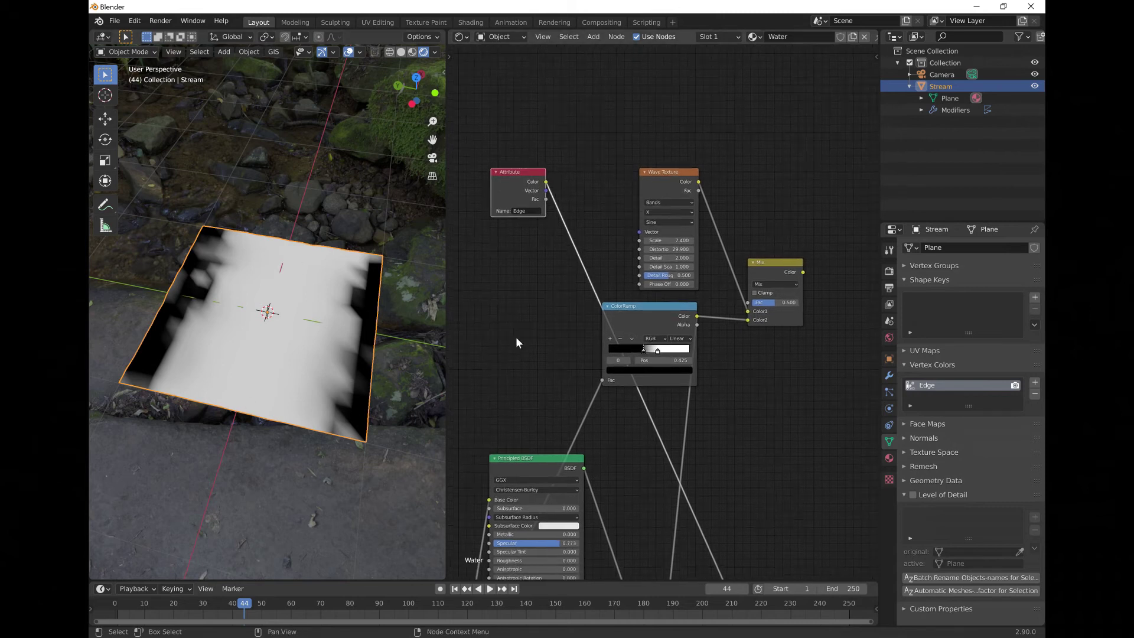
{"action": "left_click_drag", "start_coordinate": [546, 182], "coordinate": [747, 302]}
{"action": "left_click_drag", "start_coordinate": [766, 264], "coordinate": [794, 254]}
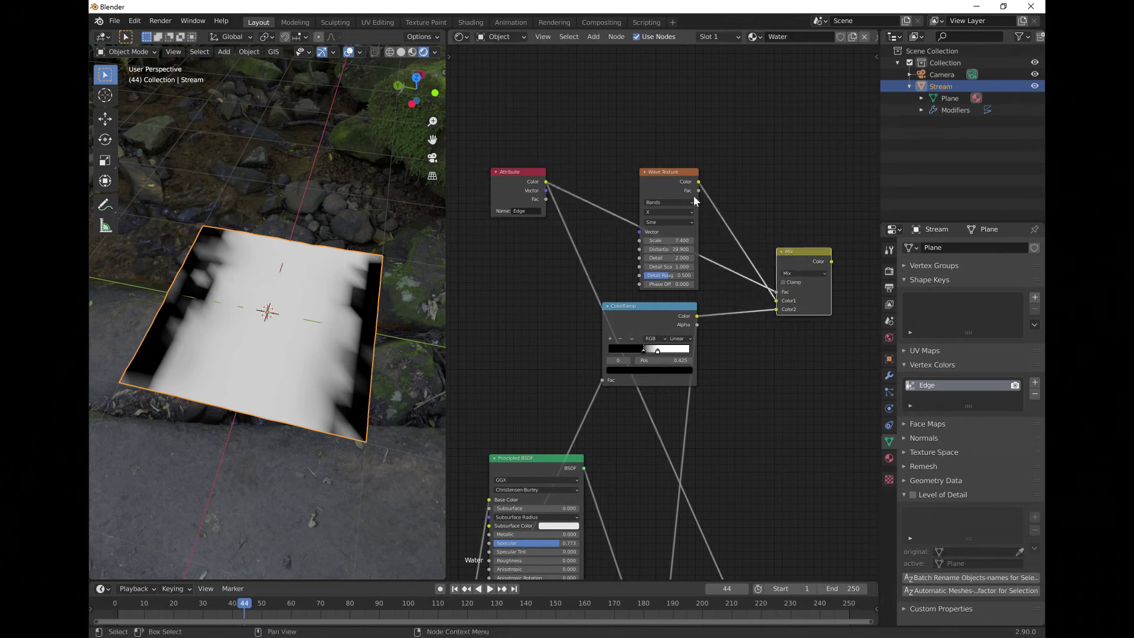
Step: Preview the Wave Texture, ColorRamp, Edge Attribute and Mix nodes in turn on the plane to compare the masks
{"action": "left_click", "coordinate": [668, 171], "text": "ctrl+shift"}
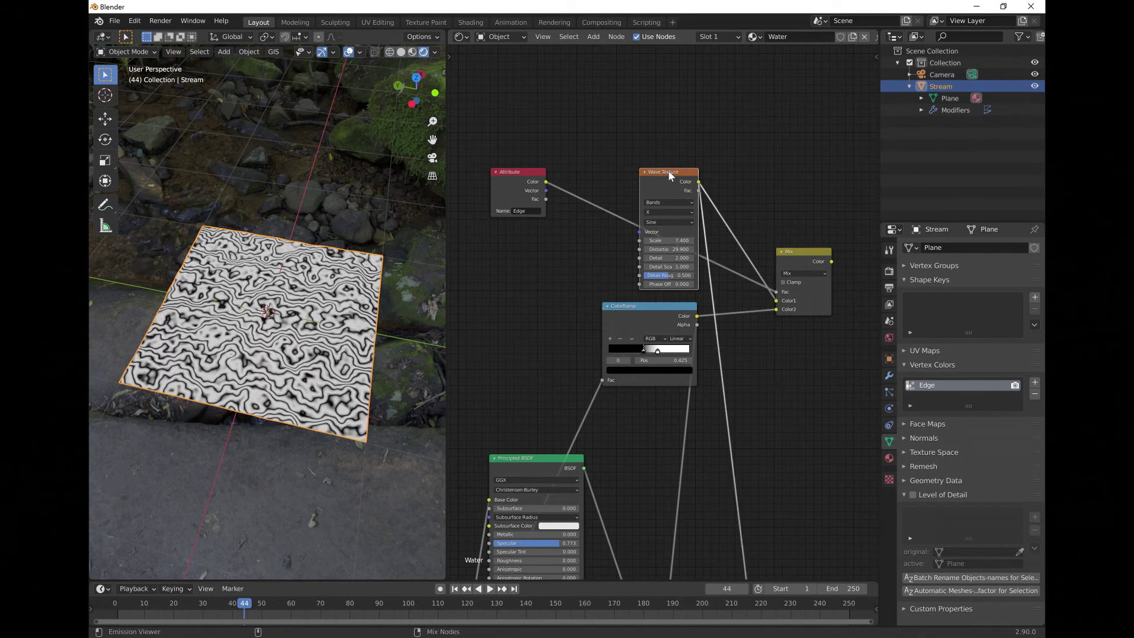
{"action": "left_click", "coordinate": [657, 307], "text": "ctrl+shift"}
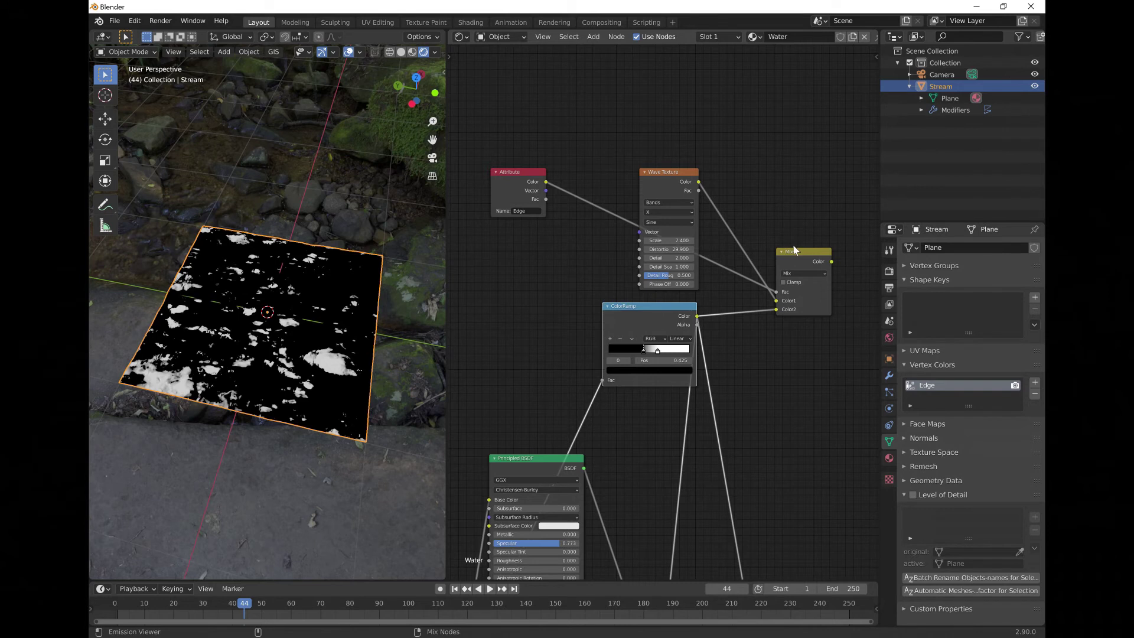
{"action": "left_click", "coordinate": [517, 175], "text": "ctrl+shift"}
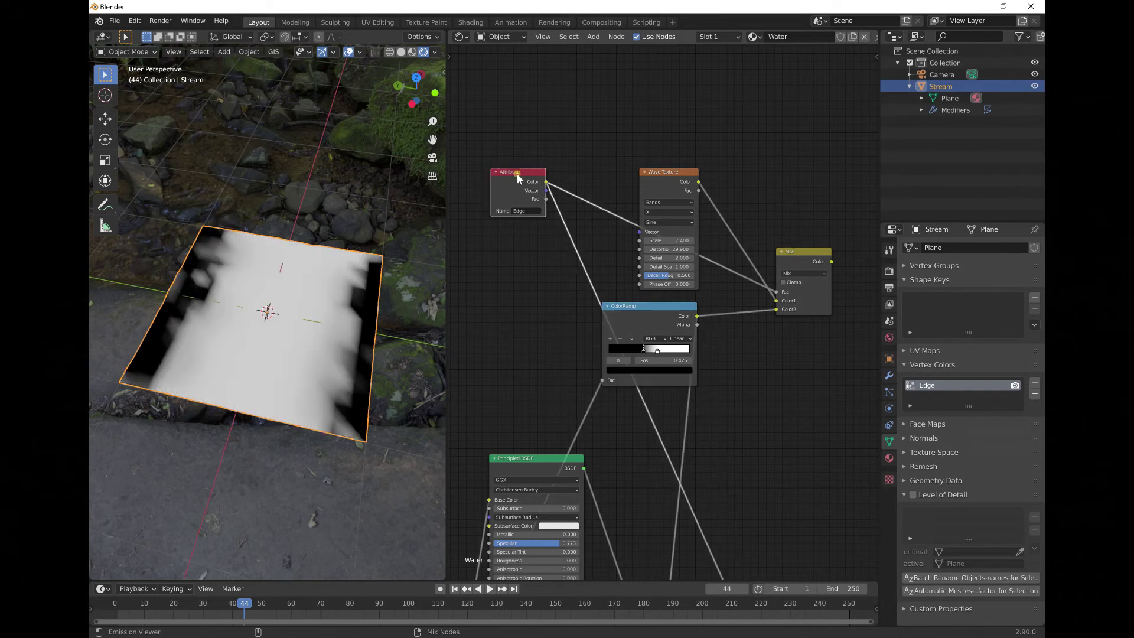
{"action": "left_click", "coordinate": [797, 251], "text": "ctrl+shift"}
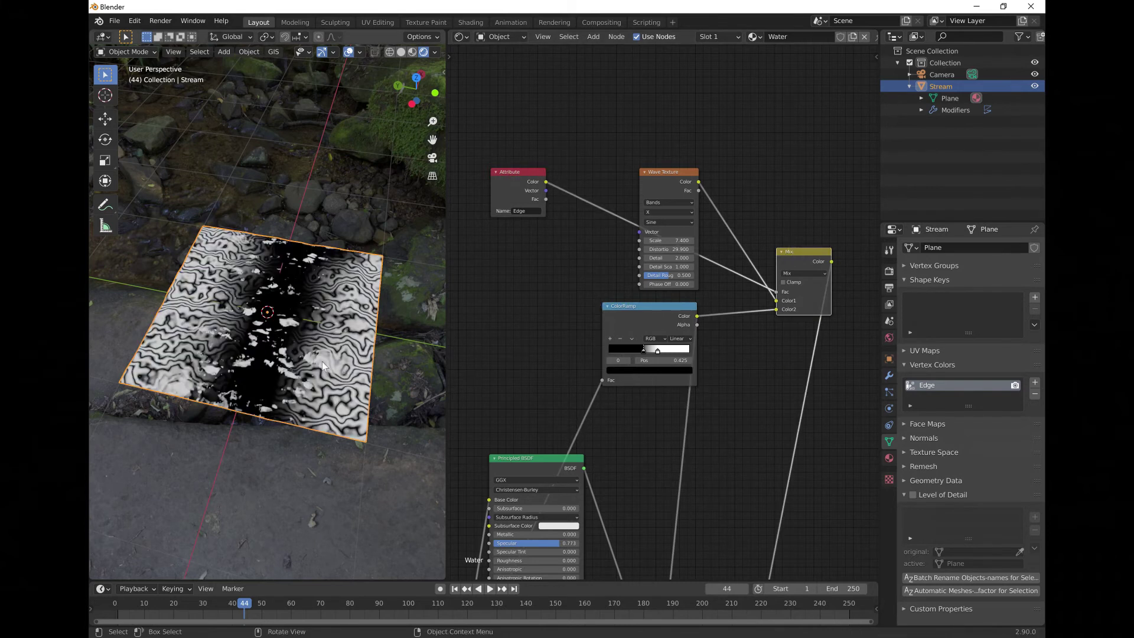
{"action": "middle_click_drag", "start_coordinate": [324, 365], "coordinate": [141, 372]}
Step: Spread out the Material Output, Viewer and Mix Shader nodes, and connect the MixRGB Color to the Mix Shader's Fac
{"action": "scroll", "coordinate": [732, 446], "scroll_direction": "down", "scroll_amount": 1}
{"action": "middle_click_drag", "start_coordinate": [749, 452], "coordinate": [709, 330]}
{"action": "left_click_drag", "start_coordinate": [767, 408], "coordinate": [825, 369]}
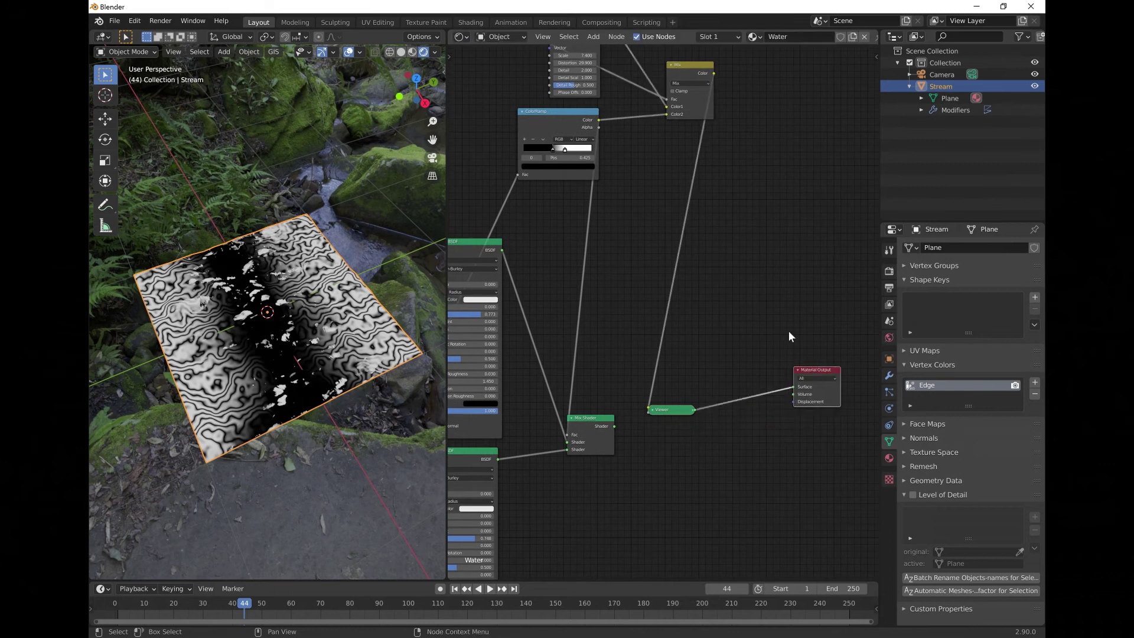
{"action": "left_click_drag", "start_coordinate": [671, 411], "coordinate": [832, 267]}
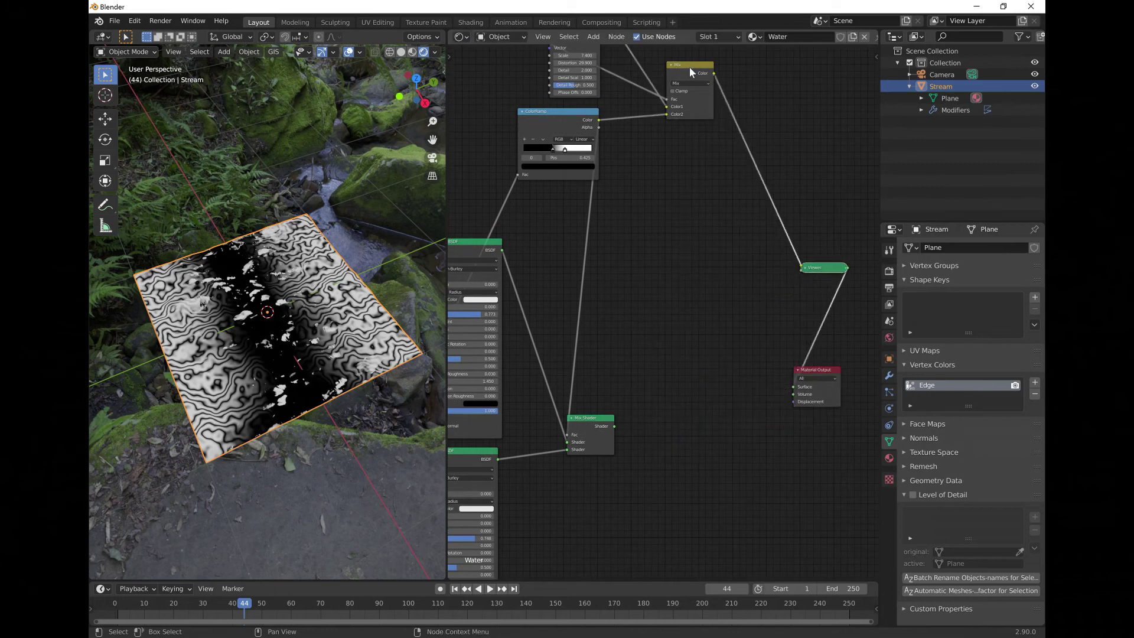
{"action": "left_click_drag", "start_coordinate": [593, 421], "coordinate": [728, 343]}
{"action": "left_click_drag", "start_coordinate": [713, 73], "coordinate": [708, 363]}
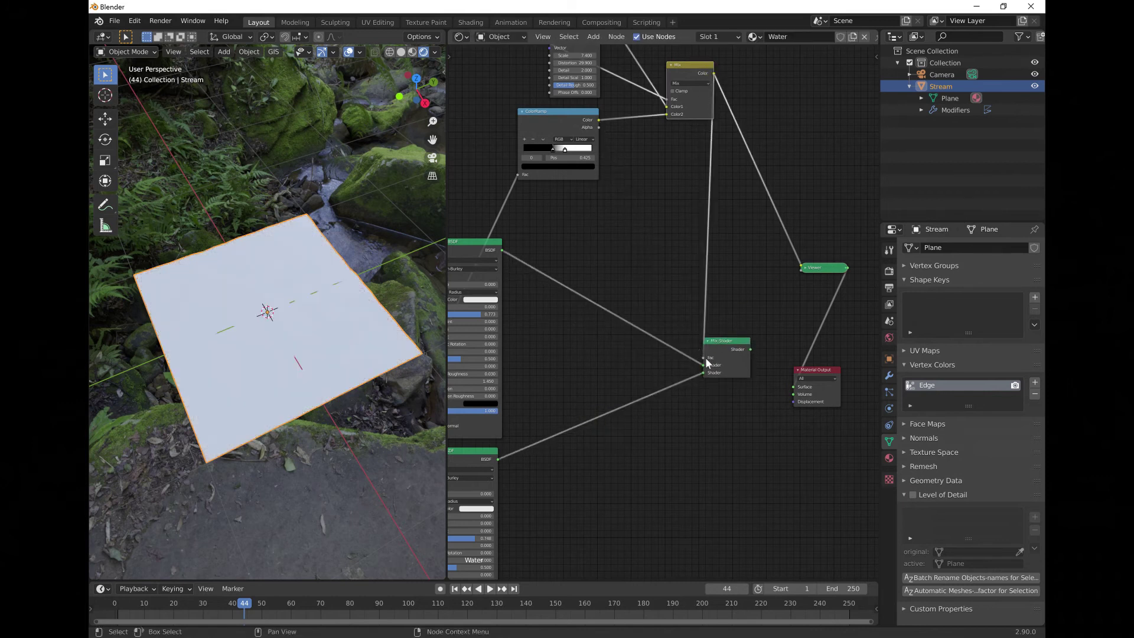
Step: Preview both Principled BSDF shaders separately, then output the Mix Shader to the Material Output's Surface
{"action": "left_click", "coordinate": [467, 239], "text": "ctrl+shift"}
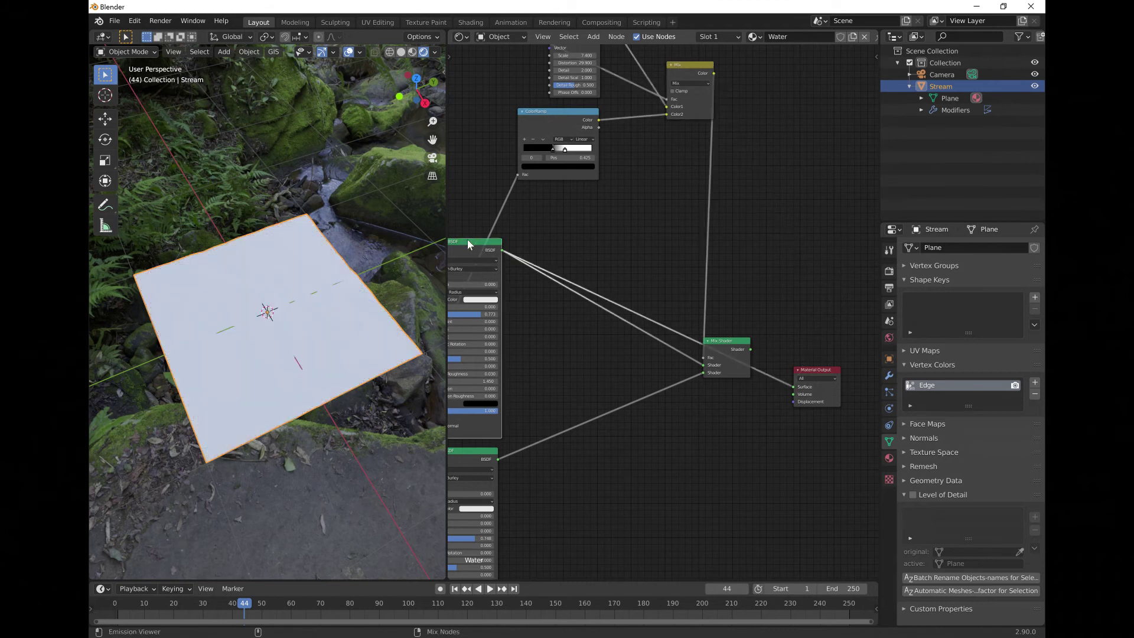
{"action": "left_click", "coordinate": [472, 450], "text": "ctrl+shift"}
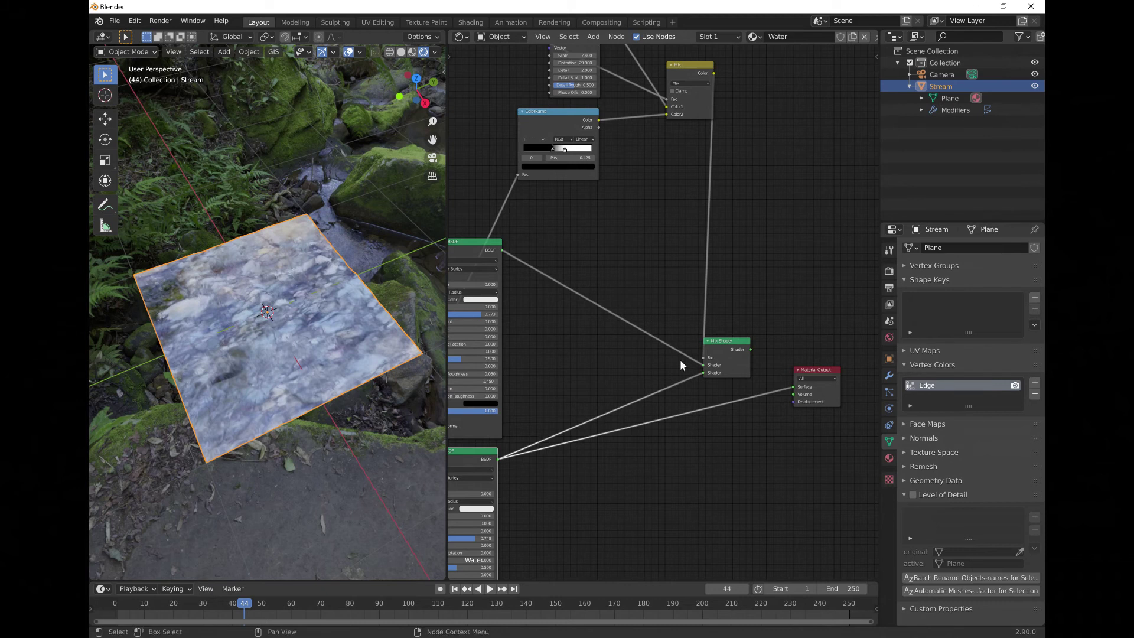
{"action": "left_click", "coordinate": [735, 352], "text": "ctrl+shift"}
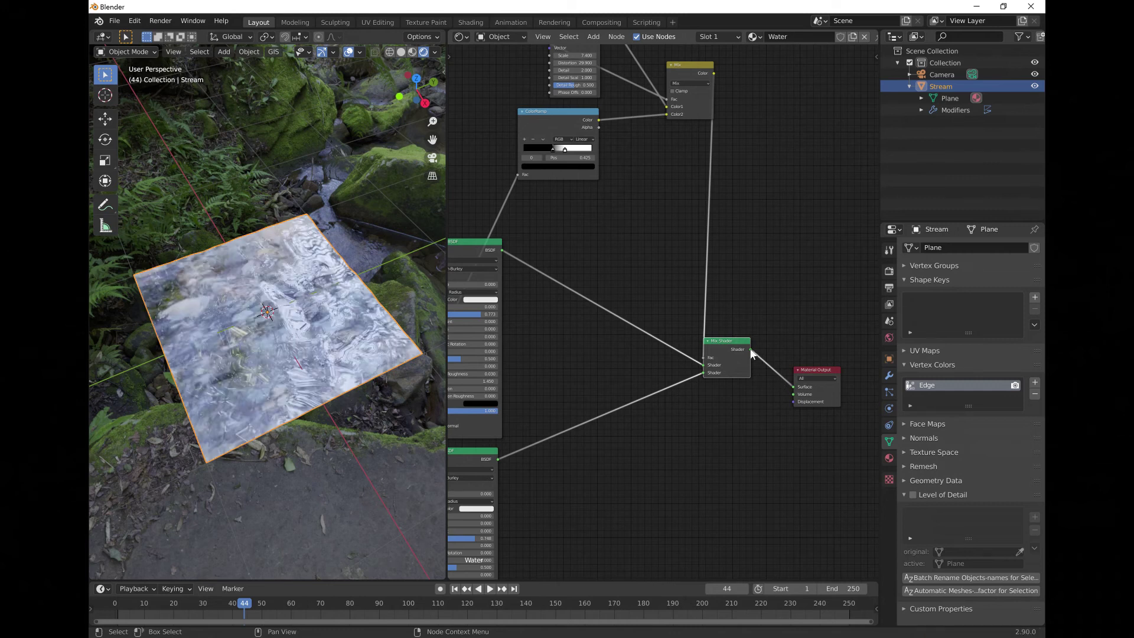
Step: Play the animation and examine the mixed water shader on the plane from several angles
{"action": "middle_click_drag", "start_coordinate": [318, 387], "coordinate": [285, 378]}
{"action": "scroll", "coordinate": [278, 388], "scroll_direction": "up", "scroll_amount": 3}
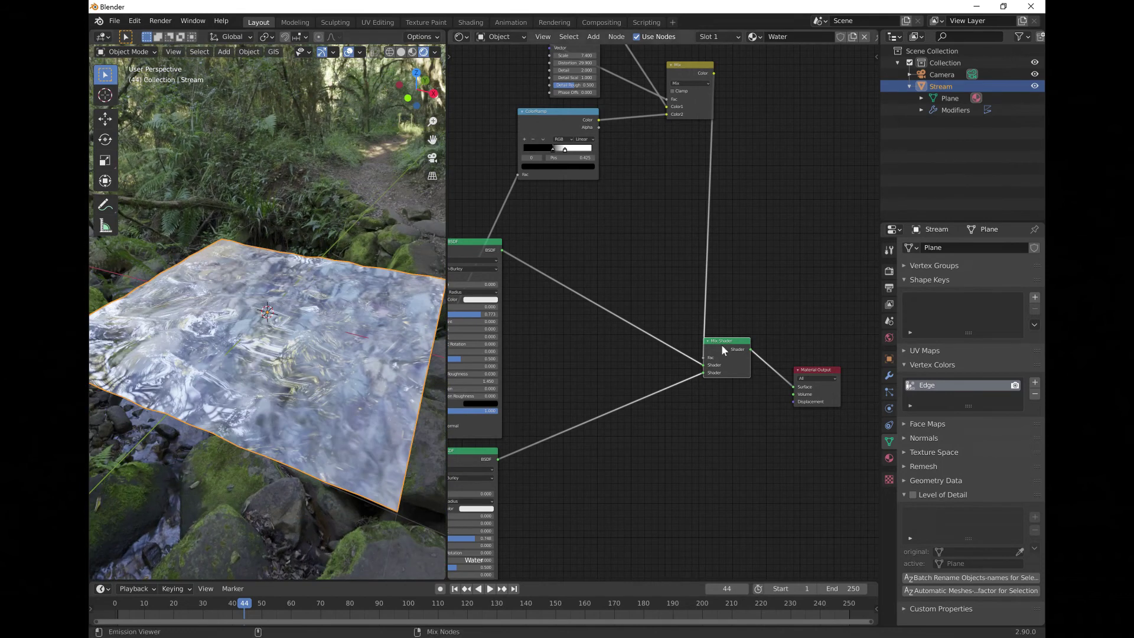
{"action": "middle_click_drag", "start_coordinate": [302, 427], "coordinate": [328, 430]}
{"action": "left_click", "coordinate": [490, 589]}
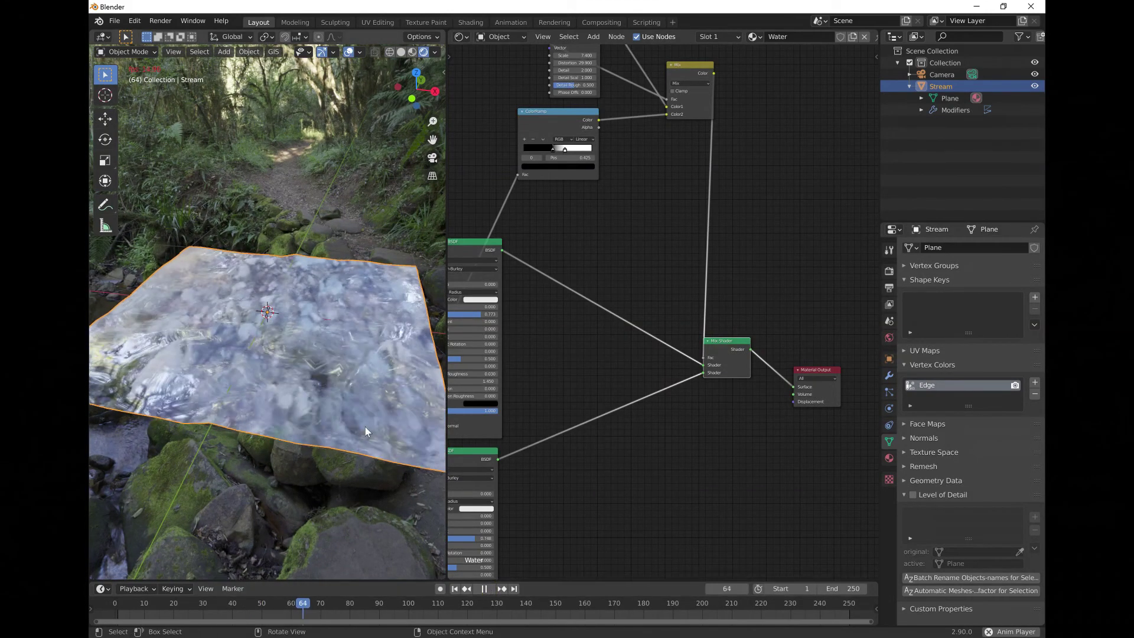
{"action": "middle_click_drag", "start_coordinate": [288, 366], "coordinate": [427, 380]}
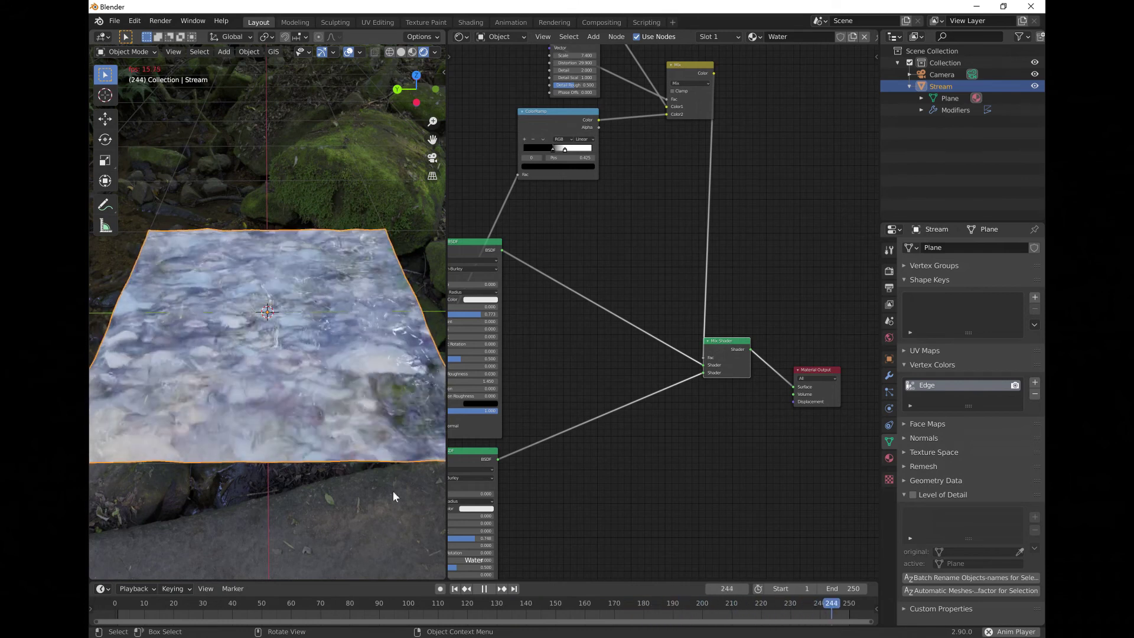
{"action": "left_click", "coordinate": [484, 589]}
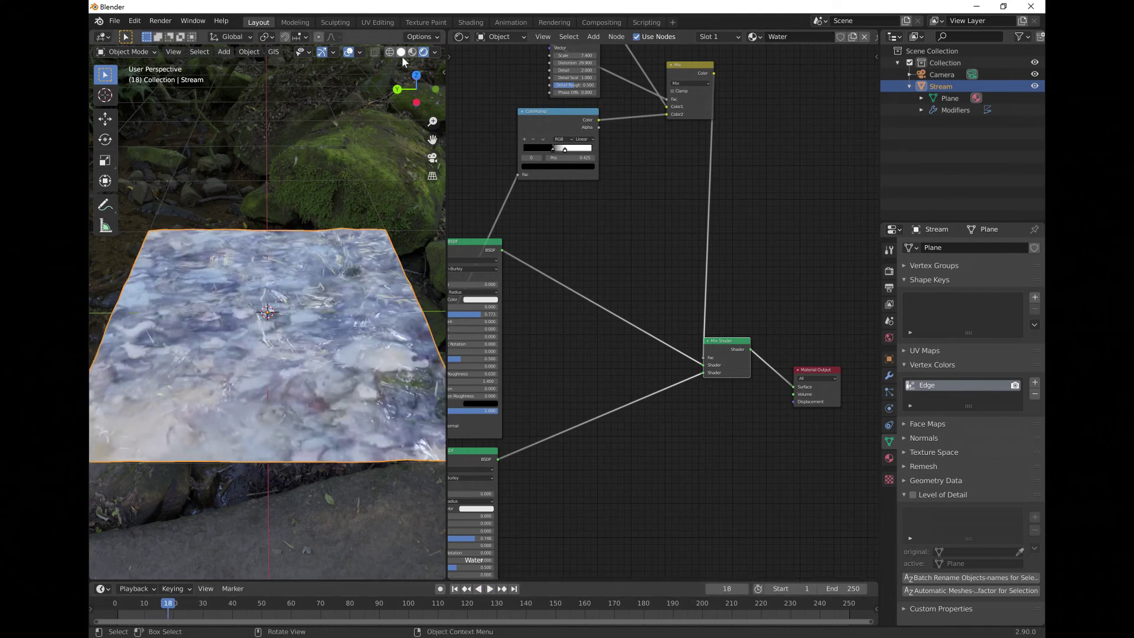
Step: Preview the Wave Texture alone on the plane and play the animation to check whether its pattern moves
{"action": "scroll", "coordinate": [597, 289], "scroll_direction": "down", "scroll_amount": 2}
{"action": "middle_click_drag", "start_coordinate": [618, 260], "coordinate": [702, 391]}
{"action": "scroll", "coordinate": [577, 260], "scroll_direction": "up", "scroll_amount": 3}
{"action": "middle_click_drag", "start_coordinate": [585, 274], "coordinate": [536, 341]}
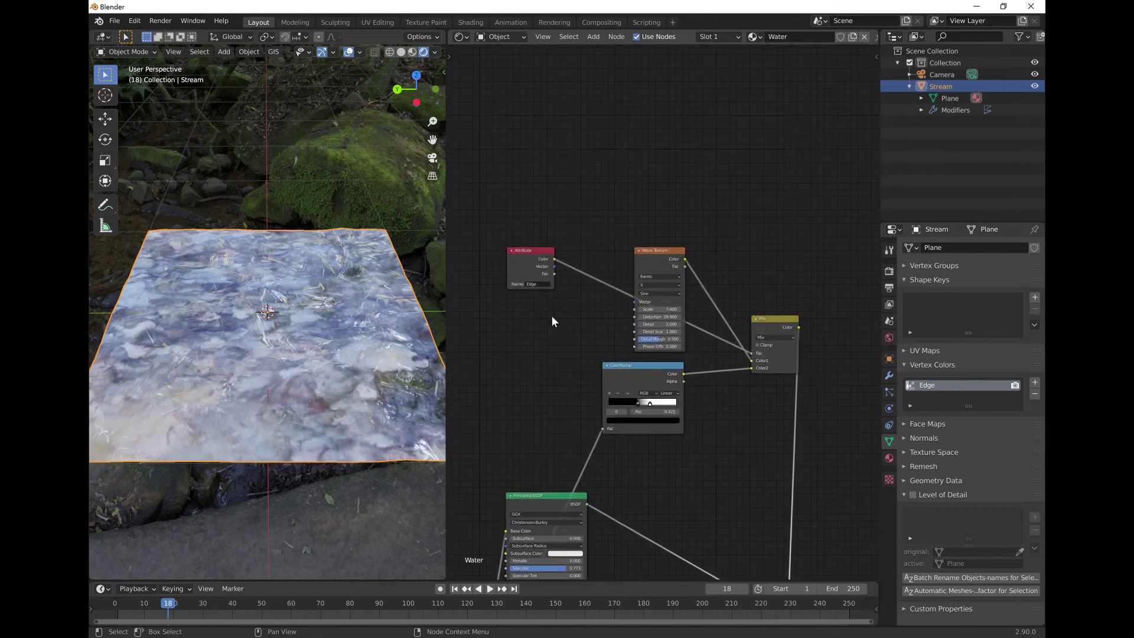
{"action": "left_click", "coordinate": [654, 251], "text": "ctrl+shift"}
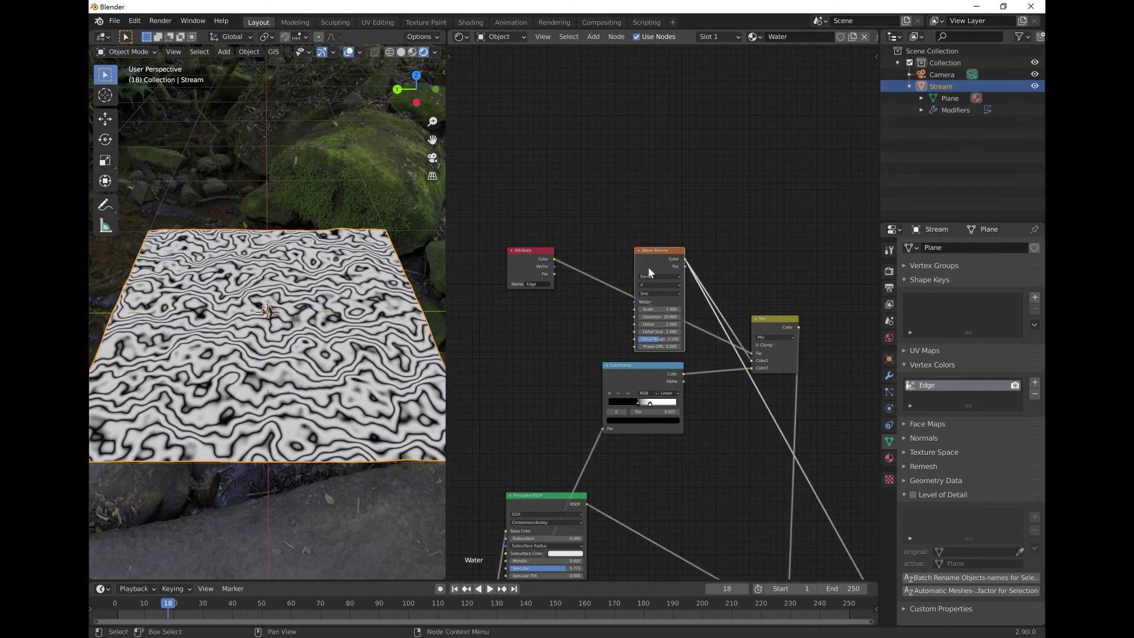
{"action": "left_click", "coordinate": [490, 589]}
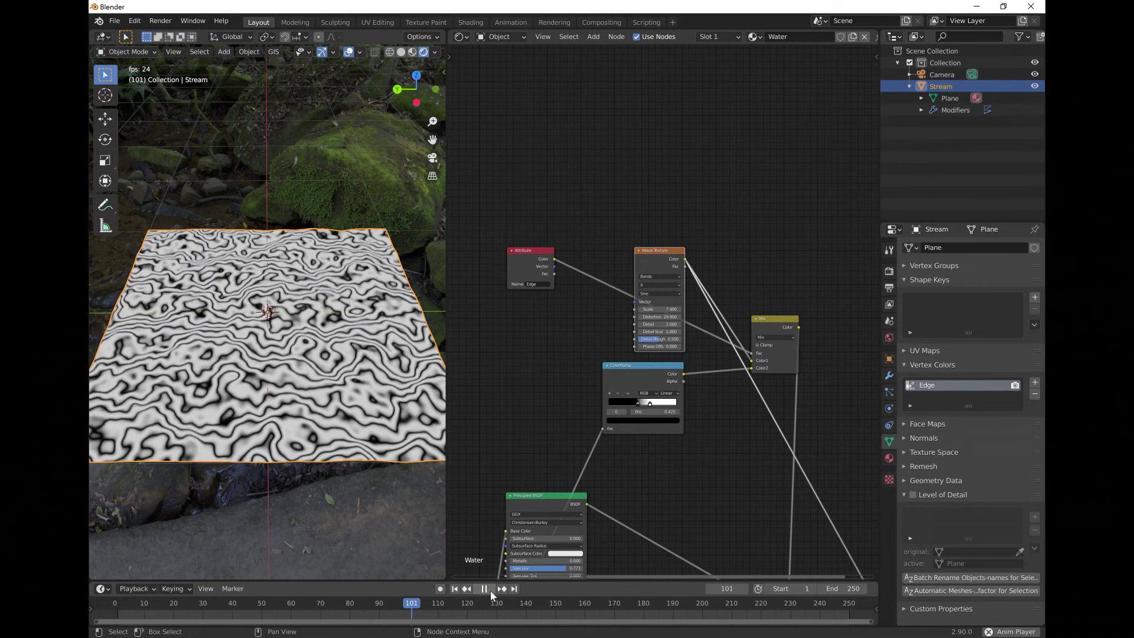
{"action": "left_click", "coordinate": [486, 589]}
Step: Keyframe the Wave Texture's Phase Offset at 0 on frame 1 and at 200 on frame 250
{"action": "left_click", "coordinate": [455, 589]}
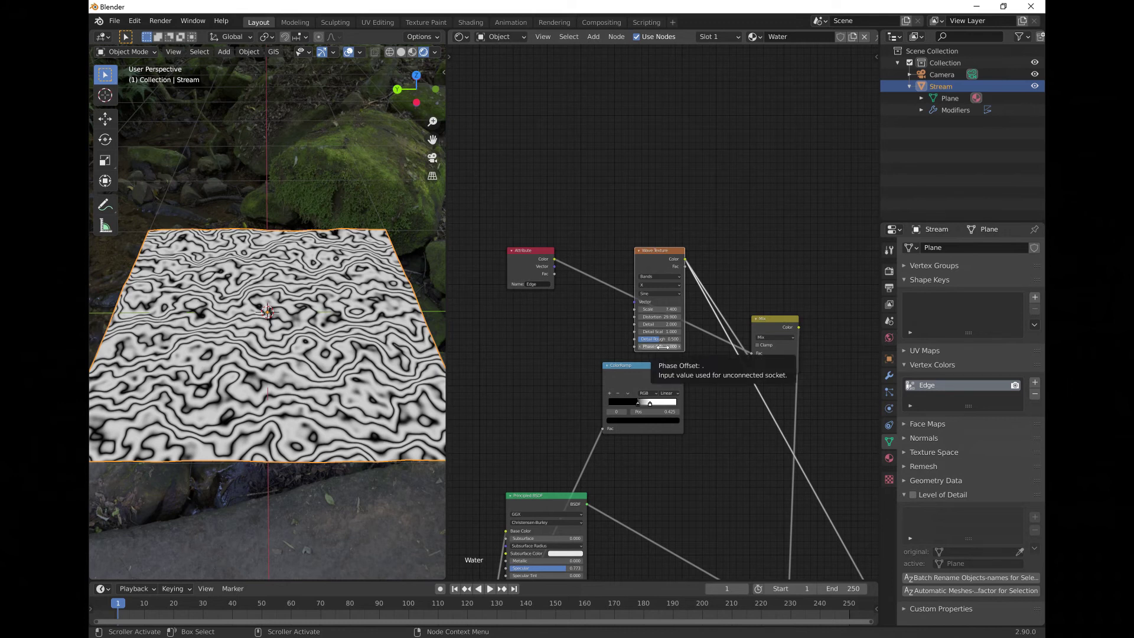
{"action": "key", "text": "i"}
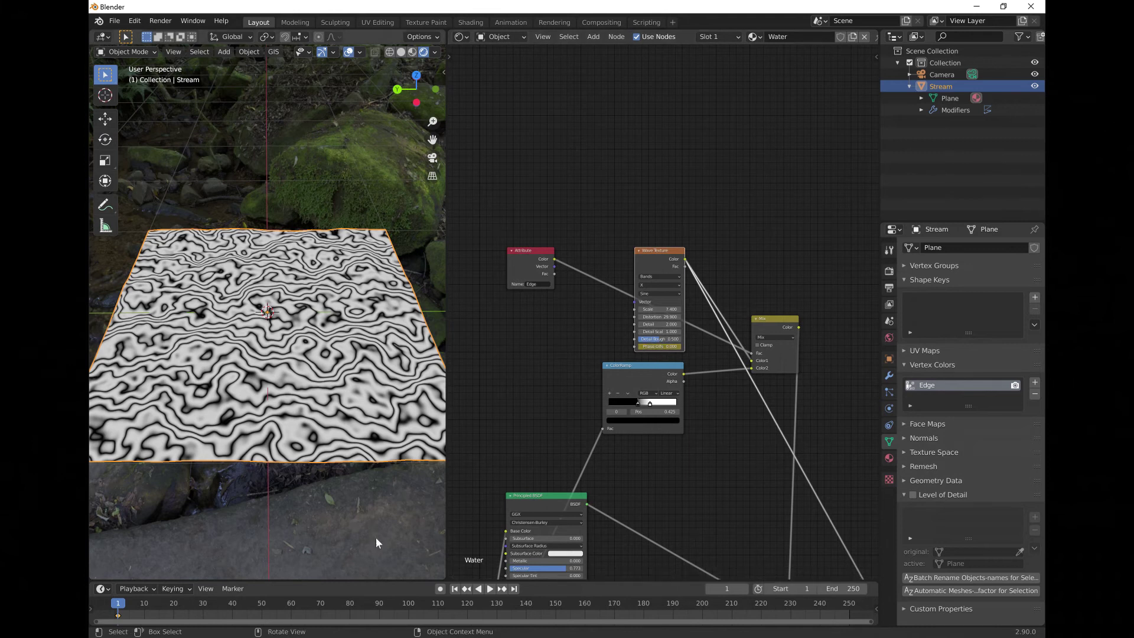
{"action": "left_click", "coordinate": [514, 588]}
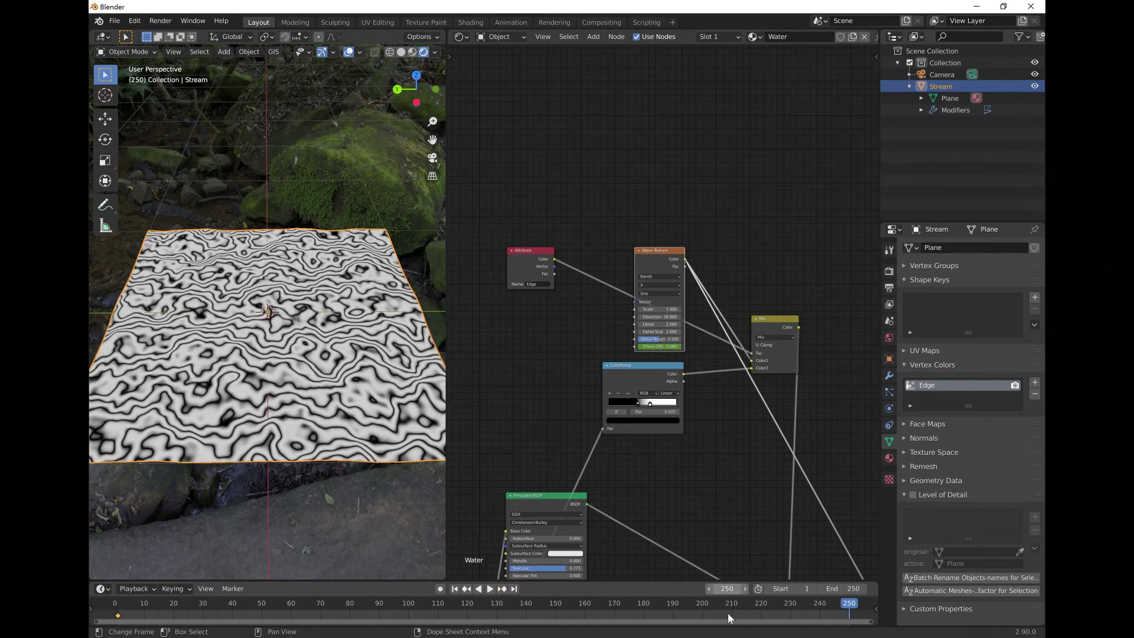
{"action": "left_click", "coordinate": [666, 346]}
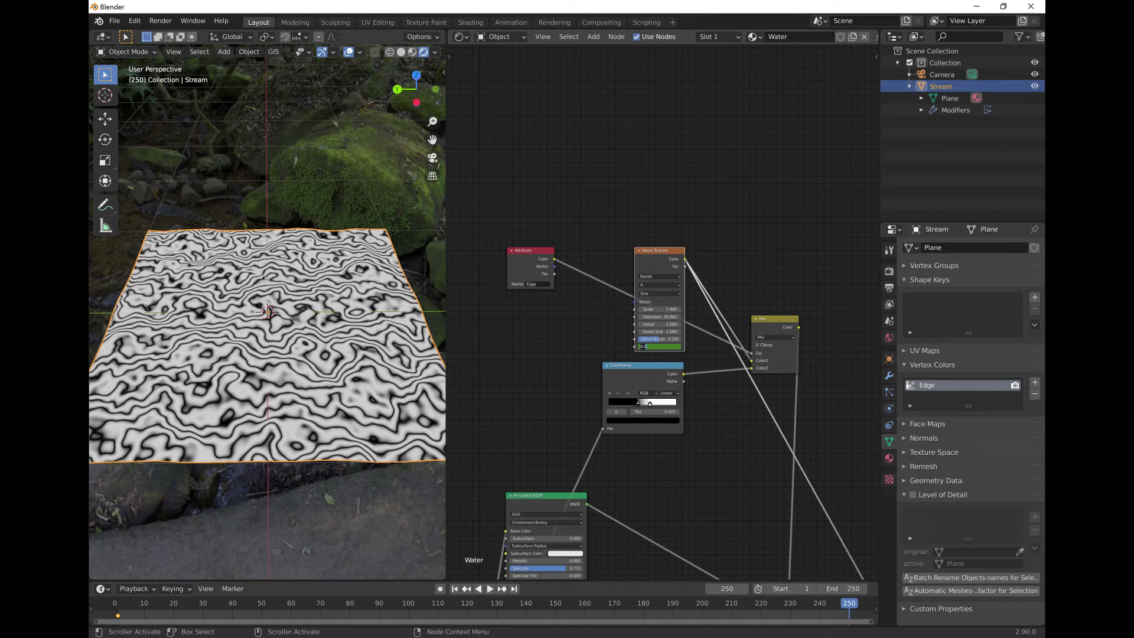
{"action": "key", "text": "Return"}
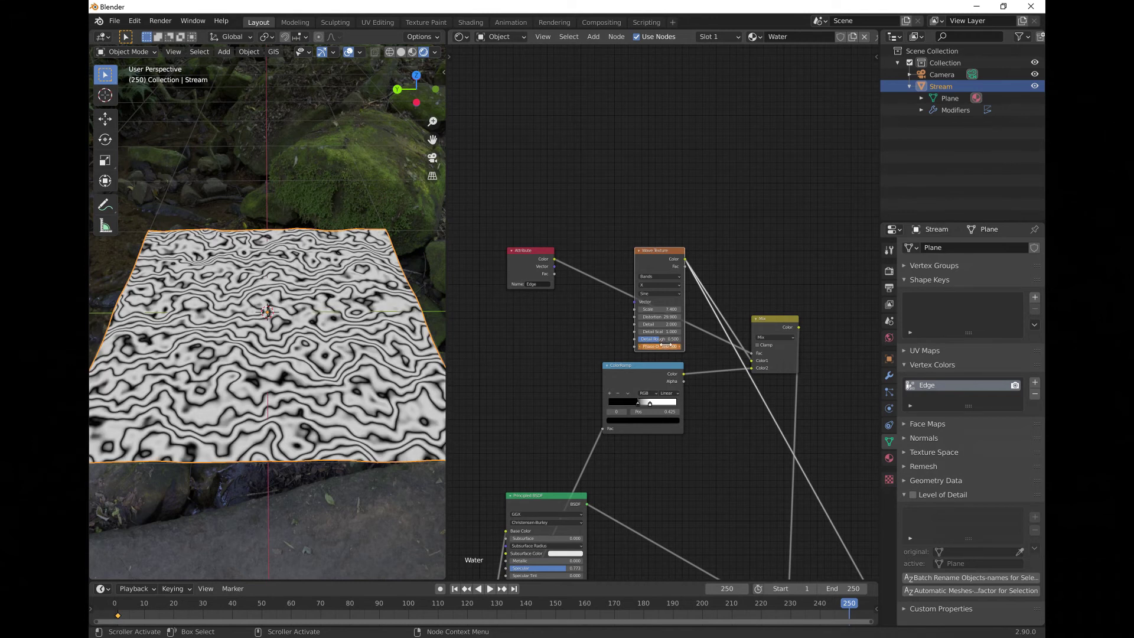
{"action": "key", "text": "i"}
Step: Play the animation from the first frame to review the Phase Offset motion
{"action": "left_click", "coordinate": [454, 589]}
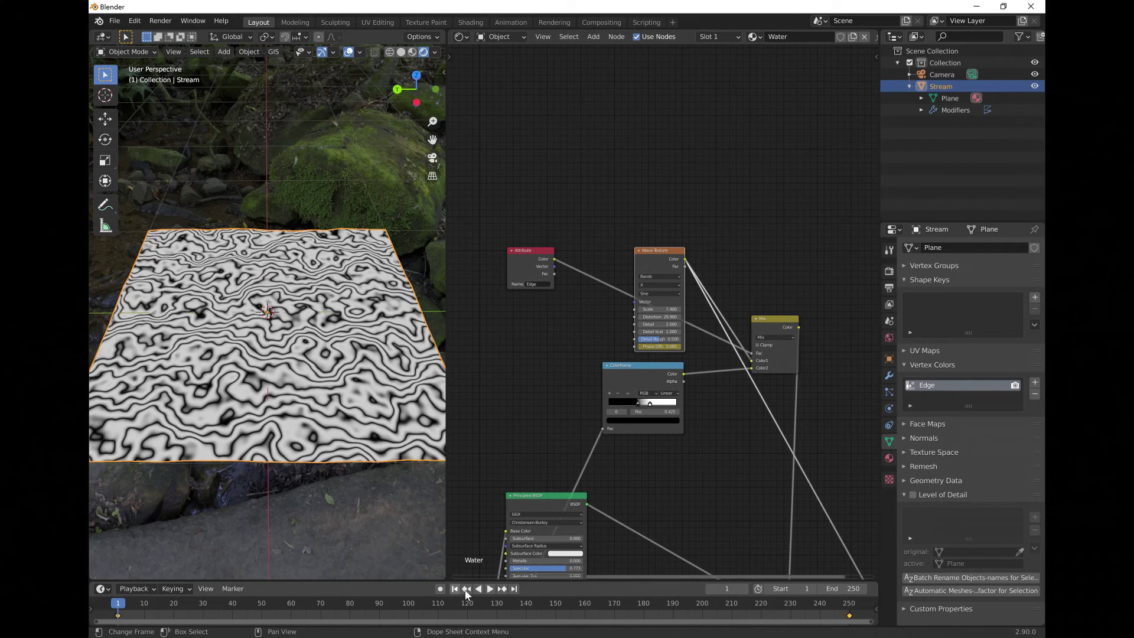
{"action": "left_click", "coordinate": [490, 589]}
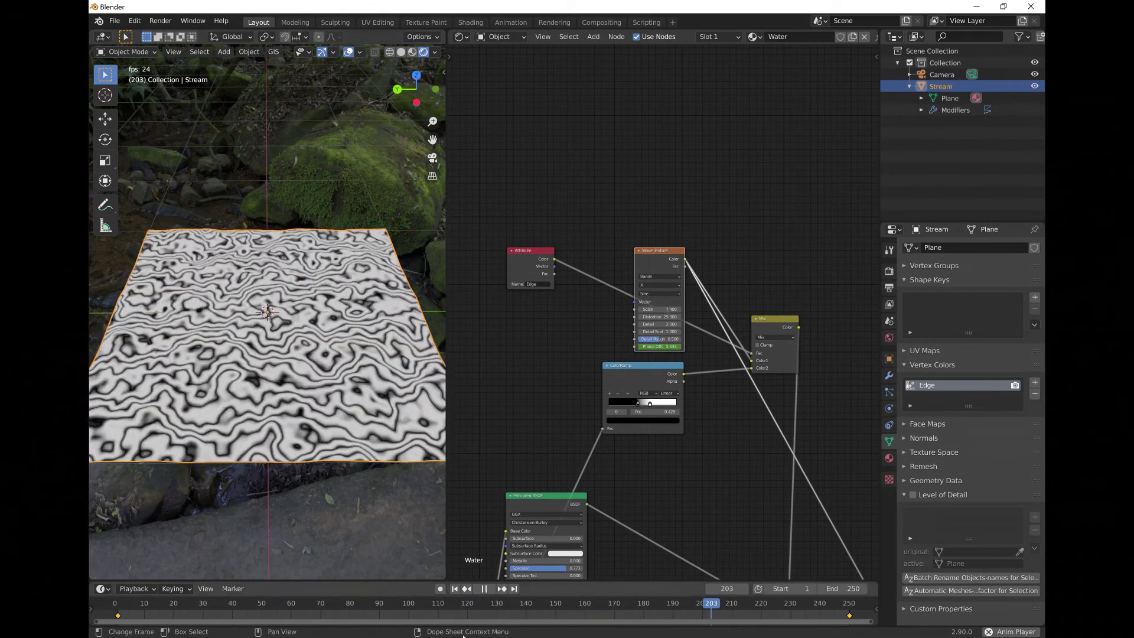
{"action": "left_click", "coordinate": [484, 589]}
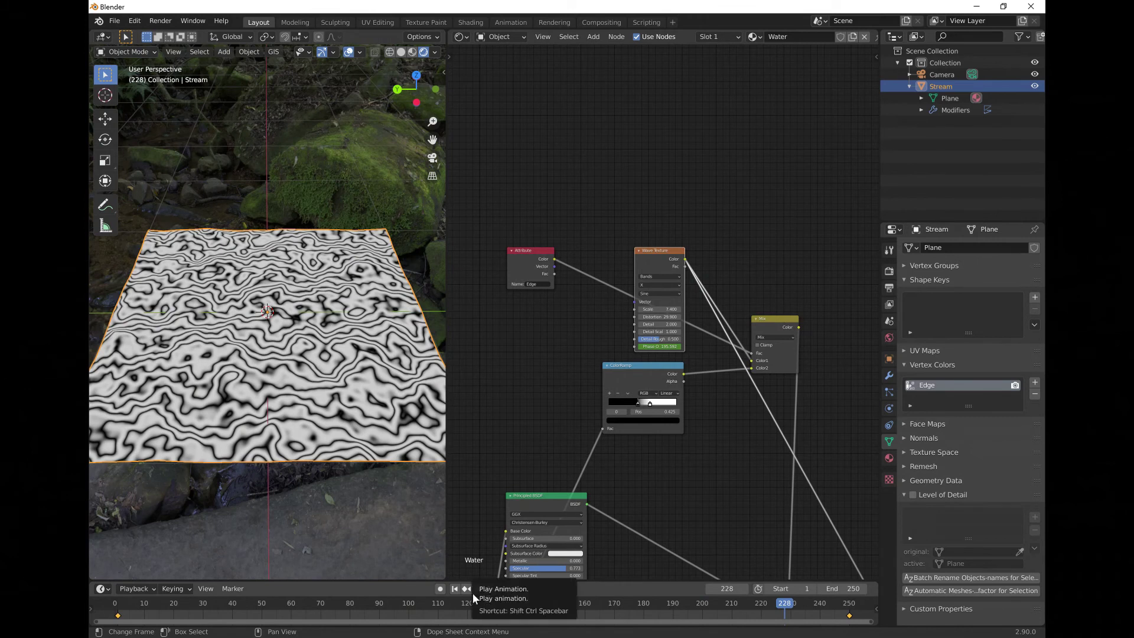
Step: Keyframe the Wave Texture's Detail Scale on frames 1 and 125
{"action": "left_click", "coordinate": [455, 588]}
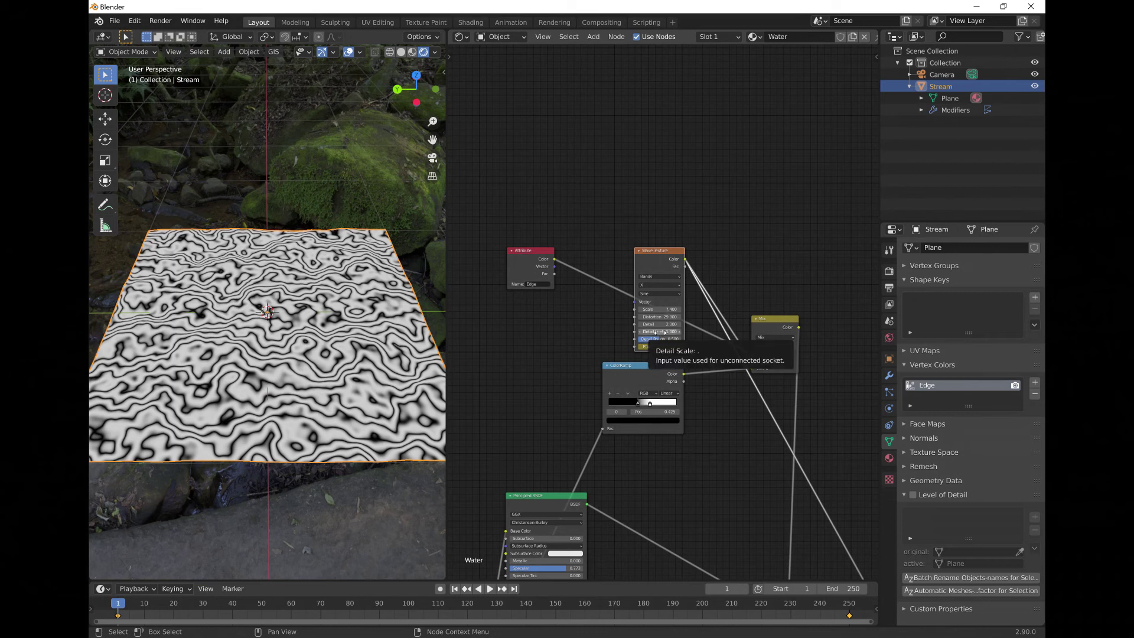
{"action": "key", "text": "i"}
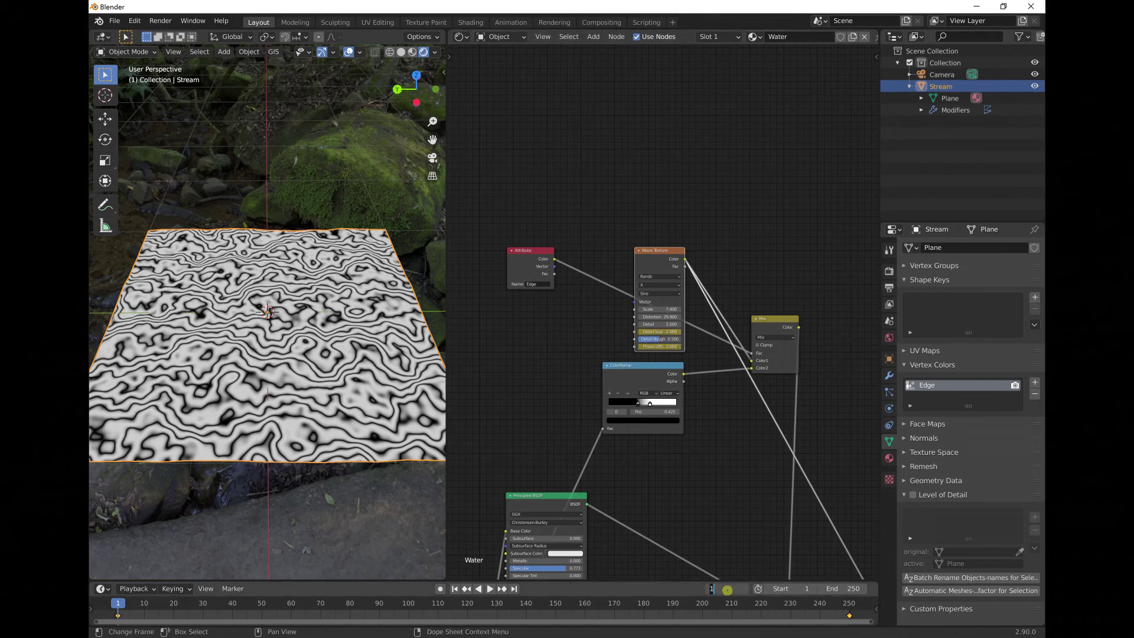
{"action": "key", "text": "Return"}
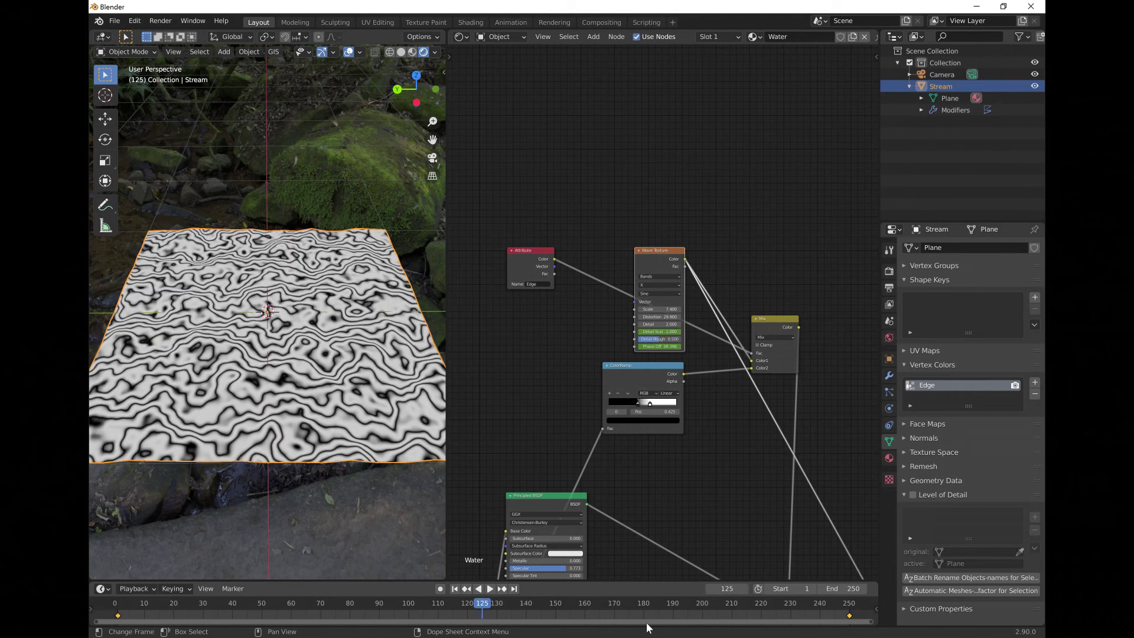
{"action": "mouse_move", "coordinate": [676, 332]}
{"action": "left_mouse_down"}
{"action": "mouse_move", "coordinate": [696, 332]}
{"action": "mouse_move", "coordinate": [672, 332]}
{"action": "left_mouse_up"}
{"action": "key", "text": "Escape"}
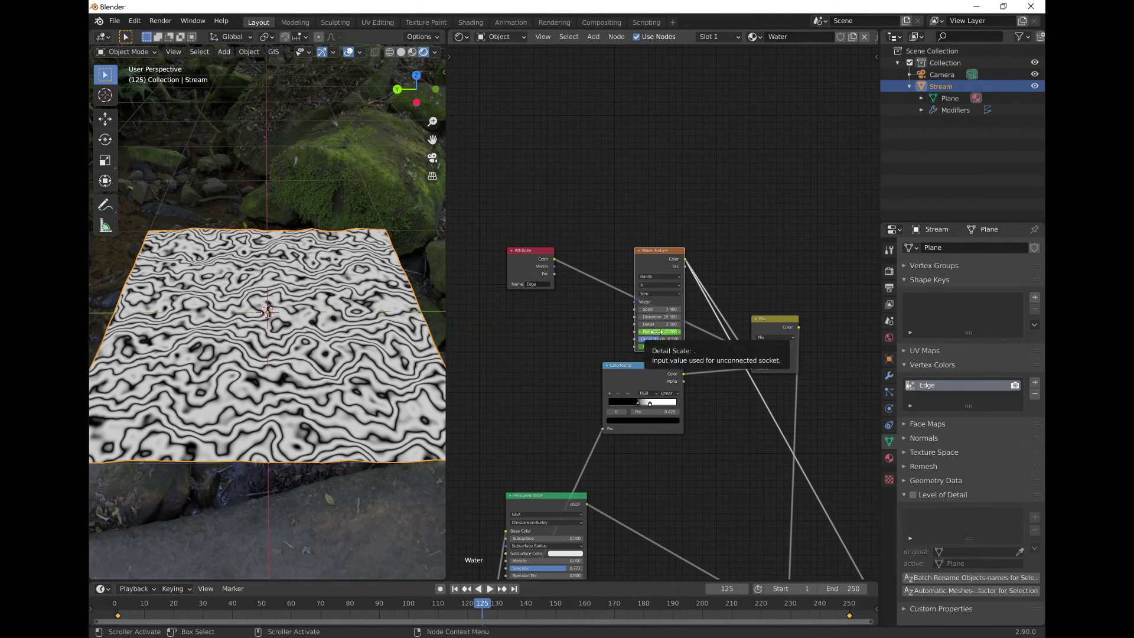
{"action": "key", "text": "i"}
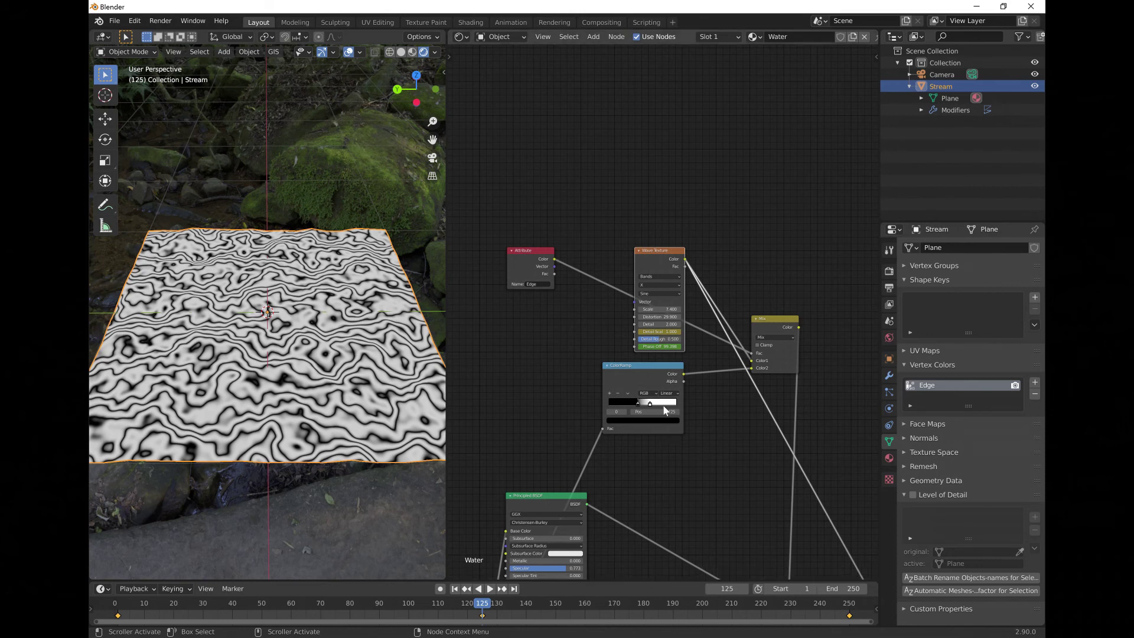
Step: Raise the Wave Texture's Detail Scale on frame 250 and keyframe it there
{"action": "left_click", "coordinate": [514, 589]}
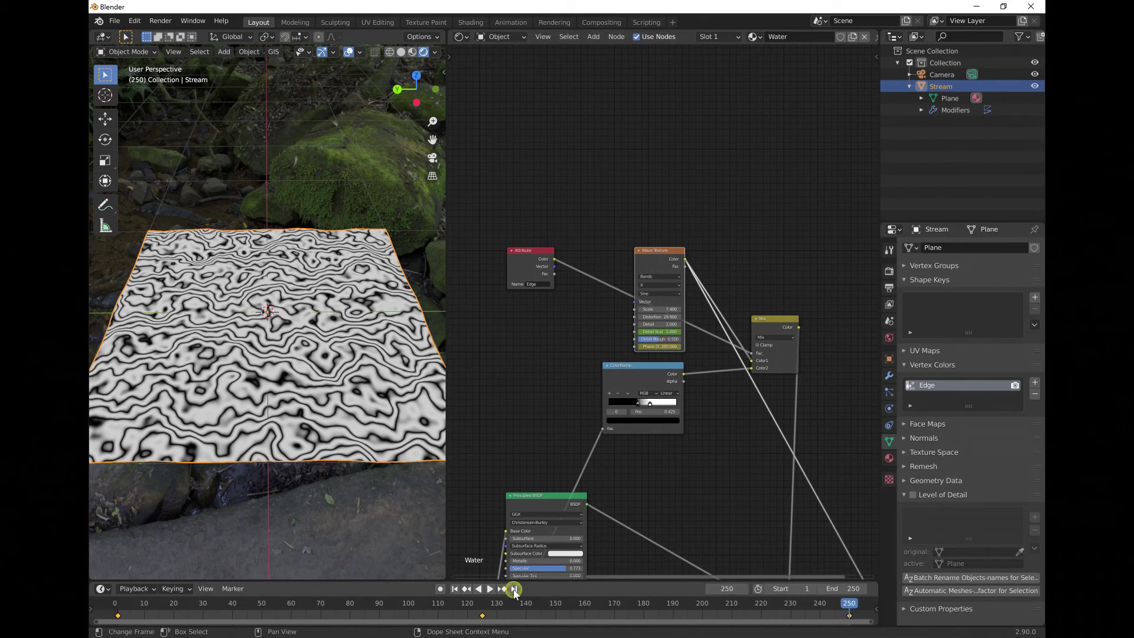
{"action": "left_click", "coordinate": [680, 335]}
{"action": "left_click", "coordinate": [681, 335]}
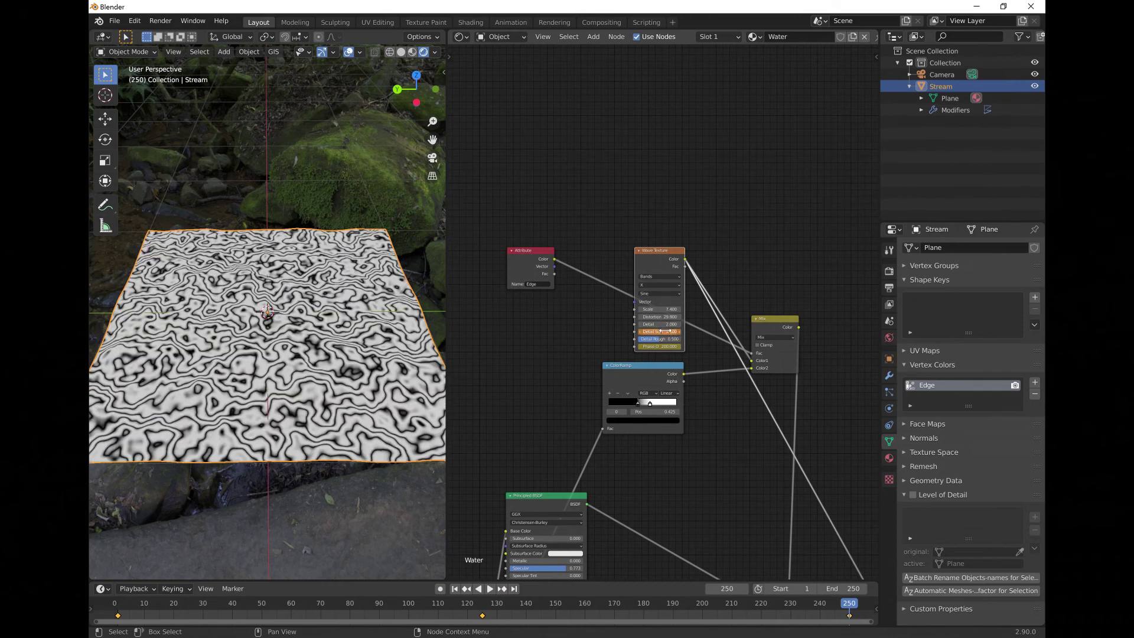
{"action": "key", "text": "i"}
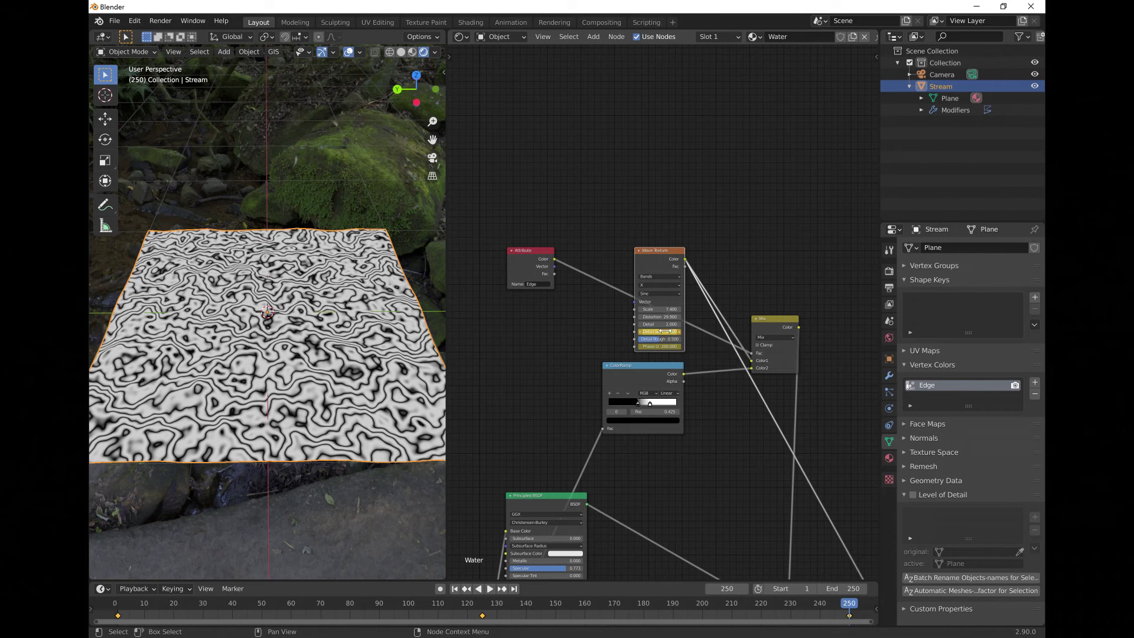
Step: Play the animation from the start to review the Detail Scale change, and return to frame 1
{"action": "left_click", "coordinate": [454, 589]}
{"action": "left_click", "coordinate": [491, 588]}
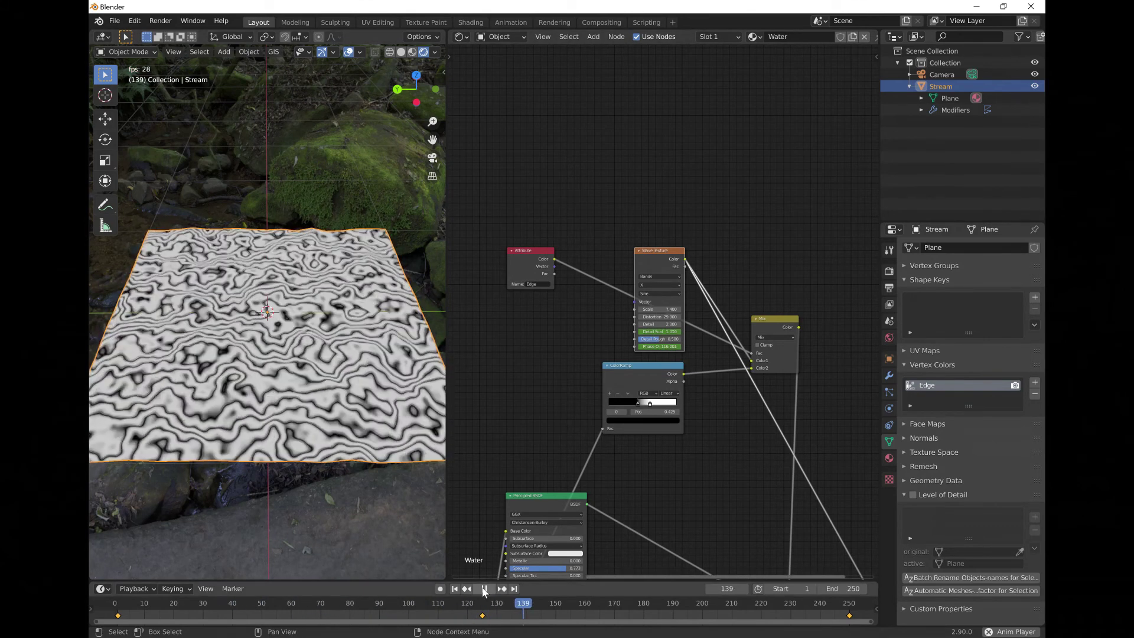
{"action": "key", "text": "space"}
{"action": "left_click", "coordinate": [456, 589]}
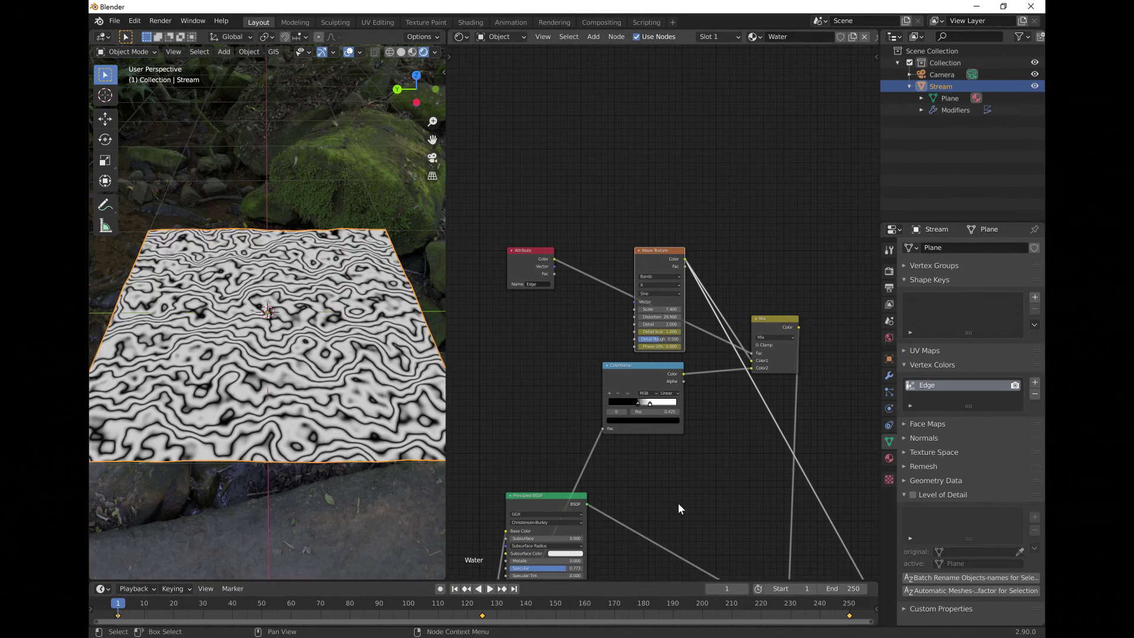
Step: Reconnect the Mix Shader to the Material Output's Surface and delete the leftover Viewer node
{"action": "scroll", "coordinate": [708, 515], "scroll_direction": "down", "scroll_amount": 2}
{"action": "middle_click_drag", "start_coordinate": [707, 514], "coordinate": [697, 361]}
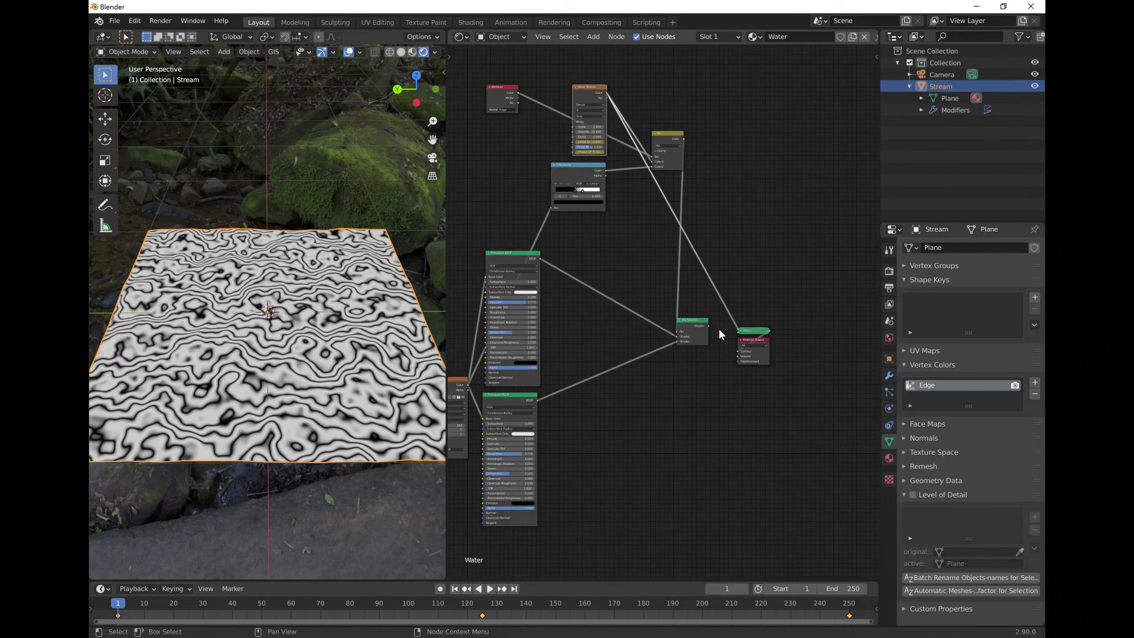
{"action": "left_click_drag", "start_coordinate": [708, 325], "coordinate": [738, 351]}
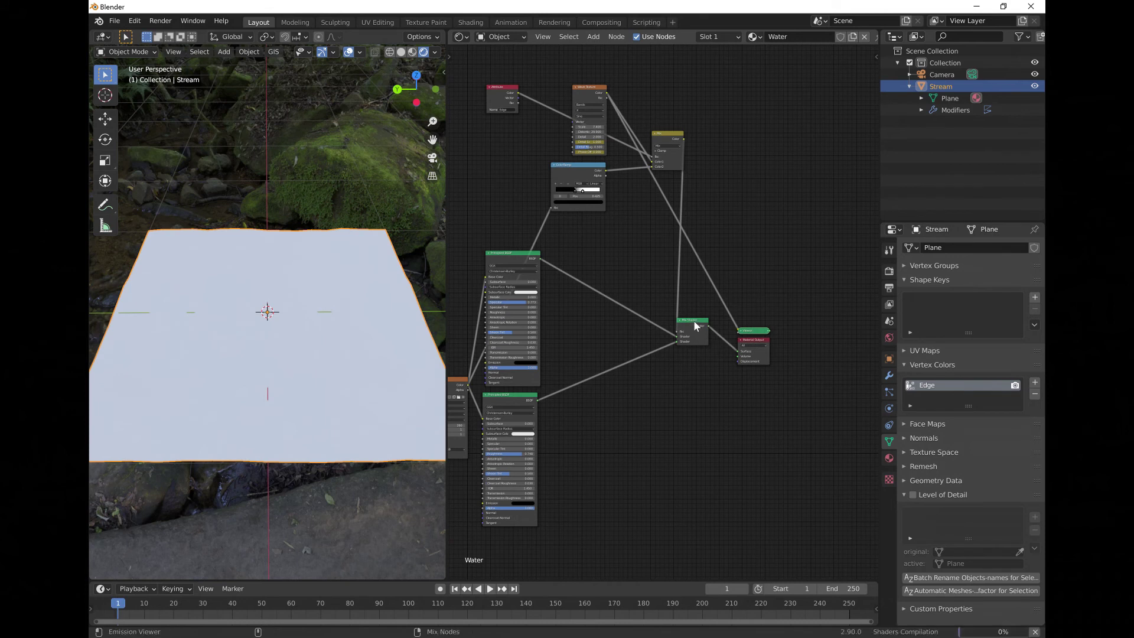
{"action": "left_click", "coordinate": [745, 342], "text": "ctrl+shift"}
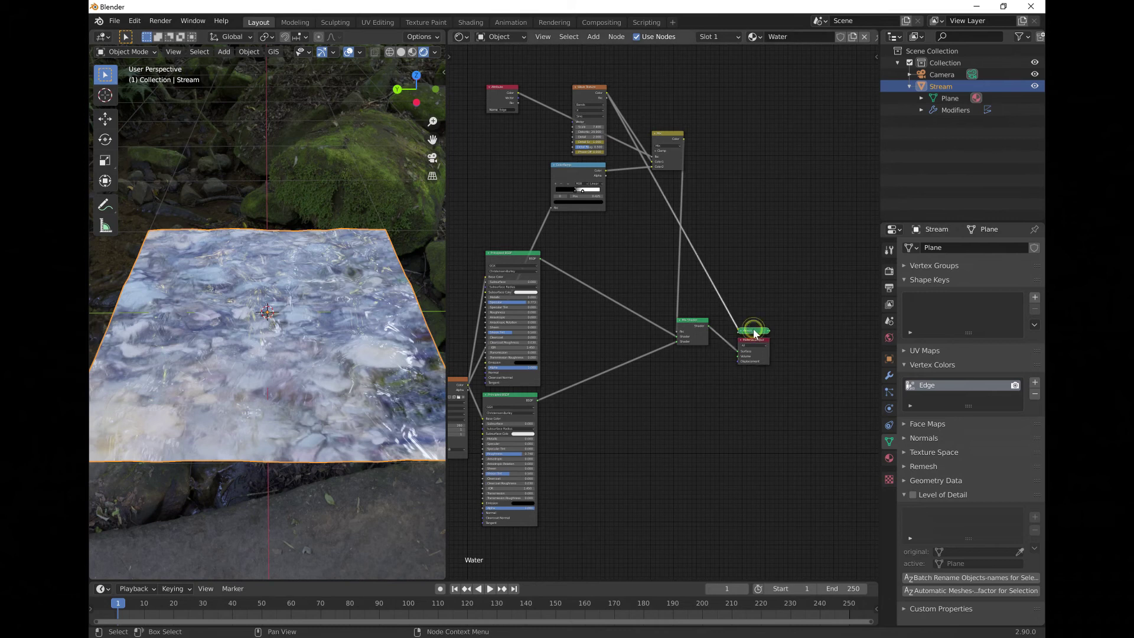
{"action": "key", "text": "x"}
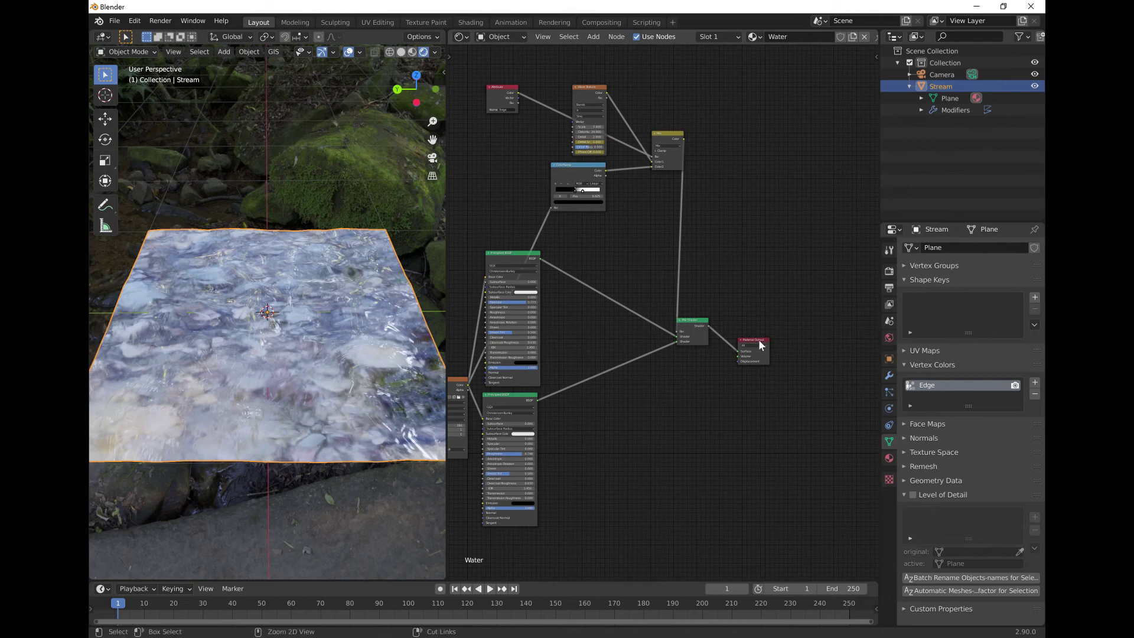
Step: Play the animation and examine the mixed water material on the stream plane from several angles
{"action": "middle_click_drag", "start_coordinate": [357, 354], "coordinate": [391, 523]}
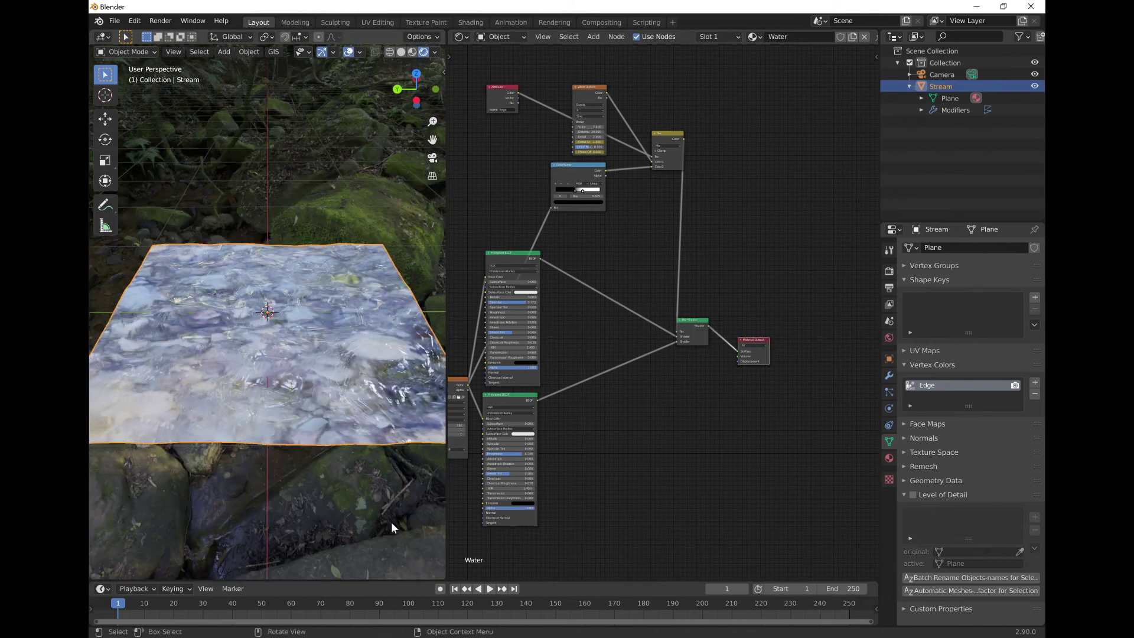
{"action": "left_click", "coordinate": [494, 589]}
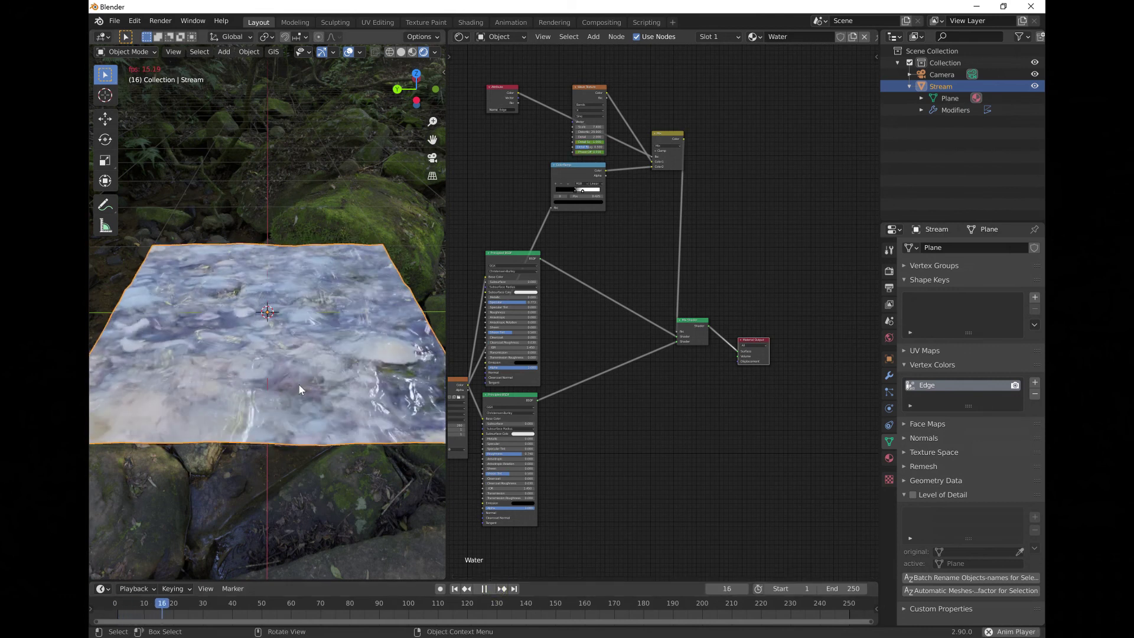
{"action": "middle_click_drag", "start_coordinate": [300, 373], "coordinate": [314, 397]}
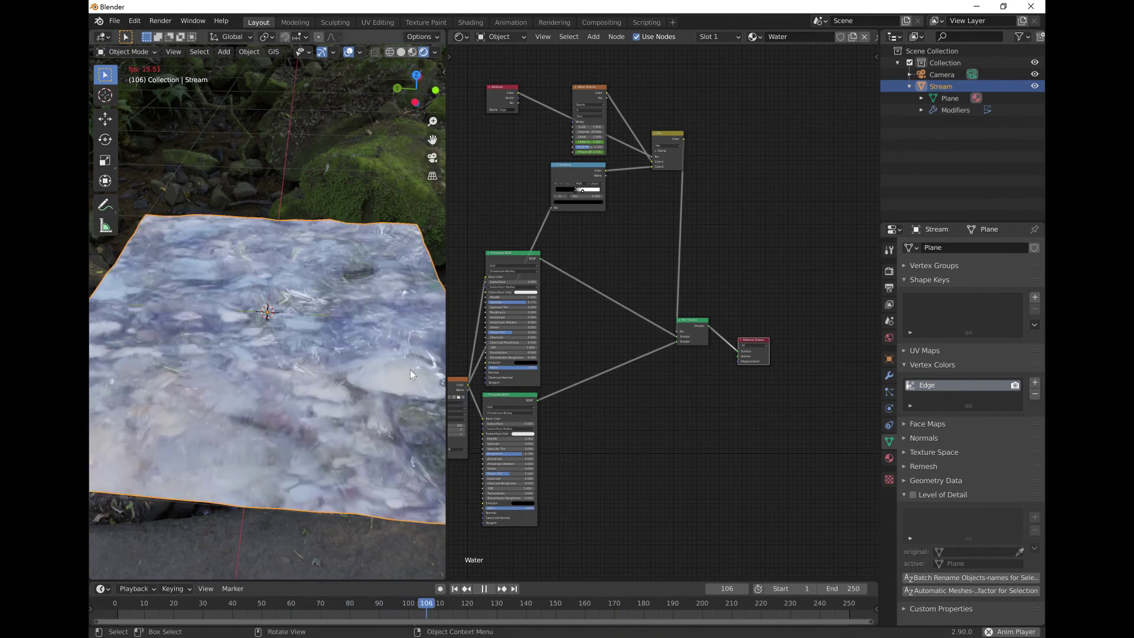
{"action": "middle_click_drag", "start_coordinate": [278, 354], "coordinate": [343, 351]}
{"action": "scroll", "coordinate": [697, 366], "scroll_direction": "up", "scroll_amount": 2}
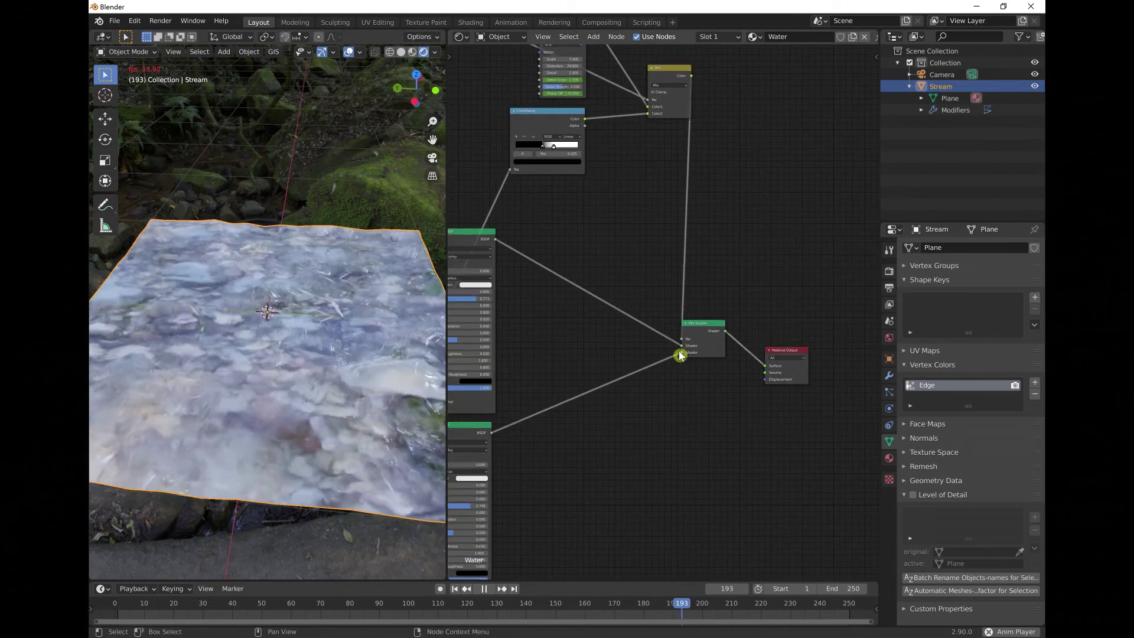
Step: Try rerouting the lower Principled BSDF's link between the Mix Shader's two Shader inputs, and restore the original connections
{"action": "left_click_drag", "start_coordinate": [682, 356], "coordinate": [680, 352]}
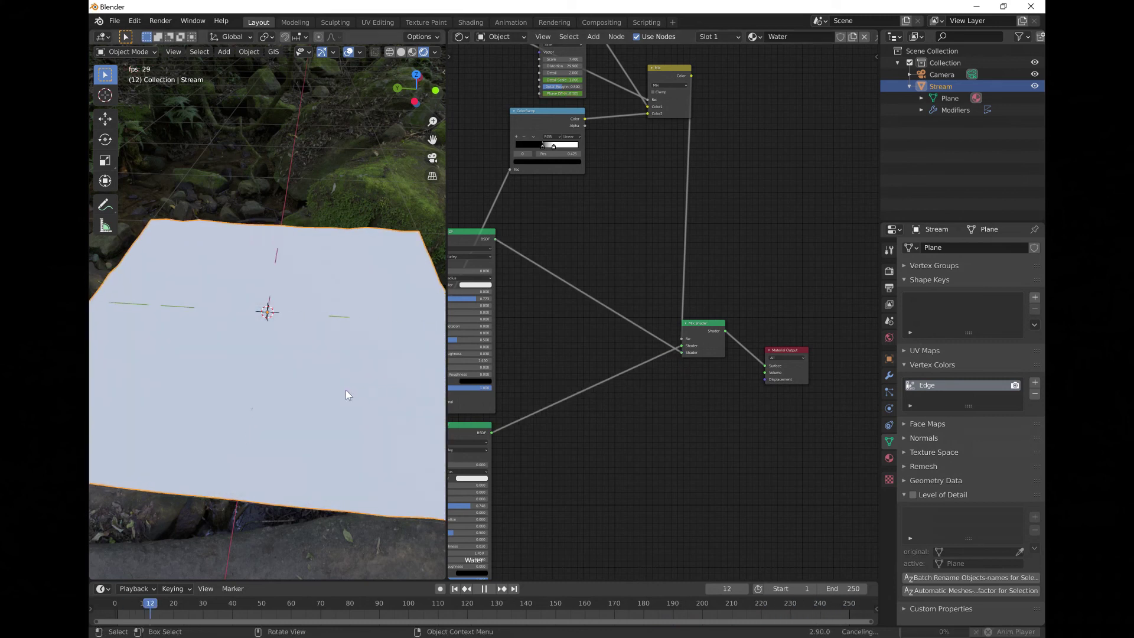
{"action": "left_click", "coordinate": [708, 327], "text": "ctrl+shift"}
{"action": "left_click", "coordinate": [778, 350]}
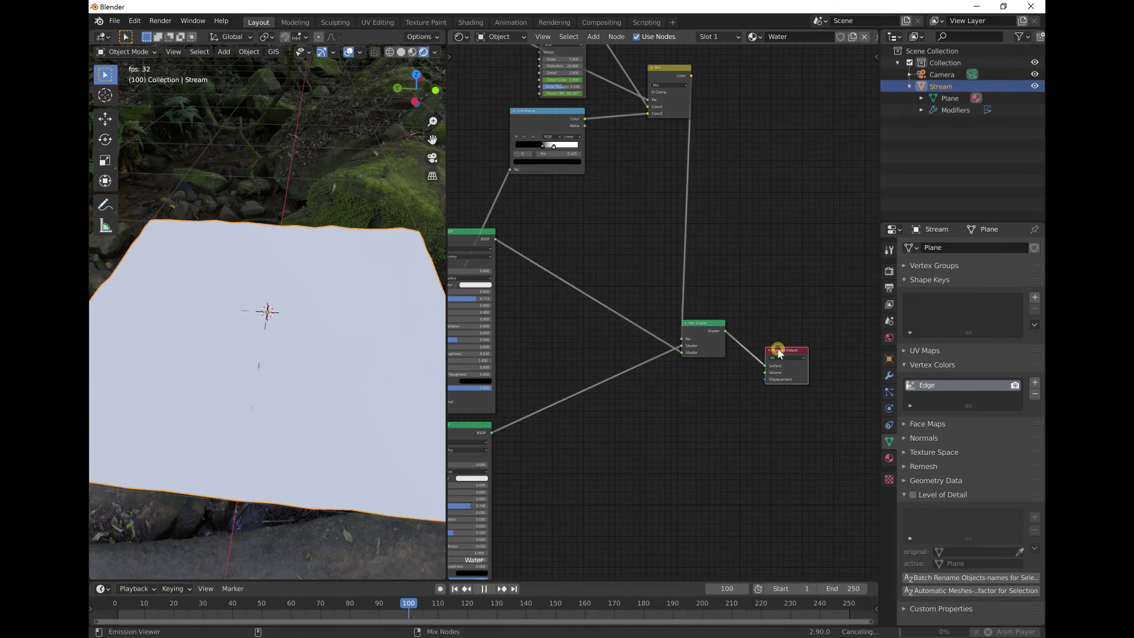
{"action": "left_click_drag", "start_coordinate": [682, 352], "coordinate": [688, 354]}
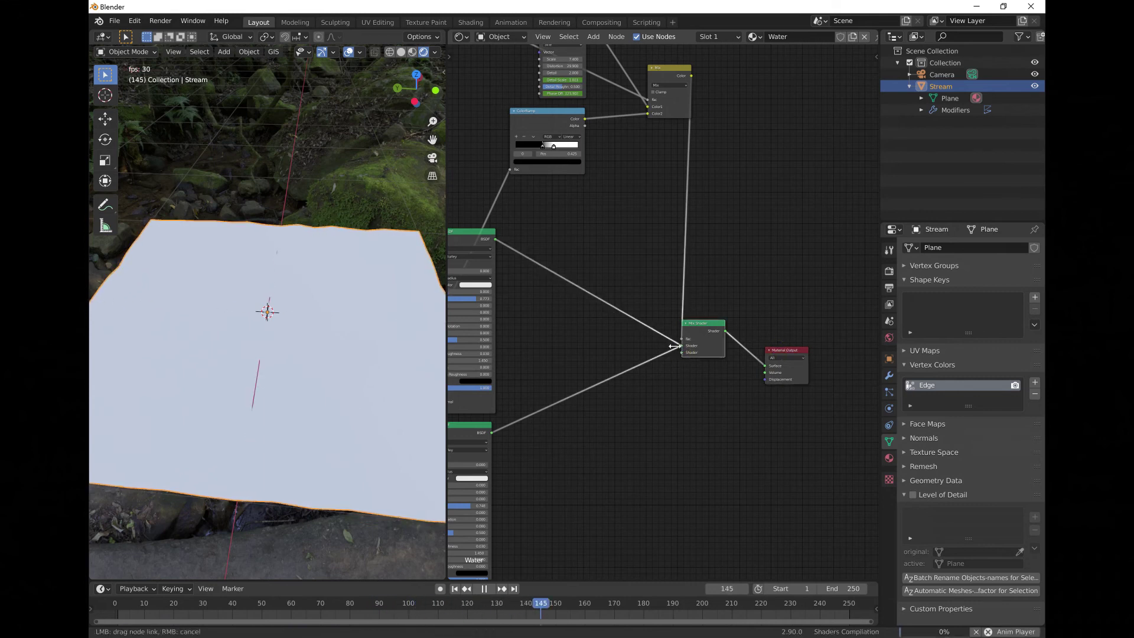
{"action": "left_click_drag", "start_coordinate": [674, 347], "coordinate": [678, 346]}
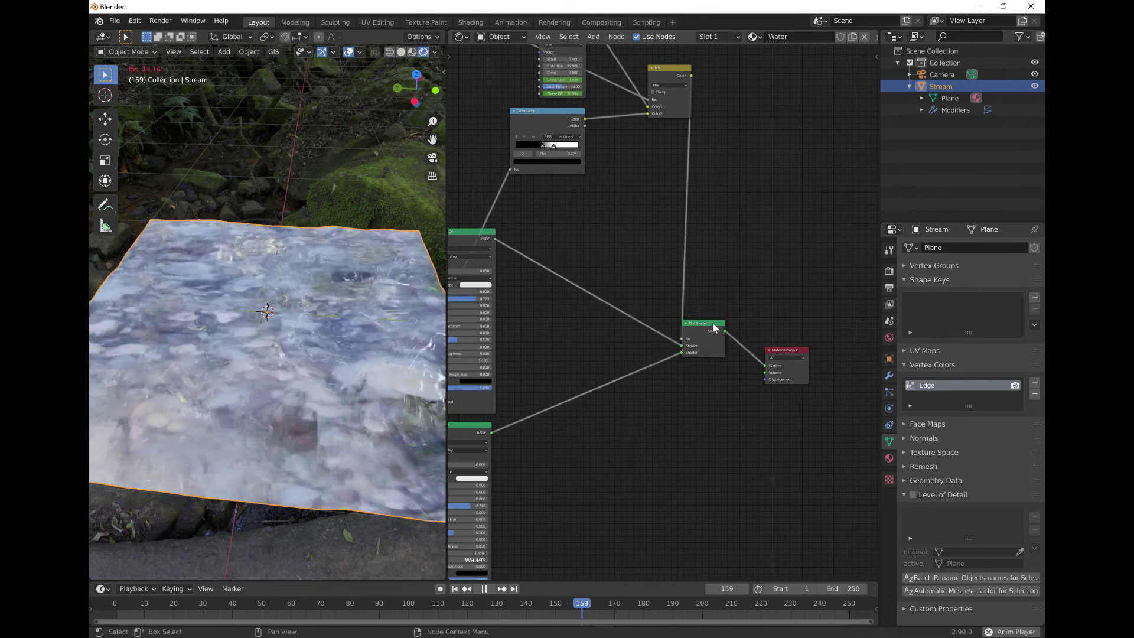
Step: Widen the 3D viewport and inspect the playing water up close and from above
{"action": "middle_click_drag", "start_coordinate": [360, 392], "coordinate": [267, 343]}
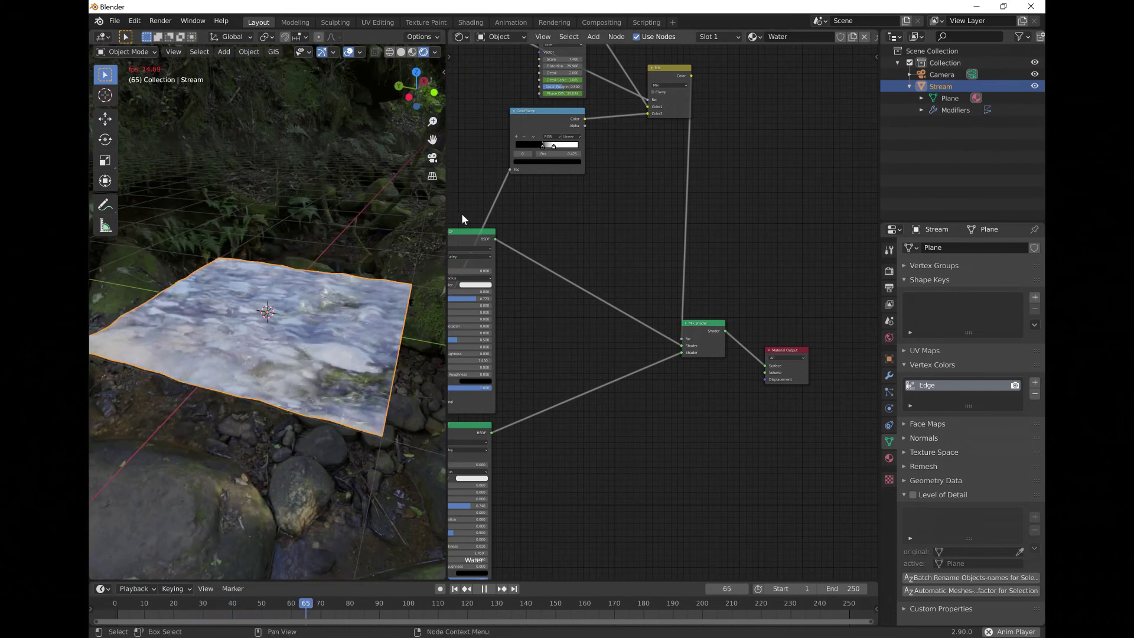
{"action": "left_click_drag", "start_coordinate": [447, 218], "coordinate": [800, 269]}
{"action": "middle_click_drag", "start_coordinate": [697, 274], "coordinate": [524, 363]}
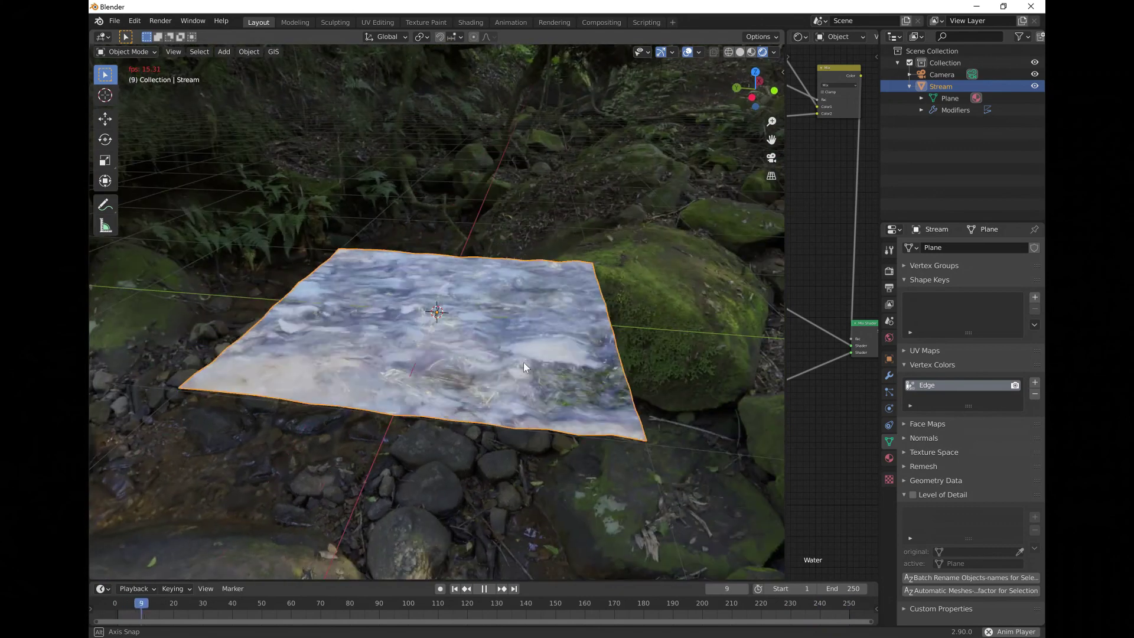
{"action": "scroll", "coordinate": [487, 384], "scroll_direction": "up", "scroll_amount": 4}
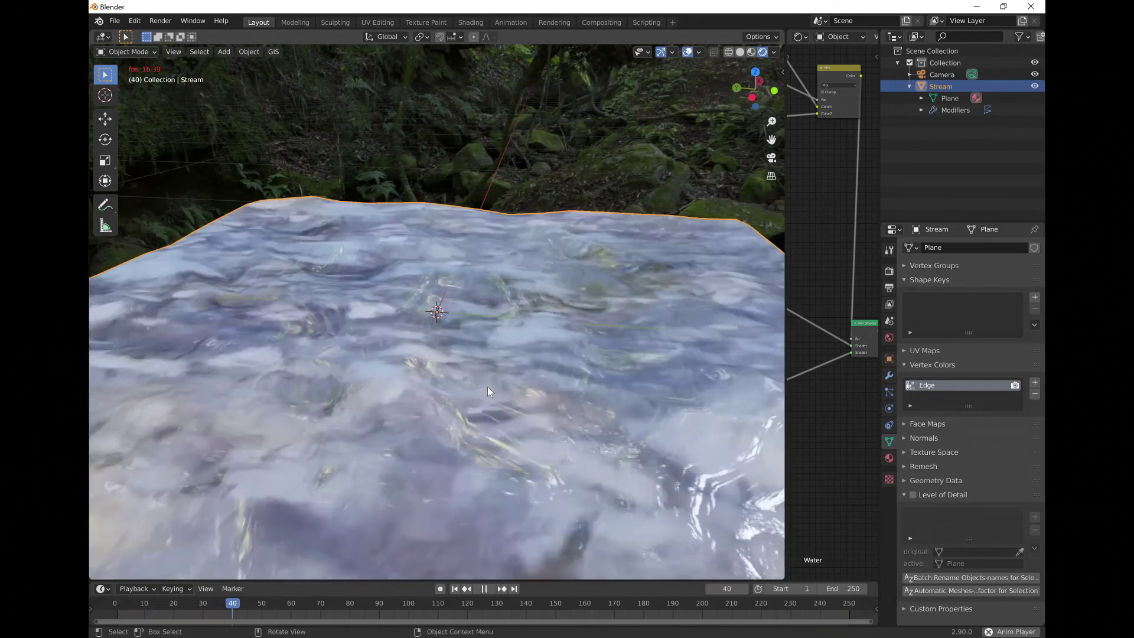
{"action": "scroll", "coordinate": [498, 395], "scroll_direction": "down", "scroll_amount": 2}
{"action": "middle_click_drag", "start_coordinate": [498, 395], "coordinate": [502, 508]}
{"action": "scroll", "coordinate": [477, 381], "scroll_direction": "down", "scroll_amount": 2}
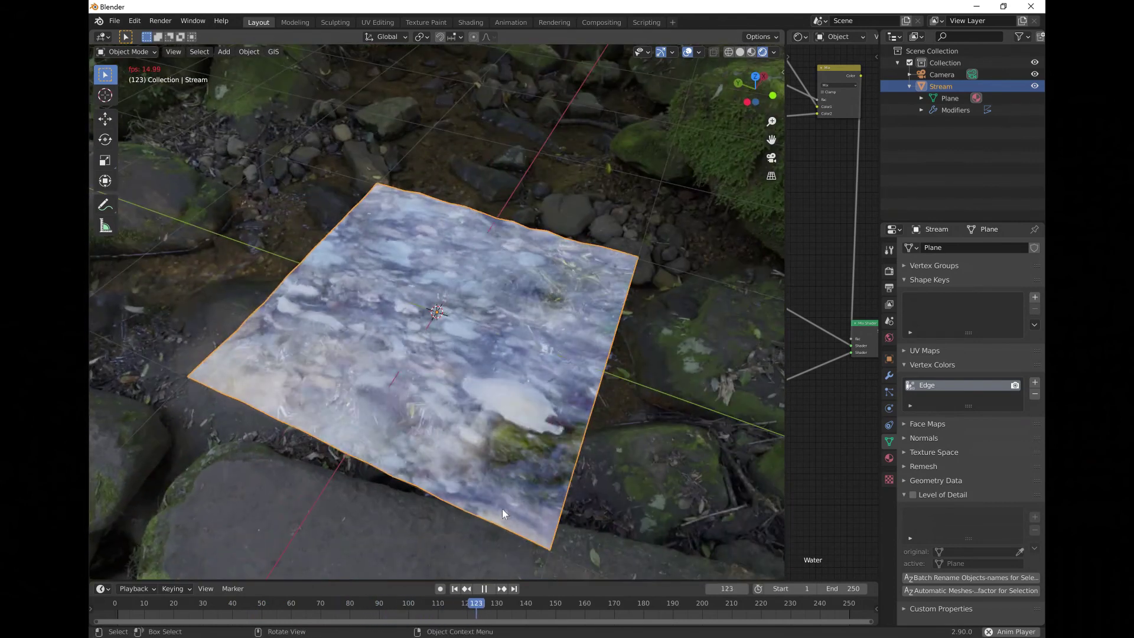
Step: Stop the animation and return to frame 1
{"action": "left_click", "coordinate": [484, 589]}
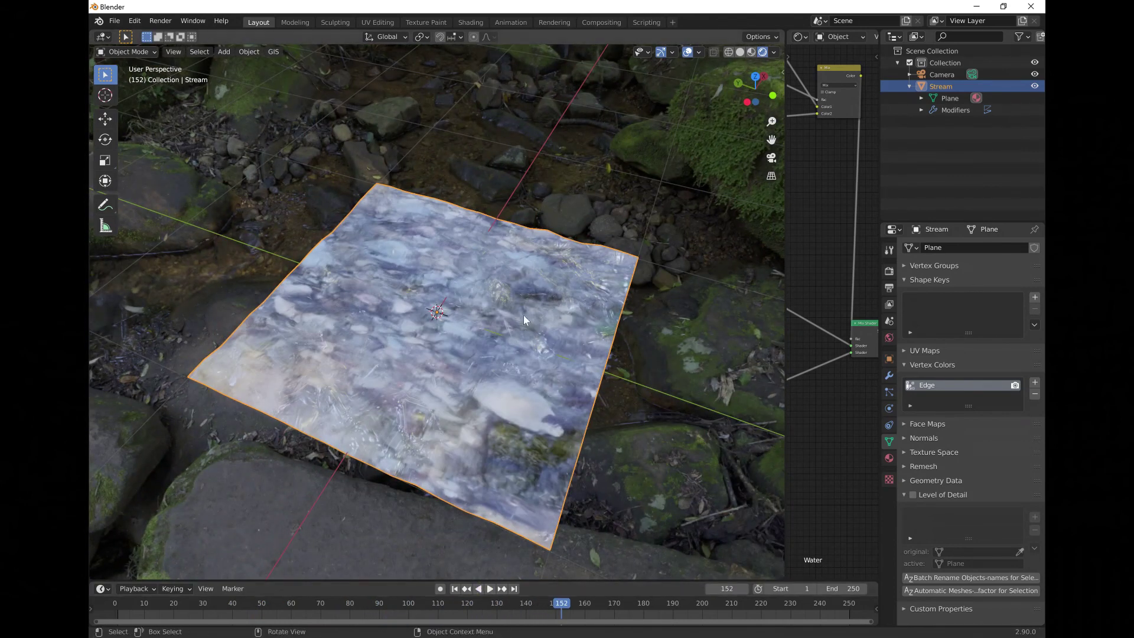
{"action": "scroll", "coordinate": [512, 324], "scroll_direction": "down", "scroll_amount": 2}
{"action": "middle_click_drag", "start_coordinate": [514, 325], "coordinate": [517, 330]}
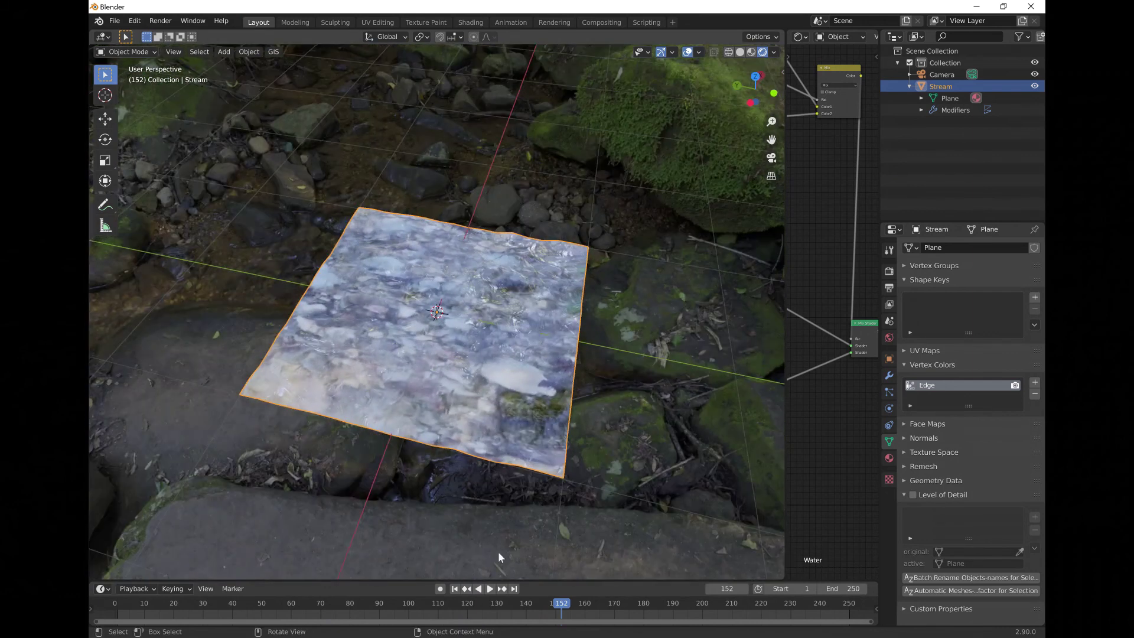
{"action": "left_click", "coordinate": [454, 589]}
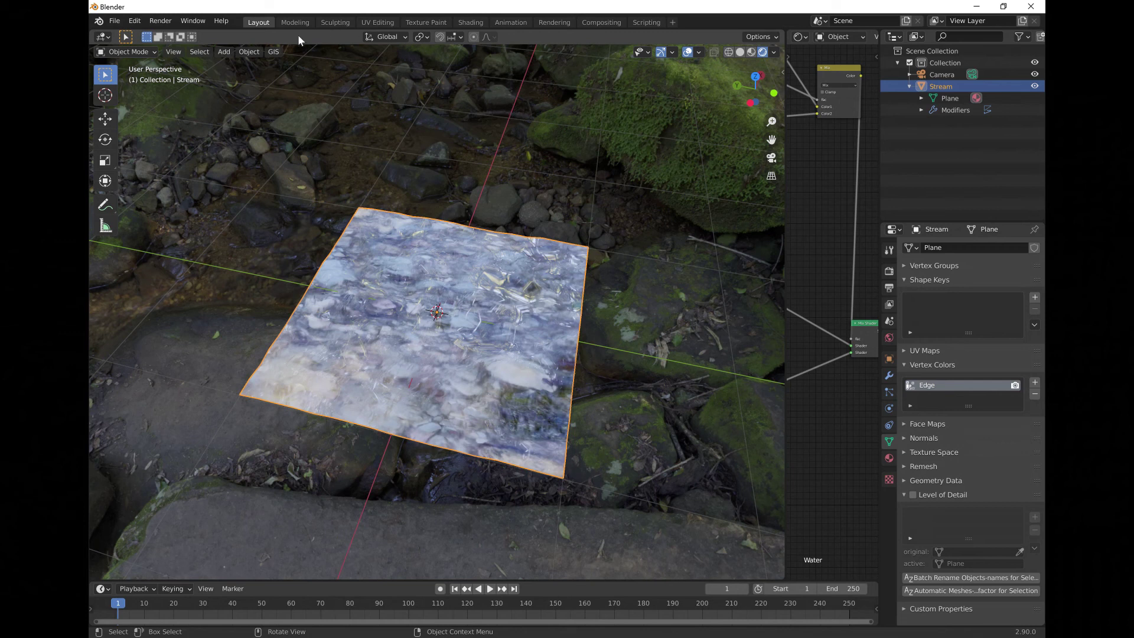
Step: Switch the 3D viewport to the active camera's view
{"action": "left_click", "coordinate": [166, 51]}
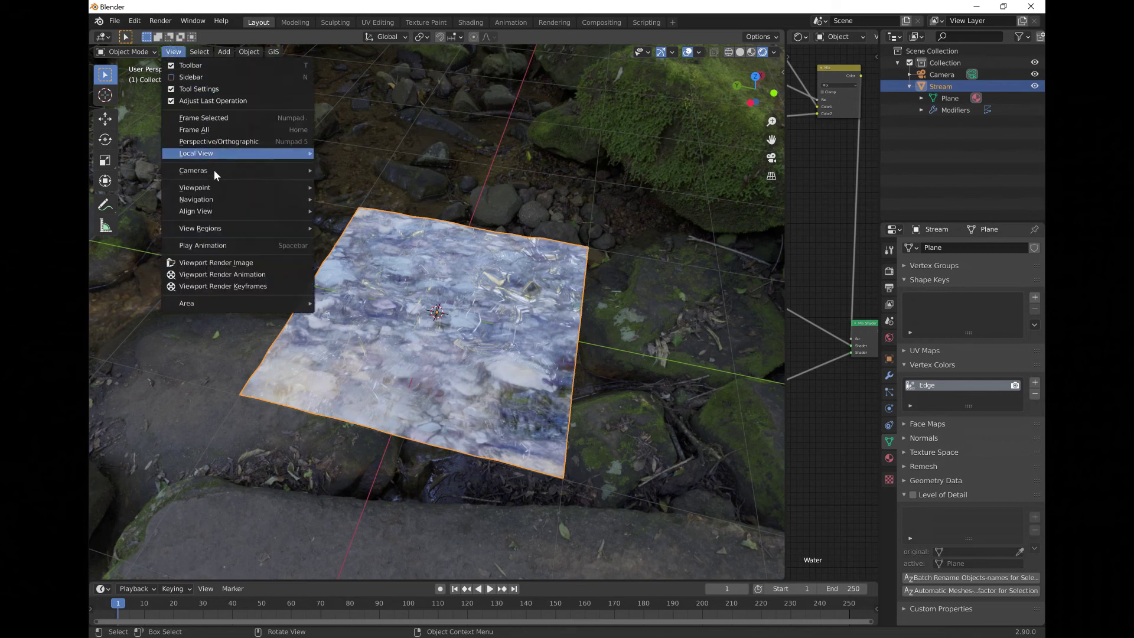
{"action": "mouse_move", "coordinate": [214, 170]}
{"action": "left_click", "coordinate": [338, 182]}
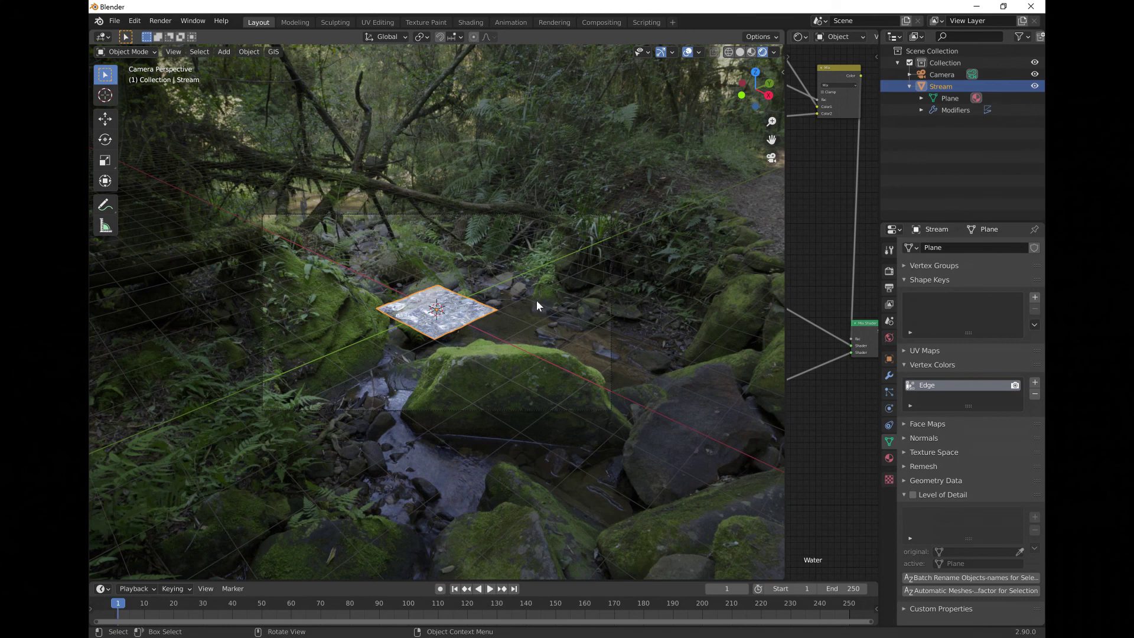
Step: Fly the camera to a low front angle that frames the surface of the stream plane
{"action": "key", "text": "shift+grave"}
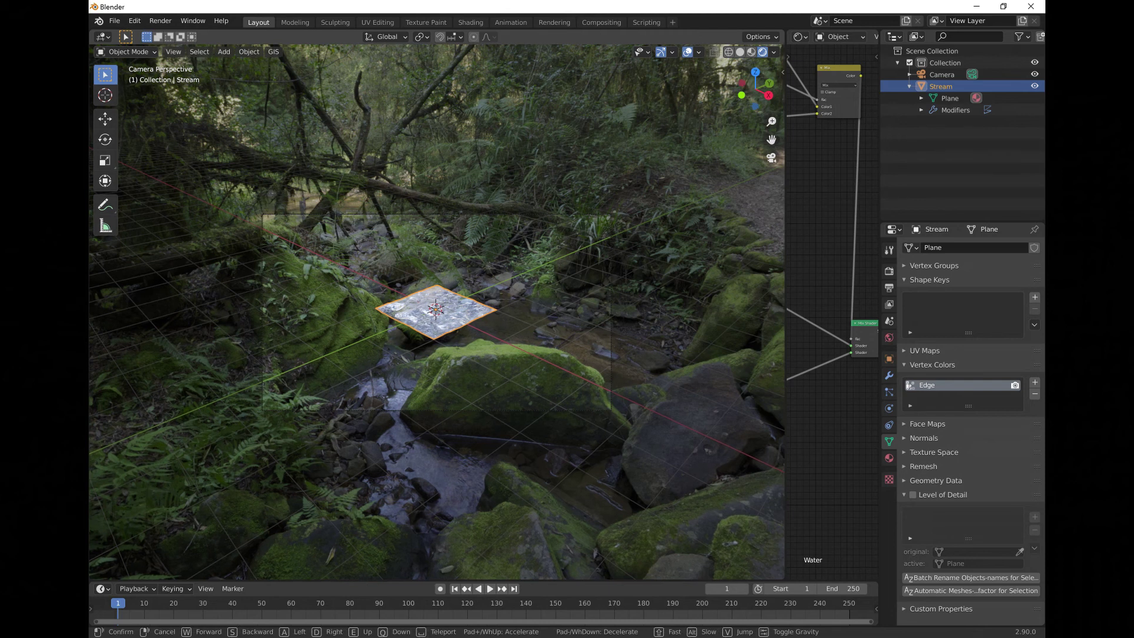
{"action": "key", "text": "w"}
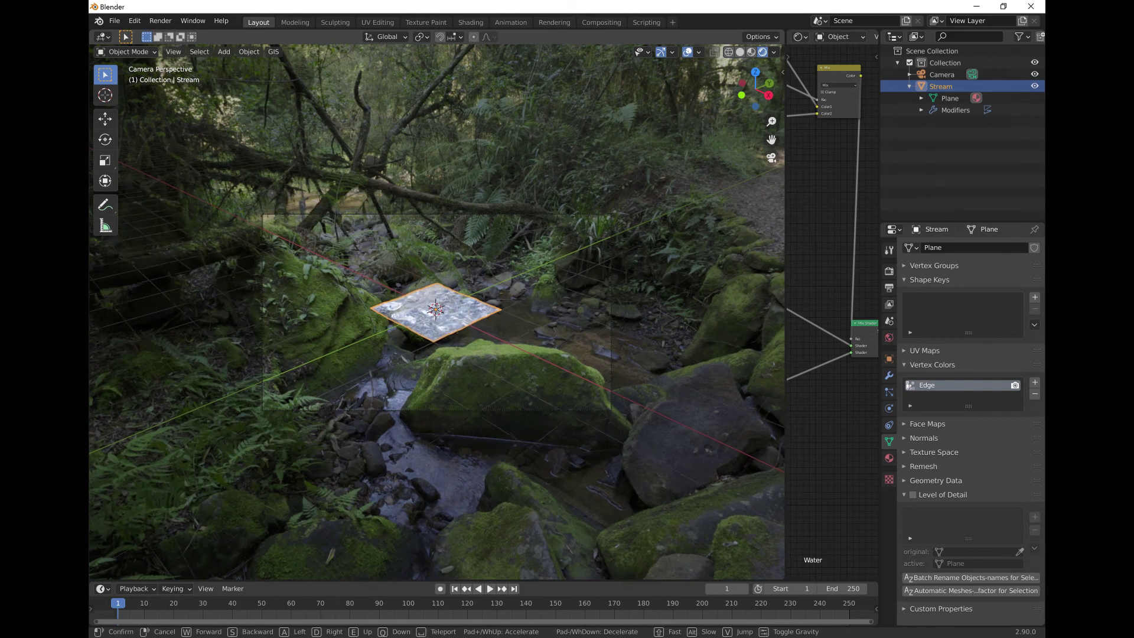
{"action": "key", "text": "a"}
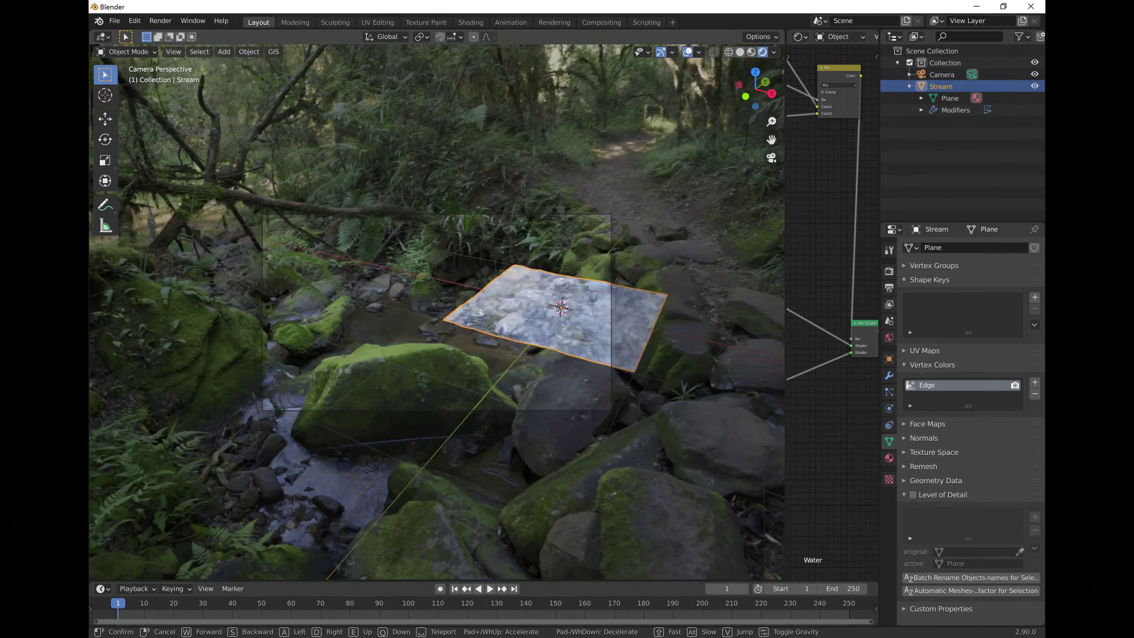
{"action": "key", "text": "w"}
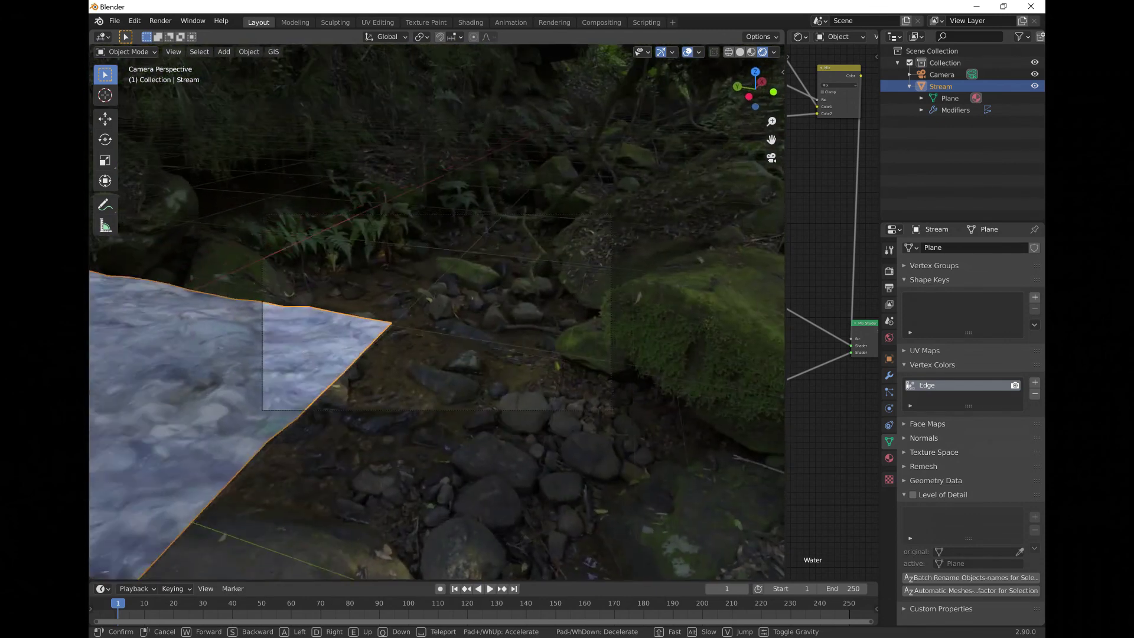
{"action": "key", "text": "w"}
{"action": "key", "text": "a"}
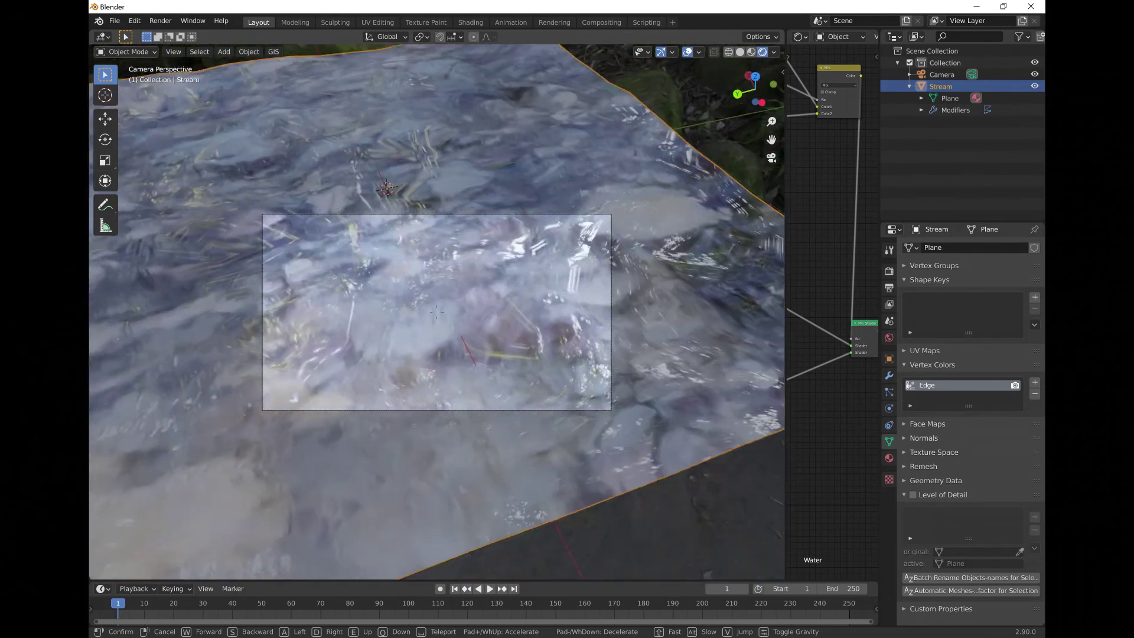
{"action": "key", "text": "s"}
{"action": "key", "text": "d"}
{"action": "key", "text": "w"}
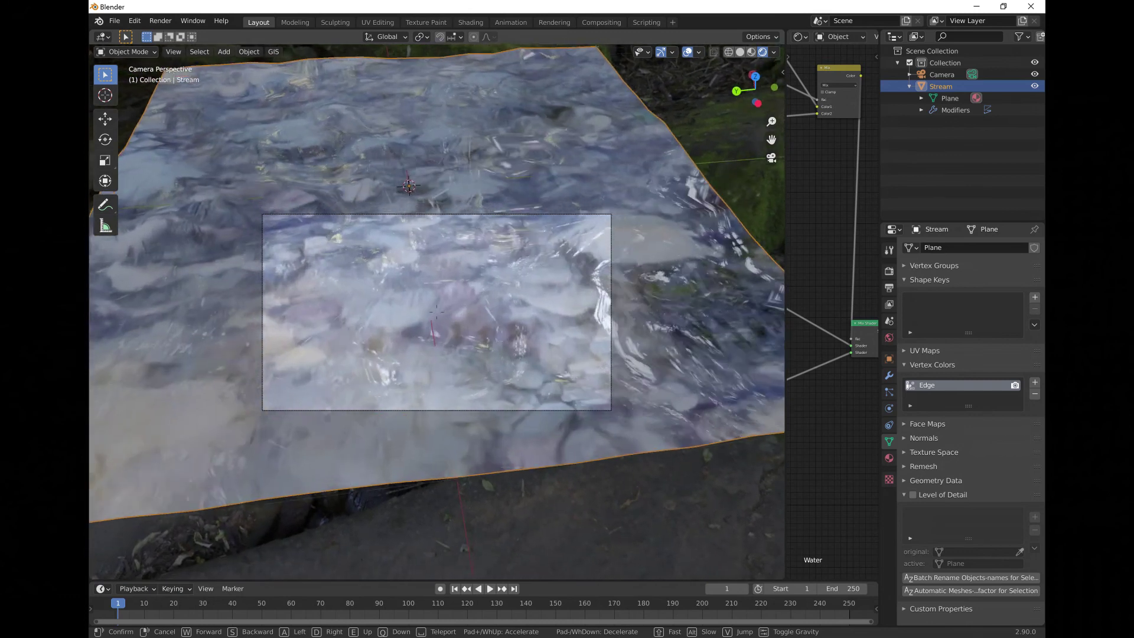
{"action": "key", "text": "s"}
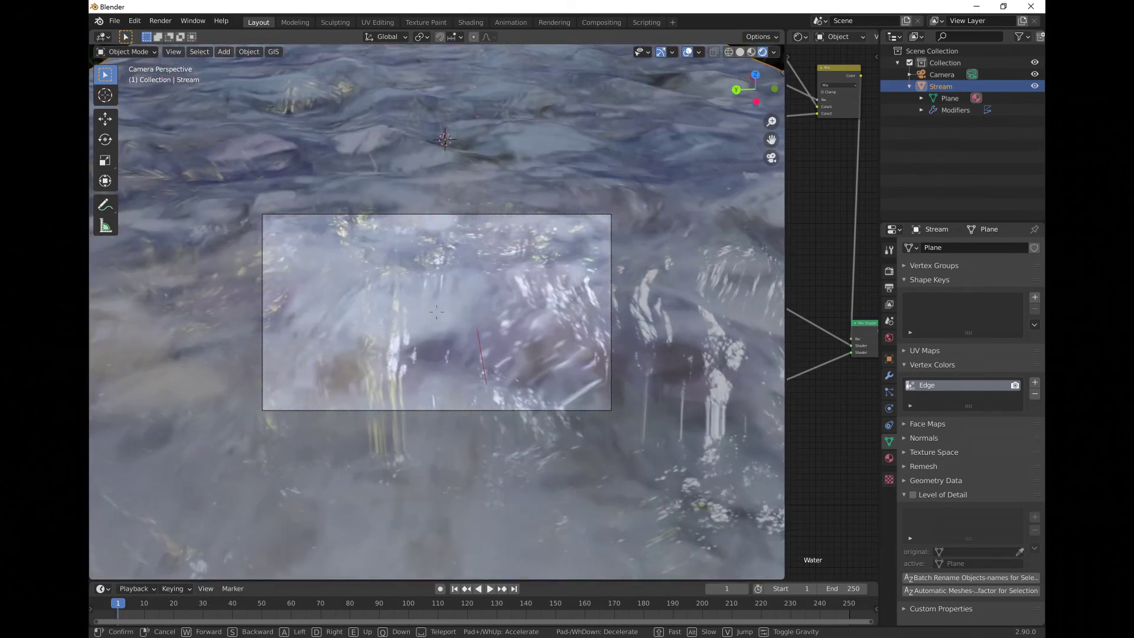
{"action": "key", "text": "w"}
{"action": "key", "text": "s"}
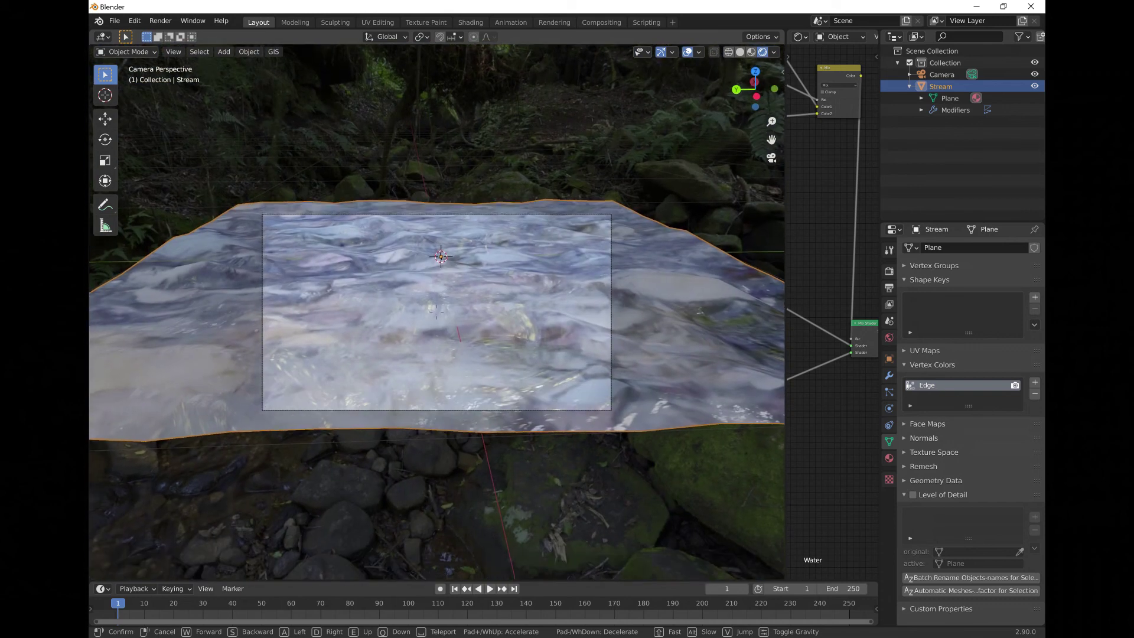
{"action": "left_click", "coordinate": [437, 312]}
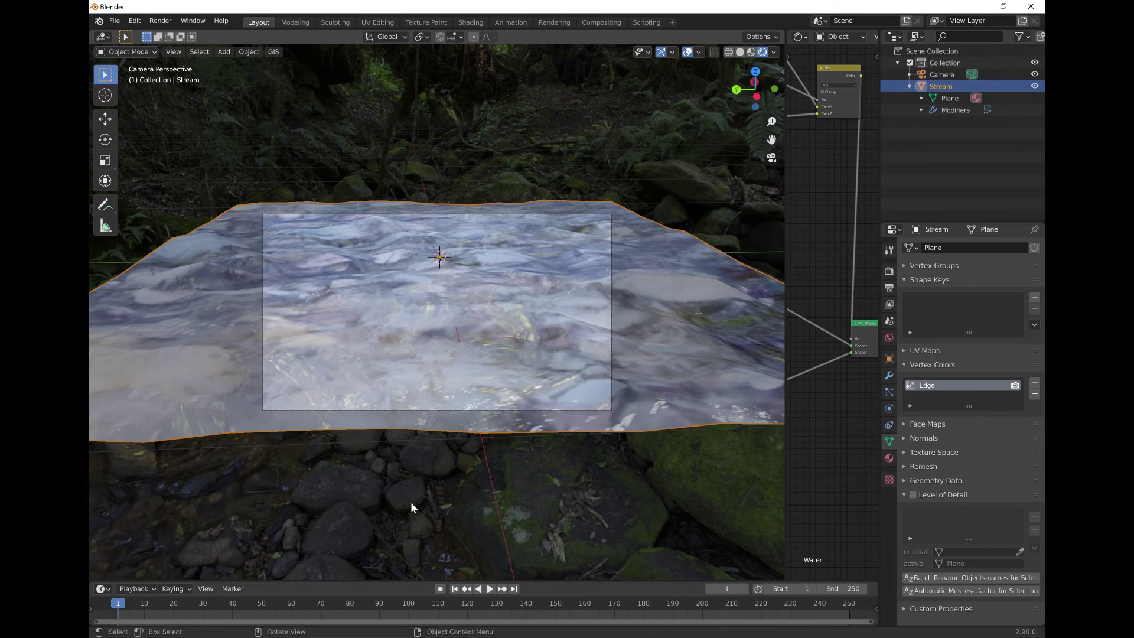
Step: Play the animation through the camera to review the framing, and return to frame 1
{"action": "left_click", "coordinate": [490, 588]}
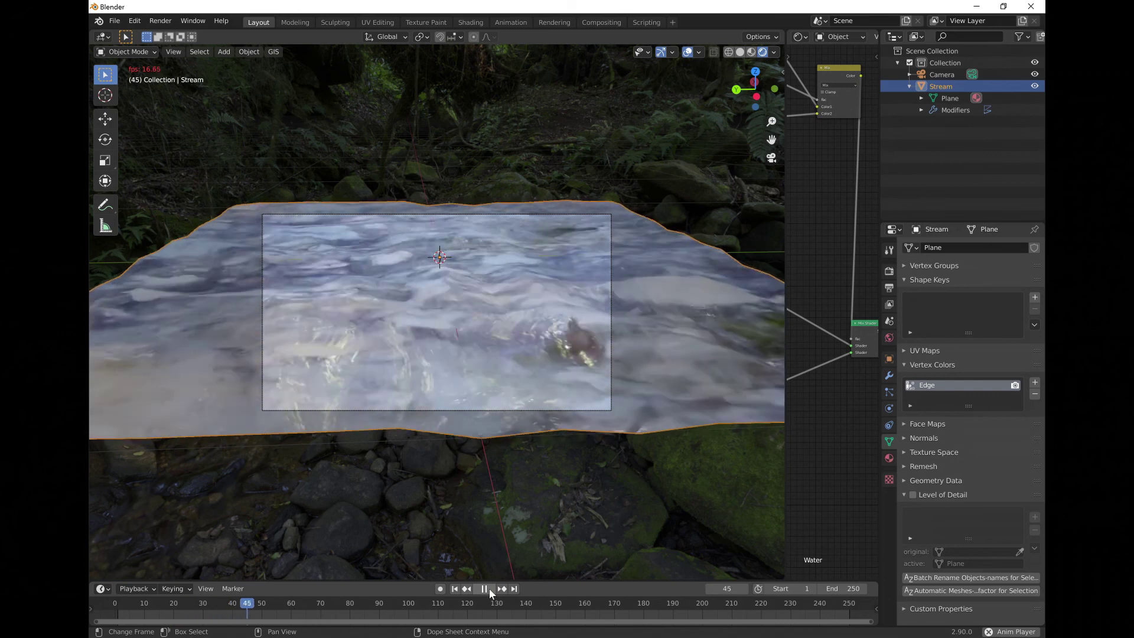
{"action": "left_click", "coordinate": [484, 588]}
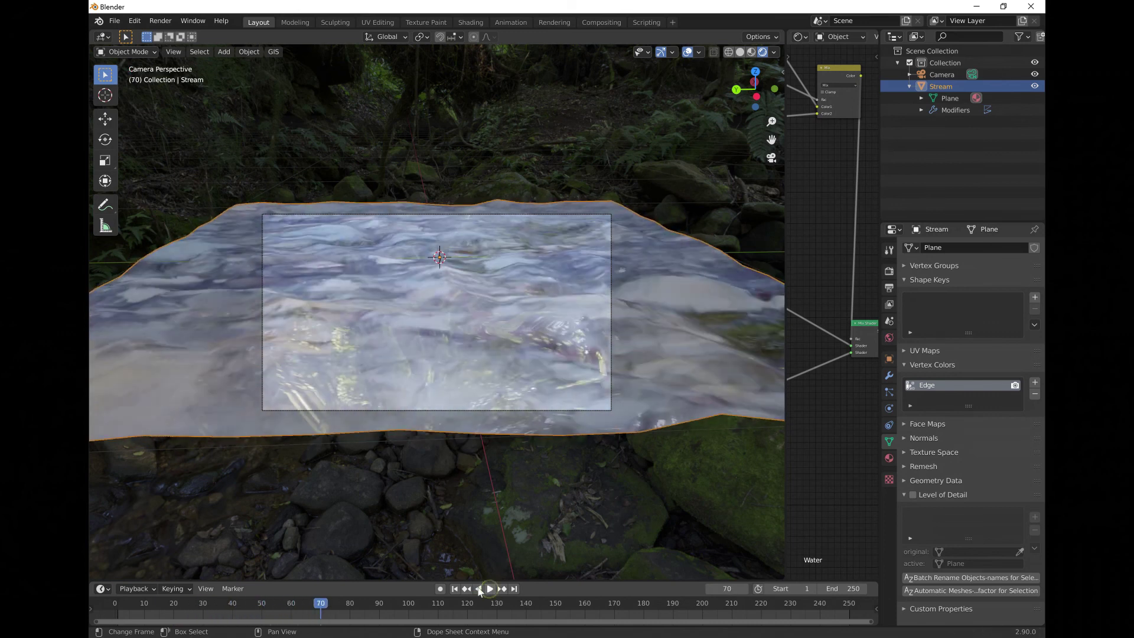
{"action": "left_click", "coordinate": [455, 588]}
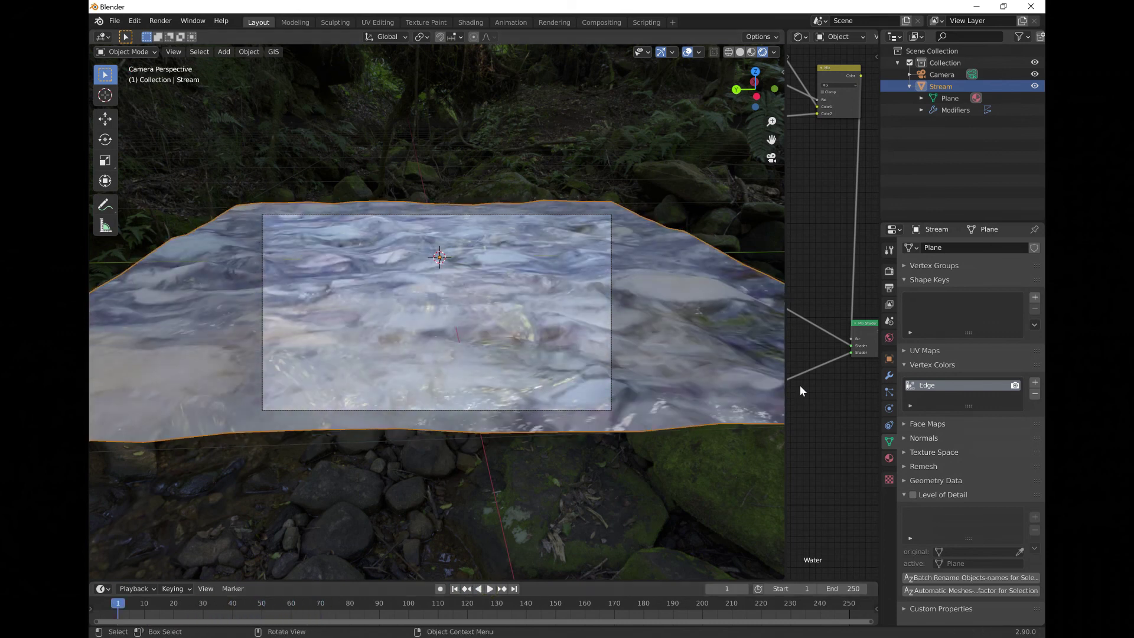
Step: Preview the stream with the Cycles render engine, and set the engine back to Eevee
{"action": "left_click", "coordinate": [888, 271]}
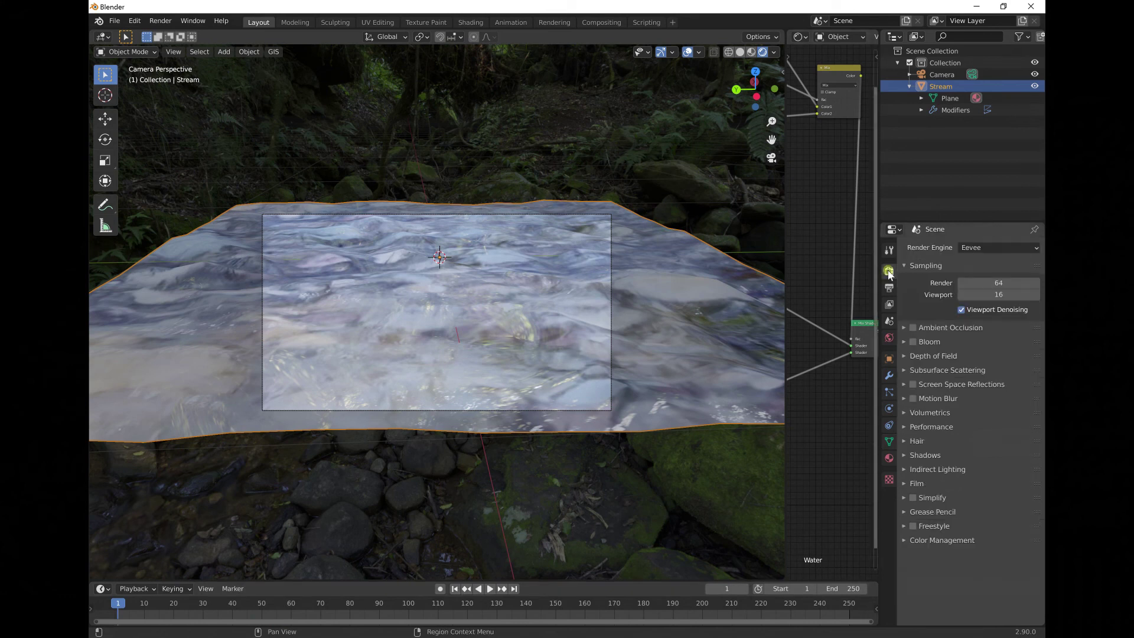
{"action": "left_click", "coordinate": [978, 252]}
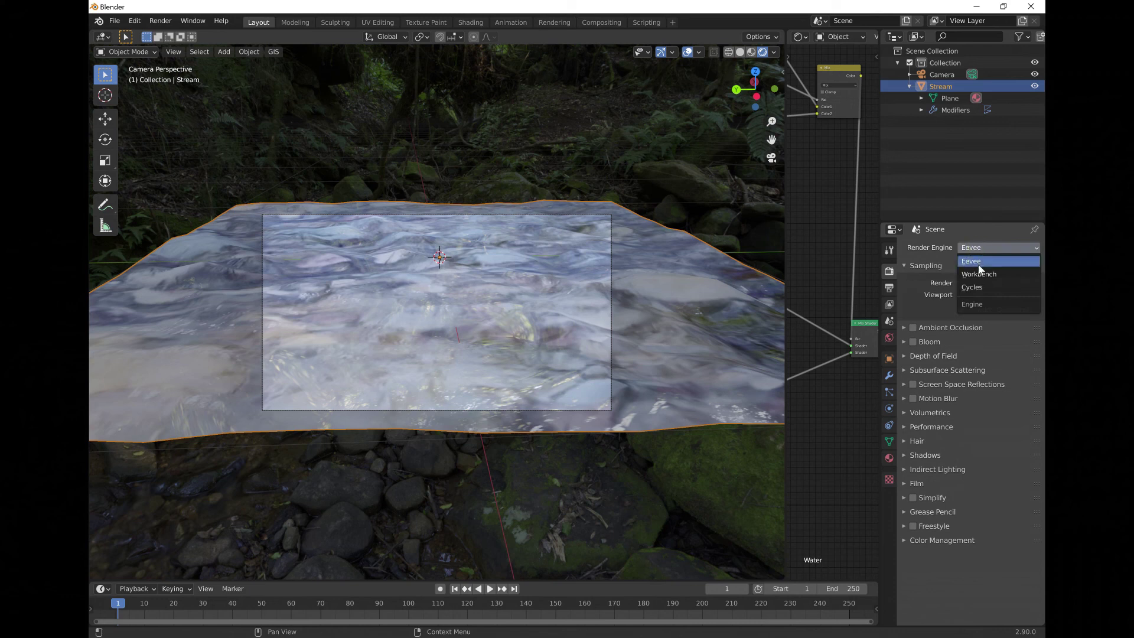
{"action": "left_click", "coordinate": [978, 285]}
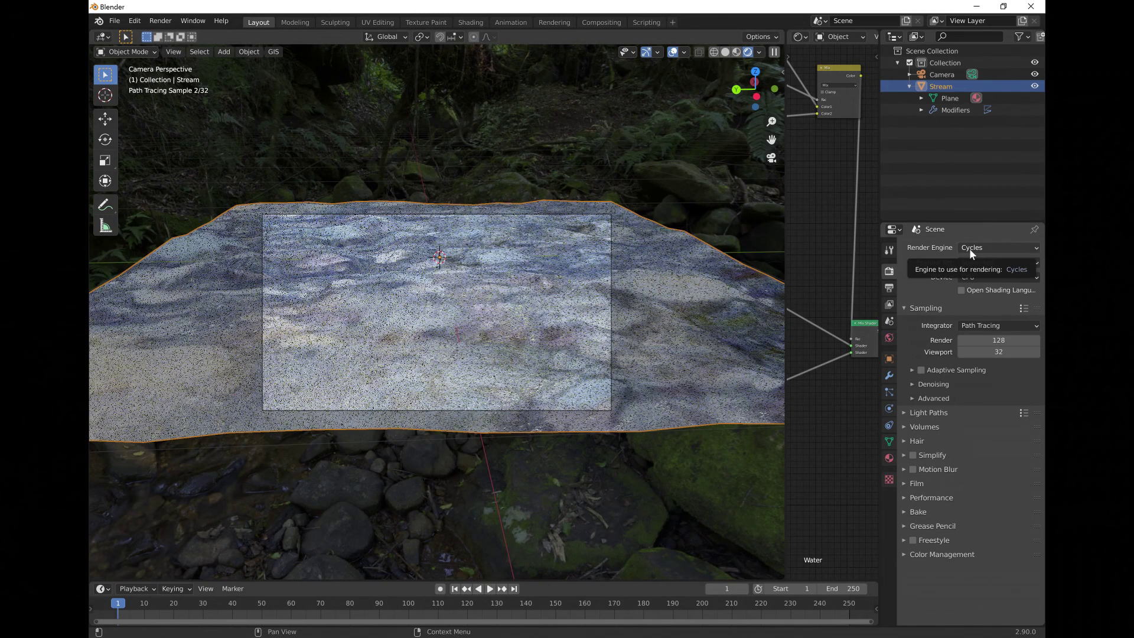
{"action": "left_click", "coordinate": [971, 249]}
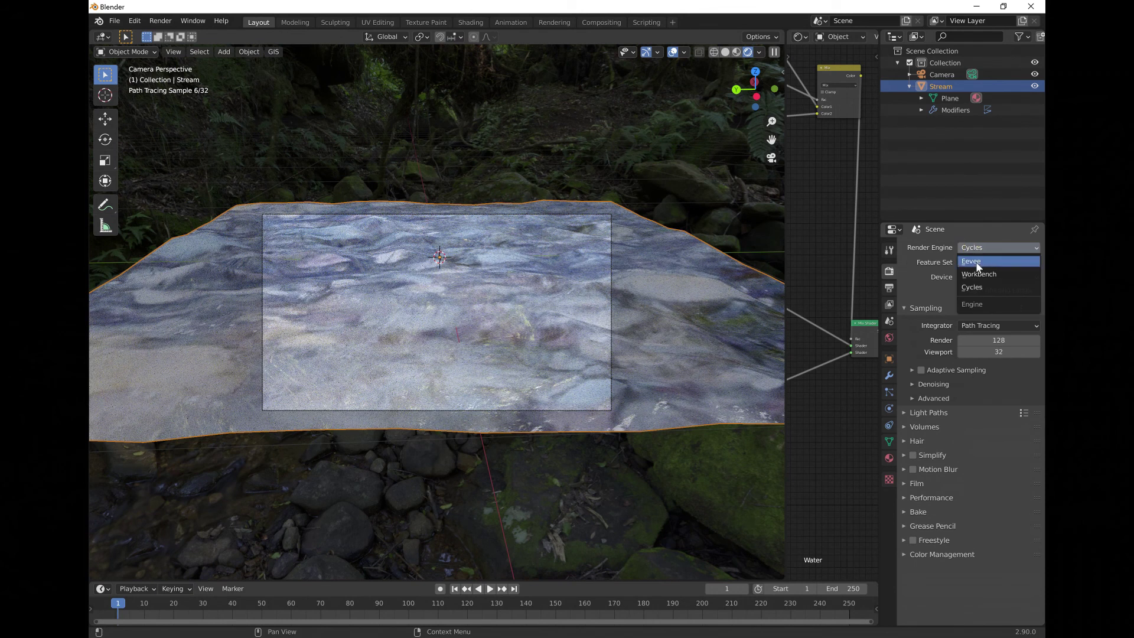
{"action": "left_click", "coordinate": [976, 262]}
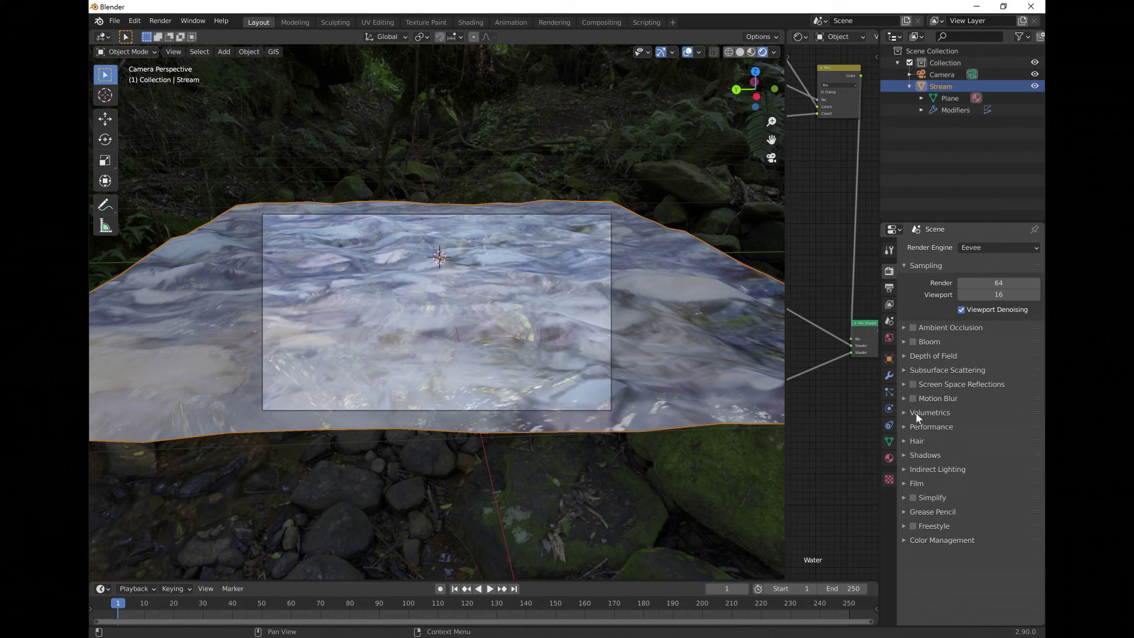
Step: Set the render output's file format to FFmpeg video and render the full animation
{"action": "left_click", "coordinate": [890, 288]}
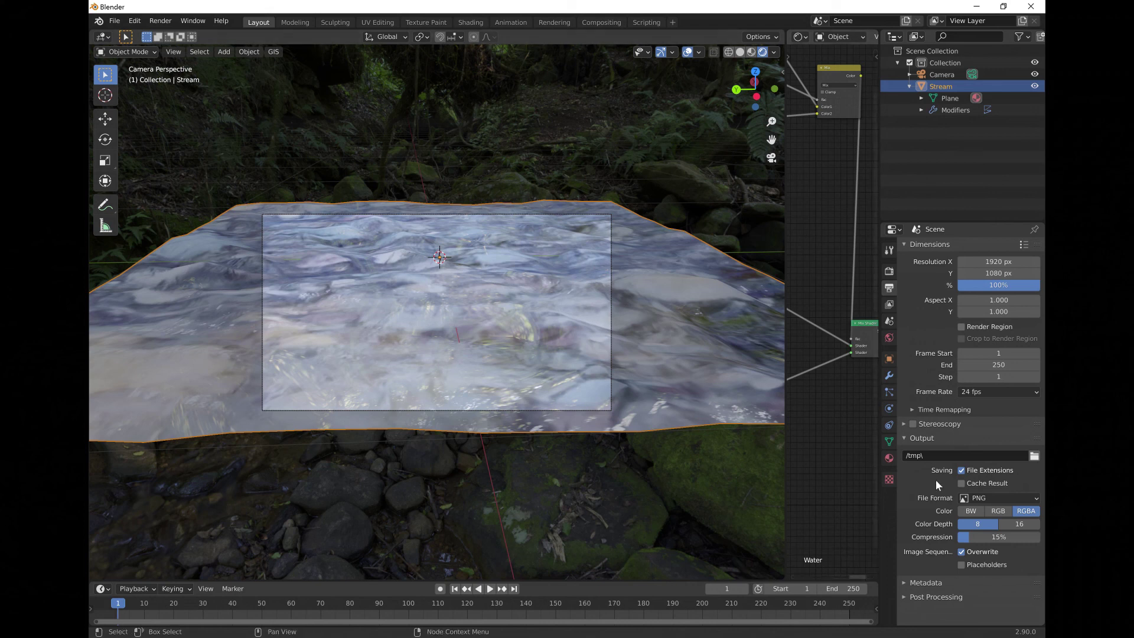
{"action": "left_click", "coordinate": [980, 498]}
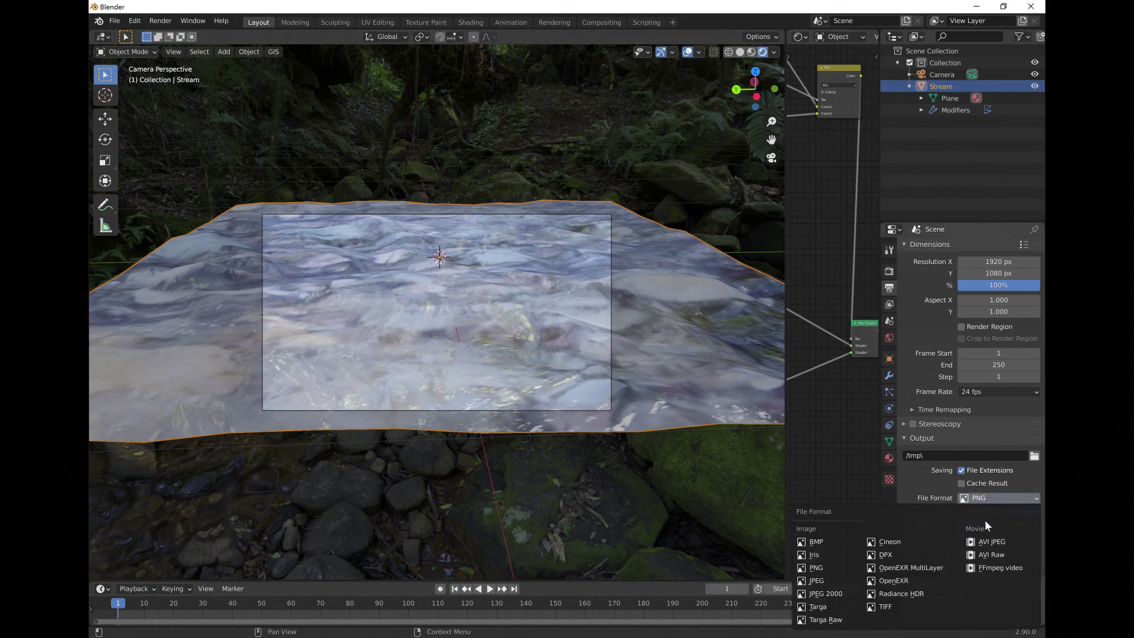
{"action": "left_click", "coordinate": [986, 568]}
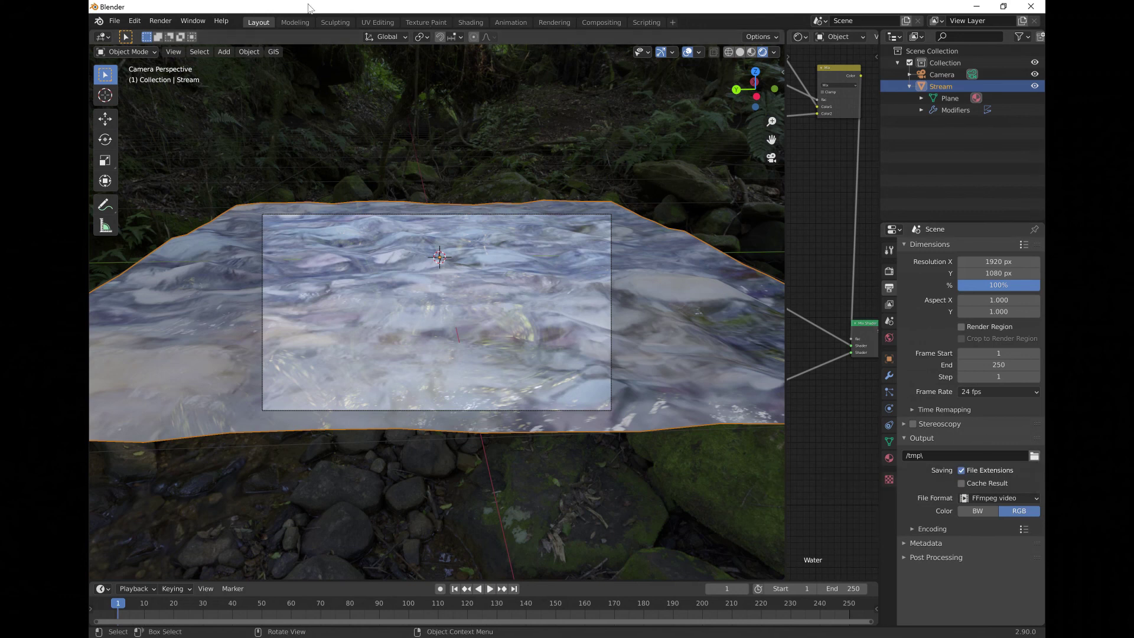
{"action": "left_click", "coordinate": [157, 21]}
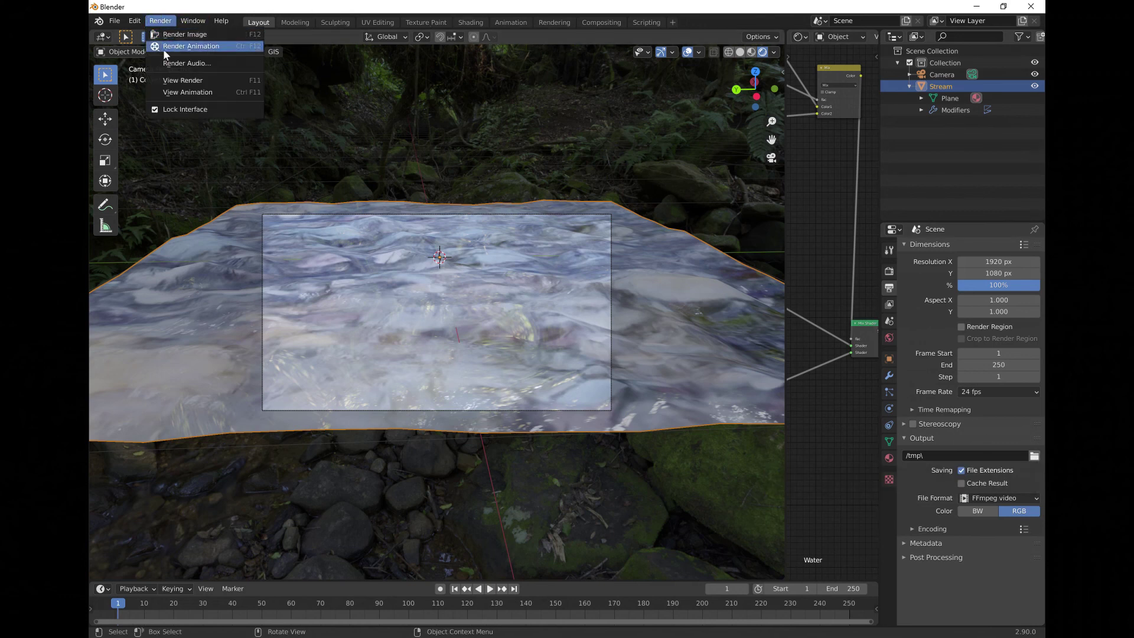
{"action": "left_click", "coordinate": [164, 47]}
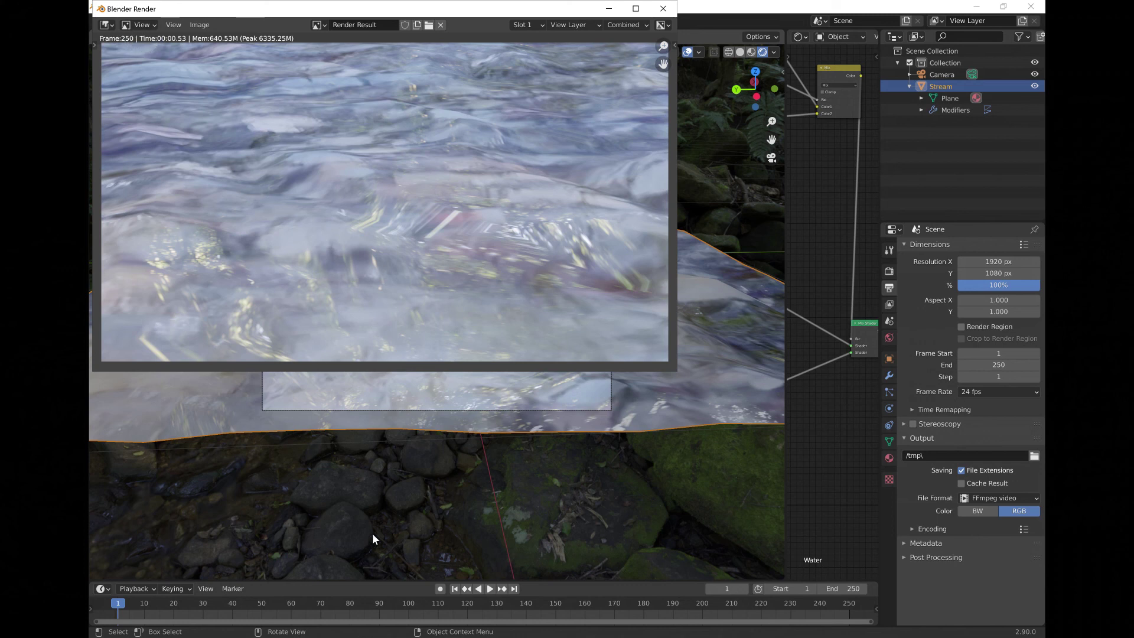
Step: Switch to File Explorer and open the rendered video 0001-0250.mkv from the tmp folder on Local Disk (C:)
{"action": "key", "text": "alt+Tab"}
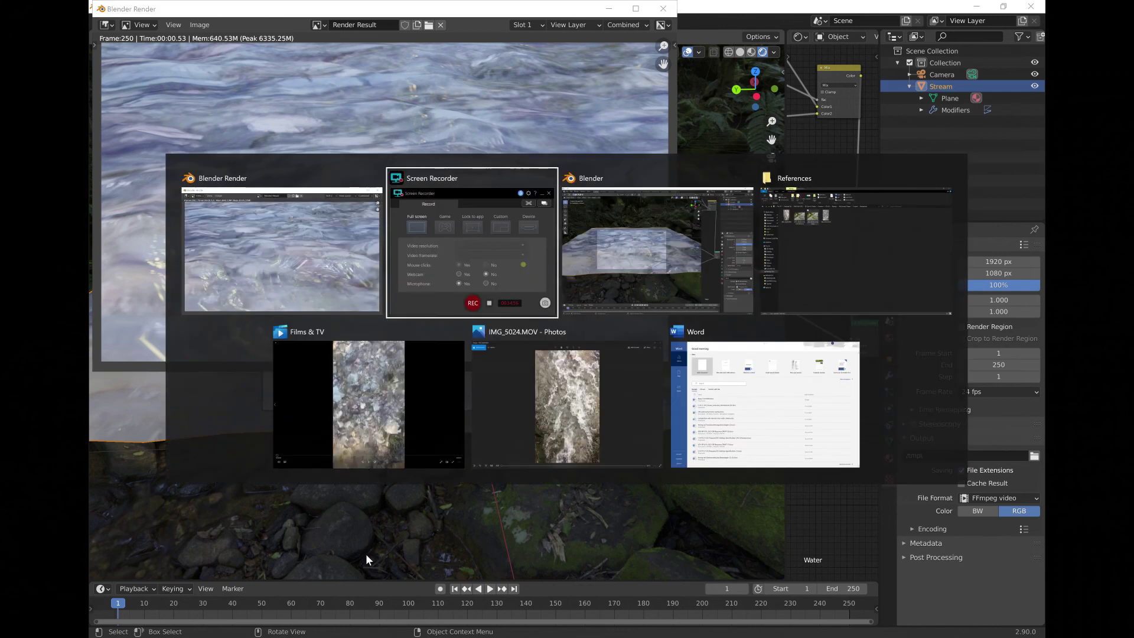
{"action": "key", "text": "alt+Tab"}
{"action": "key", "text": "alt+Tab"}
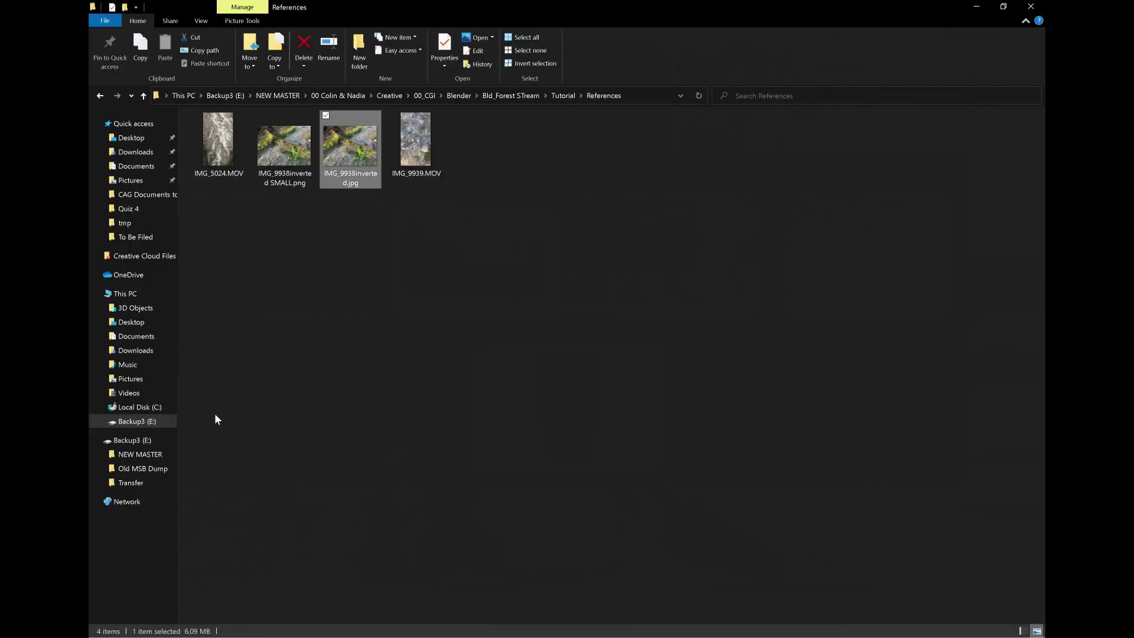
{"action": "left_click", "coordinate": [140, 407]}
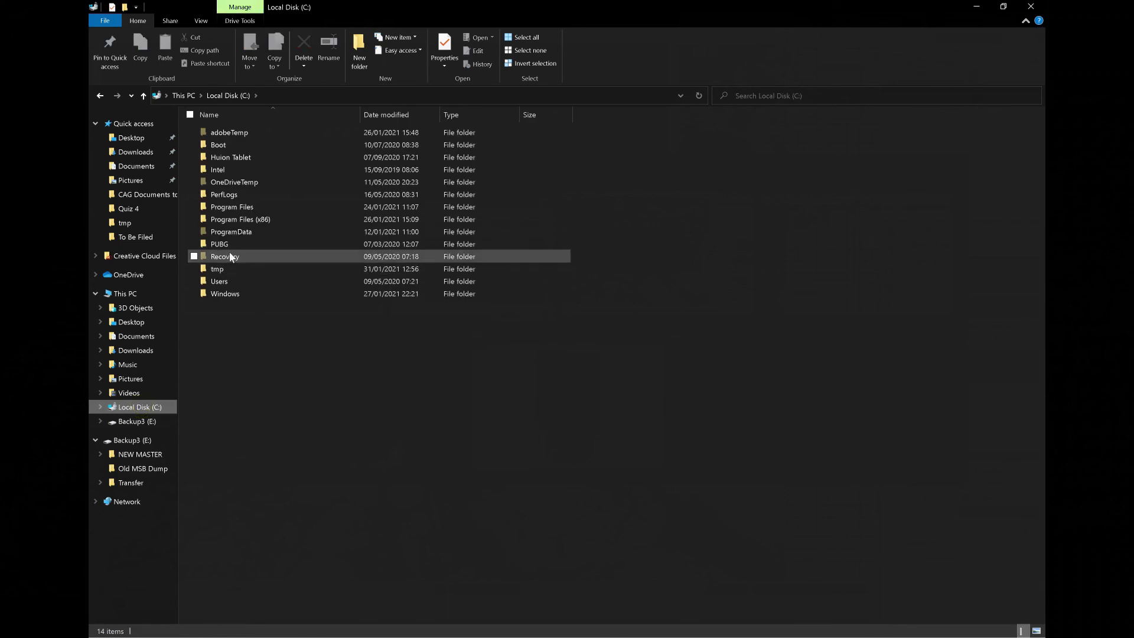
{"action": "double_click", "coordinate": [229, 269]}
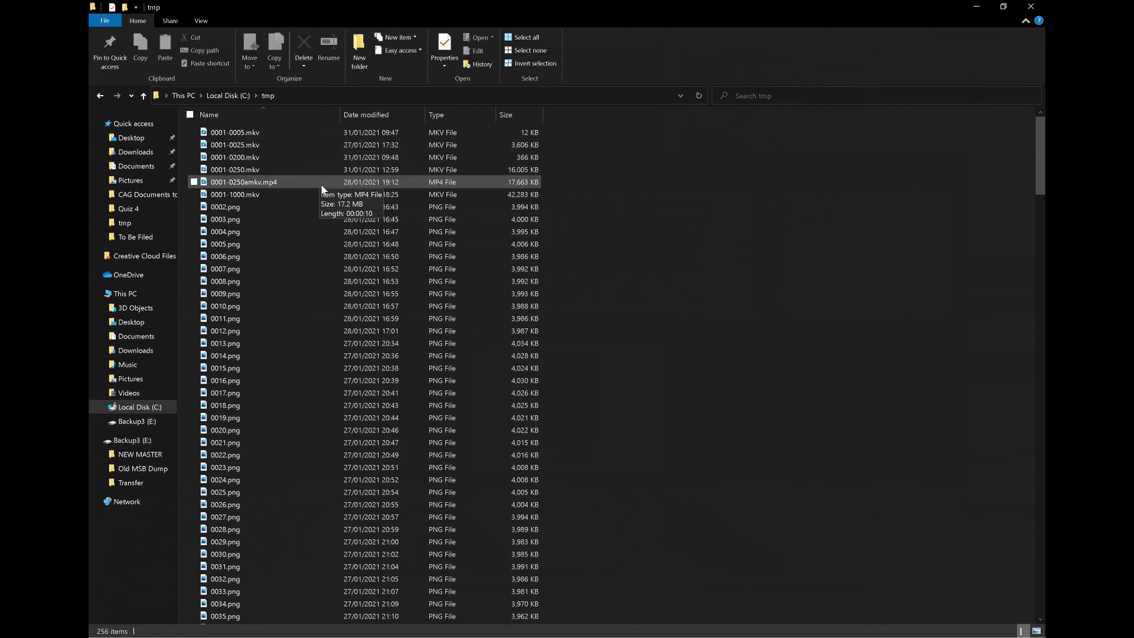
{"action": "double_click", "coordinate": [237, 170]}
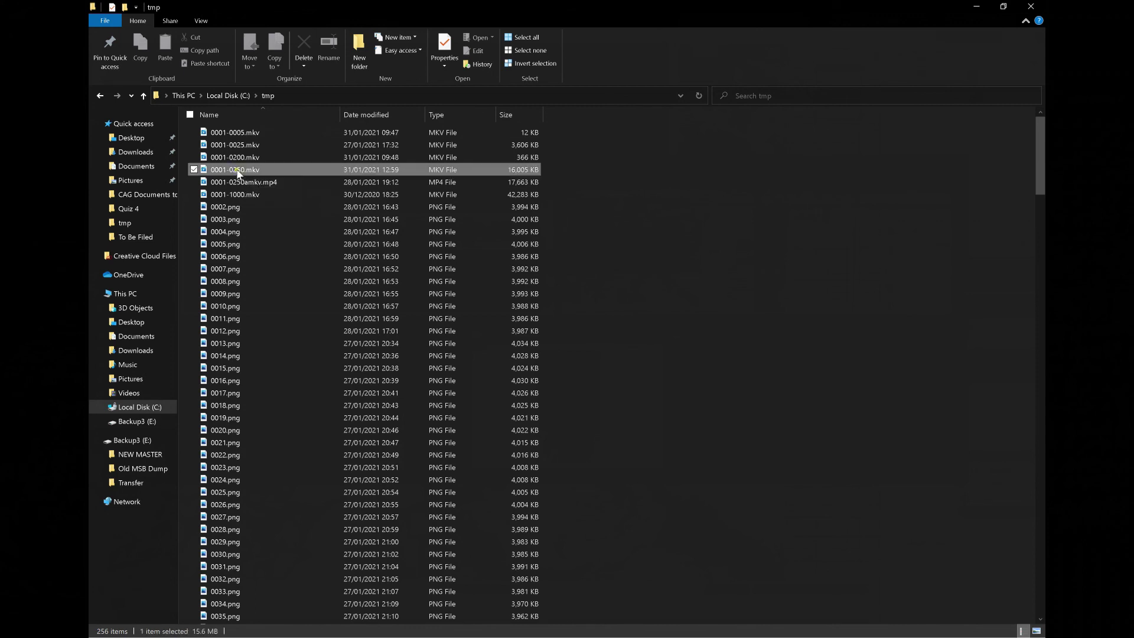